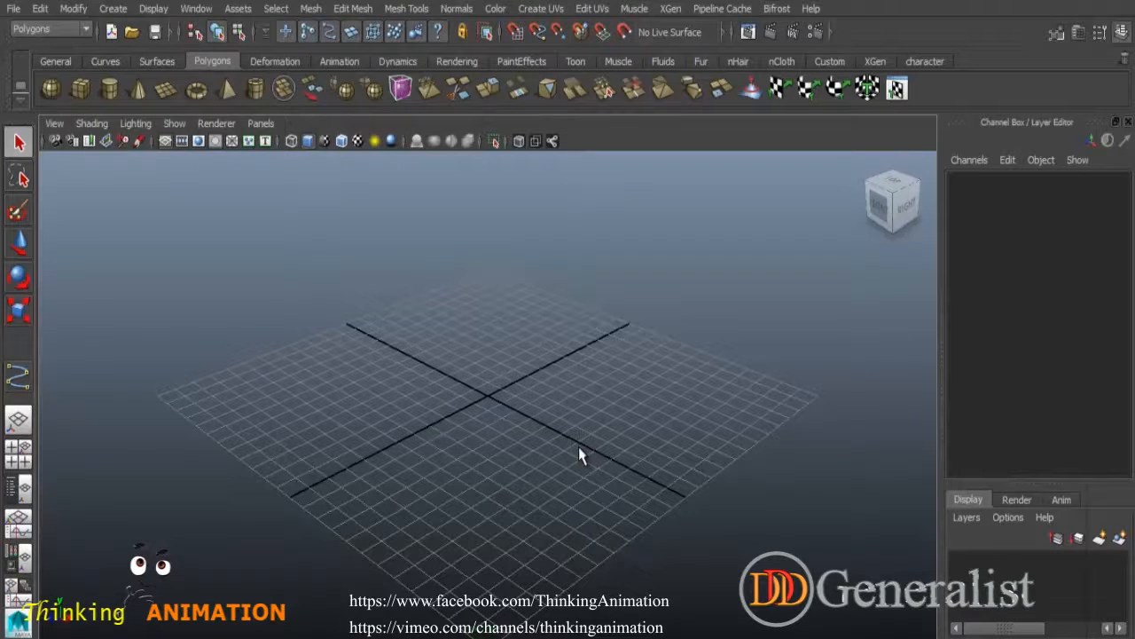
pyautogui.click(13, 11)
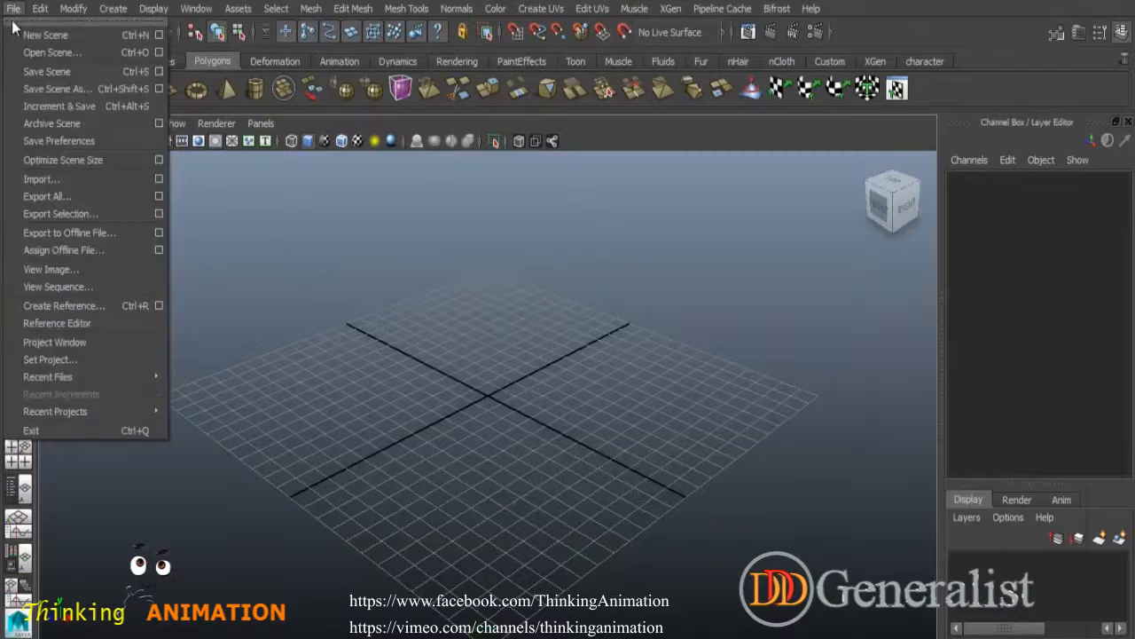
pyautogui.click(68, 344)
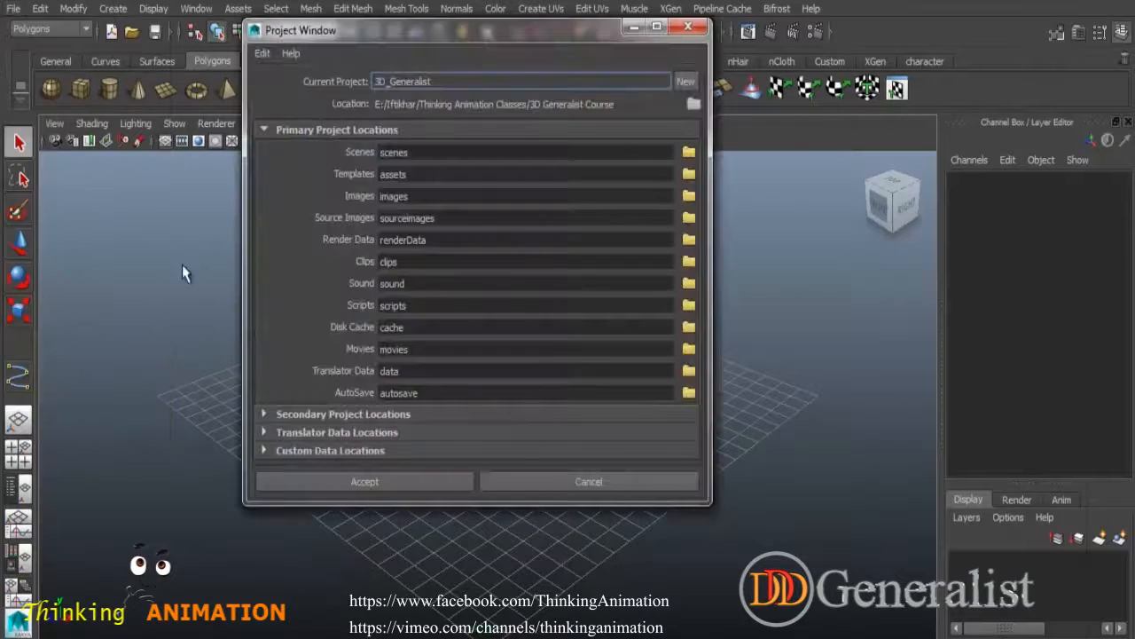
pyautogui.click(686, 81)
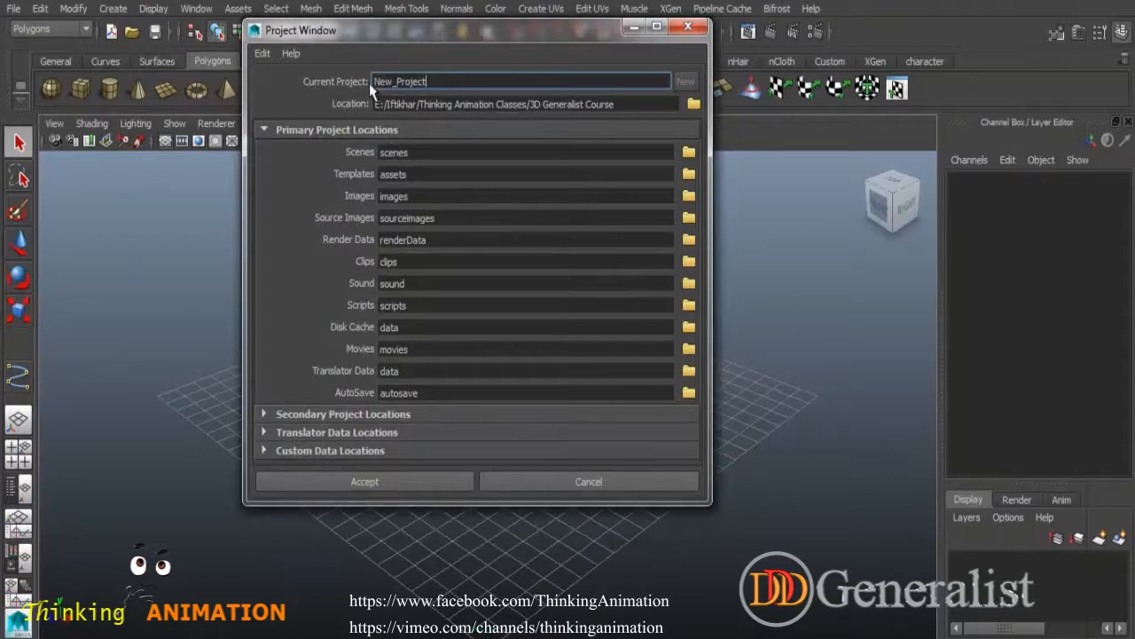
pyautogui.click(621, 486)
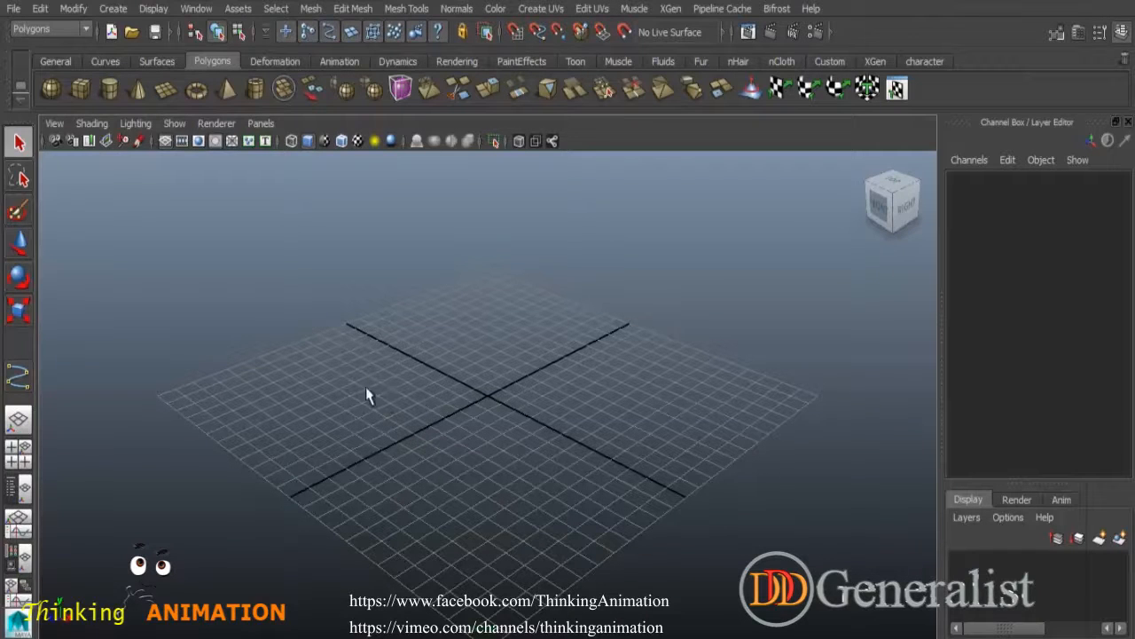
# Create a polygon cylinder at the origin.
pyautogui.click(113, 8)
pyautogui.moveTo(154, 51)
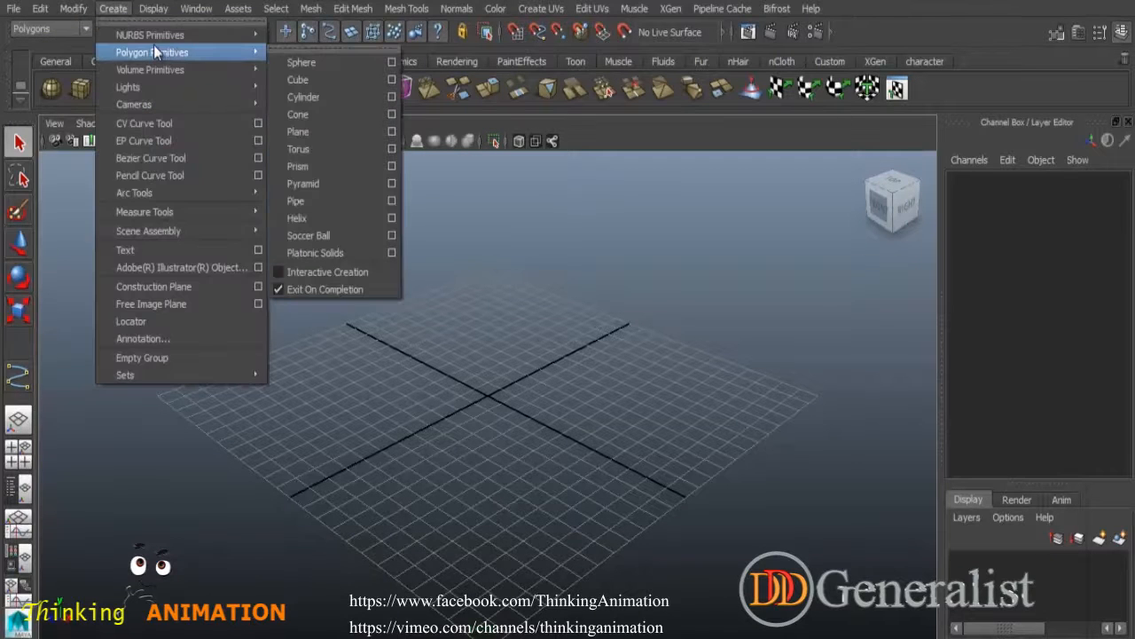
pyautogui.click(312, 96)
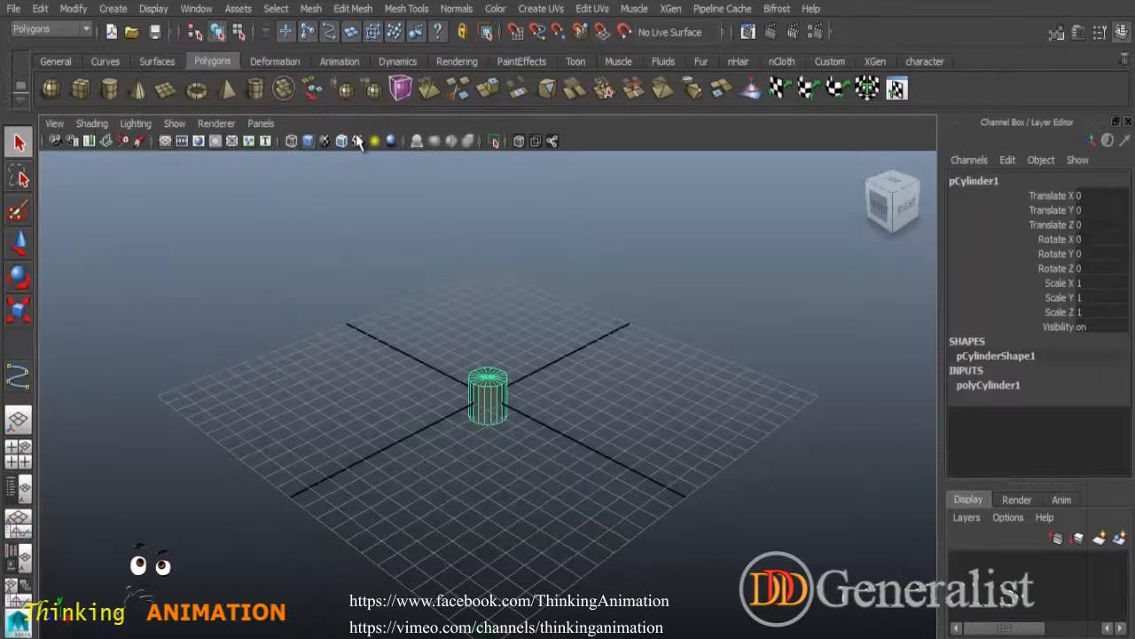
pyautogui.keyDown('alt'); pyautogui.moveTo(518, 477); pyautogui.dragTo(577, 432); pyautogui.keyUp('alt')
pyautogui.keyDown('alt'); pyautogui.moveTo(519, 421); pyautogui.dragTo(635, 496, button='right'); pyautogui.keyUp('alt')
pyautogui.keyDown('alt'); pyautogui.moveTo(523, 440); pyautogui.dragTo(592, 514, button='right'); pyautogui.keyUp('alt')
pyautogui.keyDown('alt'); pyautogui.moveTo(590, 516); pyautogui.dragTo(532, 446); pyautogui.keyUp('alt')
pyautogui.scroll(2, 572, 501)
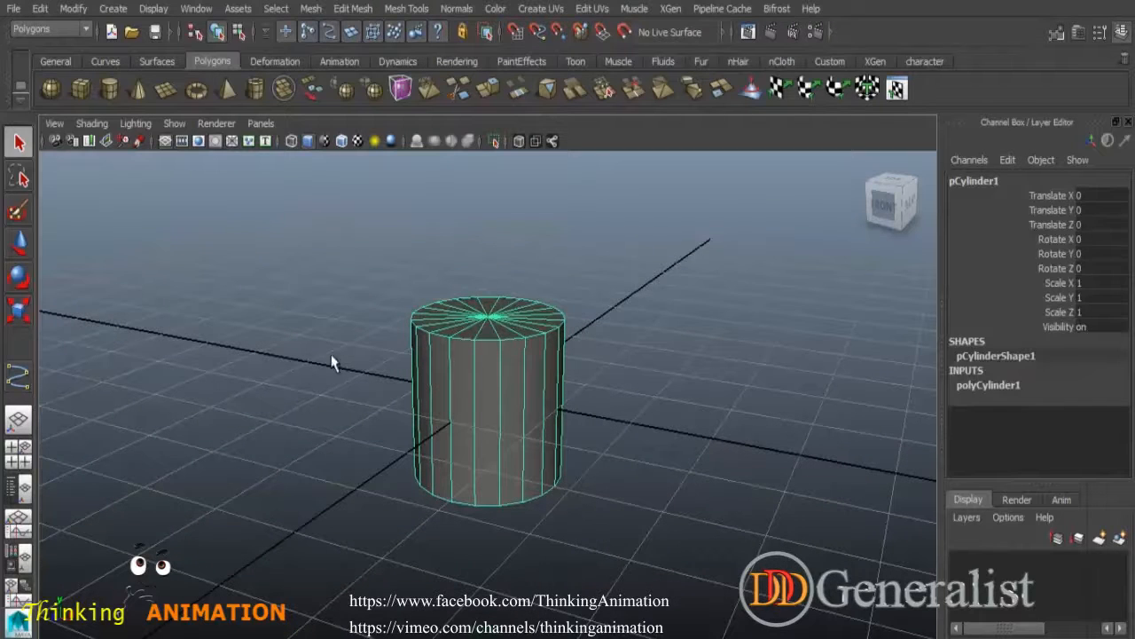
pyautogui.keyDown('alt'); pyautogui.moveTo(548, 415); pyautogui.dragTo(487, 359); pyautogui.keyUp('alt')
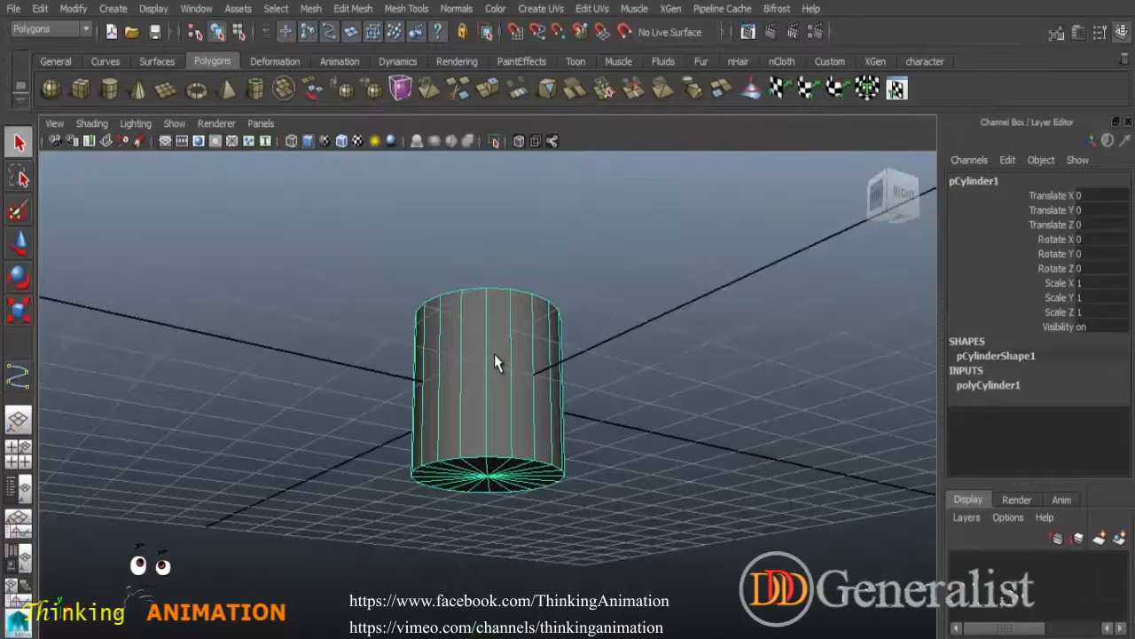
# Move the cylinder's pivot to the centre of its bottom cap, using snap to curves.
pyautogui.click(21, 244)
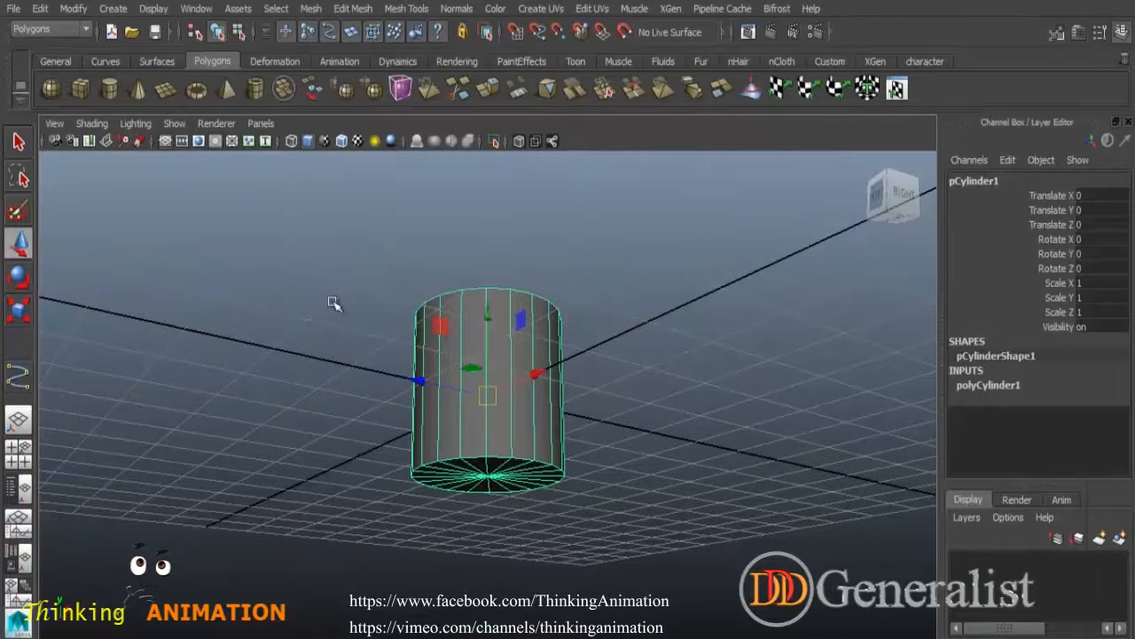
pyautogui.click(490, 337)
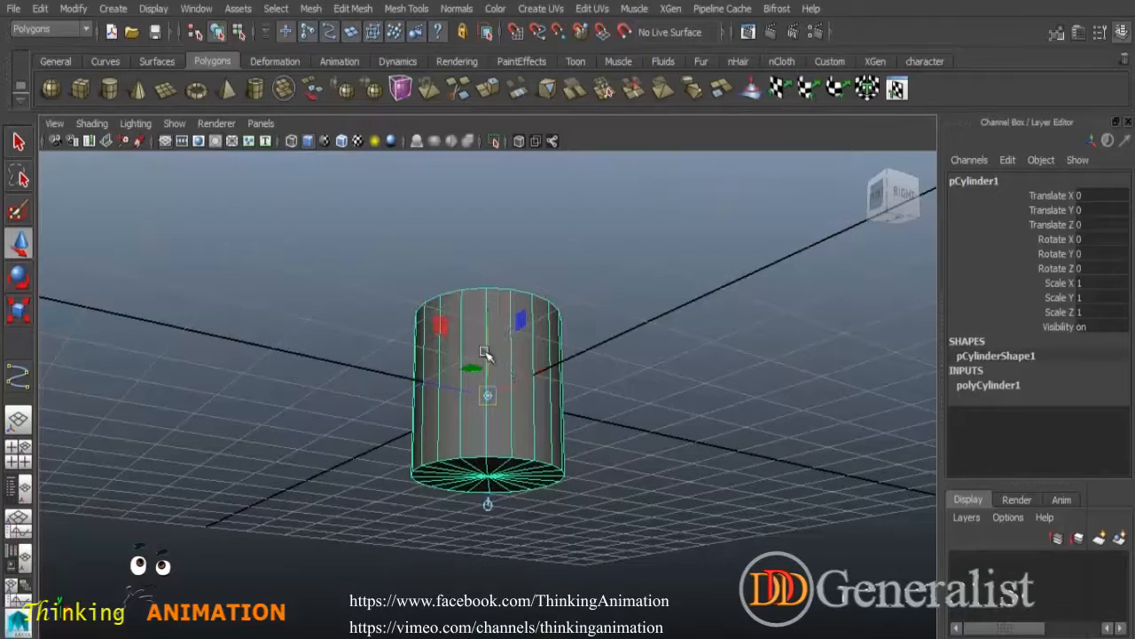
pyautogui.moveTo(489, 337); pyautogui.dragTo(490, 375)
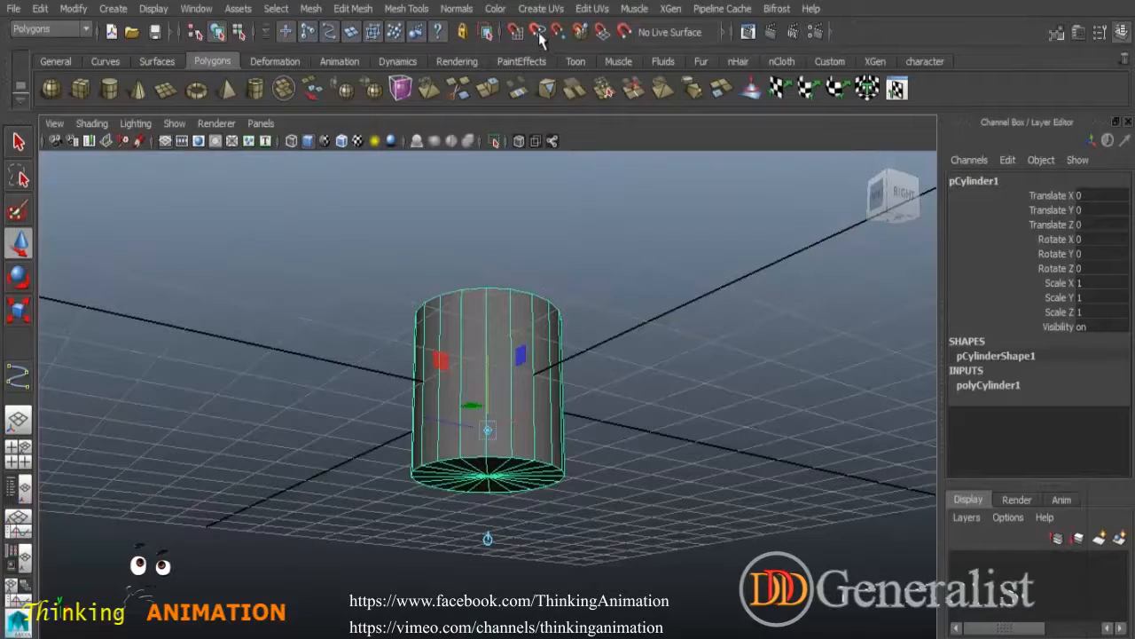
pyautogui.moveTo(487, 475)
pyautogui.mouseDown(button='middle')
pyautogui.moveTo(489, 524)
pyautogui.moveTo(489, 475)
pyautogui.mouseUp(button='middle')
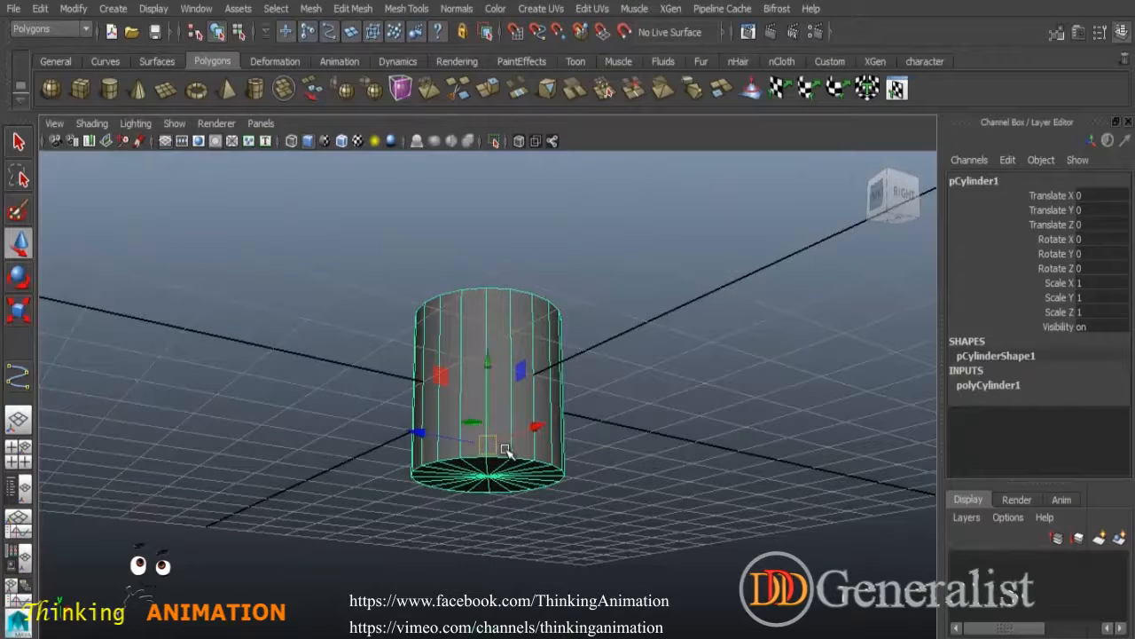
pyautogui.press('Insert')
pyautogui.click(539, 32)
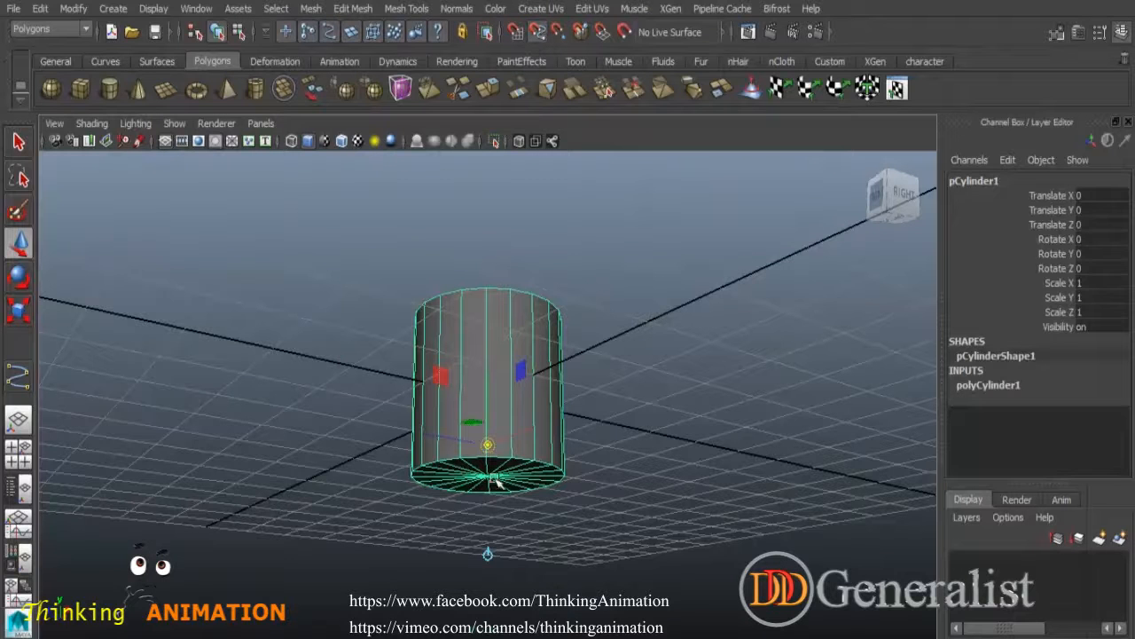
pyautogui.moveTo(489, 473); pyautogui.dragTo(490, 480, button='middle')
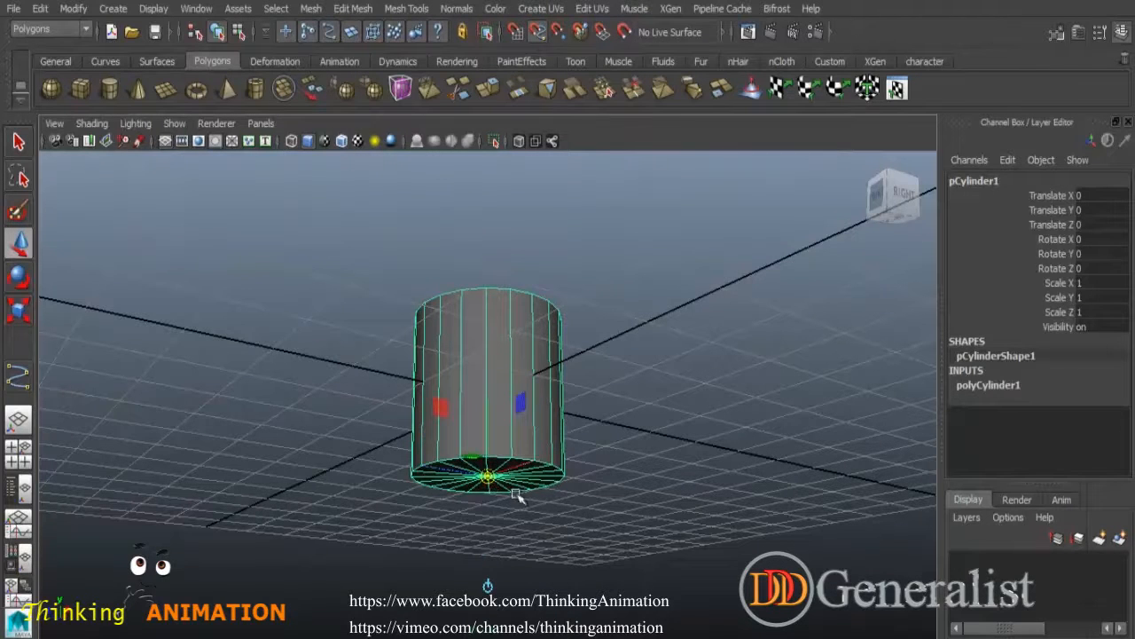
# Examine the pivot's placement at the cylinder's base from several angles and distances.
pyautogui.keyDown('alt'); pyautogui.moveTo(524, 483); pyautogui.dragTo(550, 538); pyautogui.keyUp('alt')
pyautogui.keyDown('alt'); pyautogui.moveTo(553, 541); pyautogui.dragTo(690, 587, button='right'); pyautogui.keyUp('alt')
pyautogui.keyDown('alt'); pyautogui.moveTo(689, 587); pyautogui.dragTo(514, 464); pyautogui.keyUp('alt')
pyautogui.keyDown('alt'); pyautogui.moveTo(510, 526); pyautogui.dragTo(620, 604); pyautogui.keyUp('alt')
pyautogui.keyDown('alt'); pyautogui.moveTo(566, 543); pyautogui.dragTo(531, 413, button='middle'); pyautogui.keyUp('alt')
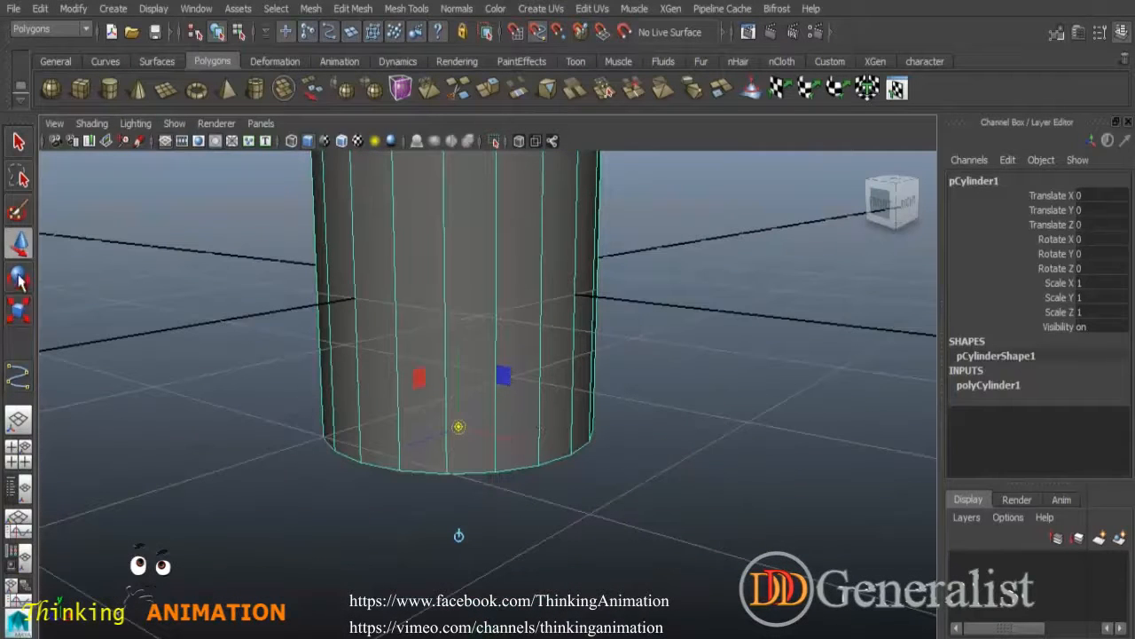
pyautogui.keyDown('alt'); pyautogui.moveTo(553, 435); pyautogui.dragTo(503, 473); pyautogui.keyUp('alt')
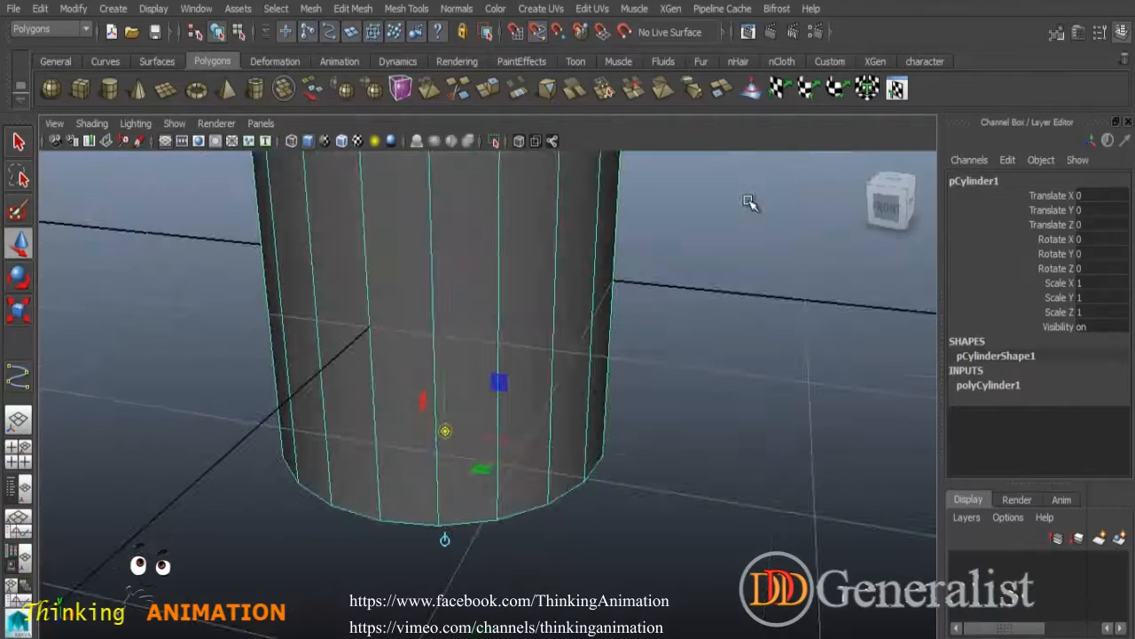
pyautogui.scroll(-8, 676, 272)
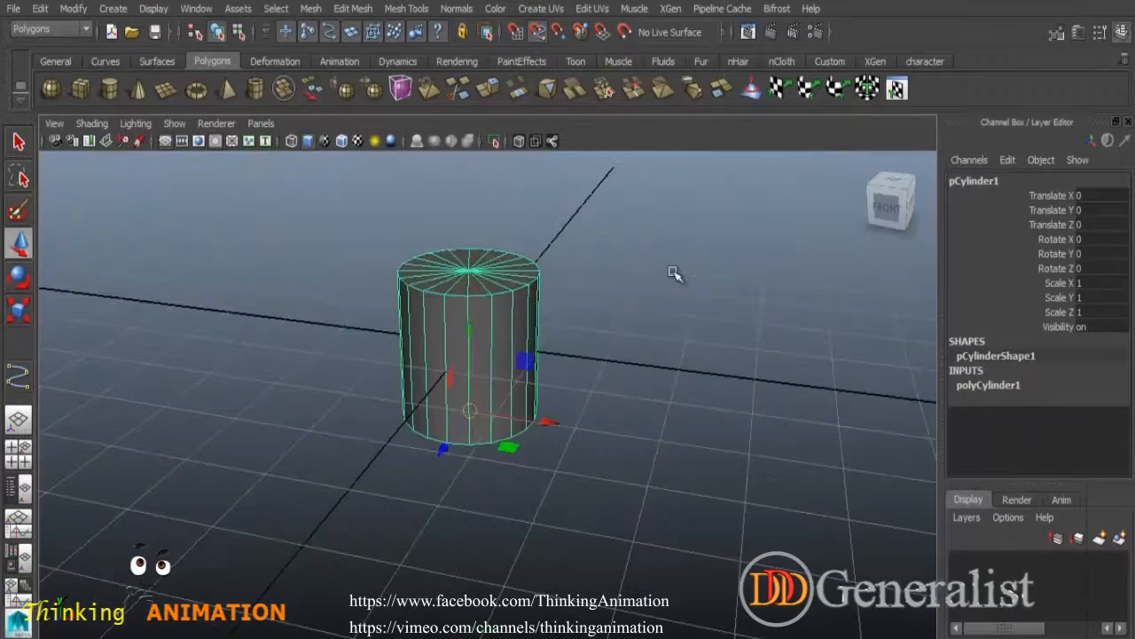
pyautogui.keyDown('alt'); pyautogui.moveTo(586, 365); pyautogui.dragTo(569, 333); pyautogui.keyUp('alt')
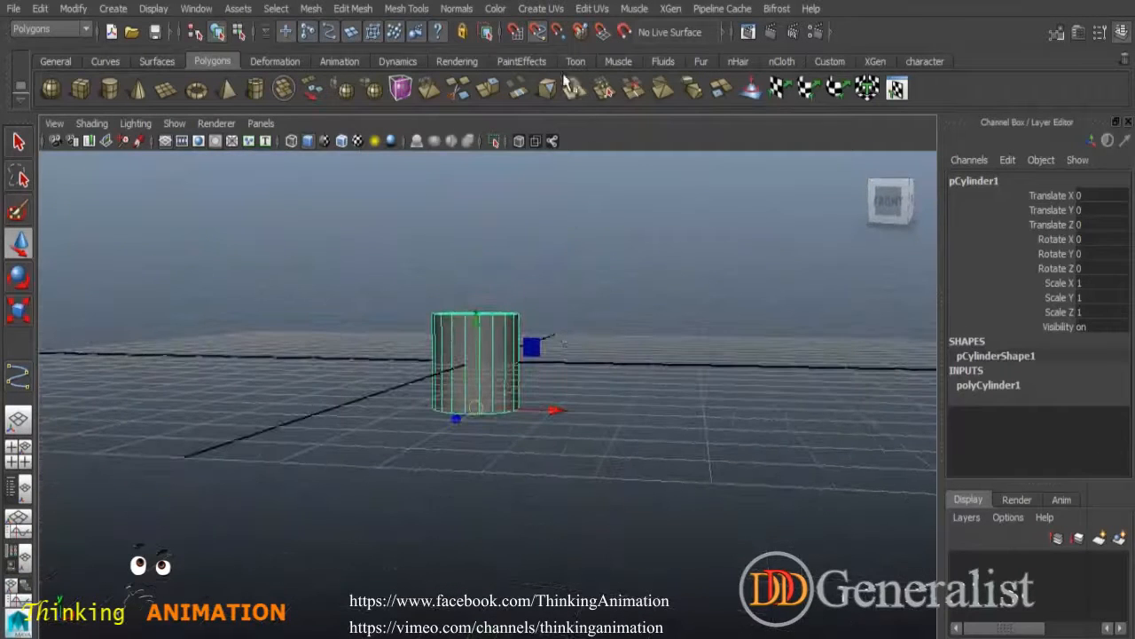
# Turn off curve snapping and raise the cylinder with grid snapping to Translate Y 1, so its base sits on the grid.
pyautogui.click(539, 32)
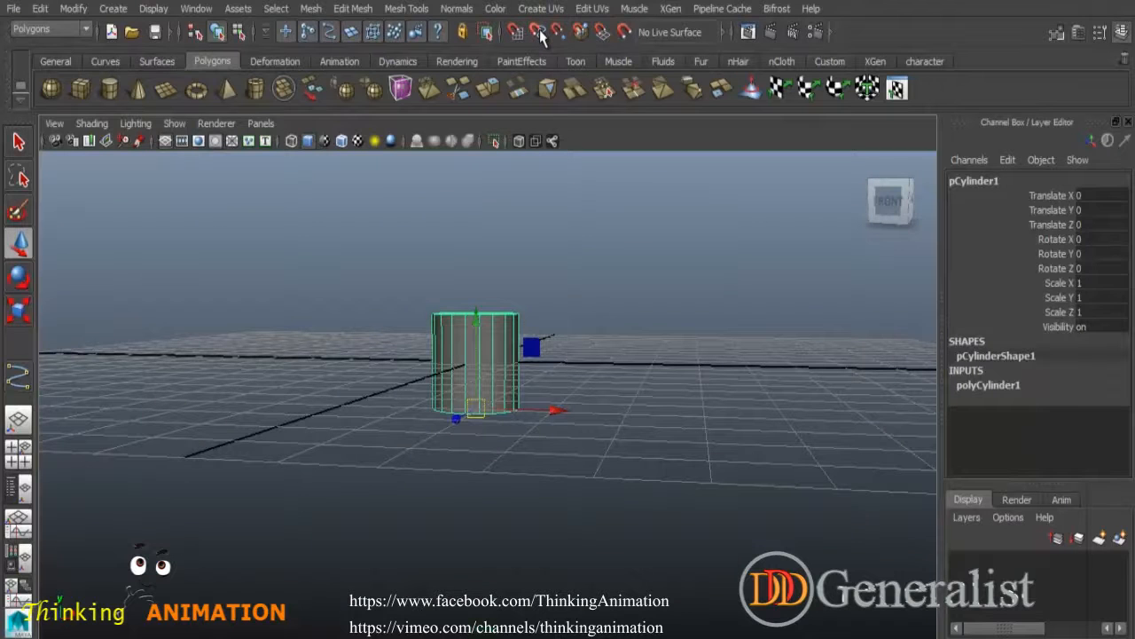
pyautogui.click(515, 33)
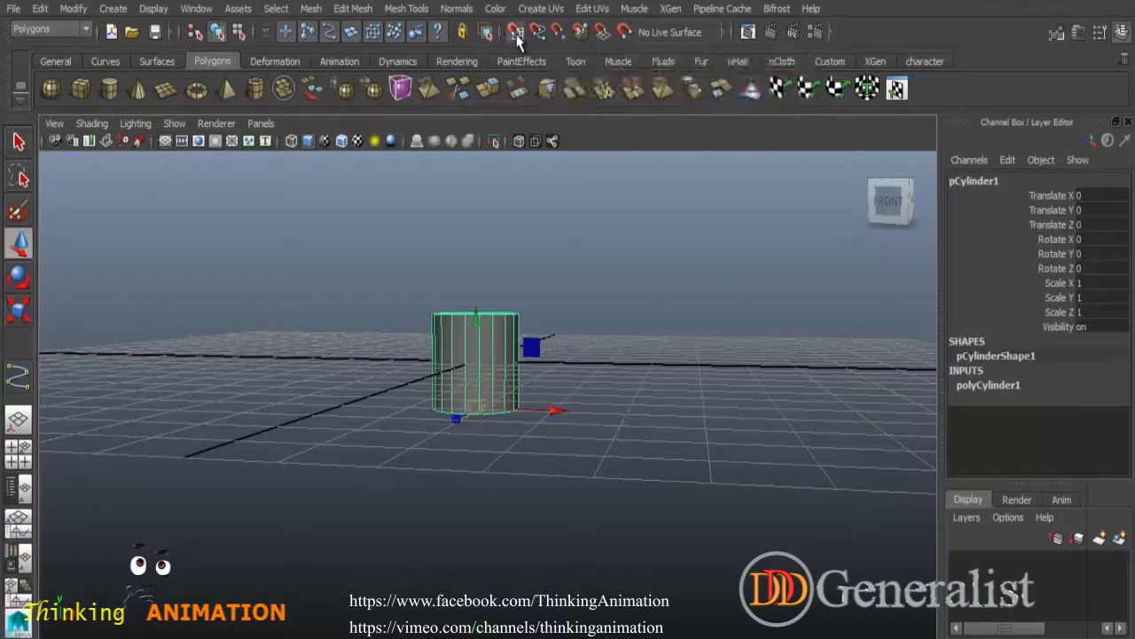
pyautogui.moveTo(476, 333)
pyautogui.mouseDown()
pyautogui.moveTo(477, 284)
pyautogui.moveTo(479, 355)
pyautogui.mouseUp()
pyautogui.keyDown('alt'); pyautogui.moveTo(487, 439); pyautogui.dragTo(503, 353); pyautogui.keyUp('alt')
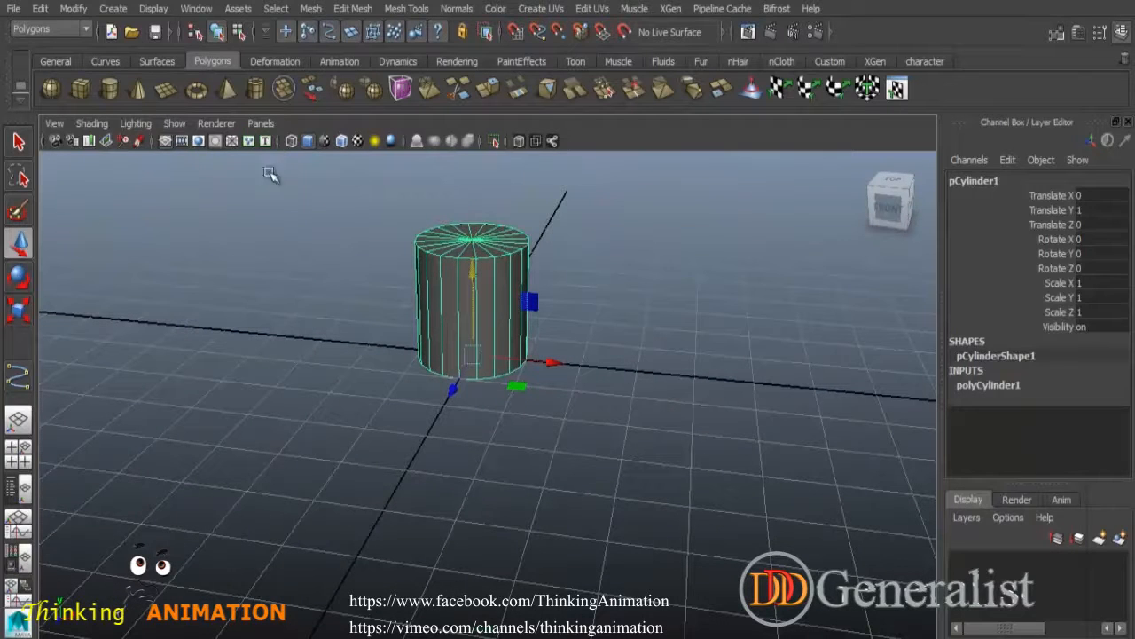
# Scale the cylinder down along its height into a thin disc.
pyautogui.click(19, 312)
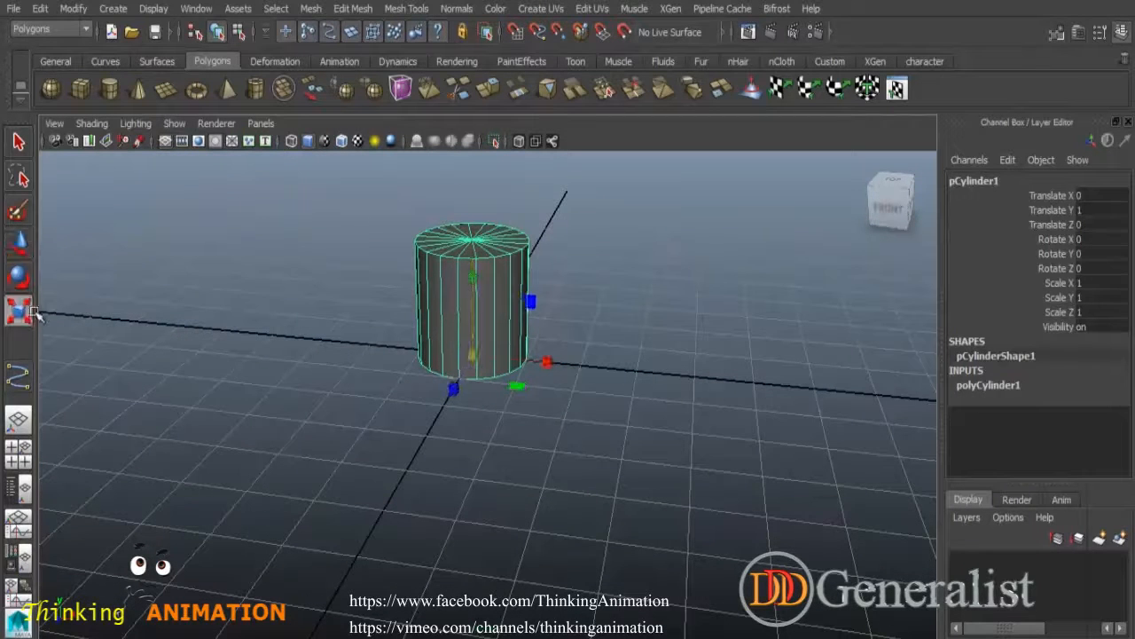
pyautogui.moveTo(472, 275); pyautogui.dragTo(473, 344)
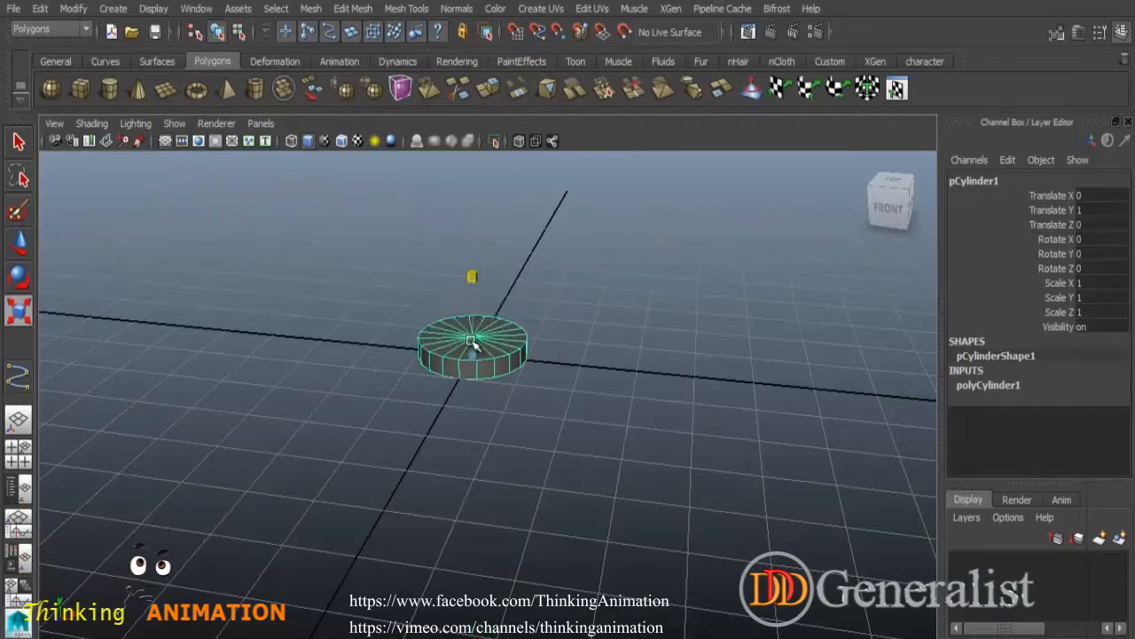
pyautogui.keyDown('alt'); pyautogui.moveTo(499, 393); pyautogui.dragTo(512, 436); pyautogui.keyUp('alt')
pyautogui.keyDown('alt'); pyautogui.moveTo(489, 357); pyautogui.dragTo(589, 392); pyautogui.keyUp('alt')
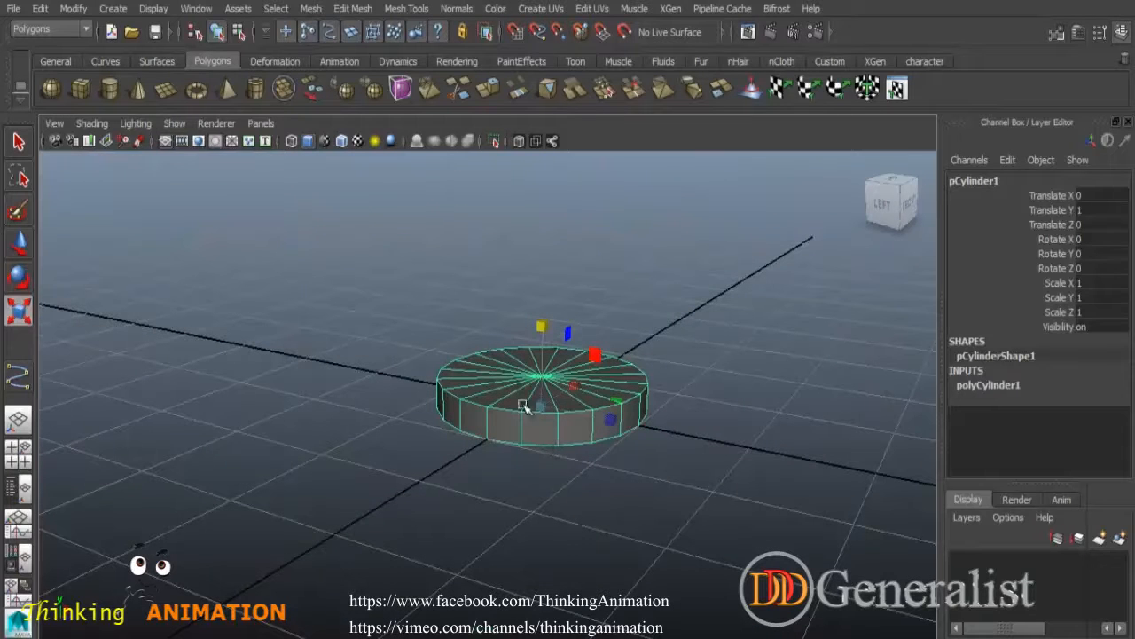
pyautogui.moveTo(586, 463)
pyautogui.keyDown('alt'); pyautogui.mouseDown()
pyautogui.moveTo(626, 464)
pyautogui.moveTo(570, 464)
pyautogui.mouseUp(); pyautogui.keyUp('alt')
pyautogui.keyDown('alt'); pyautogui.moveTo(570, 464); pyautogui.dragTo(650, 521, button='right'); pyautogui.keyUp('alt')
pyautogui.keyDown('alt'); pyautogui.moveTo(650, 521); pyautogui.dragTo(568, 423, button='middle'); pyautogui.keyUp('alt')
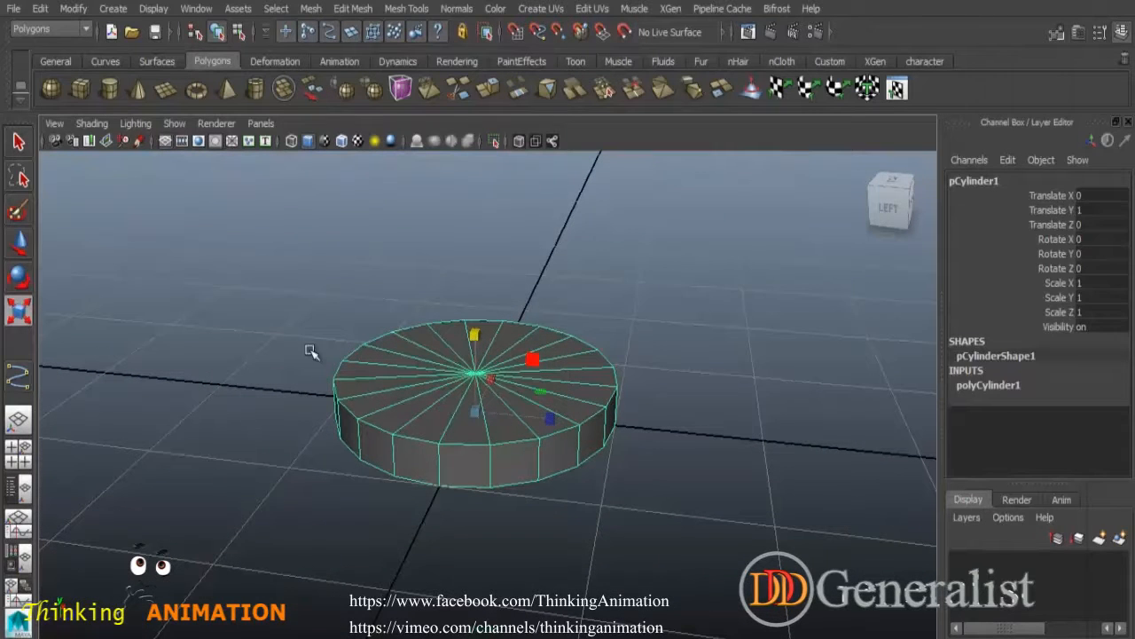
# Duplicate the disc and move the copy along the Z axis, clear of the original.
pyautogui.click(19, 143)
pyautogui.keyDown('alt'); pyautogui.moveTo(538, 397); pyautogui.dragTo(586, 362, button='right'); pyautogui.keyUp('alt')
pyautogui.keyDown('alt'); pyautogui.moveTo(586, 362); pyautogui.dragTo(694, 382, button='middle'); pyautogui.keyUp('alt')
pyautogui.moveTo(597, 419)
pyautogui.keyDown('alt'); pyautogui.mouseDown()
pyautogui.moveTo(616, 433)
pyautogui.moveTo(589, 396)
pyautogui.moveTo(612, 418)
pyautogui.mouseUp(); pyautogui.keyUp('alt')
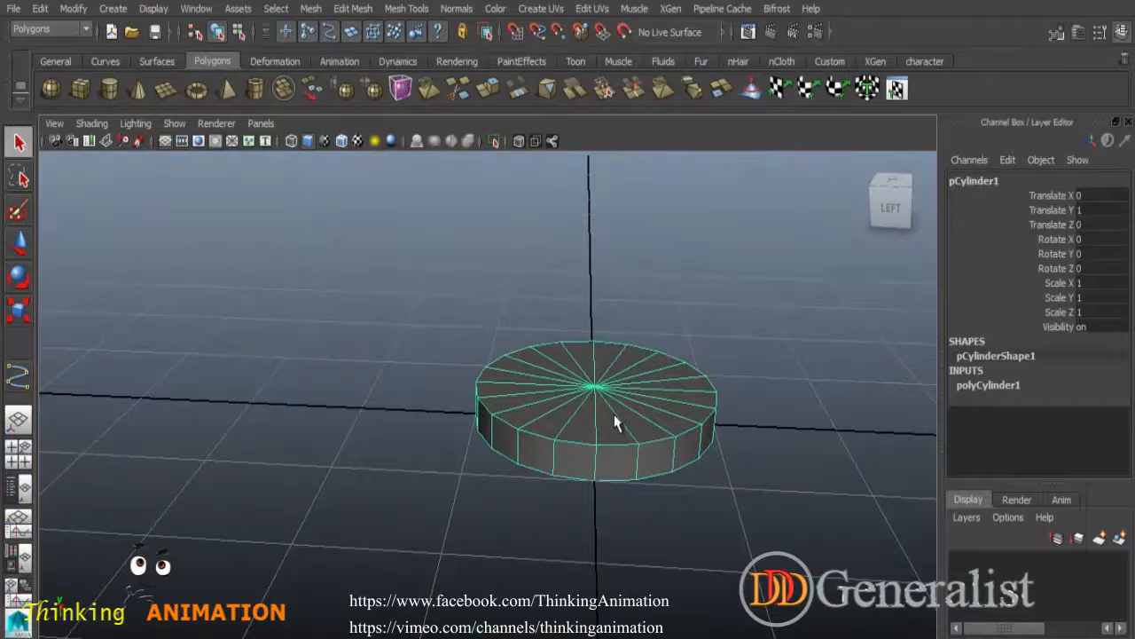
pyautogui.hotkey('ctrl', 'd')
pyautogui.press('w')
pyautogui.moveTo(694, 429); pyautogui.dragTo(293, 394)
# Switch the duplicated disc to face selection mode and select all its faces.
pyautogui.keyDown('alt'); pyautogui.moveTo(381, 387); pyautogui.dragTo(543, 432); pyautogui.keyUp('alt')
pyautogui.moveTo(538, 388); pyautogui.dragTo(536, 291, button='right')
pyautogui.keyDown('alt'); pyautogui.moveTo(533, 362); pyautogui.dragTo(514, 408); pyautogui.keyUp('alt')
pyautogui.keyDown('alt'); pyautogui.moveTo(471, 349); pyautogui.dragTo(519, 355); pyautogui.keyUp('alt')
pyautogui.moveTo(147, 203); pyautogui.dragTo(693, 585)
# Maximize the front view and set its renderer to Legacy Default Viewport.
pyautogui.press('space')
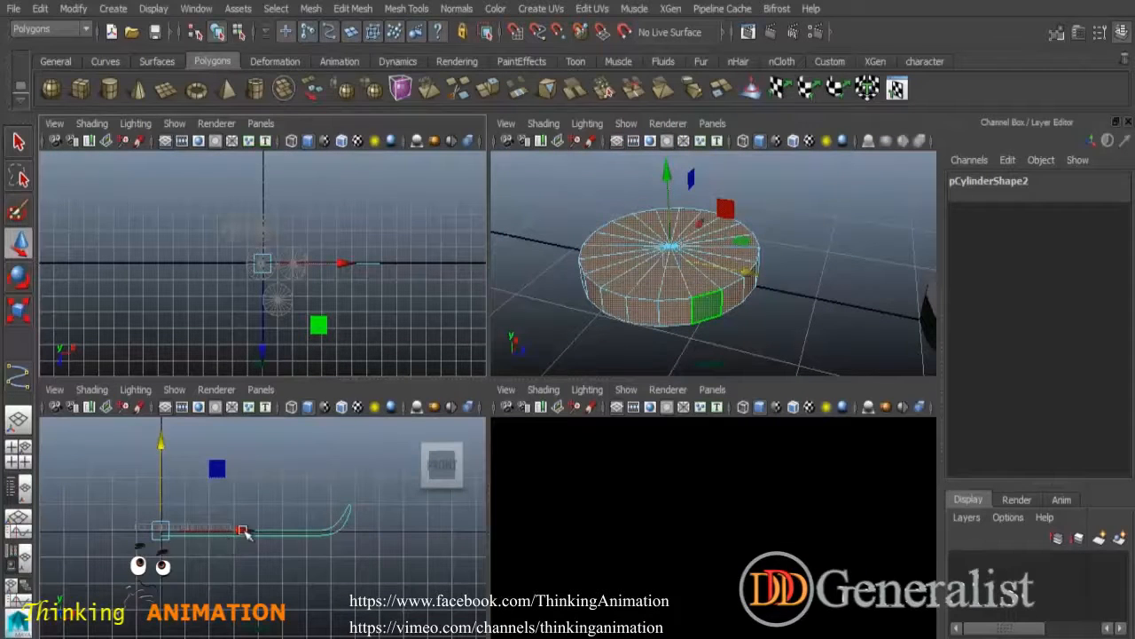
pyautogui.press('space')
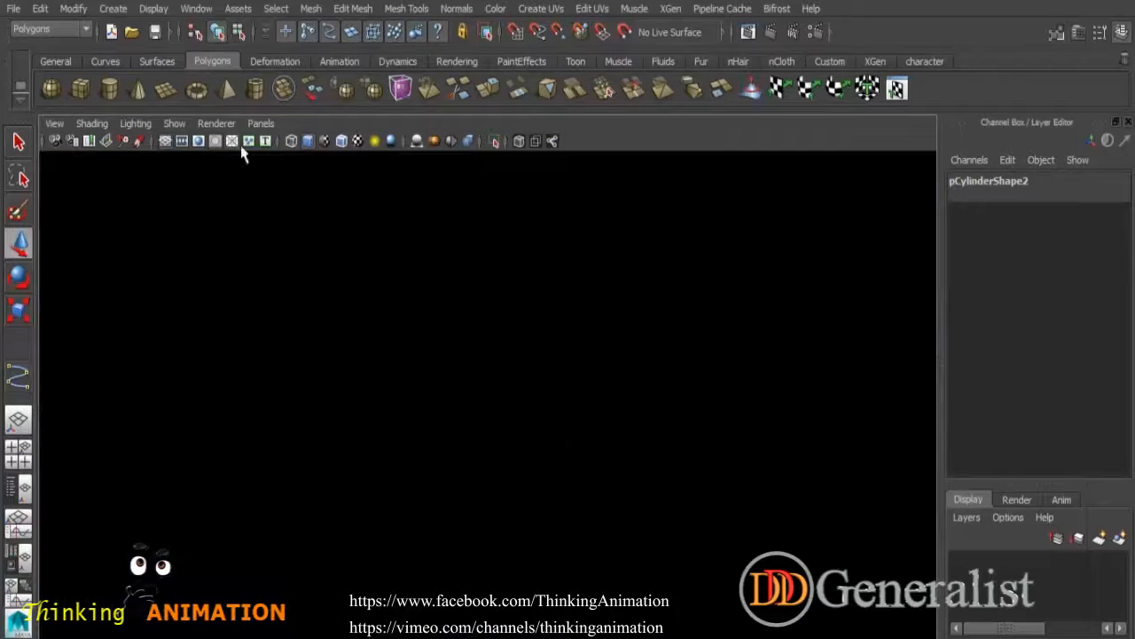
pyautogui.click(216, 123)
pyautogui.click(237, 169)
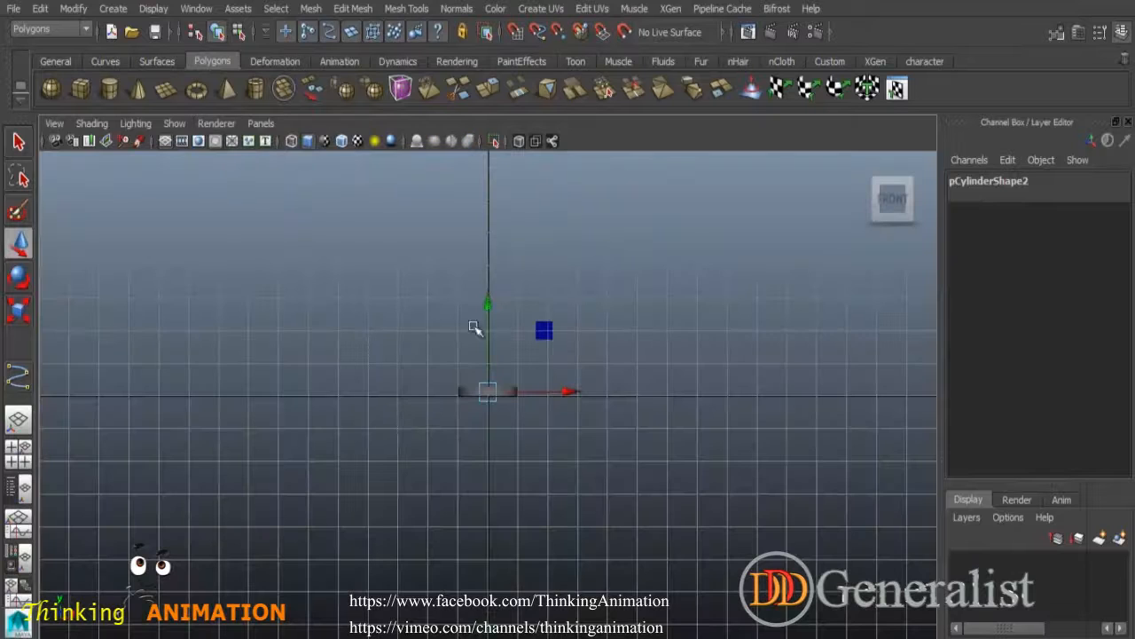
pyautogui.scroll(5, 603, 415)
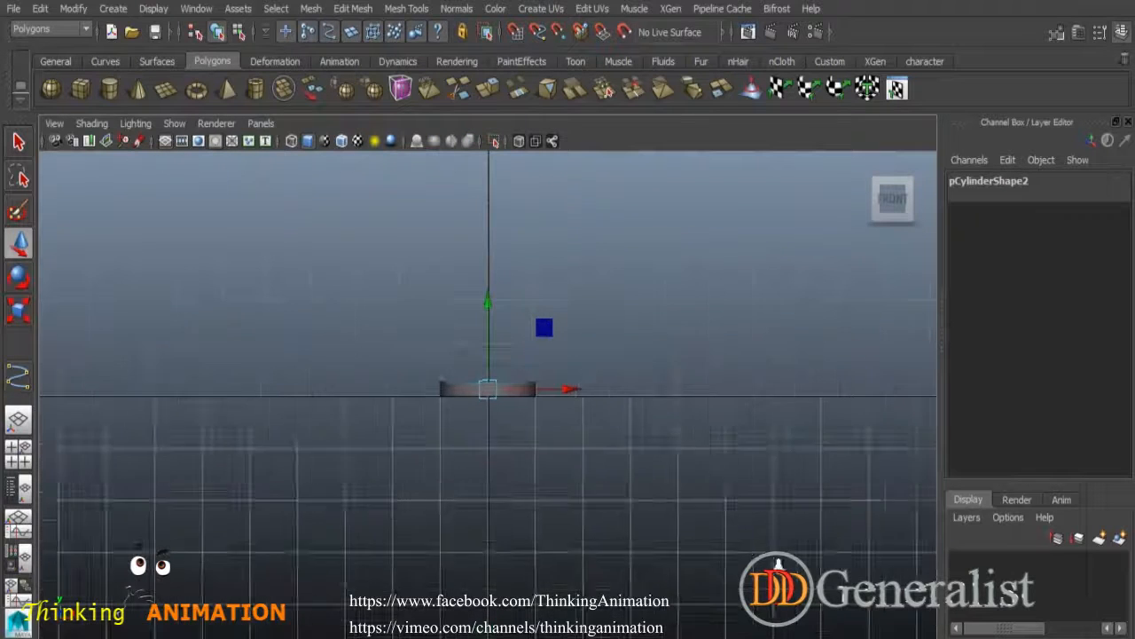
pyautogui.click(223, 125)
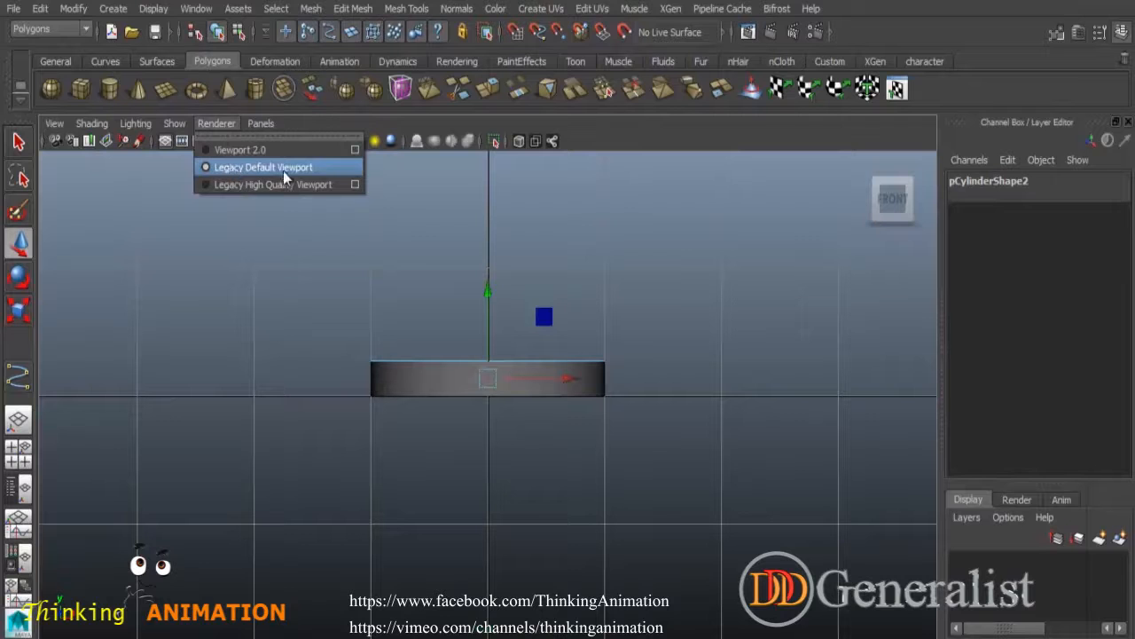
pyautogui.click(642, 145)
pyautogui.scroll(1, 693, 463)
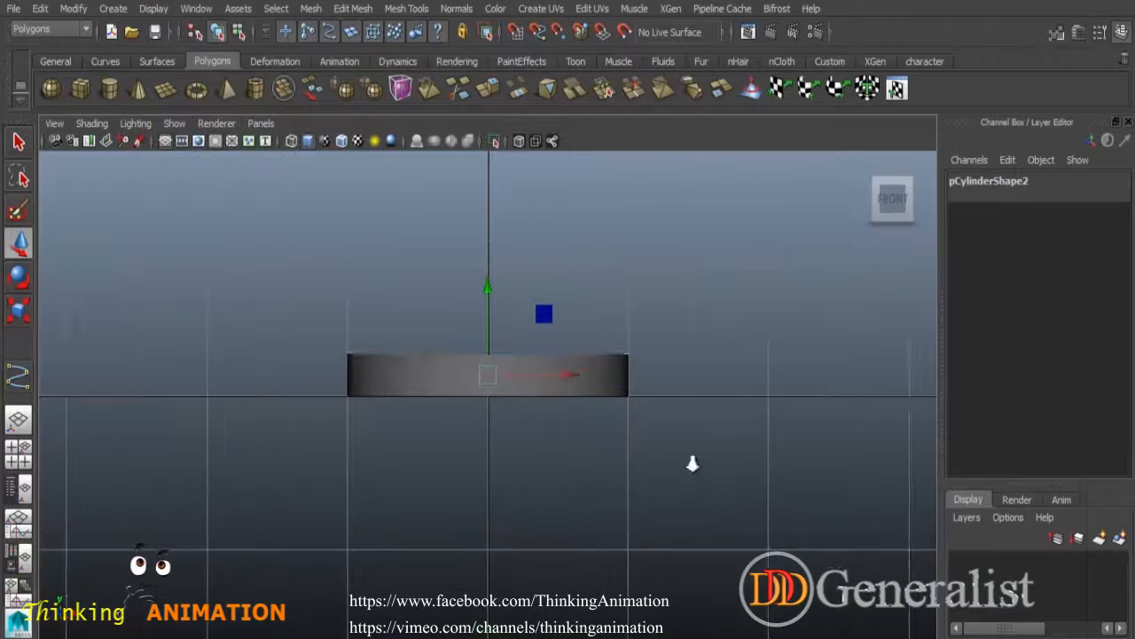
# Maximize the side view and set its renderer to Legacy Default Viewport.
pyautogui.press('space')
pyautogui.press('space')
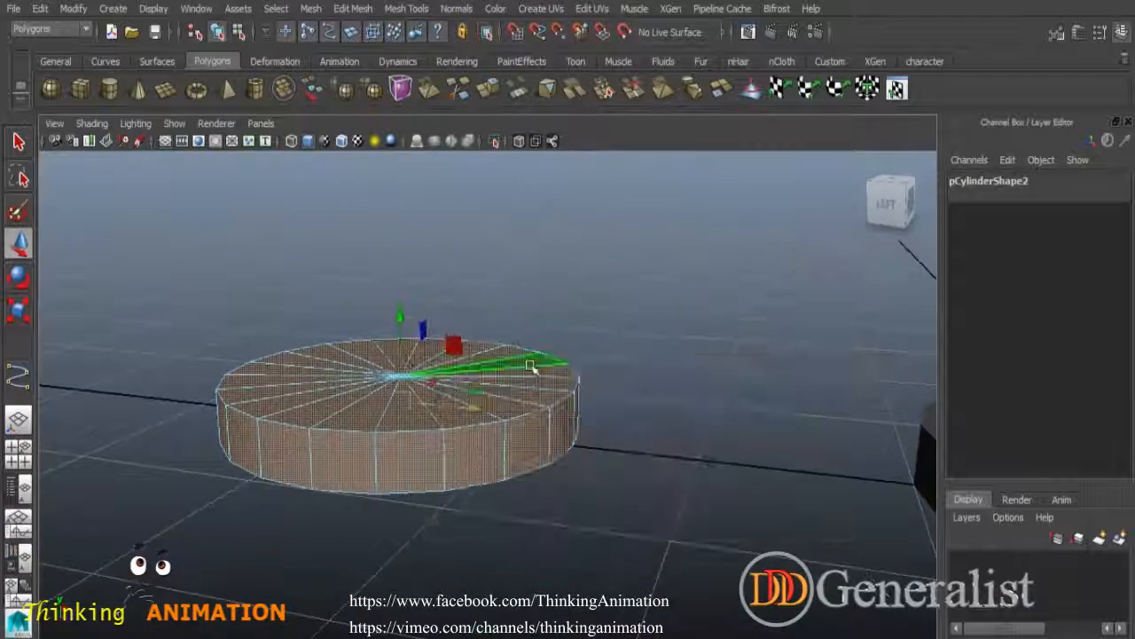
pyautogui.press('space')
pyautogui.press('space')
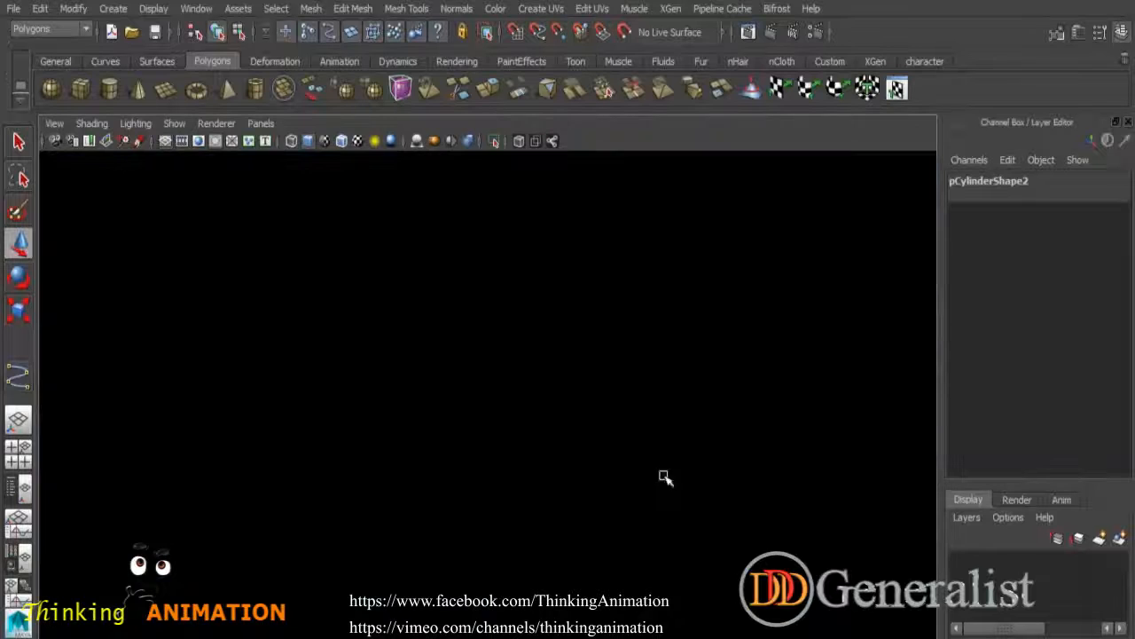
pyautogui.click(215, 124)
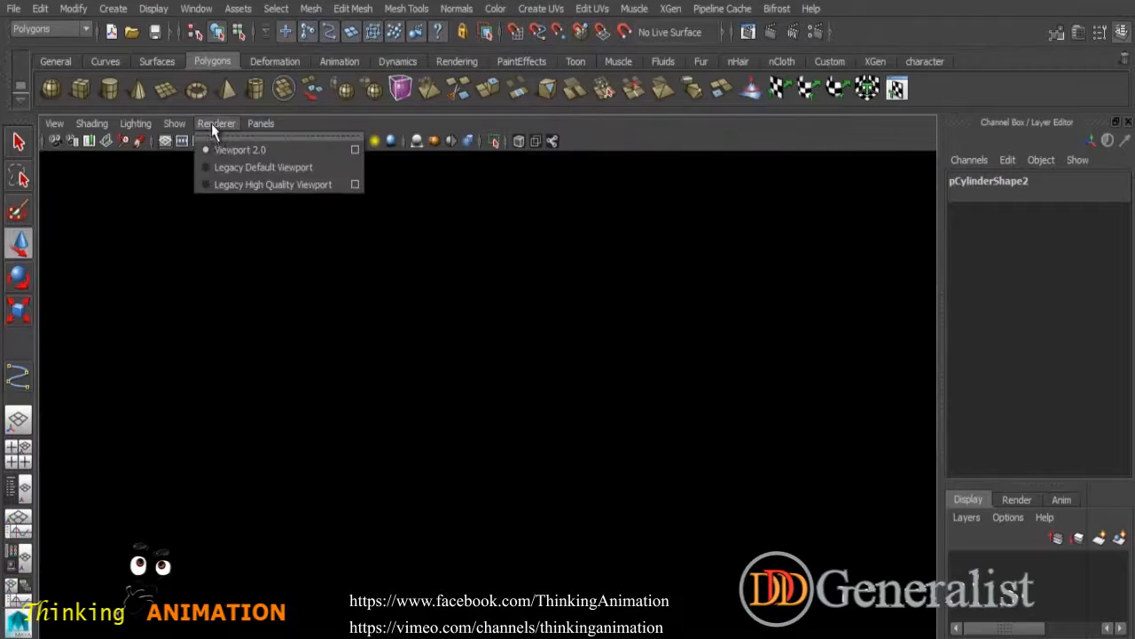
pyautogui.click(242, 170)
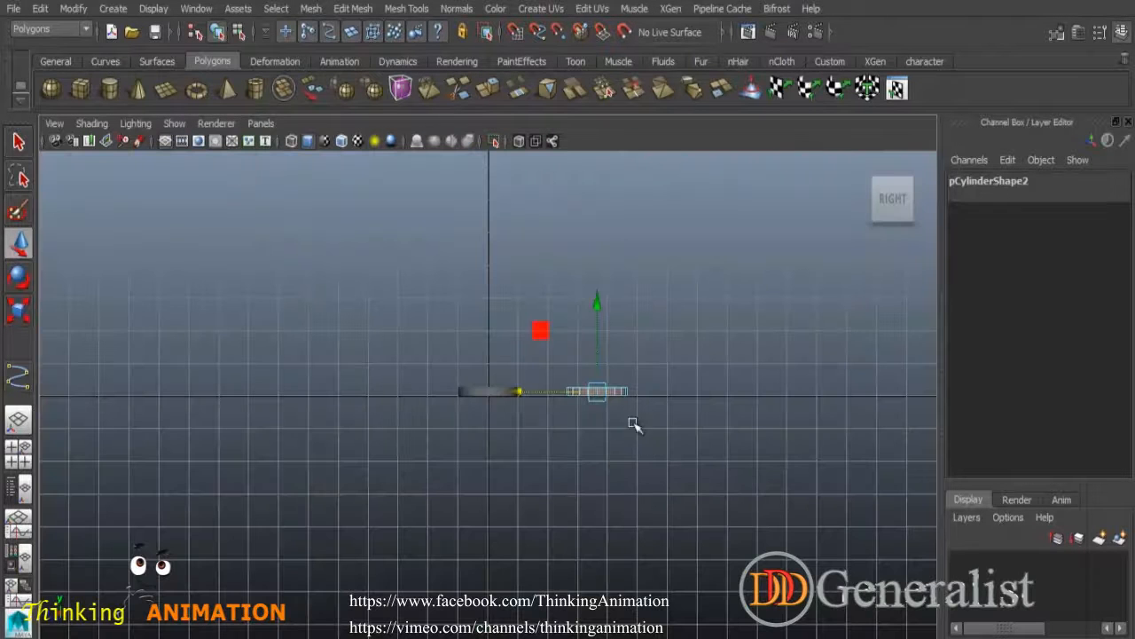
# Remove the side faces of the duplicated disc from the selection, keeping only the top and bottom cap faces.
pyautogui.keyDown('alt'); pyautogui.moveTo(631, 423); pyautogui.dragTo(579, 415); pyautogui.keyUp('alt')
pyautogui.keyDown('alt'); pyautogui.moveTo(579, 416); pyautogui.dragTo(879, 559, button='right'); pyautogui.keyUp('alt')
pyautogui.keyDown('alt'); pyautogui.moveTo(786, 477); pyautogui.dragTo(565, 499, button='middle'); pyautogui.keyUp('alt')
pyautogui.keyDown('alt'); pyautogui.moveTo(538, 460); pyautogui.dragTo(686, 550, button='right'); pyautogui.keyUp('alt')
pyautogui.keyDown('alt'); pyautogui.moveTo(676, 487); pyautogui.dragTo(678, 471, button='middle'); pyautogui.keyUp('alt')
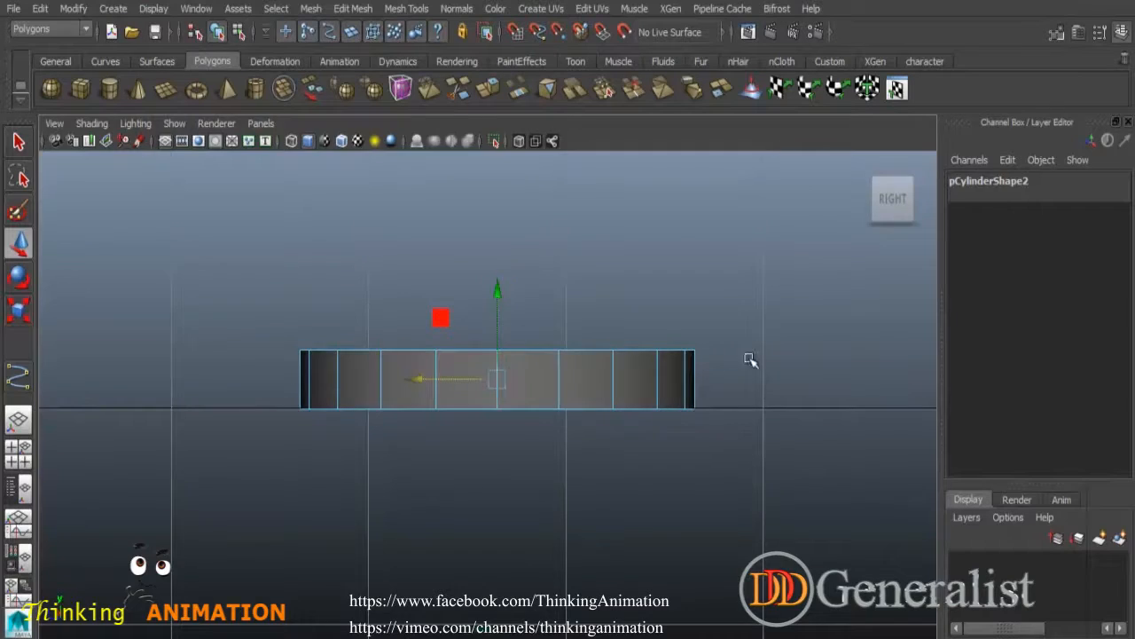
pyautogui.press('space')
pyautogui.press('space')
pyautogui.keyDown('alt'); pyautogui.moveTo(727, 335); pyautogui.dragTo(610, 387); pyautogui.keyUp('alt')
pyautogui.keyDown('alt'); pyautogui.moveTo(586, 411); pyautogui.dragTo(571, 461, button='right'); pyautogui.keyUp('alt')
pyautogui.keyDown('alt'); pyautogui.moveTo(573, 404); pyautogui.dragTo(580, 436, button='middle'); pyautogui.keyUp('alt')
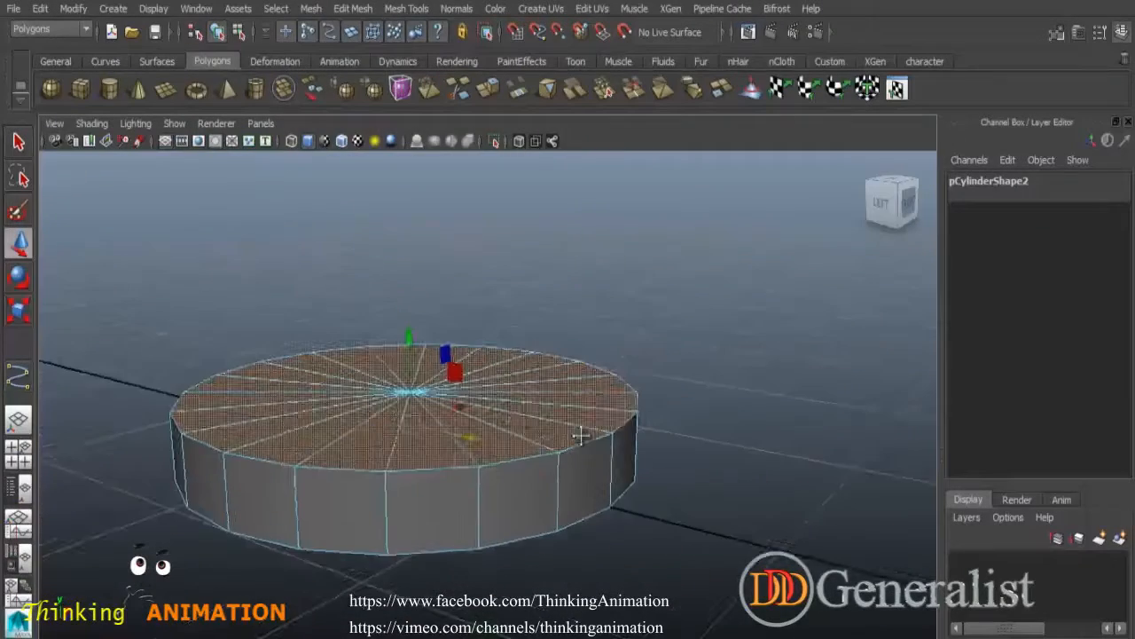
# Extract the selected cap faces from the duplicated disc as separate pieces and return to object mode.
pyautogui.keyDown('alt'); pyautogui.moveTo(580, 435); pyautogui.dragTo(518, 447); pyautogui.keyUp('alt')
pyautogui.keyDown('alt'); pyautogui.moveTo(517, 447); pyautogui.dragTo(686, 436, button='right'); pyautogui.keyUp('alt')
pyautogui.keyDown('alt'); pyautogui.moveTo(687, 436); pyautogui.dragTo(705, 428, button='middle'); pyautogui.keyUp('alt')
pyautogui.keyDown('alt'); pyautogui.moveTo(732, 461); pyautogui.dragTo(536, 345, button='right'); pyautogui.keyUp('alt')
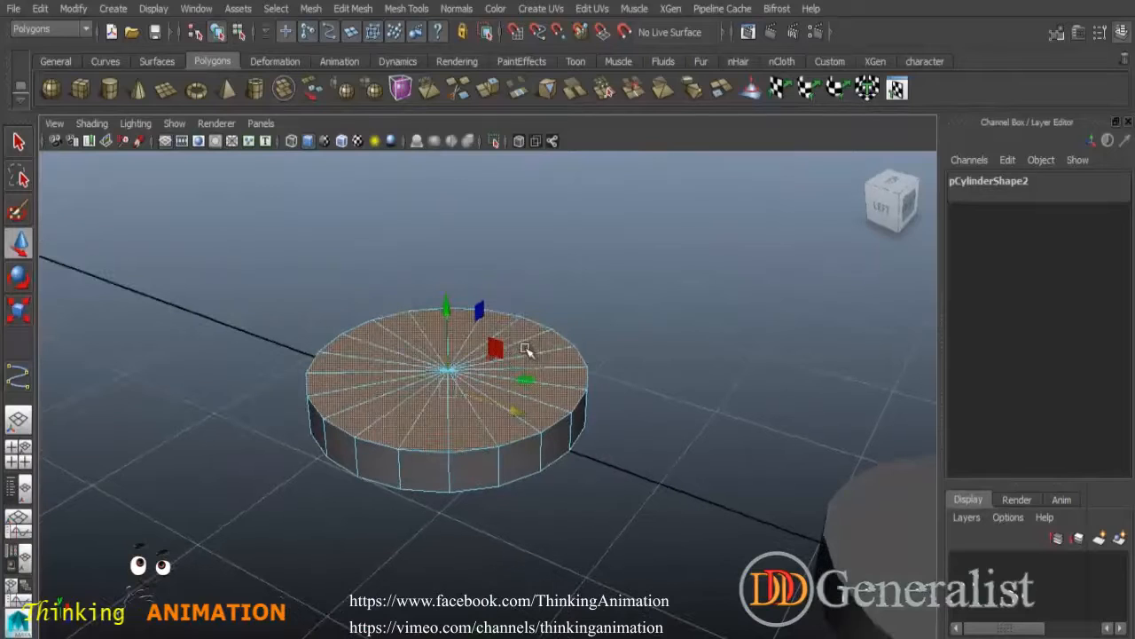
pyautogui.click(310, 9)
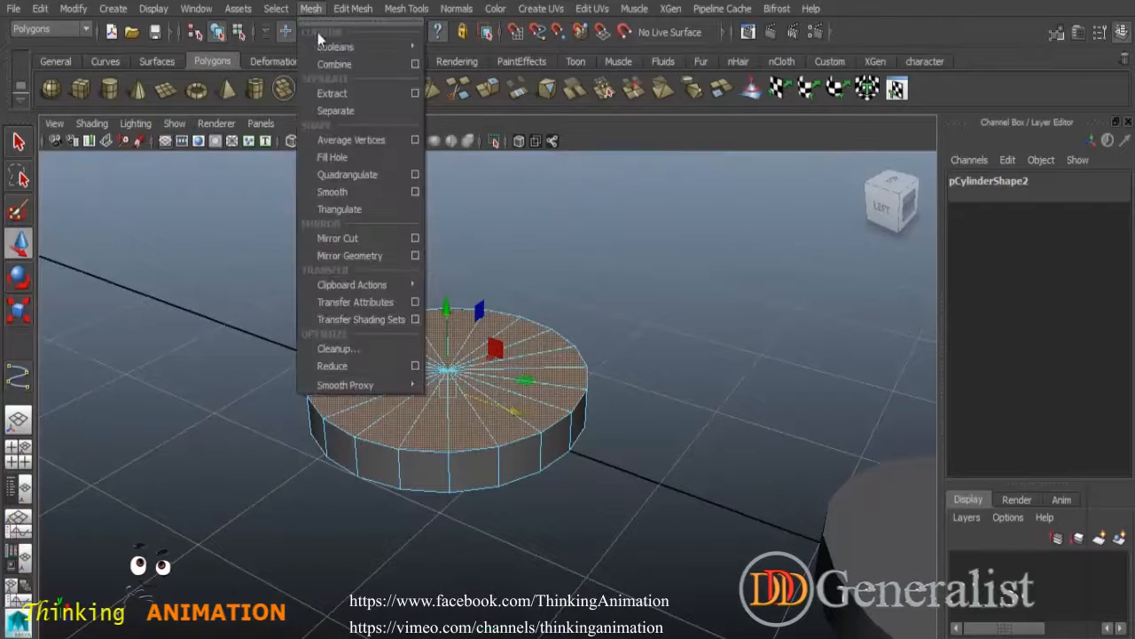
pyautogui.click(327, 92)
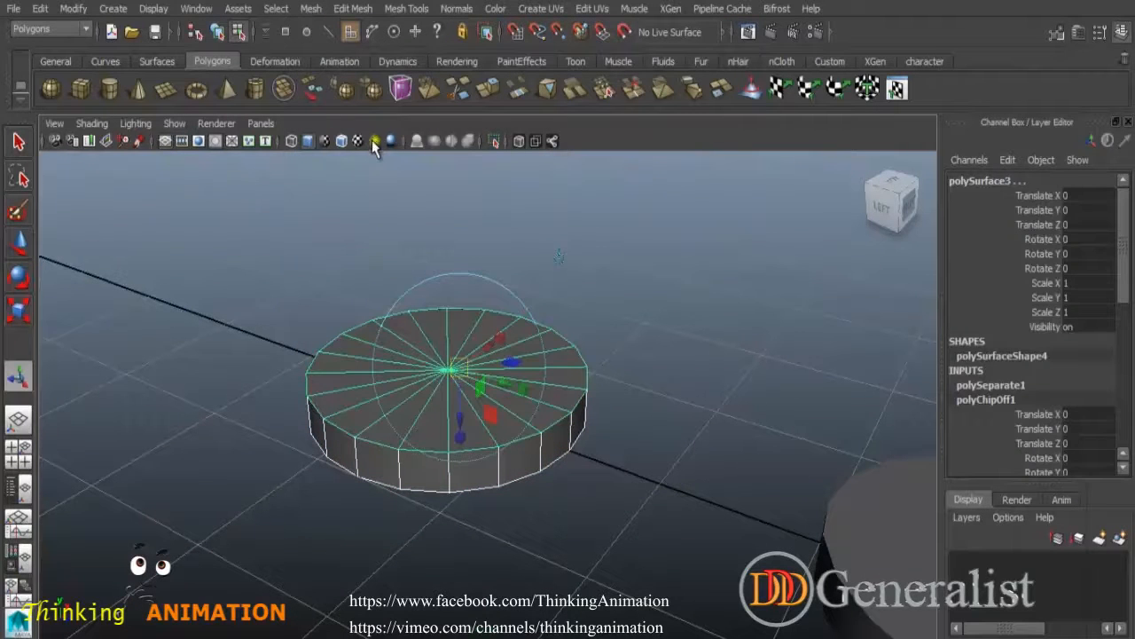
pyautogui.click(19, 144)
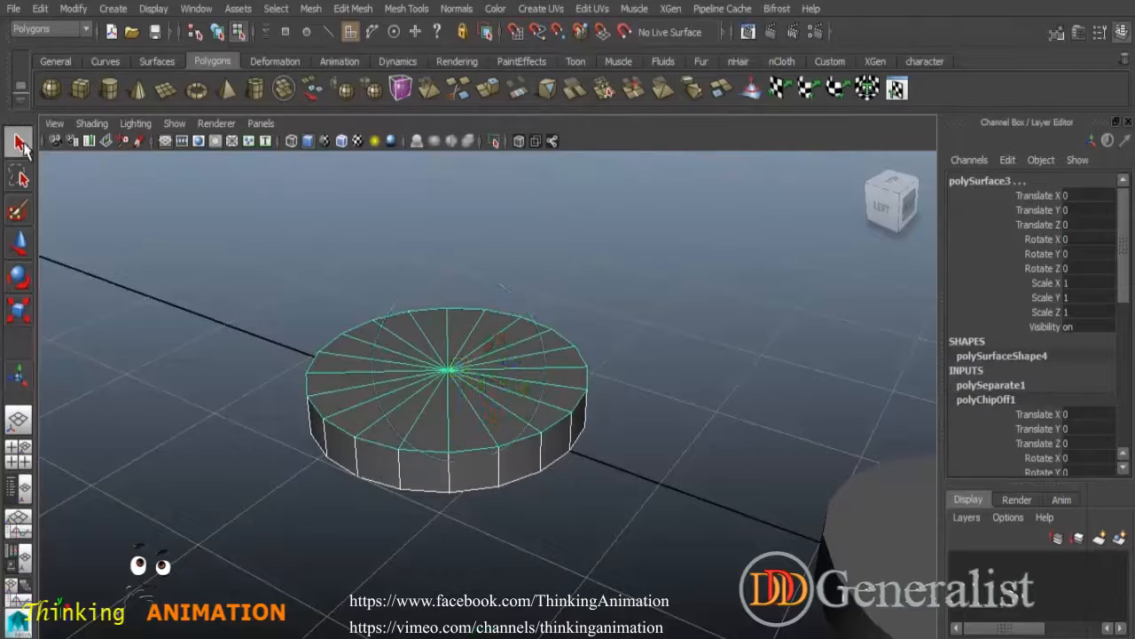
pyautogui.click(135, 241)
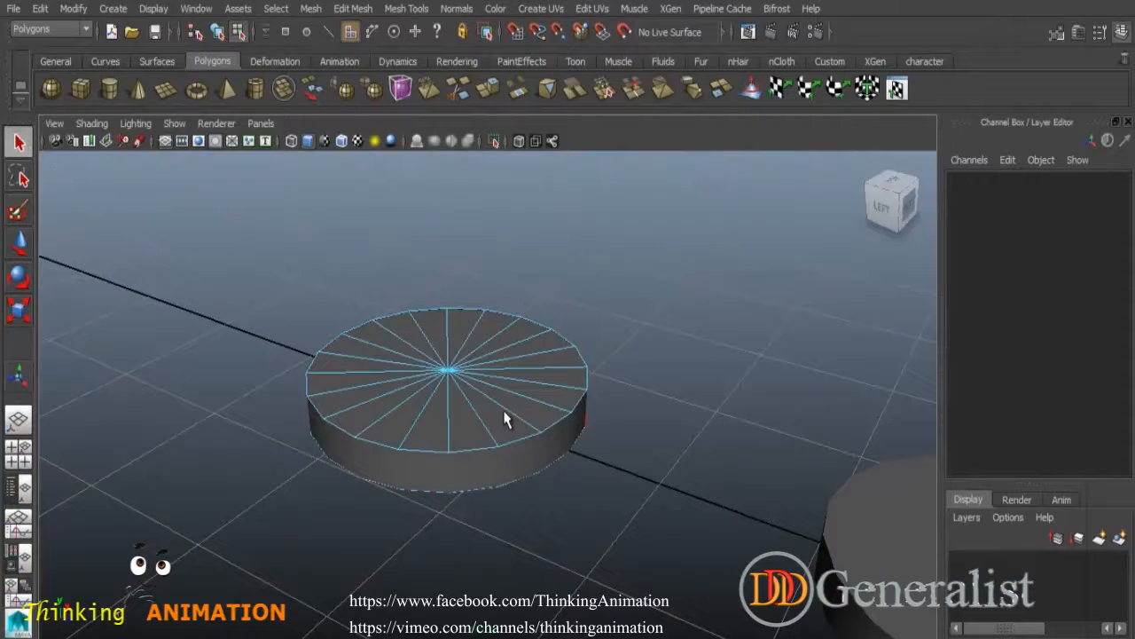
pyautogui.moveTo(518, 401); pyautogui.dragTo(593, 229, button='right')
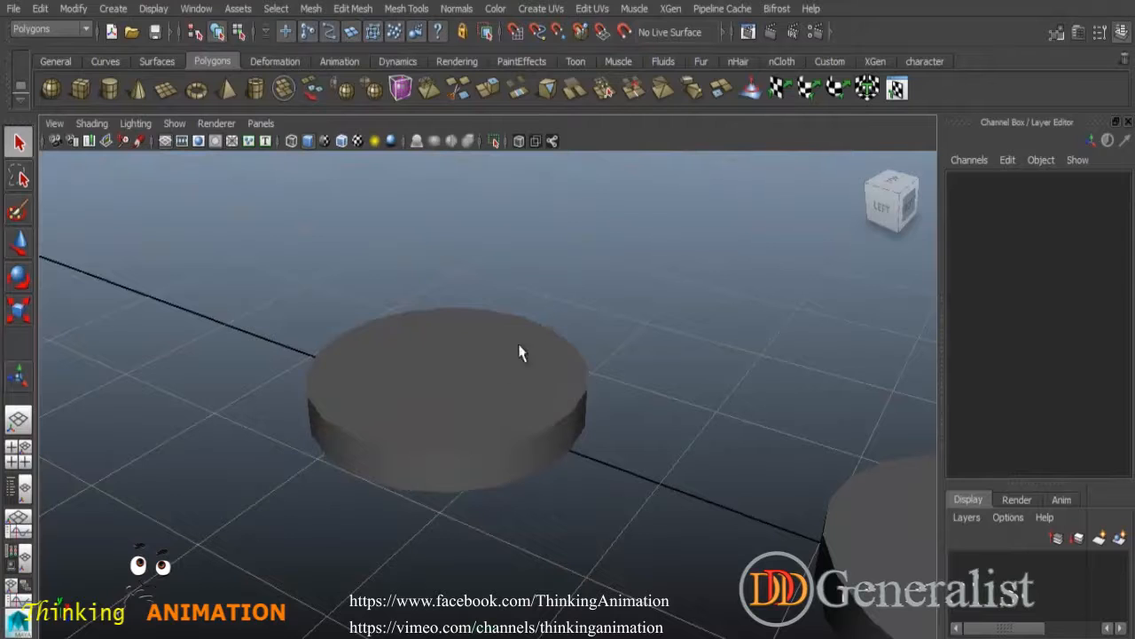
# Move the top cap up to about Translate Y 0.442 and the bottom cap down to about -0.508, clear of the side ring.
pyautogui.click(493, 377)
pyautogui.click(17, 241)
pyautogui.moveTo(444, 183); pyautogui.dragTo(450, 110)
pyautogui.keyDown('alt'); pyautogui.moveTo(495, 220); pyautogui.dragTo(467, 458); pyautogui.keyUp('alt')
pyautogui.click(468, 452)
pyautogui.moveTo(449, 237); pyautogui.dragTo(488, 515)
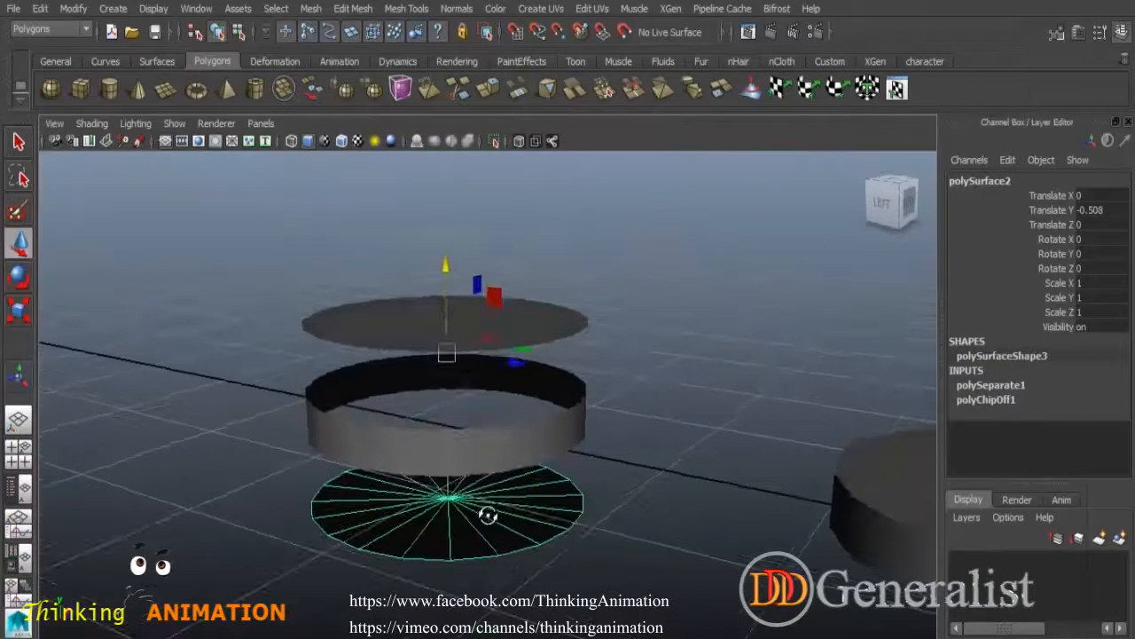
# Examine the separated top cap, bottom cap and side ring from several angles, selecting each piece.
pyautogui.click(656, 490)
pyautogui.keyDown('alt'); pyautogui.moveTo(656, 489); pyautogui.dragTo(537, 385); pyautogui.keyUp('alt')
pyautogui.click(521, 302)
pyautogui.keyDown('alt'); pyautogui.moveTo(543, 441); pyautogui.dragTo(610, 439); pyautogui.keyUp('alt')
pyautogui.click(461, 483)
pyautogui.click(570, 419)
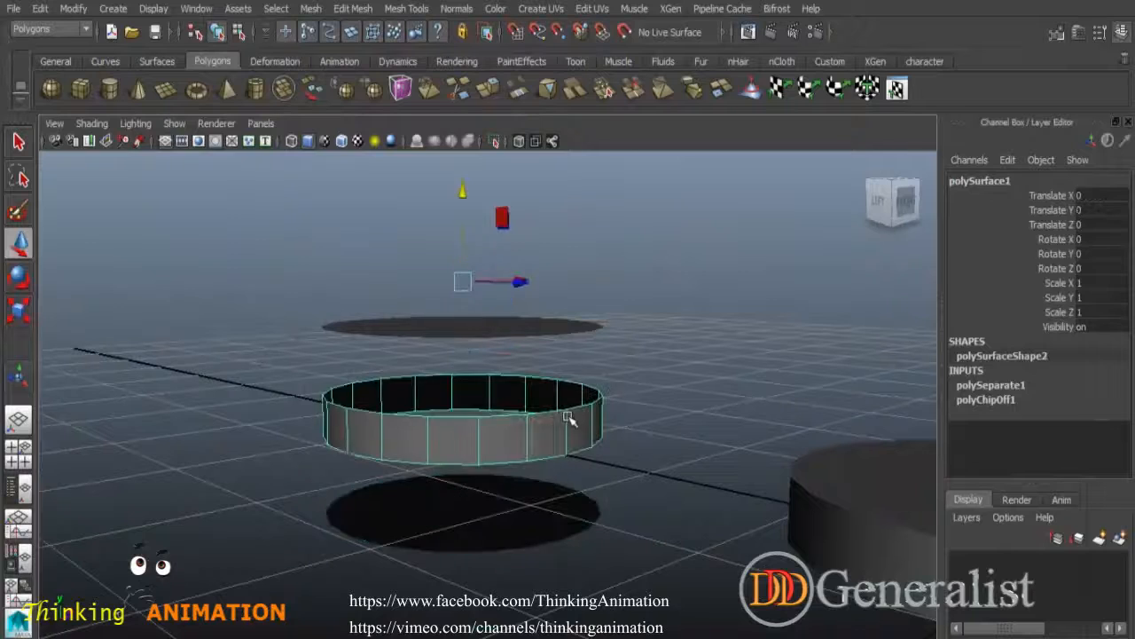
pyautogui.keyDown('alt'); pyautogui.moveTo(486, 436); pyautogui.dragTo(561, 328); pyautogui.keyUp('alt')
pyautogui.click(564, 306)
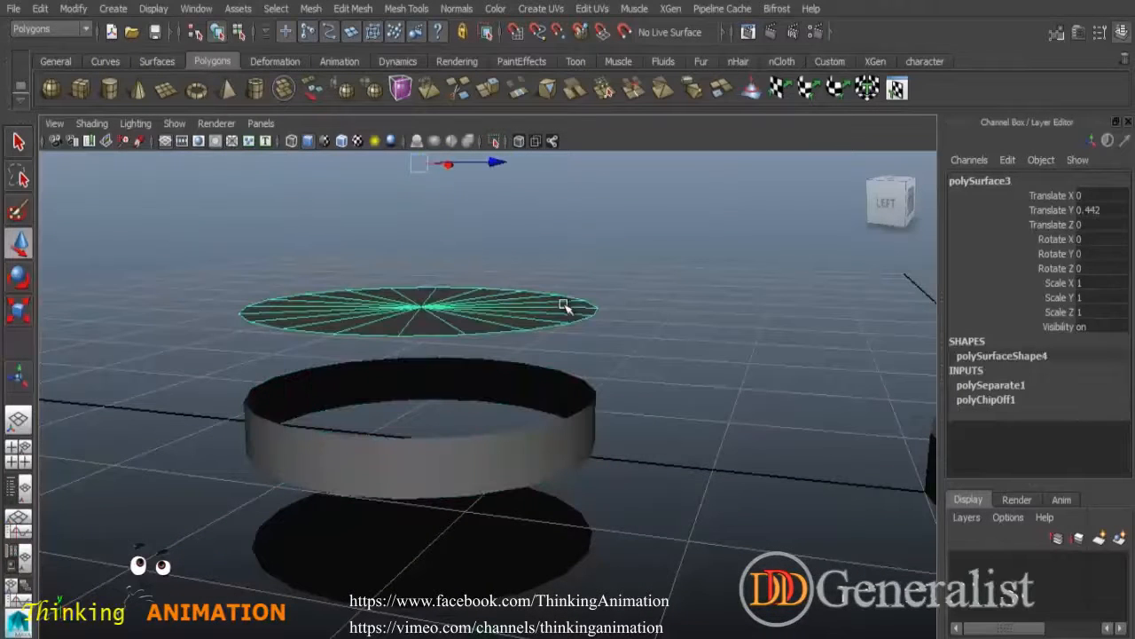
pyautogui.keyDown('alt'); pyautogui.moveTo(501, 307); pyautogui.dragTo(423, 331); pyautogui.keyUp('alt')
pyautogui.keyDown('alt'); pyautogui.moveTo(522, 362); pyautogui.dragTo(468, 330, button='right'); pyautogui.keyUp('alt')
pyautogui.moveTo(469, 329)
pyautogui.keyDown('alt'); pyautogui.mouseDown()
pyautogui.moveTo(464, 343)
pyautogui.moveTo(467, 319)
pyautogui.mouseUp(); pyautogui.keyUp('alt')
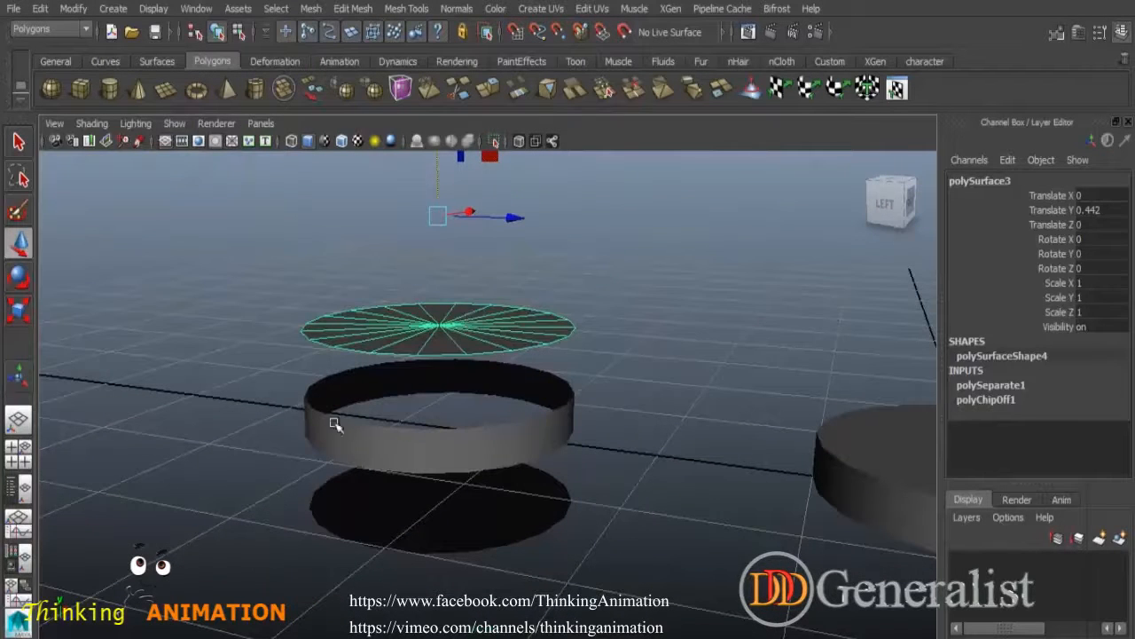
# Switch to Photoshop and open UV_layed.psd from the Vegetable folder.
pyautogui.moveTo(197, 636)
pyautogui.click(130, 593)
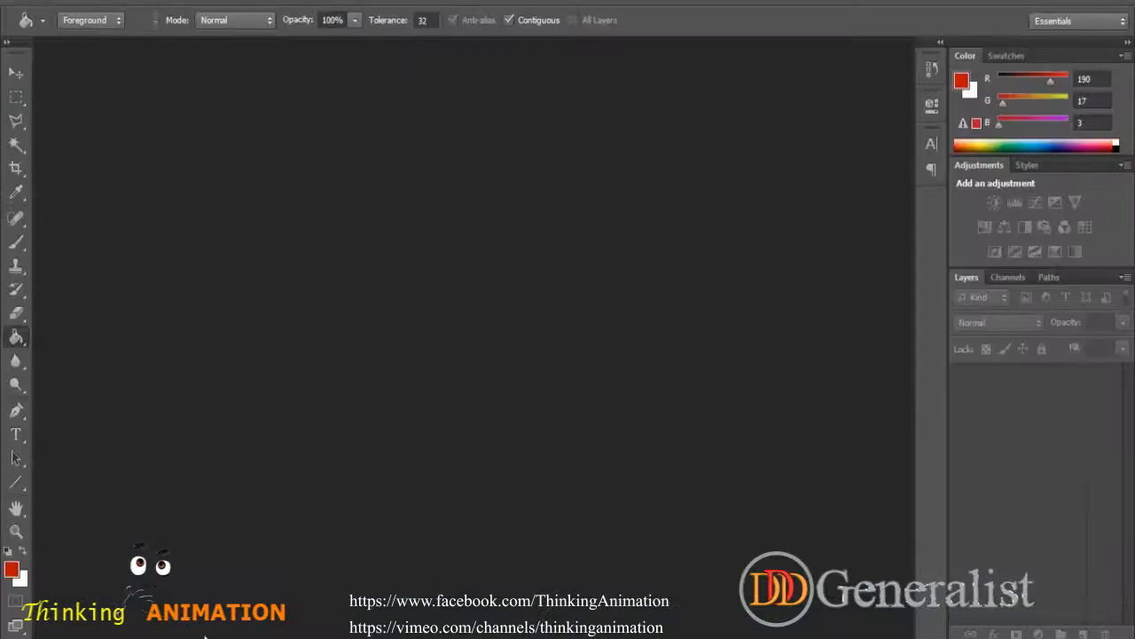
pyautogui.moveTo(198, 637)
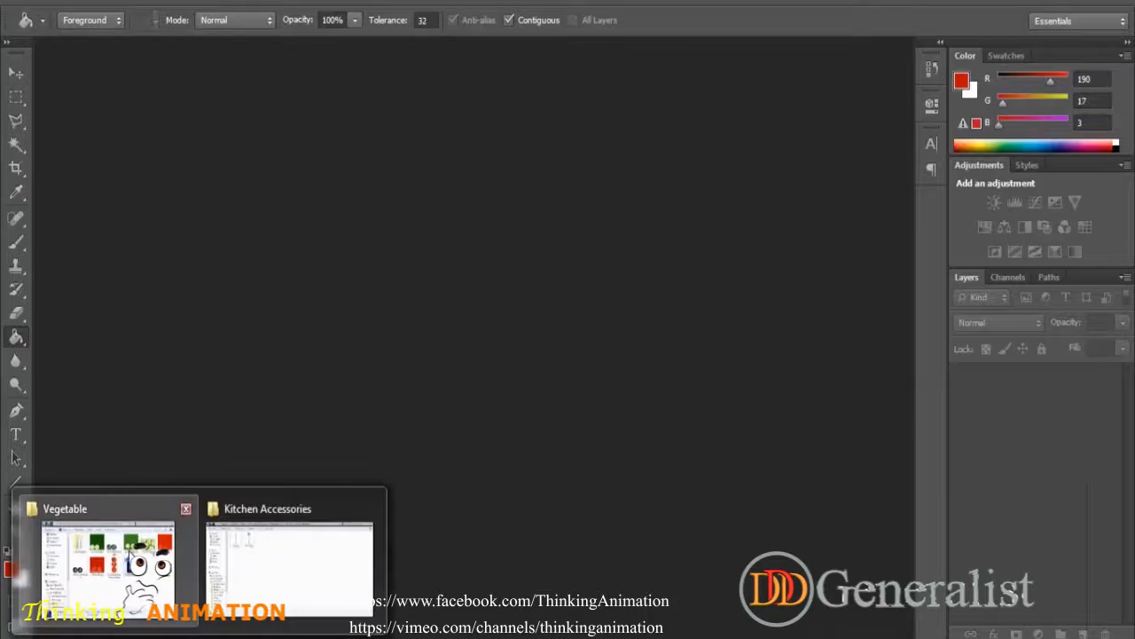
pyautogui.click(132, 556)
pyautogui.moveTo(918, 310); pyautogui.dragTo(271, 226)
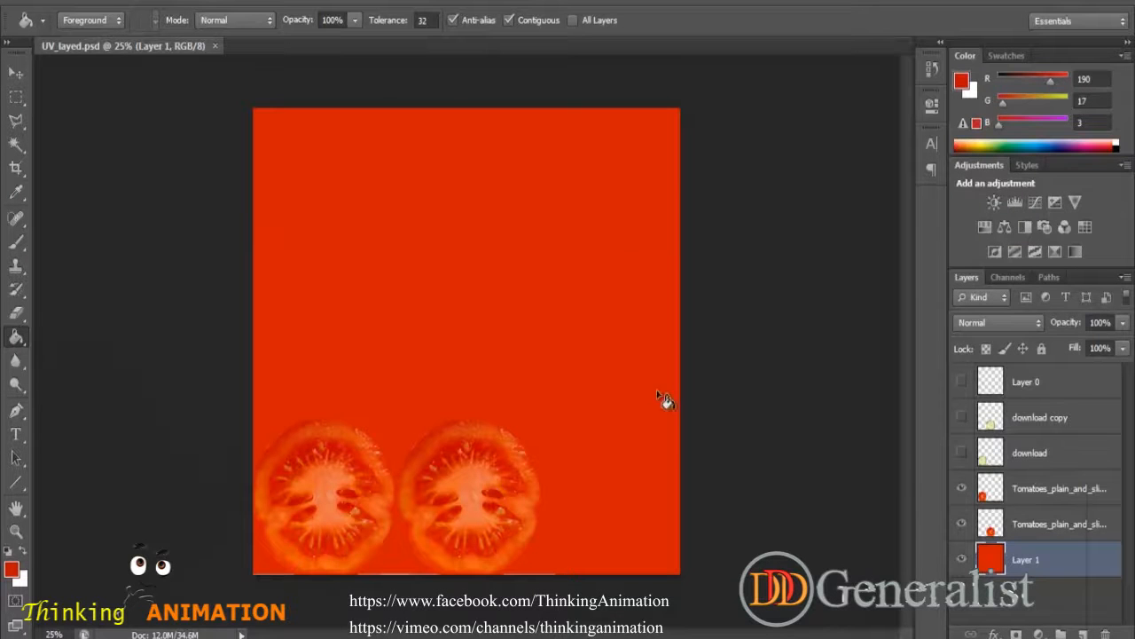
# Hide the red Layer 1 and the lower tomato slice layer, leaving only the other slice layer shown.
pyautogui.click(961, 559)
pyautogui.click(961, 523)
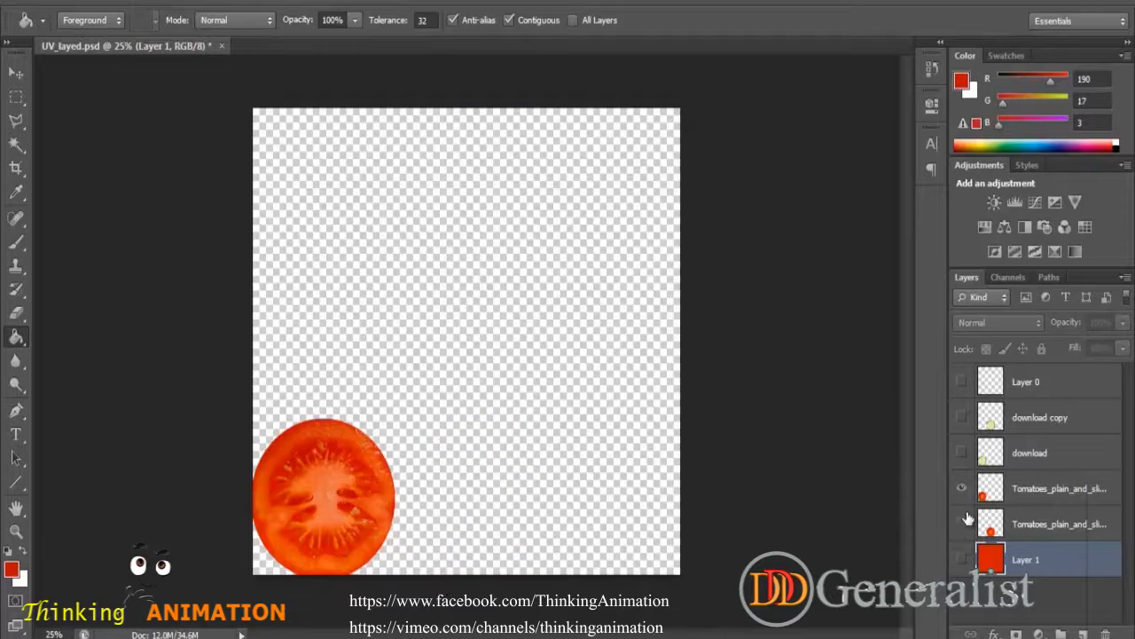
pyautogui.click(964, 488)
pyautogui.click(963, 491)
# Select the visible tomato slice layer, load its outline as a selection and try to move the slice with the Move tool.
pyautogui.click(16, 73)
pyautogui.moveTo(353, 478); pyautogui.dragTo(408, 426)
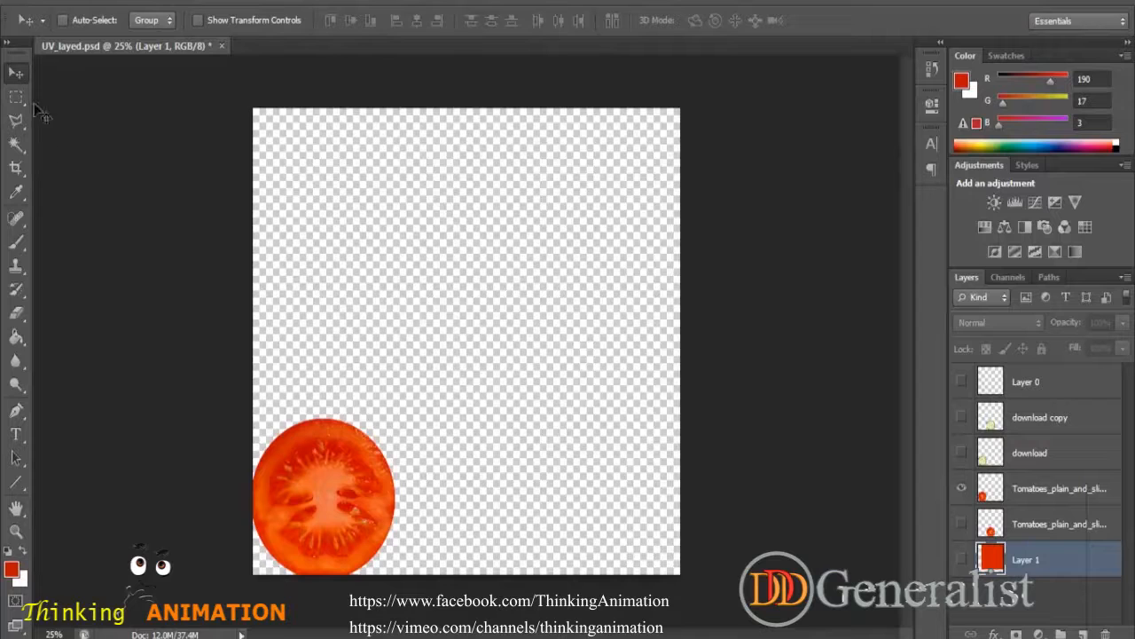
pyautogui.doubleClick(1044, 492)
pyautogui.click(421, 466)
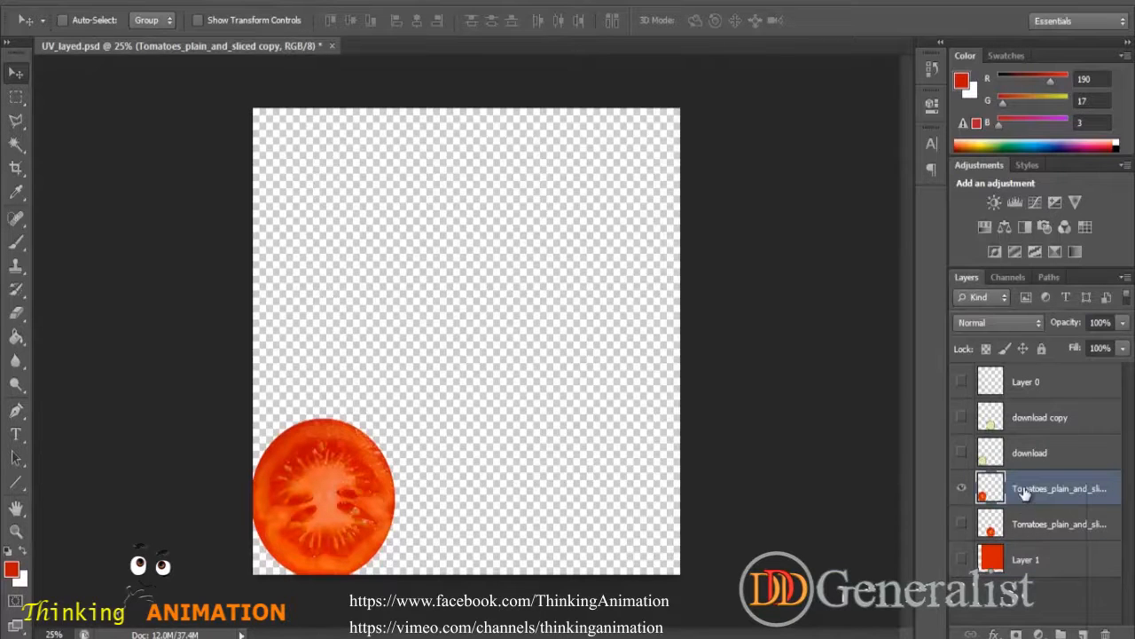
pyautogui.click(1020, 530)
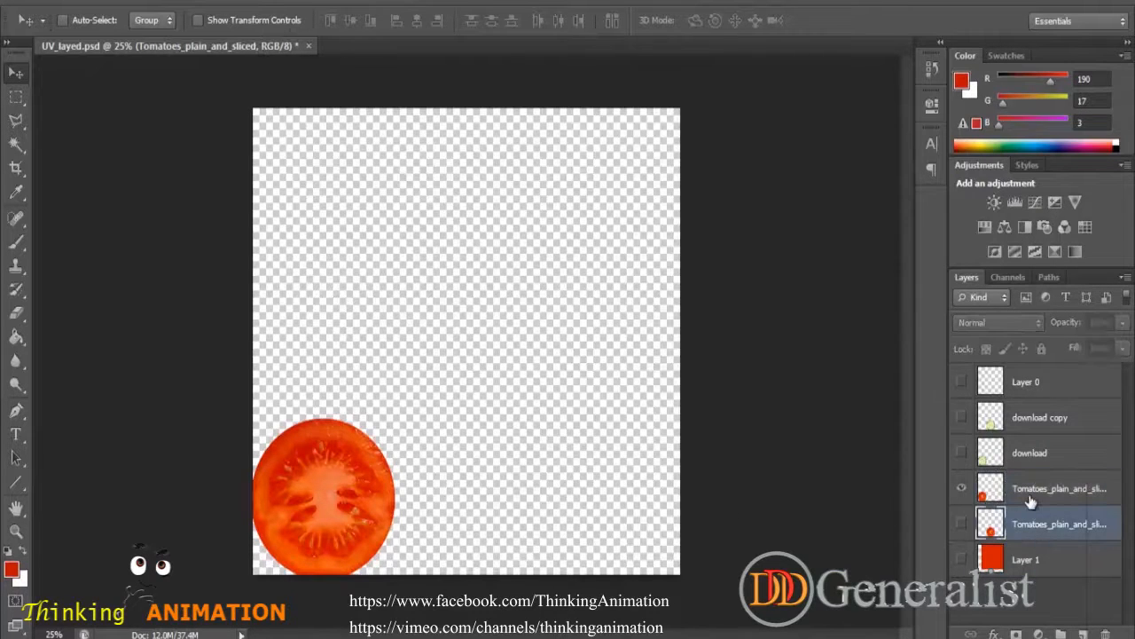
pyautogui.click(1025, 500)
pyautogui.keyDown('ctrl'); pyautogui.click(991, 490); pyautogui.keyUp('ctrl')
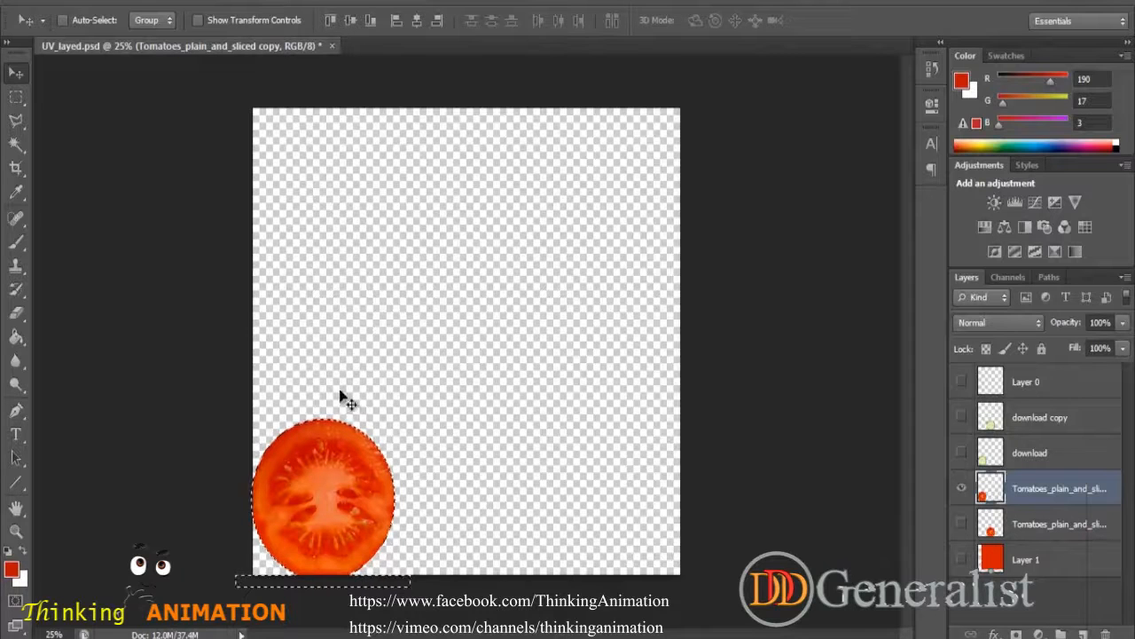
pyautogui.moveTo(347, 479); pyautogui.dragTo(460, 365)
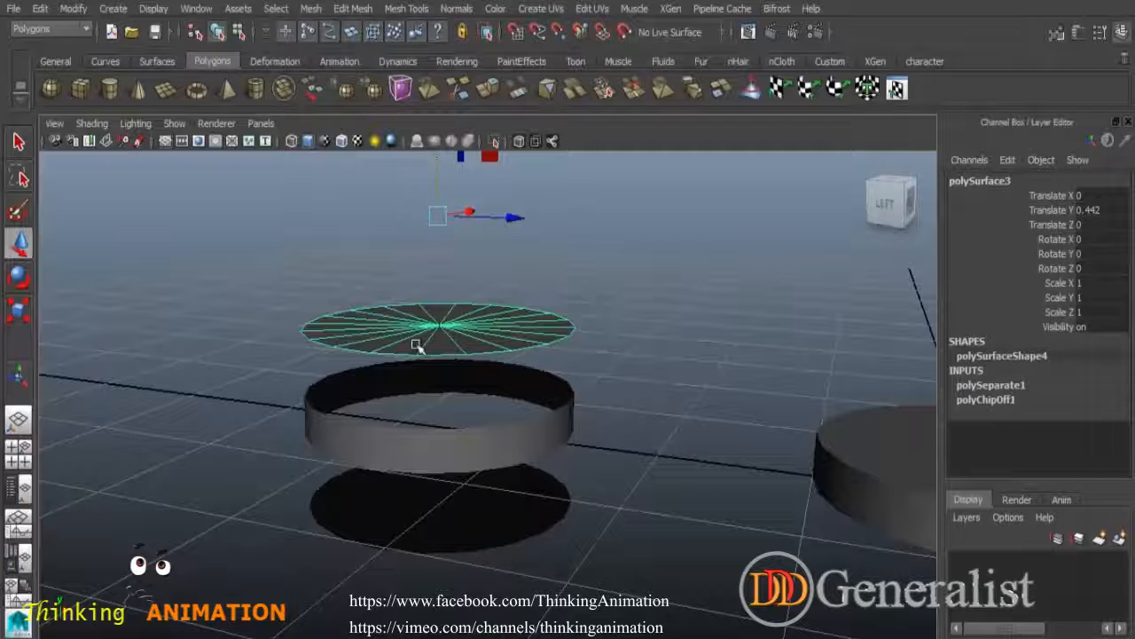
# Switch back to Maya and compare the bottom cap, side ring and top cap by selecting them in turn.
pyautogui.click(530, 502)
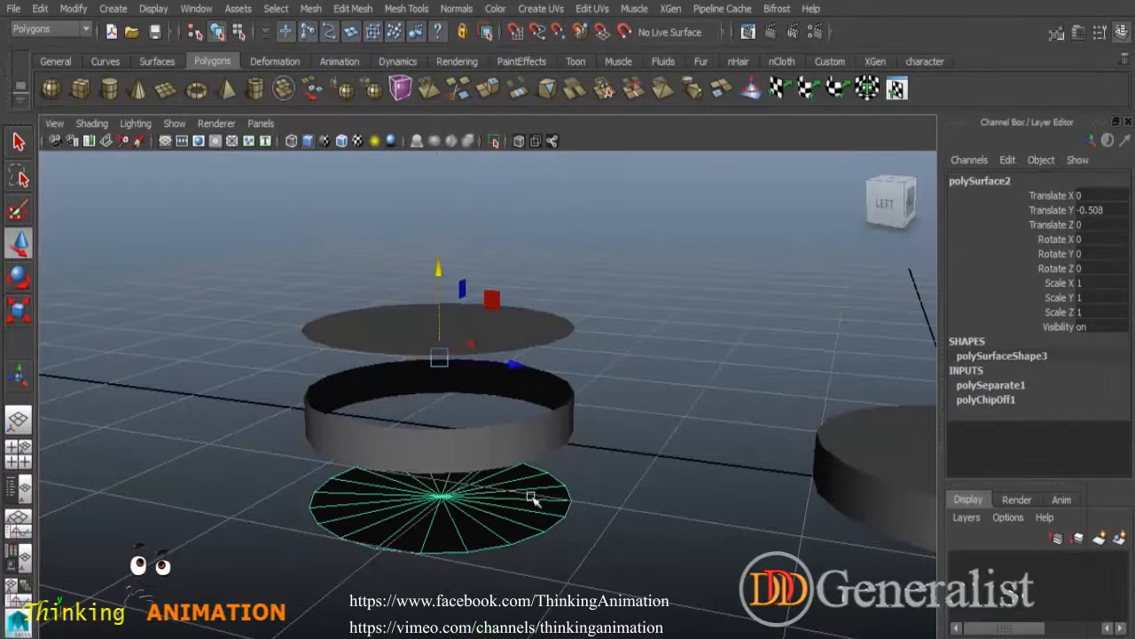
pyautogui.click(555, 433)
pyautogui.keyDown('alt'); pyautogui.moveTo(441, 457); pyautogui.dragTo(599, 449); pyautogui.keyUp('alt')
pyautogui.click(580, 398)
pyautogui.click(498, 332)
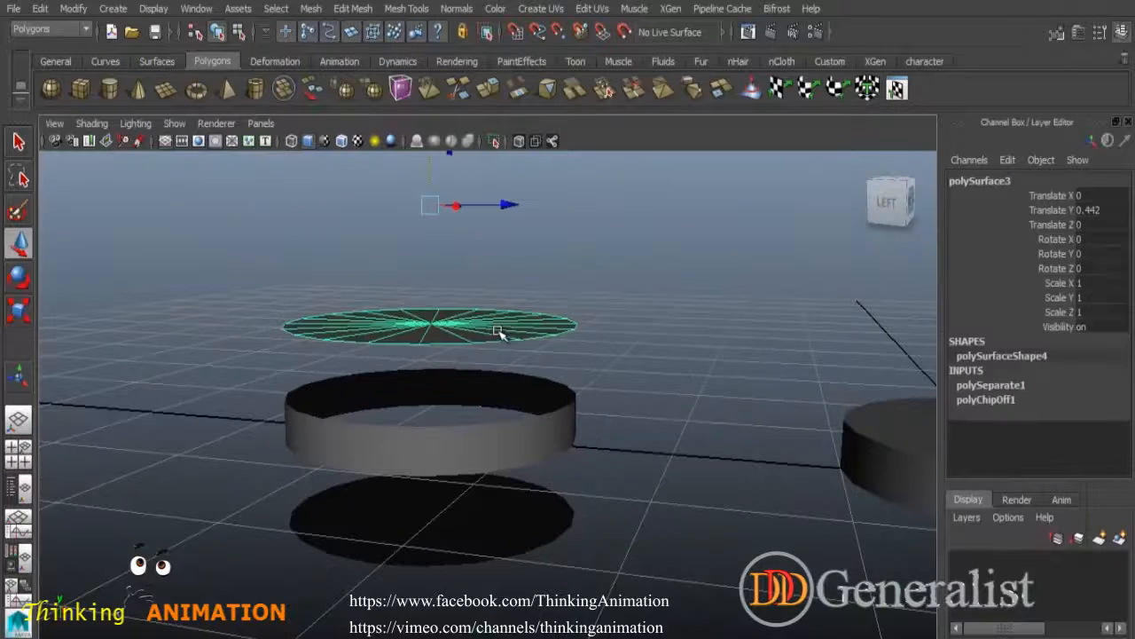
pyautogui.click(561, 429)
pyautogui.click(533, 518)
pyautogui.keyDown('alt'); pyautogui.moveTo(563, 539); pyautogui.dragTo(521, 473); pyautogui.keyUp('alt')
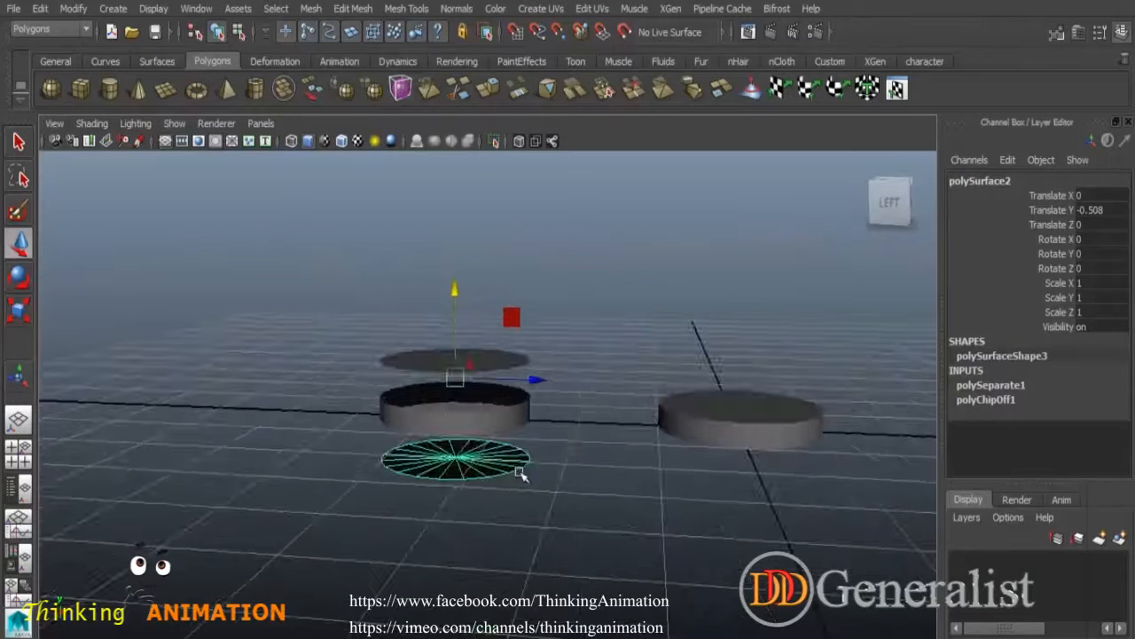
# Select all three separated pieces of the duplicated disc and delete them.
pyautogui.scroll(3, 446, 419)
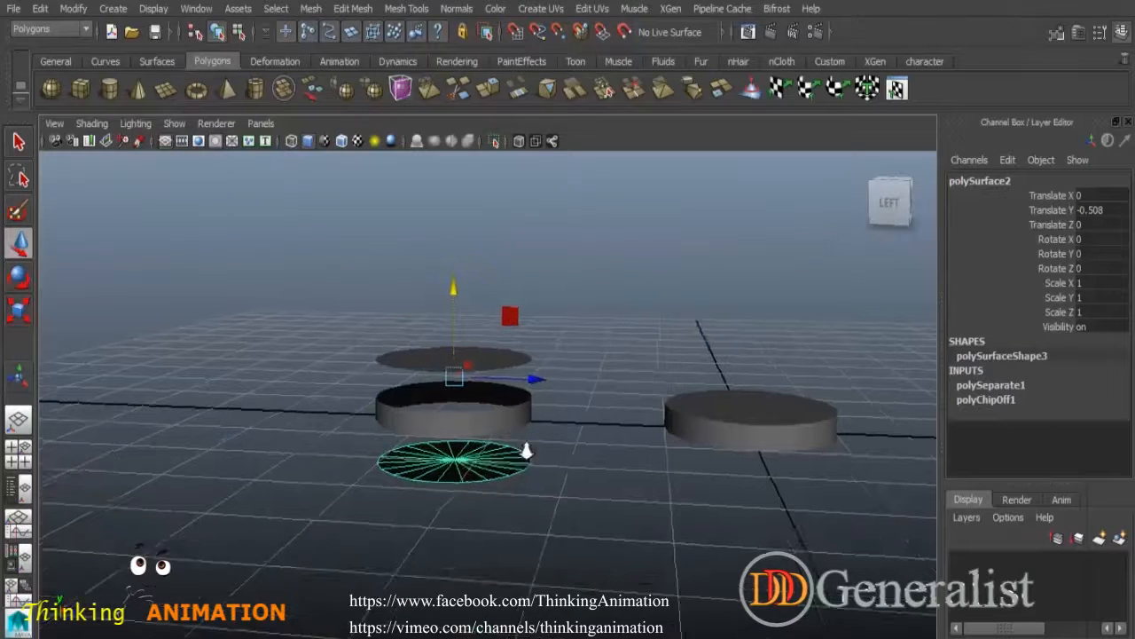
pyautogui.click(19, 143)
pyautogui.click(303, 301)
pyautogui.moveTo(306, 301); pyautogui.dragTo(542, 557)
pyautogui.press('Delete')
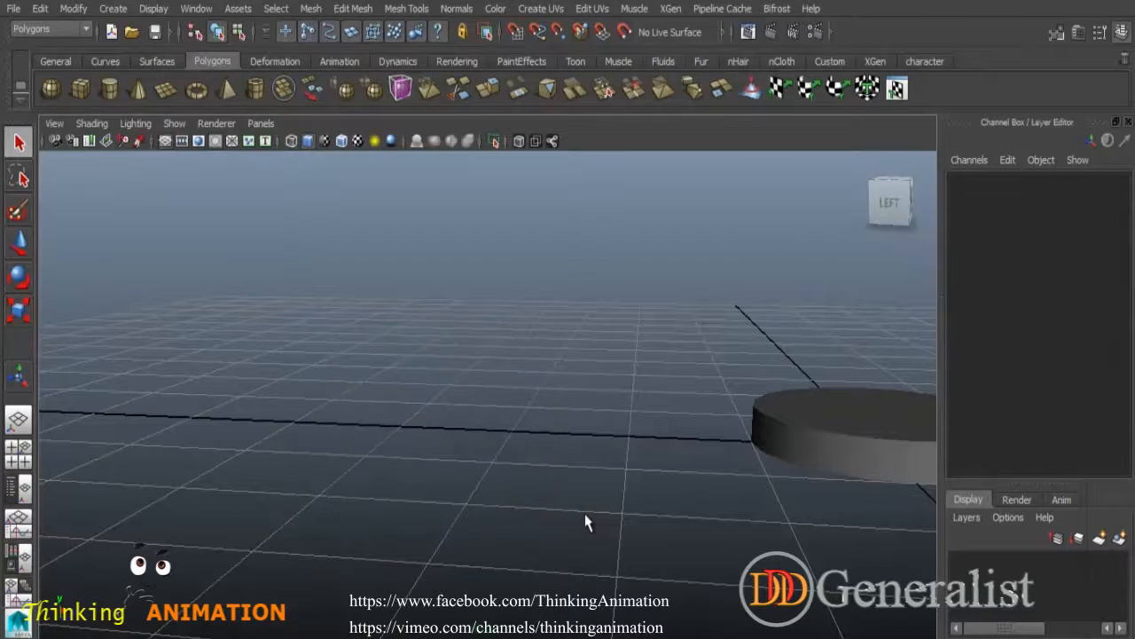
# Select the original disc and open its UV layout in the UV Texture Editor.
pyautogui.keyDown('alt'); pyautogui.moveTo(678, 541); pyautogui.dragTo(582, 457, button='right'); pyautogui.keyUp('alt')
pyautogui.keyDown('alt'); pyautogui.moveTo(590, 469); pyautogui.dragTo(655, 534); pyautogui.keyUp('alt')
pyautogui.keyDown('alt'); pyautogui.moveTo(674, 503); pyautogui.dragTo(511, 511, button='middle'); pyautogui.keyUp('alt')
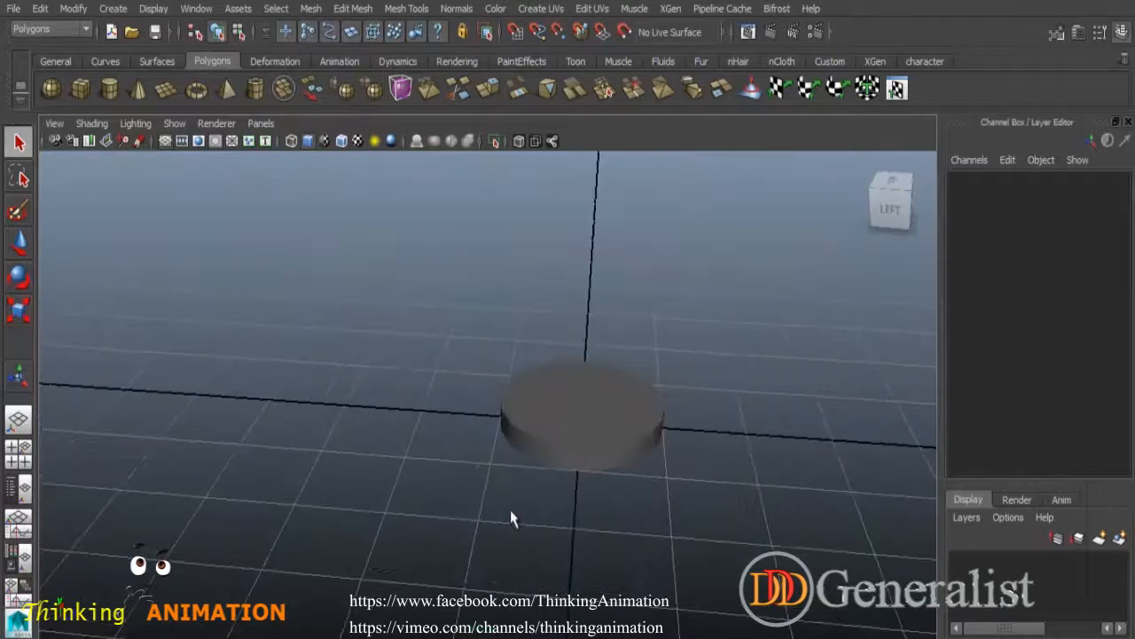
pyautogui.keyDown('alt'); pyautogui.moveTo(612, 559); pyautogui.dragTo(537, 513); pyautogui.keyUp('alt')
pyautogui.keyDown('alt'); pyautogui.moveTo(537, 514); pyautogui.dragTo(658, 589, button='right'); pyautogui.keyUp('alt')
pyautogui.click(643, 462)
pyautogui.keyDown('alt'); pyautogui.moveTo(739, 494); pyautogui.dragTo(609, 478, button='middle'); pyautogui.keyUp('alt')
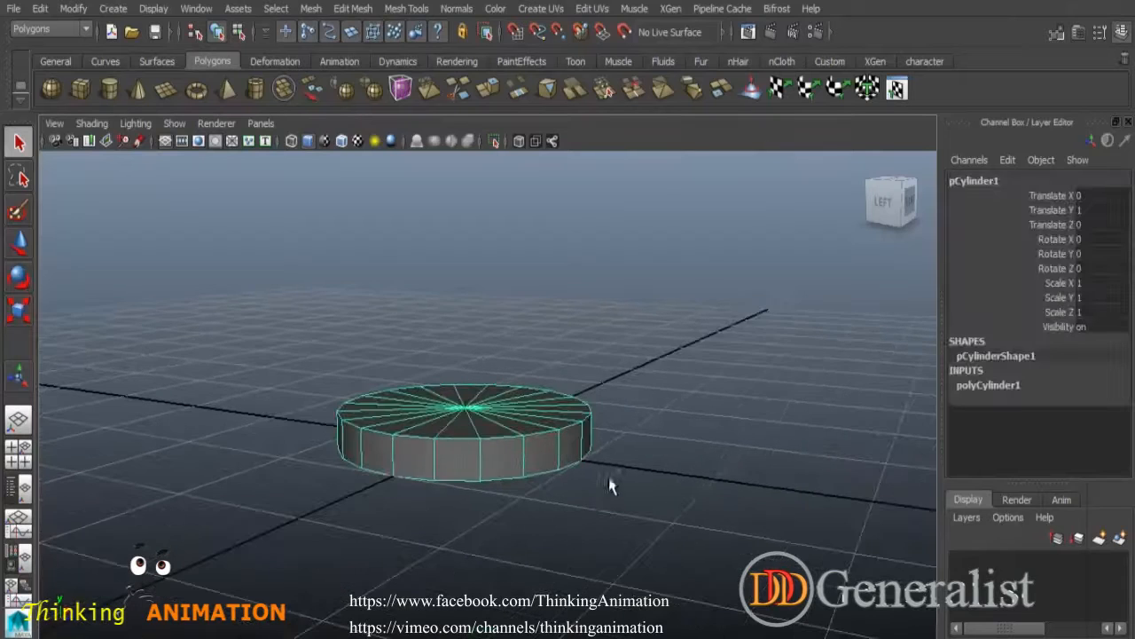
pyautogui.keyDown('alt'); pyautogui.moveTo(609, 479); pyautogui.dragTo(550, 543); pyautogui.keyUp('alt')
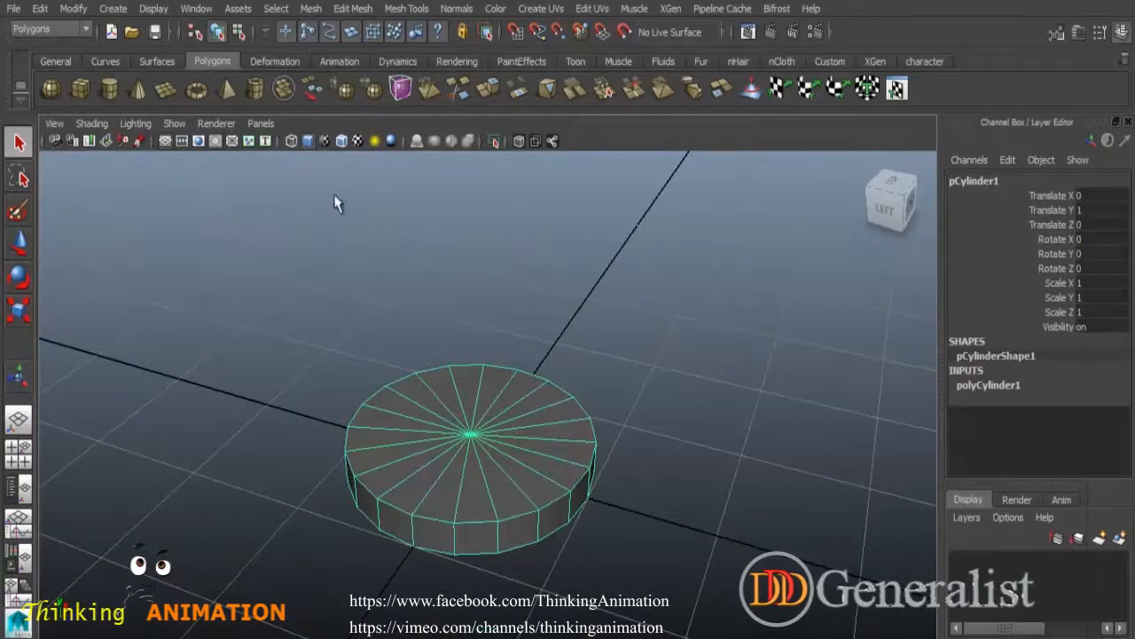
pyautogui.click(197, 10)
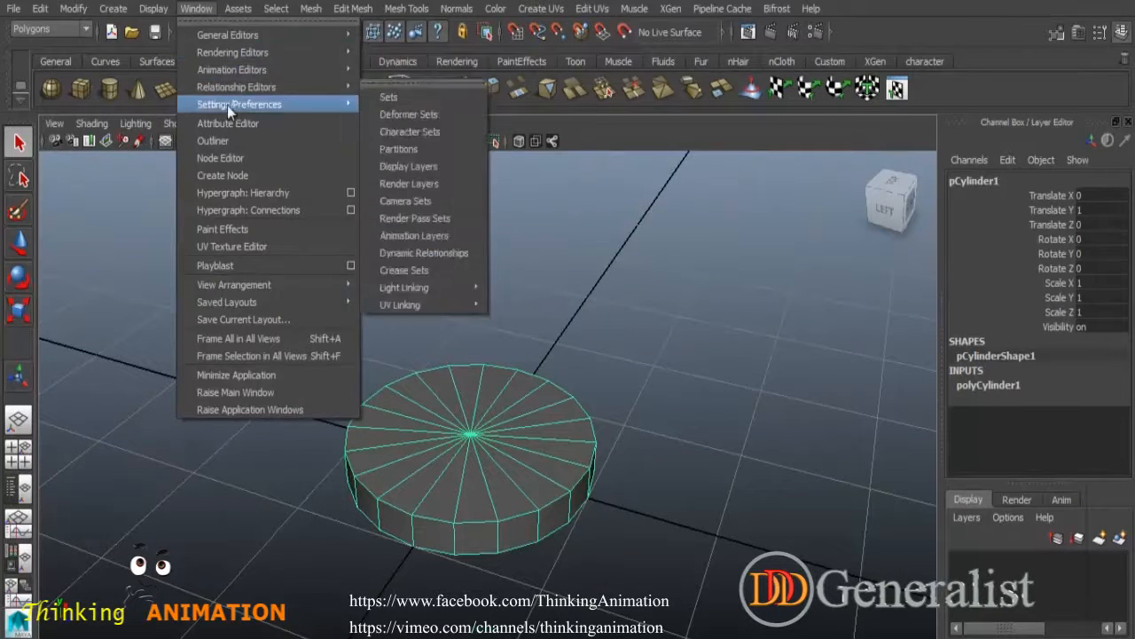
pyautogui.click(217, 247)
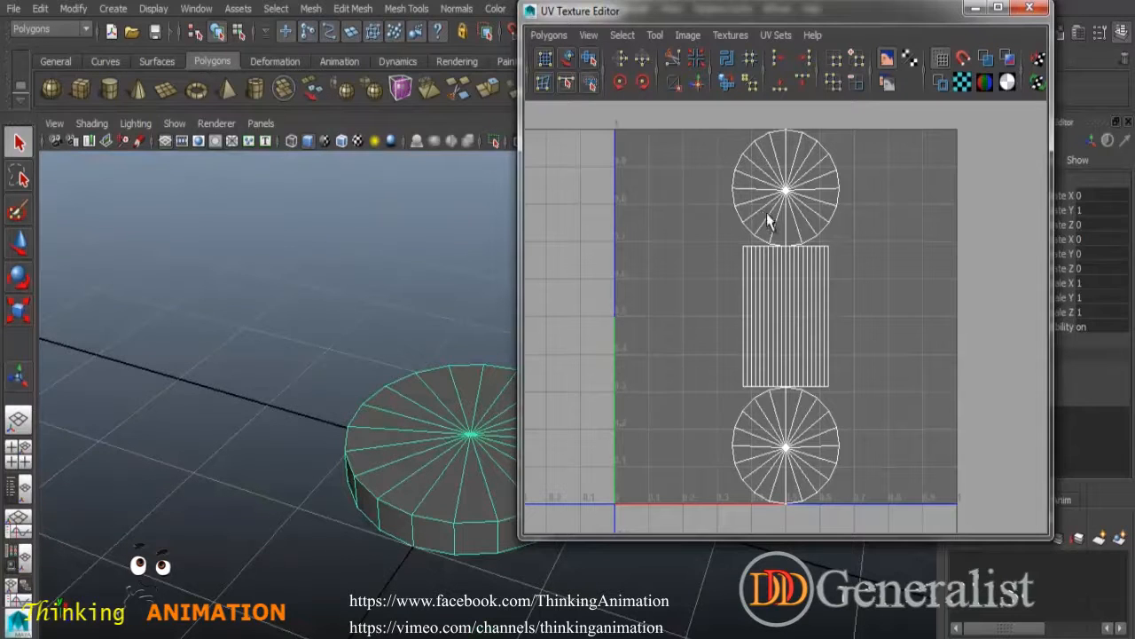
# Select the top cap's UV shell and move it out to the left border of the 0–1 UV space, halfway up.
pyautogui.moveTo(806, 180); pyautogui.dragTo(865, 173, button='right')
pyautogui.moveTo(820, 156); pyautogui.dragTo(843, 165)
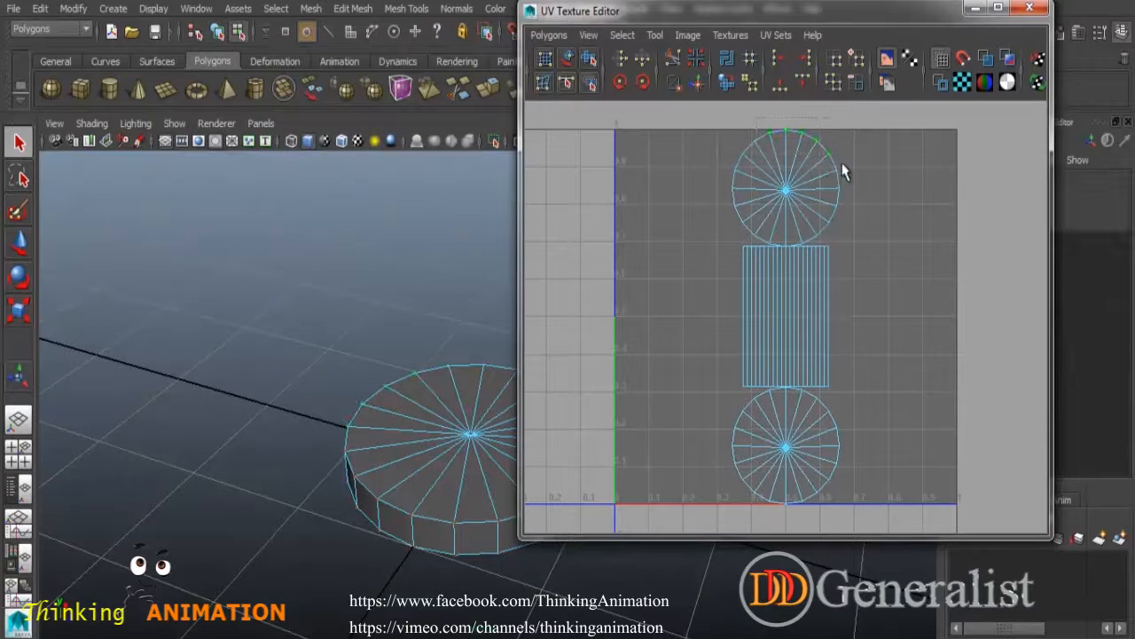
pyautogui.moveTo(789, 160); pyautogui.dragTo(887, 301, button='right')
pyautogui.click(18, 243)
pyautogui.moveTo(785, 191); pyautogui.dragTo(611, 324)
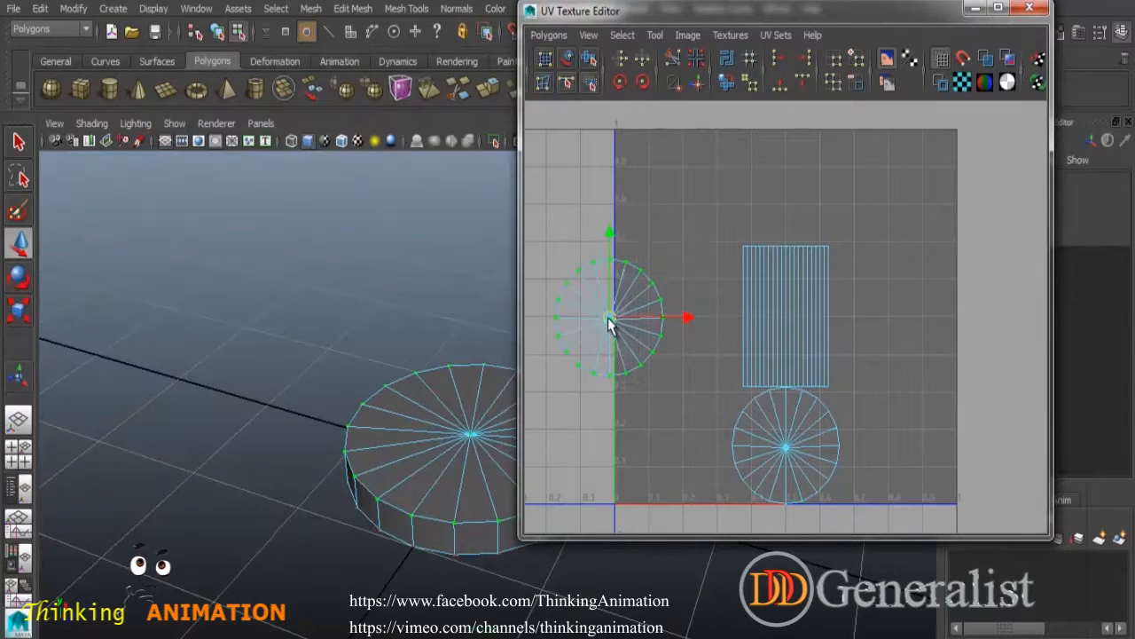
# Select the UV shell of the disc's side and move it up into the upper part of the UV space.
pyautogui.moveTo(822, 289); pyautogui.dragTo(887, 292, button='right')
pyautogui.moveTo(774, 229); pyautogui.dragTo(819, 284)
pyautogui.moveTo(801, 256); pyautogui.dragTo(911, 395, button='right')
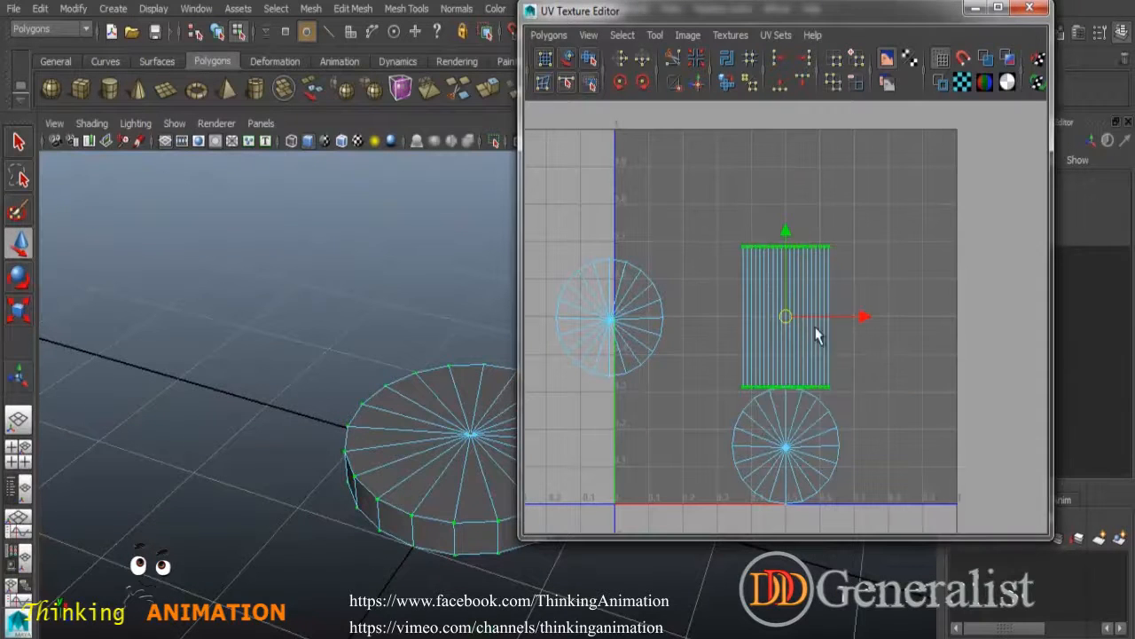
pyautogui.moveTo(792, 318); pyautogui.dragTo(781, 231)
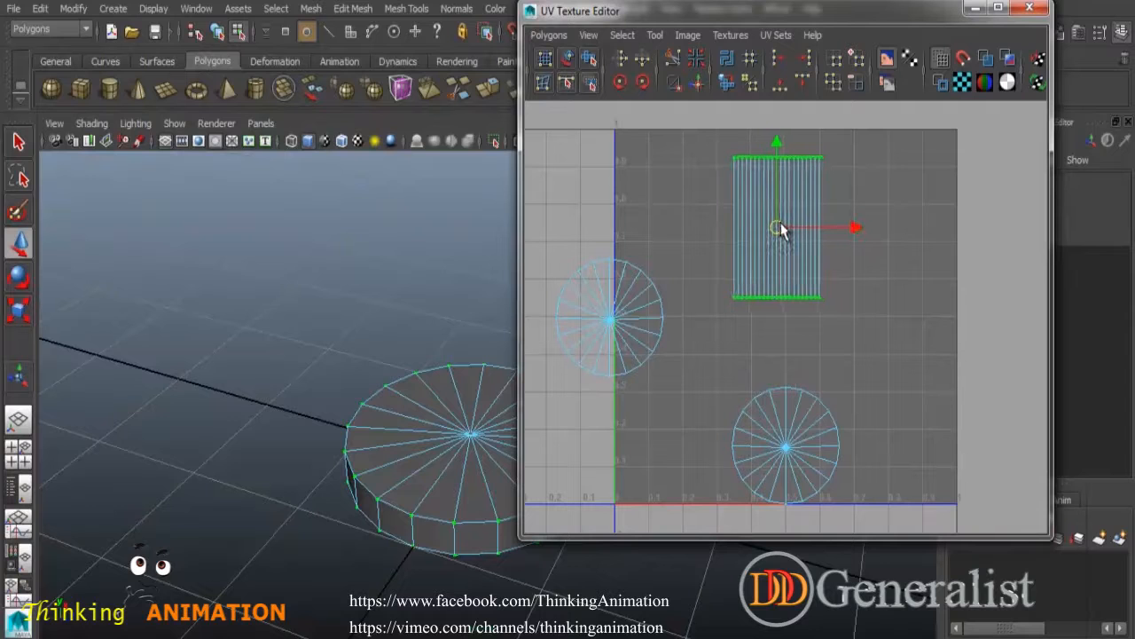
# Place the two cap UV shells side by side below the side shell, with the top cap's on the left and the bottom cap's on the right.
pyautogui.moveTo(774, 410); pyautogui.dragTo(782, 409, button='right')
pyautogui.click(800, 464)
pyautogui.moveTo(785, 450); pyautogui.dragTo(845, 420)
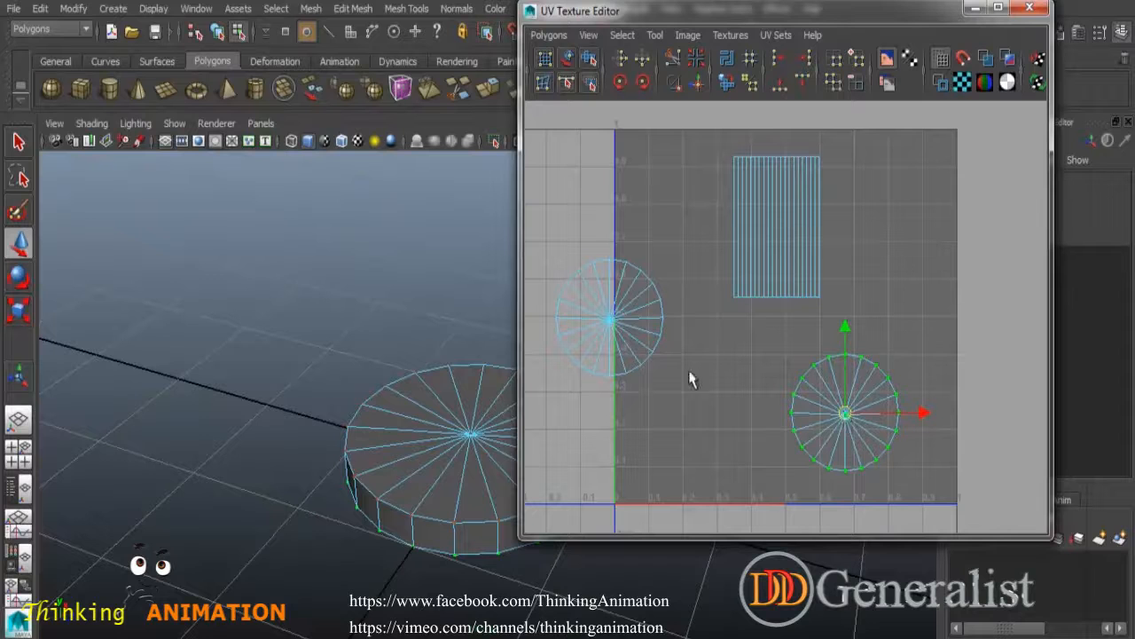
pyautogui.click(634, 355)
pyautogui.moveTo(611, 320); pyautogui.dragTo(717, 421)
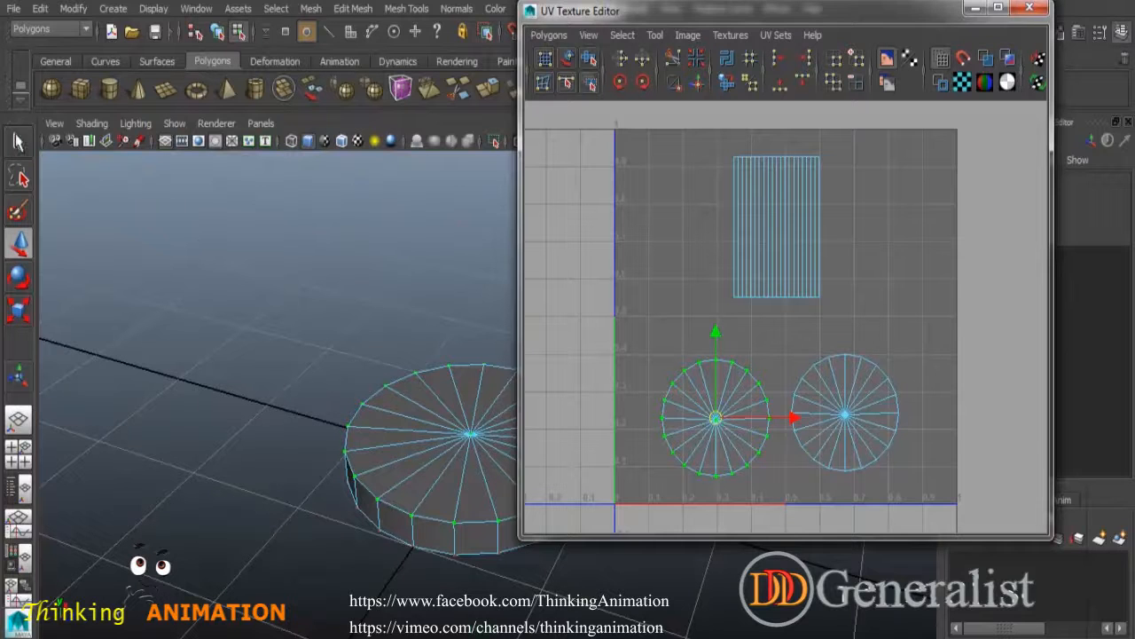
# Select each UV shell in turn and examine which part of the disc it covers, viewing the model from several angles.
pyautogui.press('q')
pyautogui.click(772, 337)
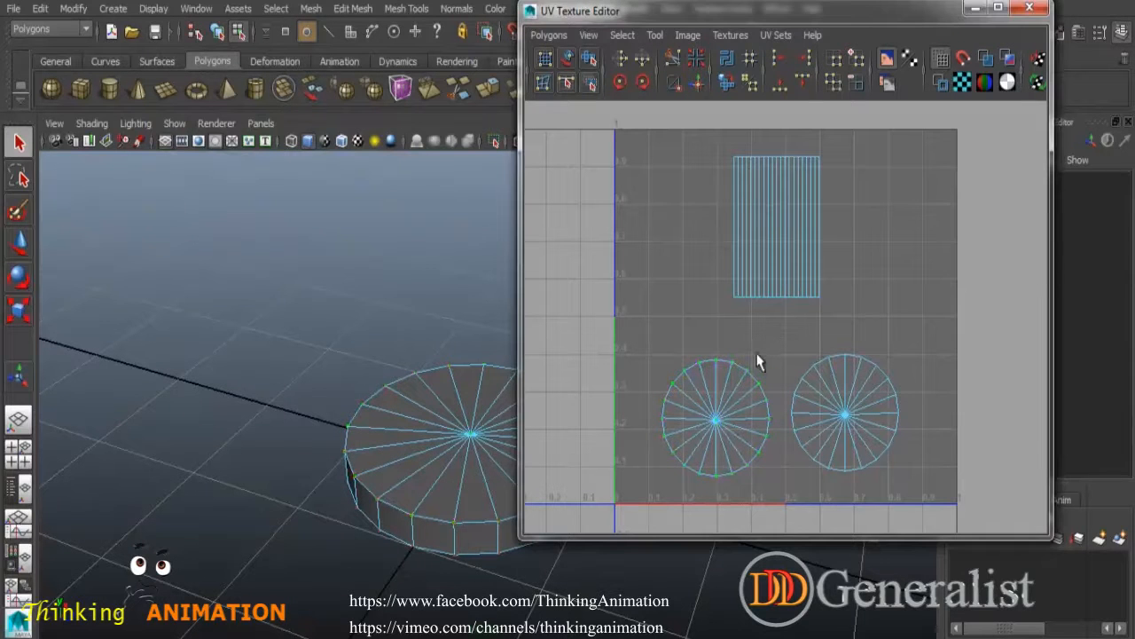
pyautogui.moveTo(748, 397); pyautogui.dragTo(805, 396, button='right')
pyautogui.moveTo(650, 346); pyautogui.dragTo(774, 487)
pyautogui.keyDown('alt'); pyautogui.moveTo(503, 498); pyautogui.dragTo(317, 408); pyautogui.keyUp('alt')
pyautogui.moveTo(785, 329); pyautogui.dragTo(945, 495)
pyautogui.moveTo(526, 452)
pyautogui.keyDown('alt'); pyautogui.mouseDown(button='middle')
pyautogui.moveTo(517, 410)
pyautogui.moveTo(530, 445)
pyautogui.mouseUp(button='middle'); pyautogui.keyUp('alt')
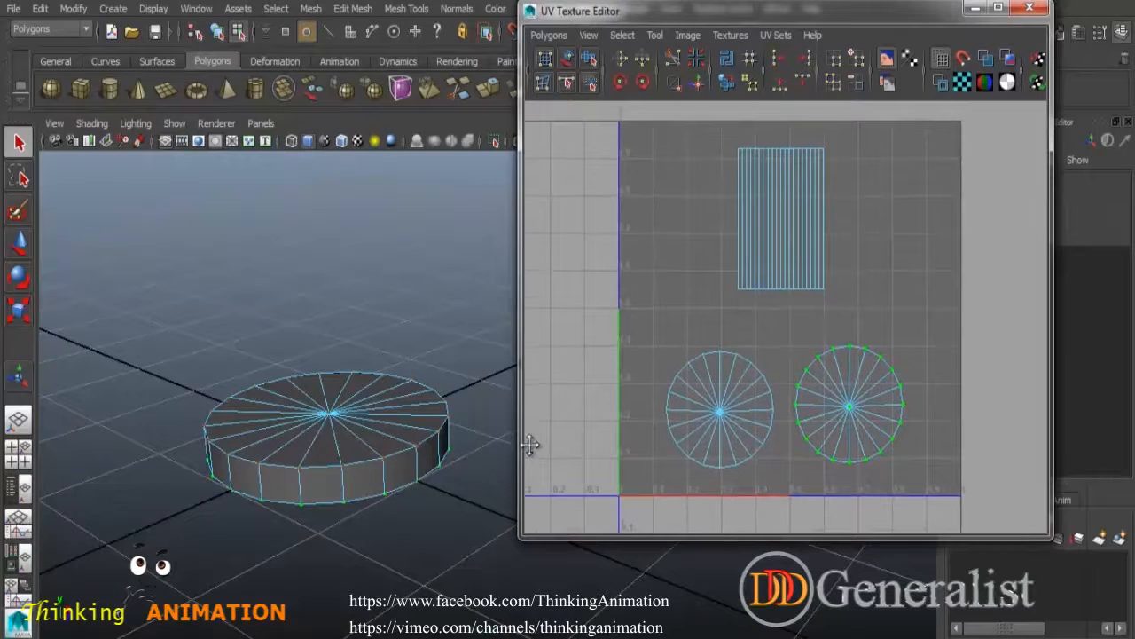
pyautogui.moveTo(338, 493)
pyautogui.keyDown('alt'); pyautogui.mouseDown()
pyautogui.moveTo(355, 458)
pyautogui.moveTo(347, 513)
pyautogui.mouseUp(); pyautogui.keyUp('alt')
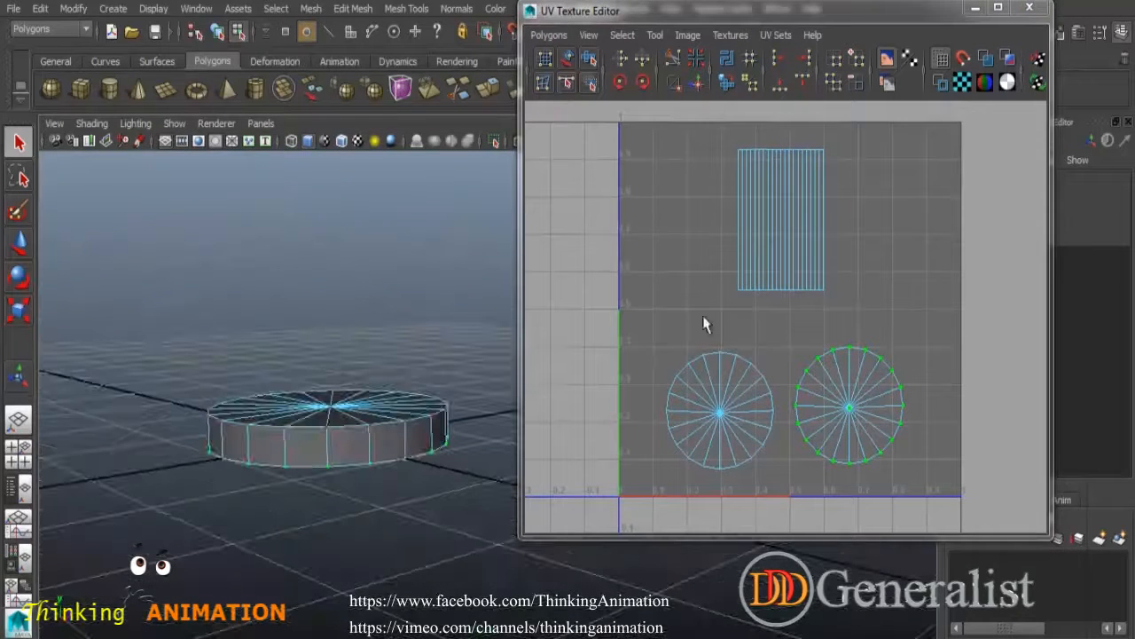
pyautogui.moveTo(728, 138); pyautogui.dragTo(866, 311)
pyautogui.keyDown('alt'); pyautogui.moveTo(432, 448); pyautogui.dragTo(461, 468); pyautogui.keyUp('alt')
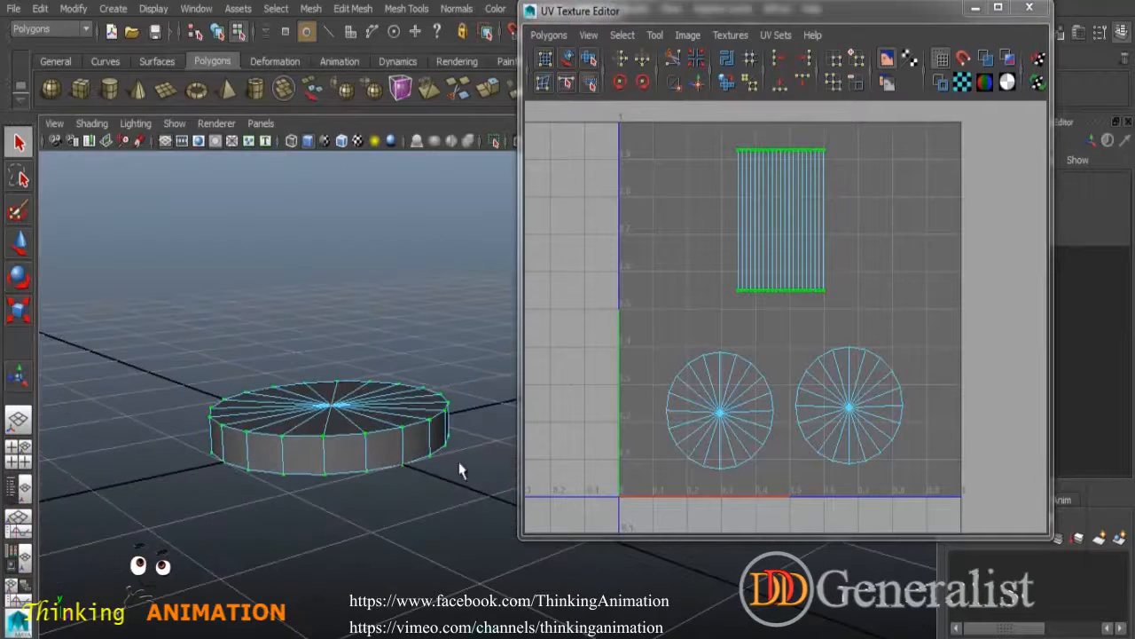
pyautogui.click(827, 209)
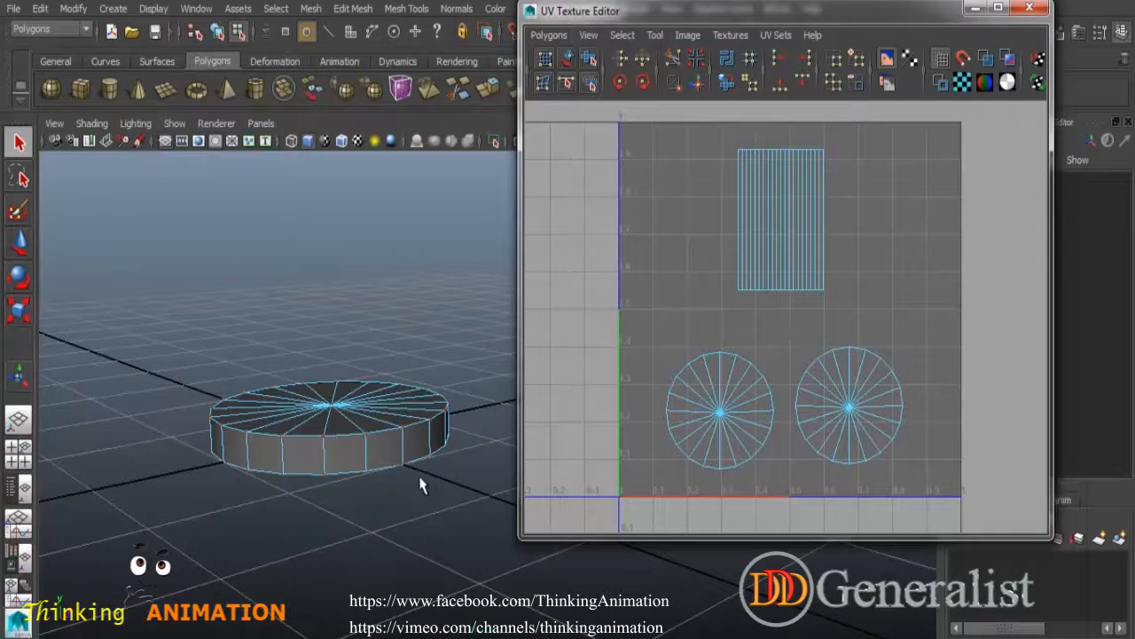
pyautogui.keyDown('alt'); pyautogui.moveTo(421, 485); pyautogui.dragTo(405, 362); pyautogui.keyUp('alt')
pyautogui.keyDown('alt'); pyautogui.moveTo(347, 425); pyautogui.dragTo(342, 538); pyautogui.keyUp('alt')
pyautogui.scroll(4, 402, 497)
pyautogui.keyDown('alt'); pyautogui.moveTo(385, 499); pyautogui.dragTo(337, 383); pyautogui.keyUp('alt')
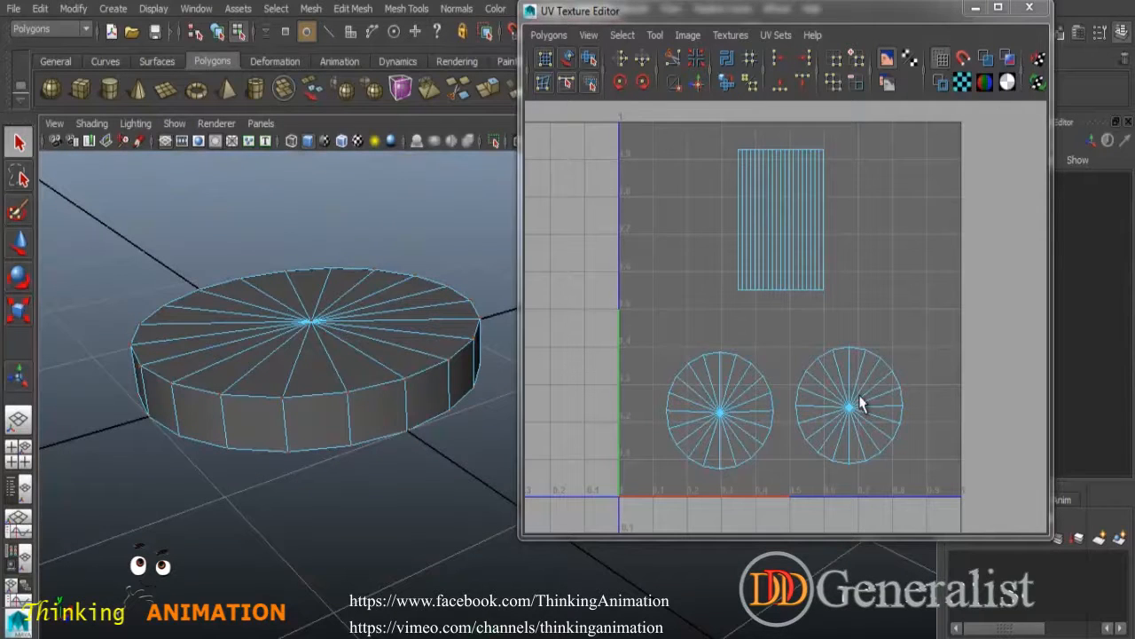
# Save a 1024 x 1024 UV snapshot as outUV1 in Maya IFF format in the project's images folder, overwriting the existing file.
pyautogui.click(550, 36)
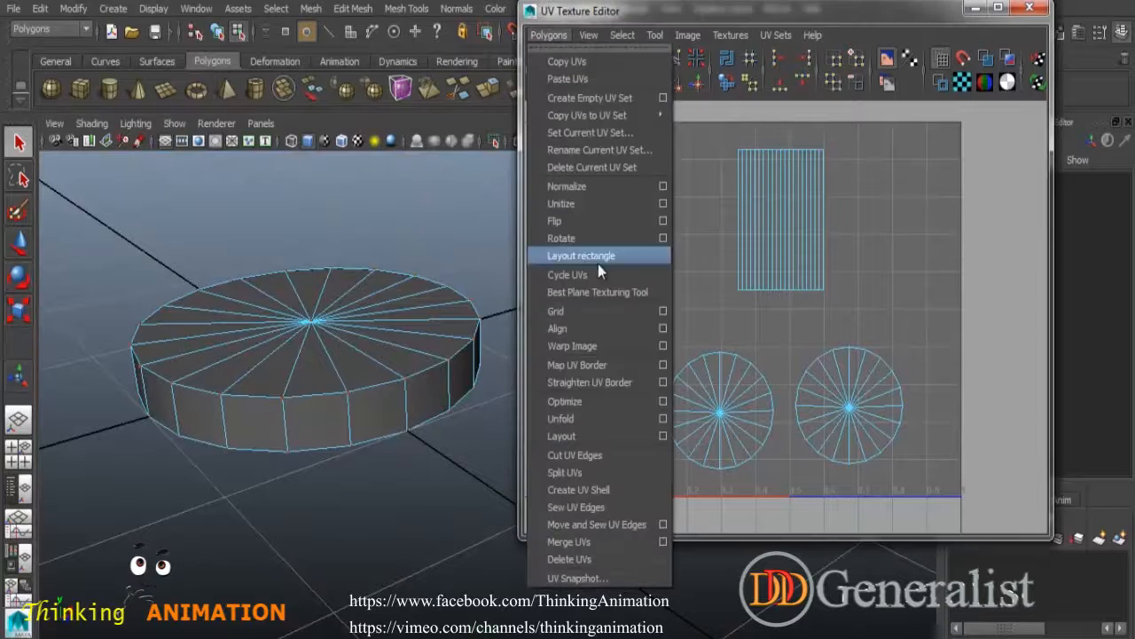
pyautogui.click(569, 577)
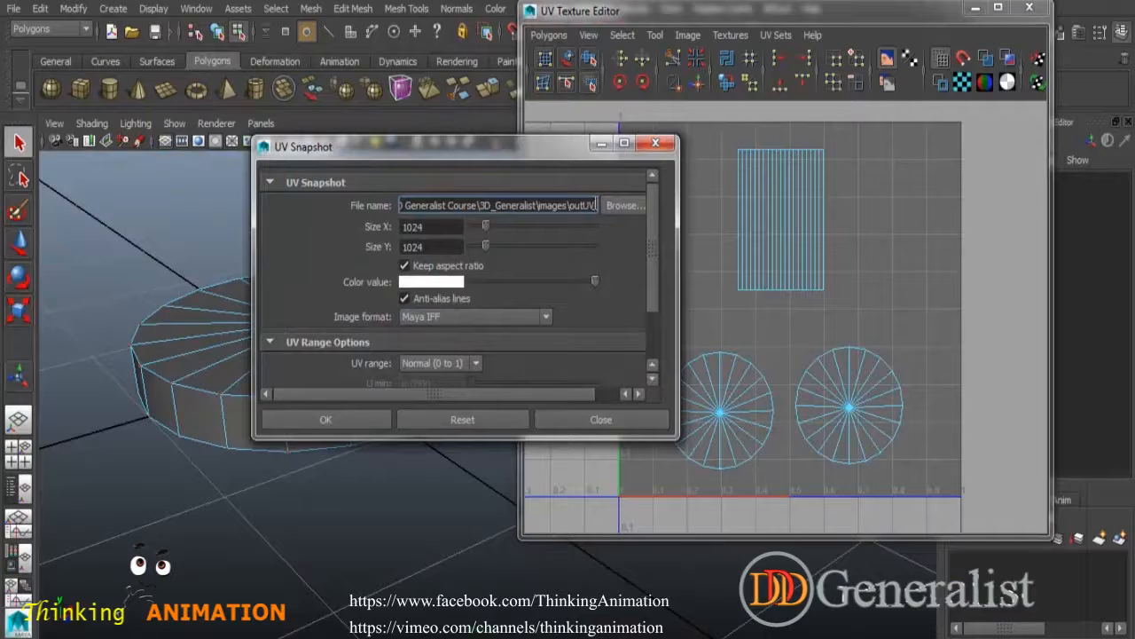
pyautogui.write('1')
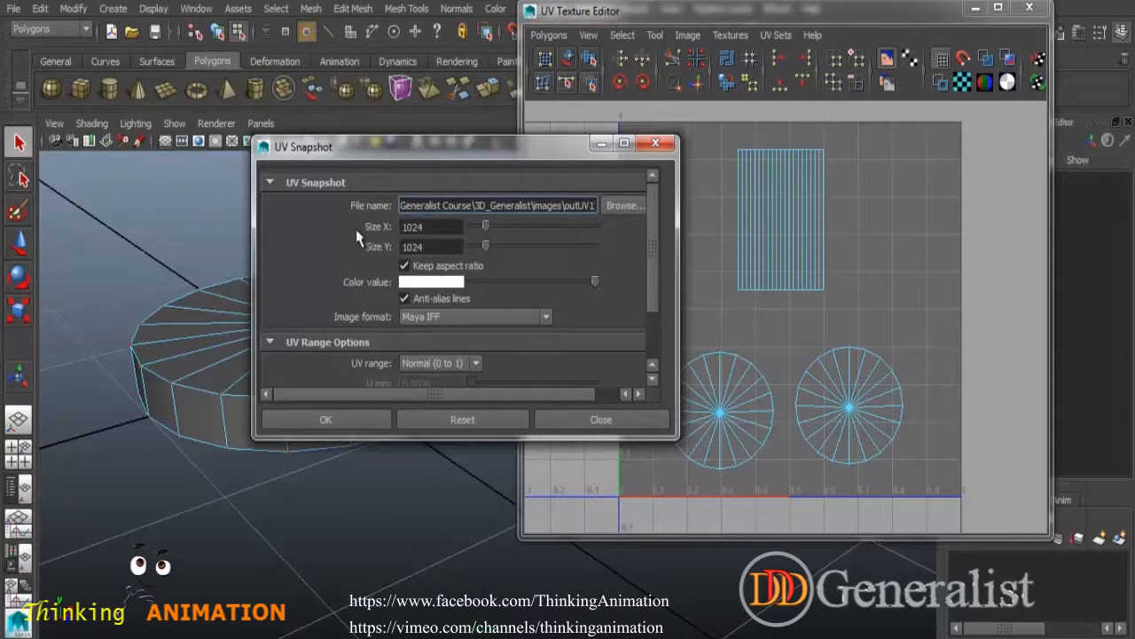
pyautogui.moveTo(546, 156); pyautogui.dragTo(576, 119)
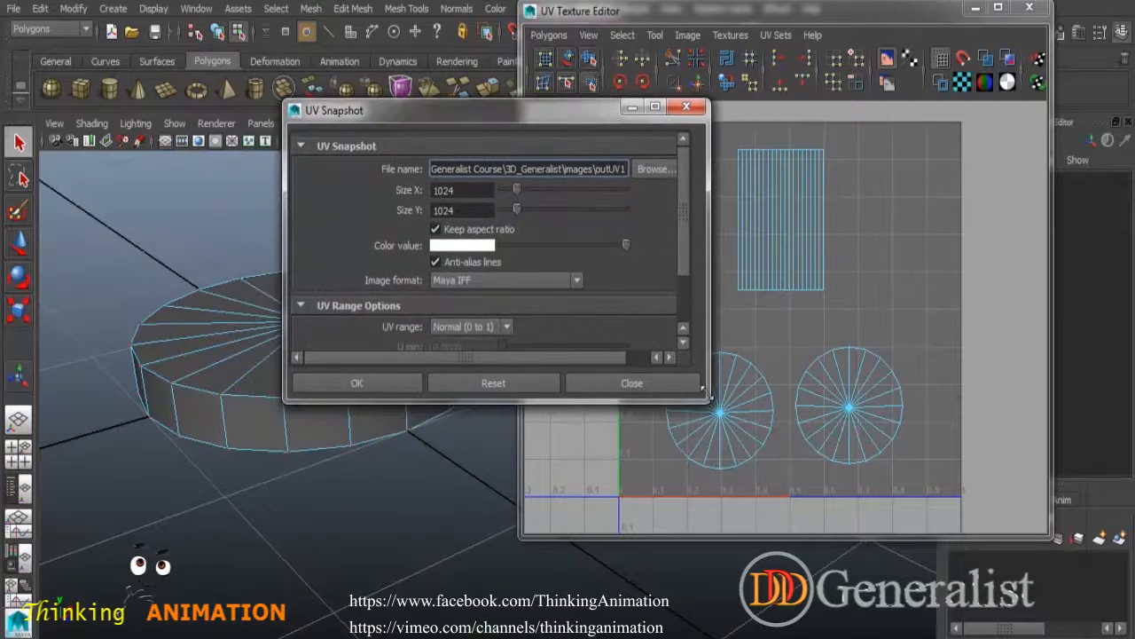
pyautogui.moveTo(708, 405); pyautogui.dragTo(739, 459)
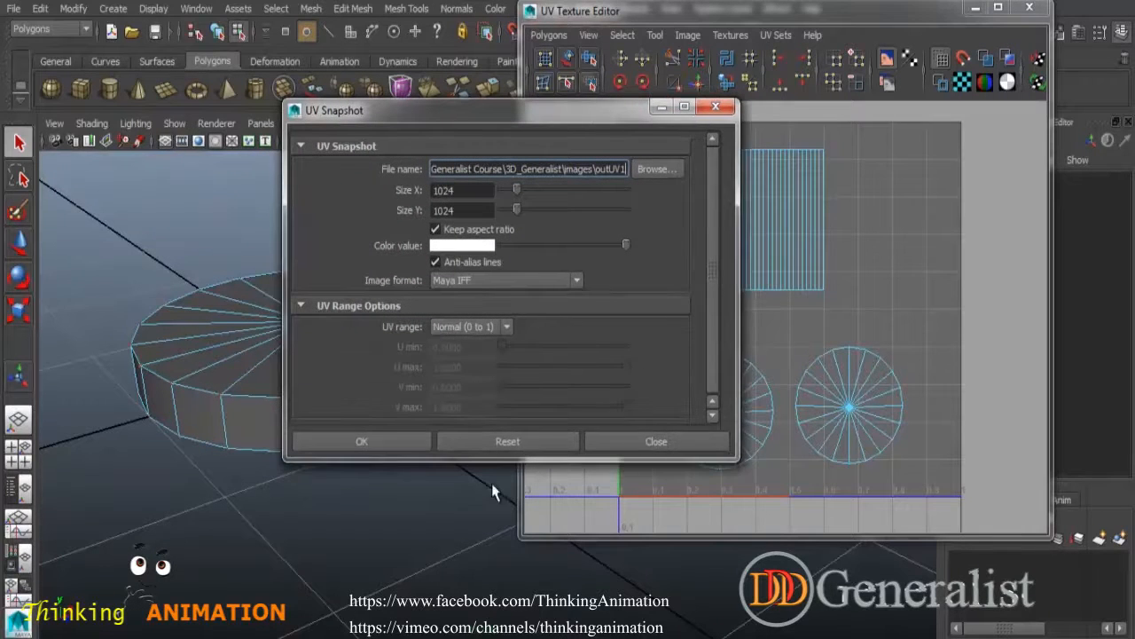
pyautogui.click(361, 442)
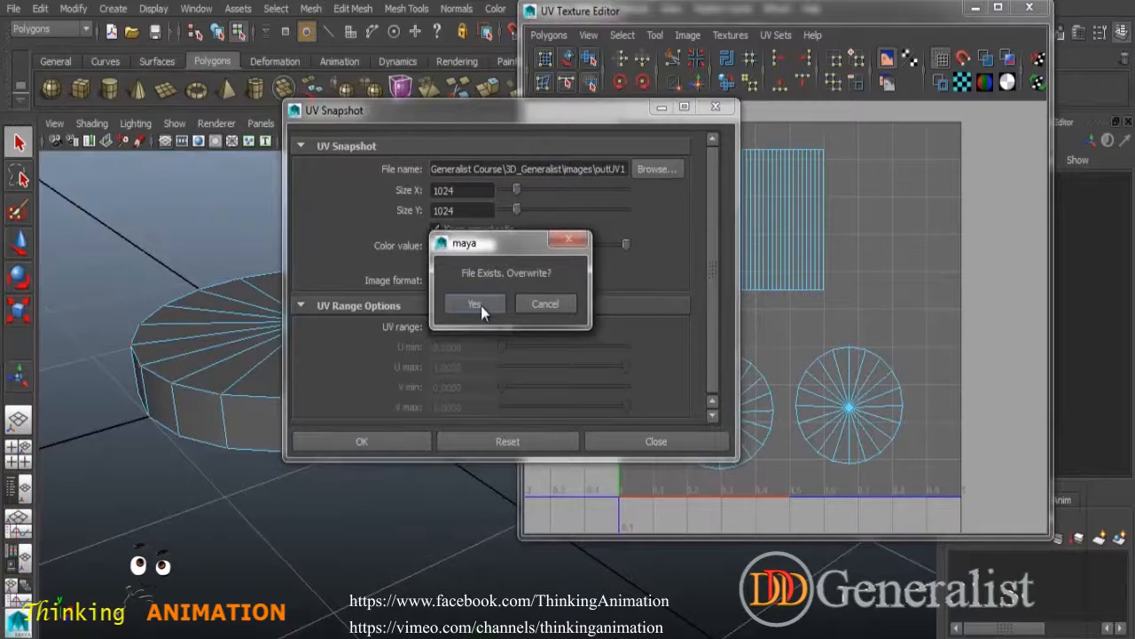
pyautogui.click(479, 304)
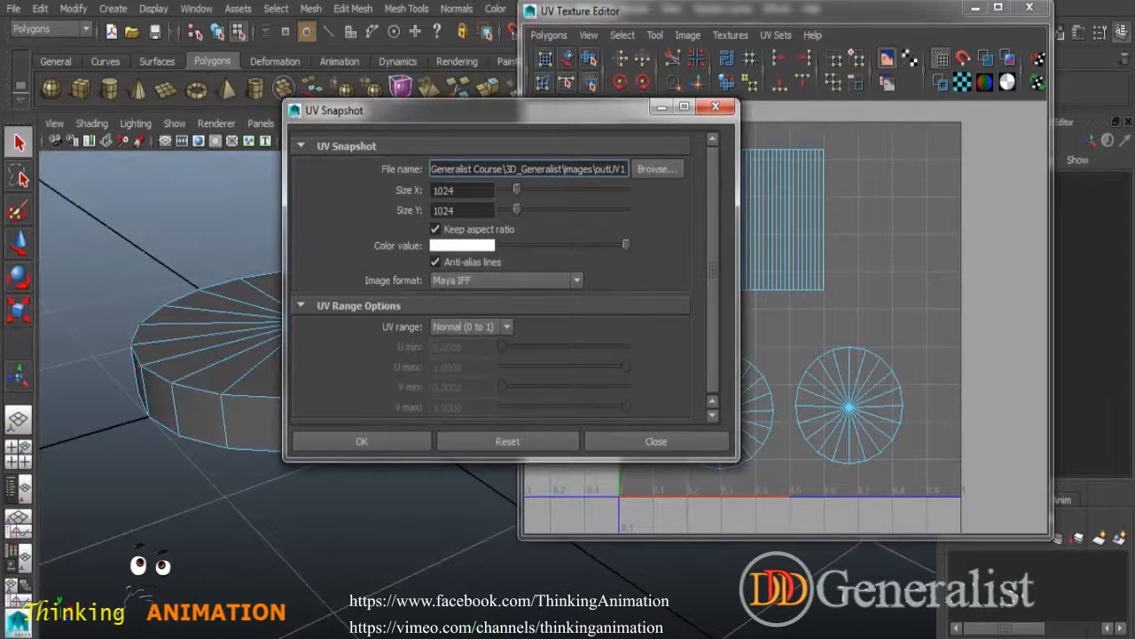
# Switch to File Explorer and open the images folder of the 3D_Generalist project.
pyautogui.click(151, 568)
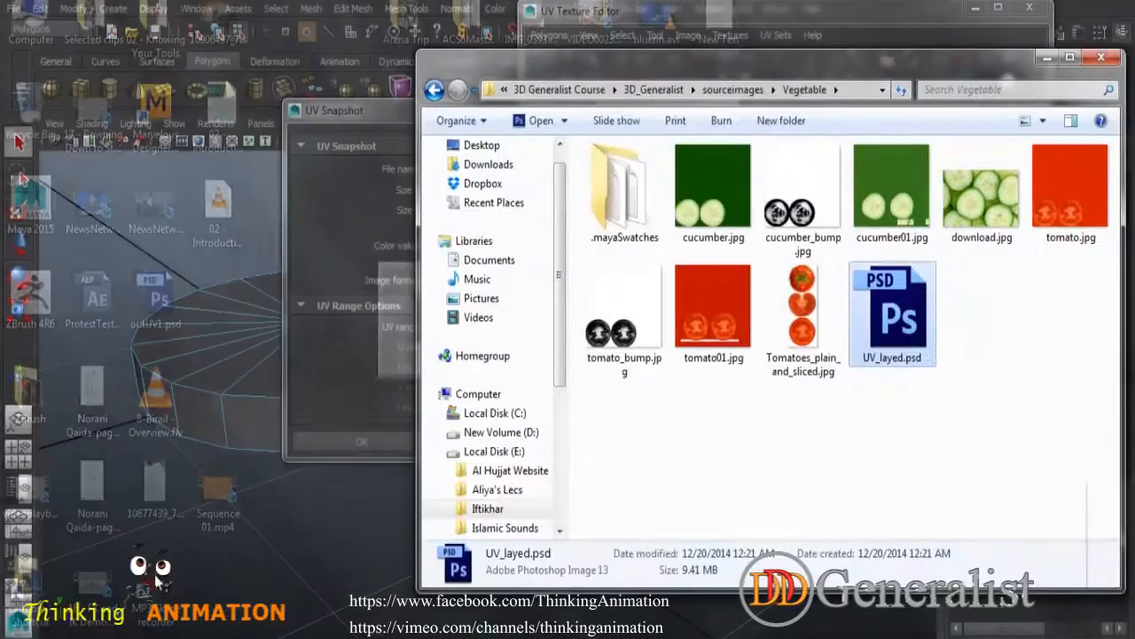
pyautogui.click(434, 89)
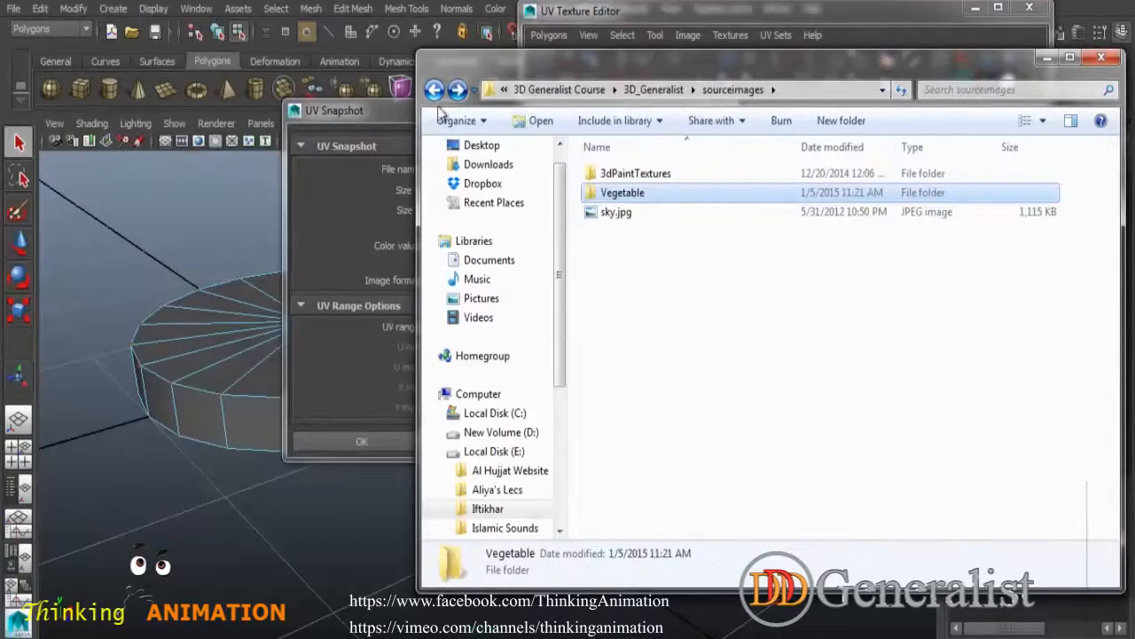
pyautogui.click(434, 90)
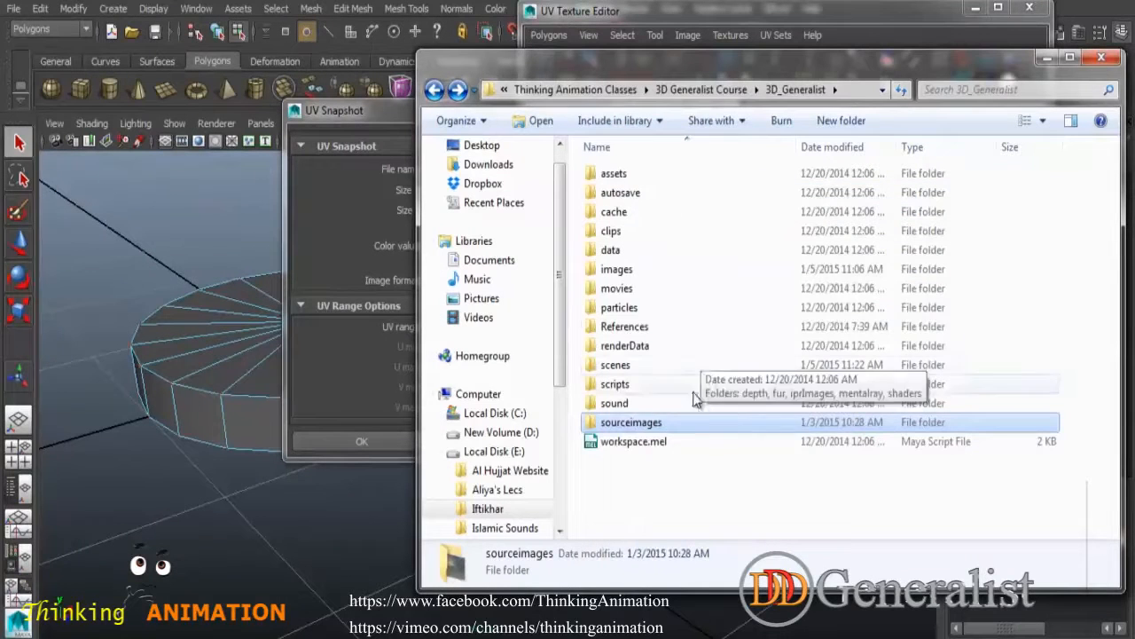
pyautogui.doubleClick(617, 269)
pyautogui.moveTo(756, 64); pyautogui.dragTo(624, 62)
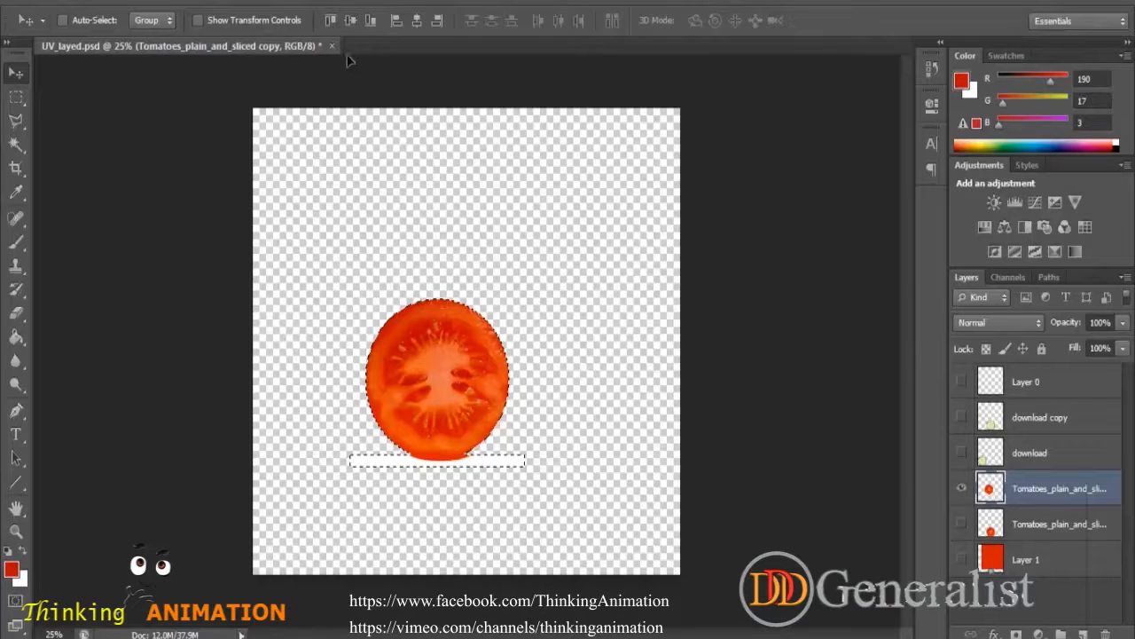
# Close the UV_layed.psd document in Photoshop and open outUV1.iff from the images folder.
pyautogui.click(331, 46)
pyautogui.click(541, 247)
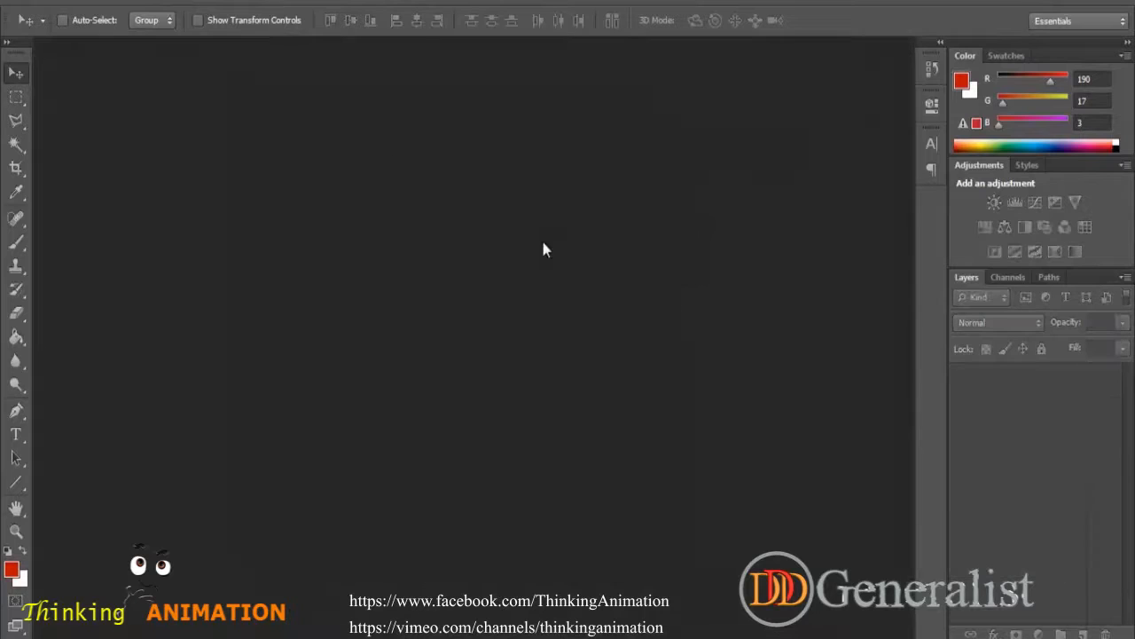
pyautogui.moveTo(199, 637)
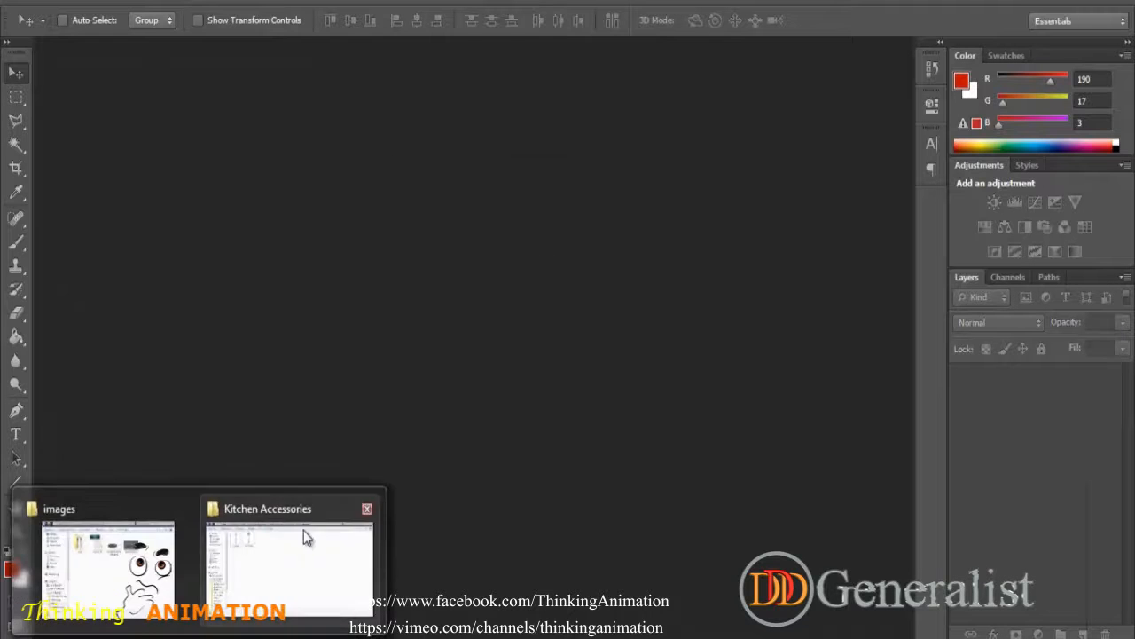
pyautogui.click(179, 559)
pyautogui.moveTo(593, 211); pyautogui.dragTo(257, 215)
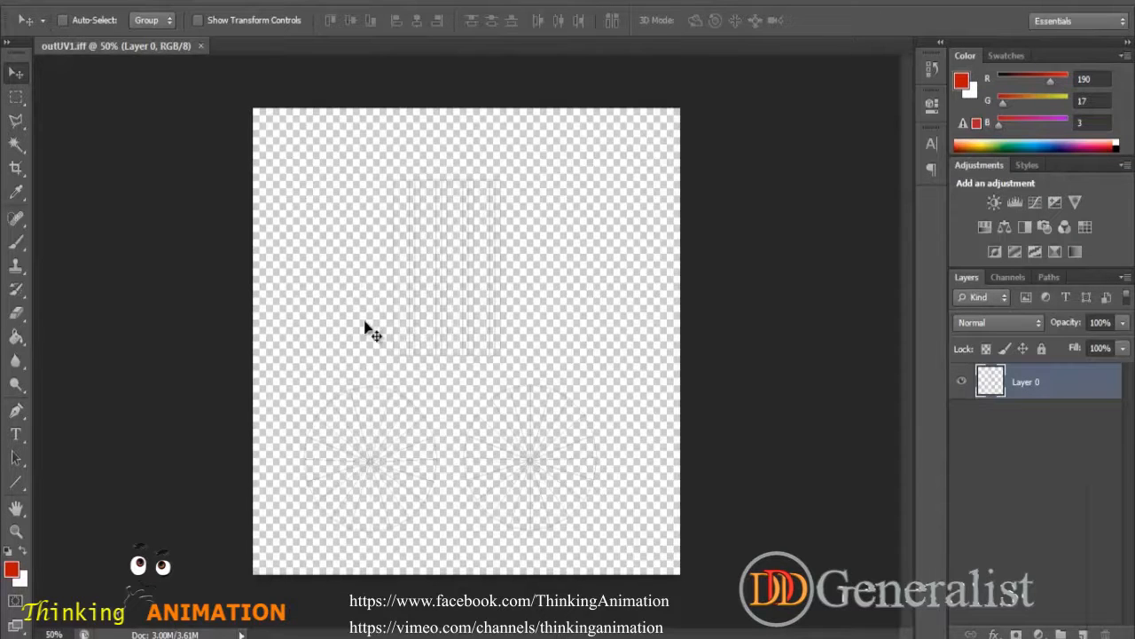
# Add a new layer beneath the UV wireframe layer and fill it with black using the Paint Bucket.
pyautogui.click(1083, 633)
pyautogui.moveTo(1044, 384); pyautogui.dragTo(1064, 467)
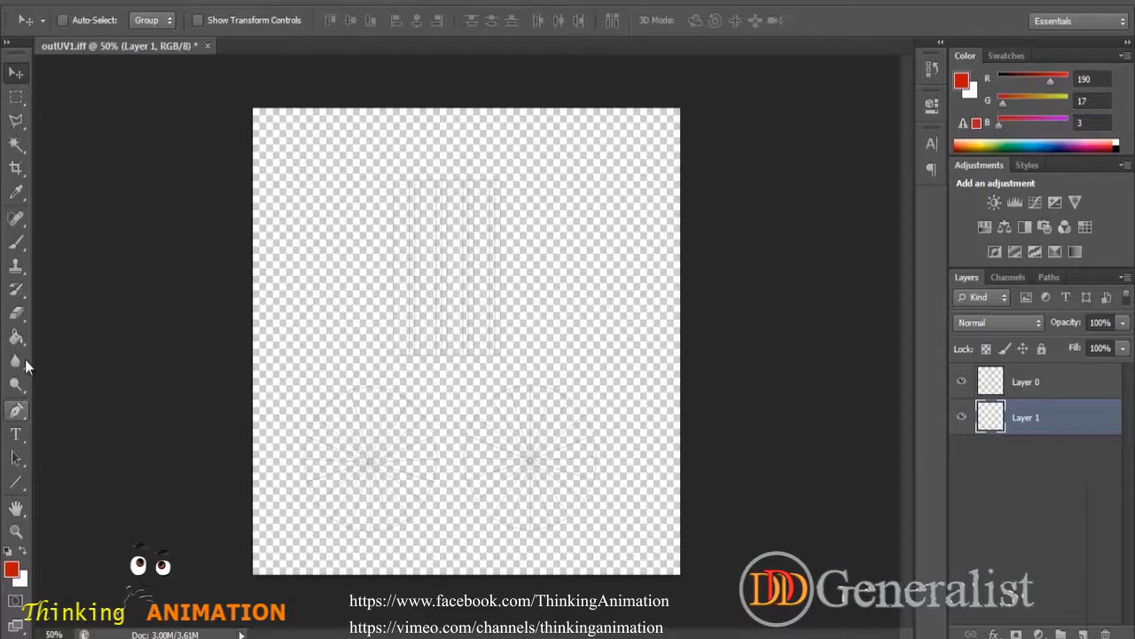
pyautogui.click(12, 572)
pyautogui.moveTo(745, 549); pyautogui.dragTo(747, 578)
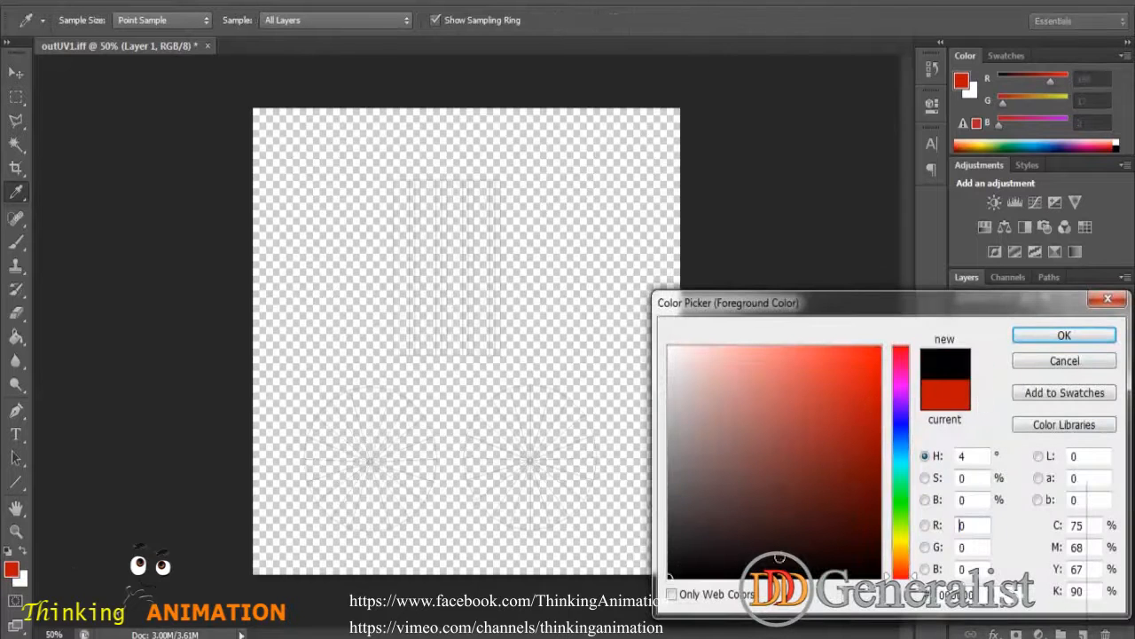
pyautogui.click(1089, 337)
pyautogui.click(16, 337)
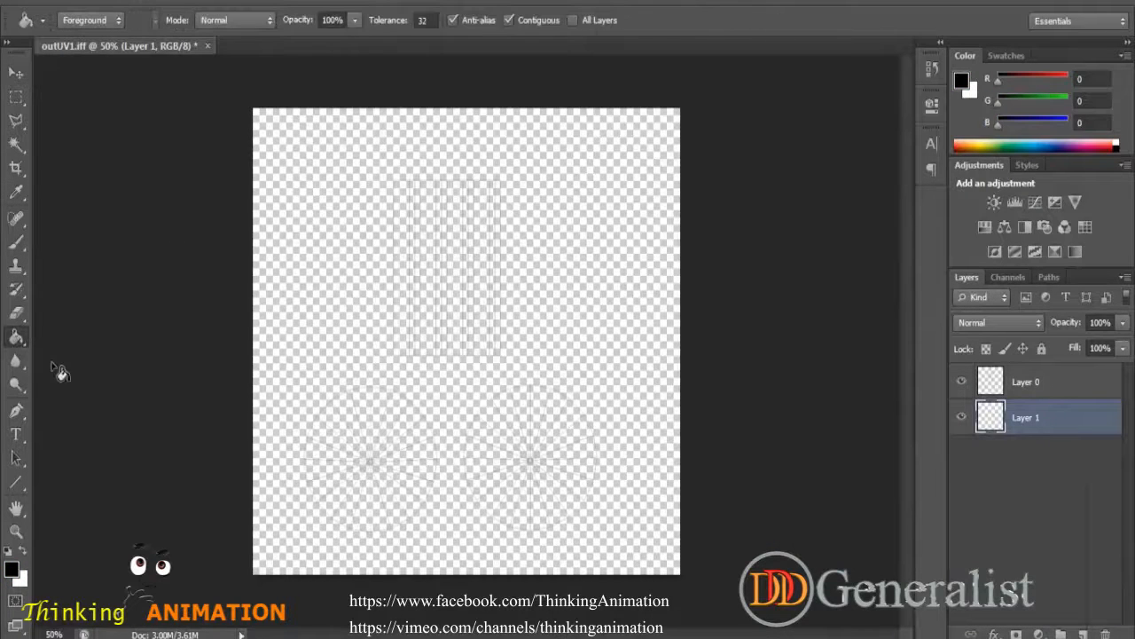
pyautogui.click(346, 529)
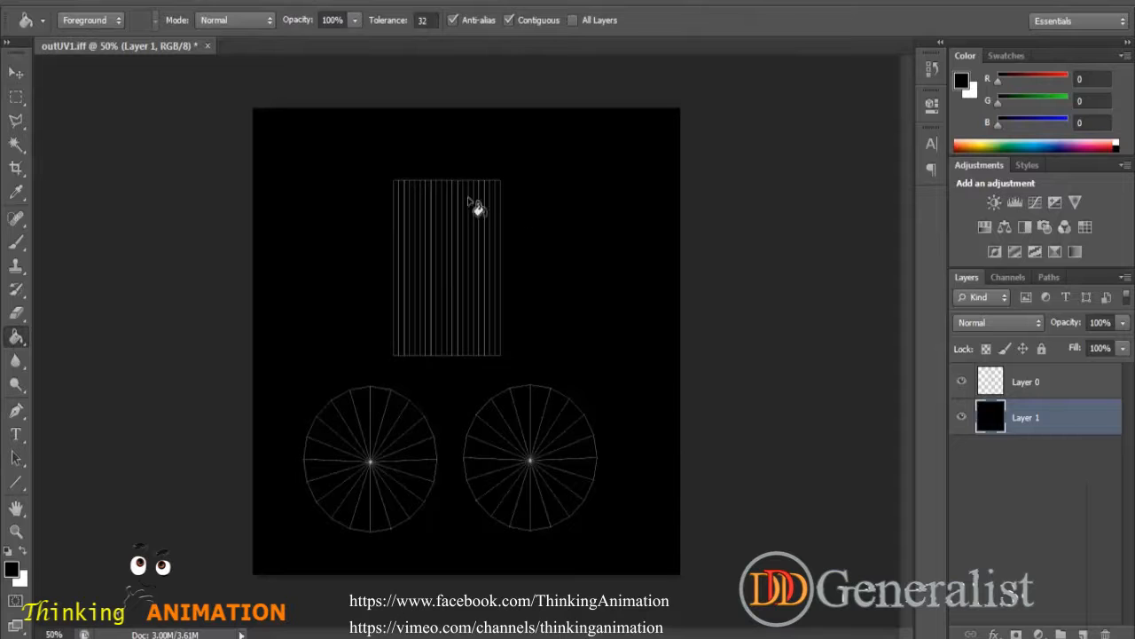
pyautogui.click(15, 78)
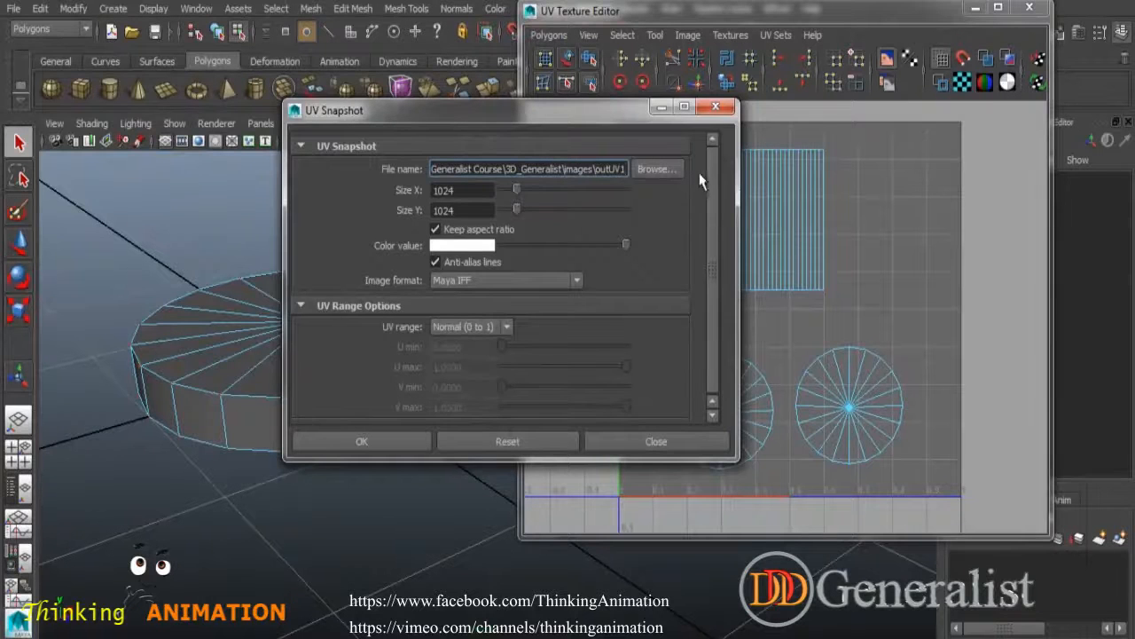
# Close the UV Snapshot dialog and the UV Texture Editor in Maya.
pyautogui.click(716, 107)
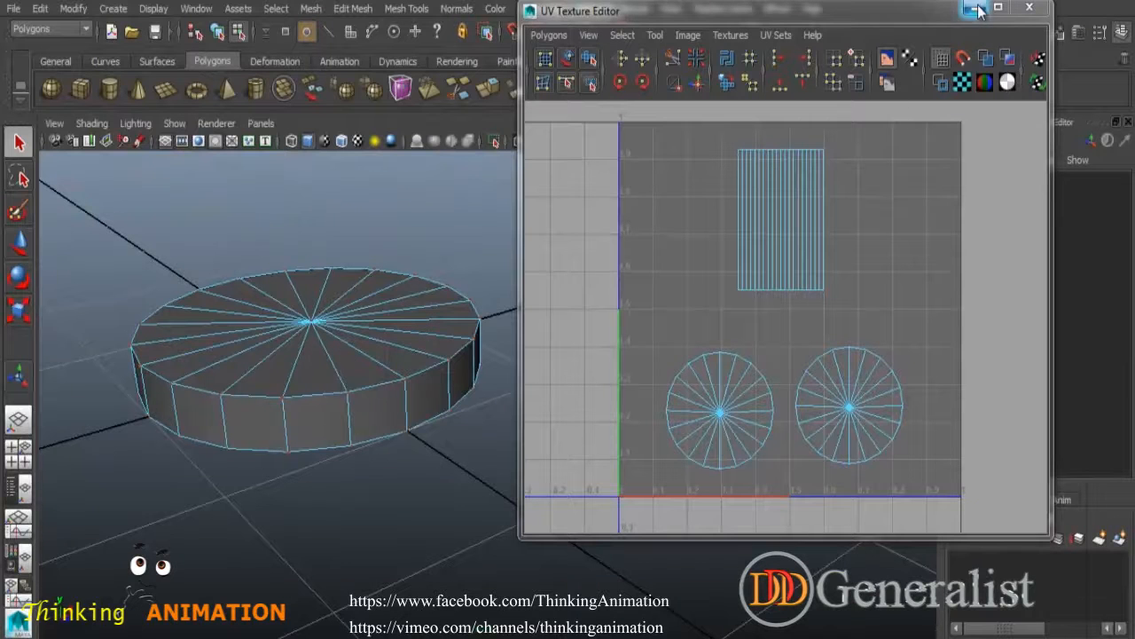
pyautogui.click(1027, 8)
# Switch to File Explorer and open the Vegetable folder inside the 3D_Generalist project's sourceimages folder.
pyautogui.moveTo(191, 636)
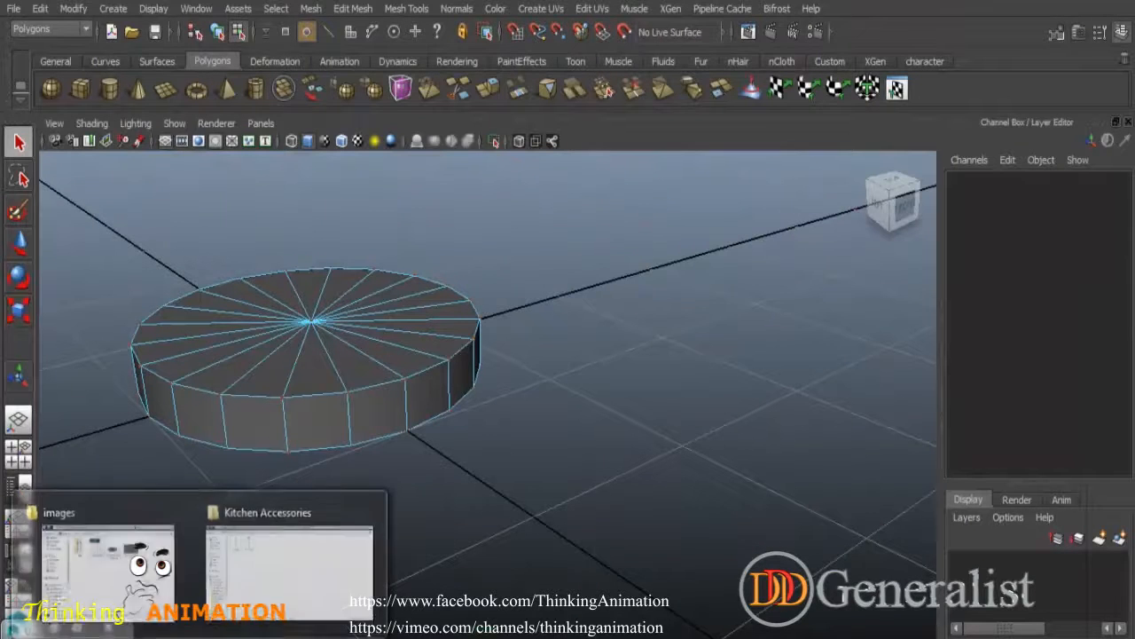
pyautogui.click(142, 558)
pyautogui.click(304, 88)
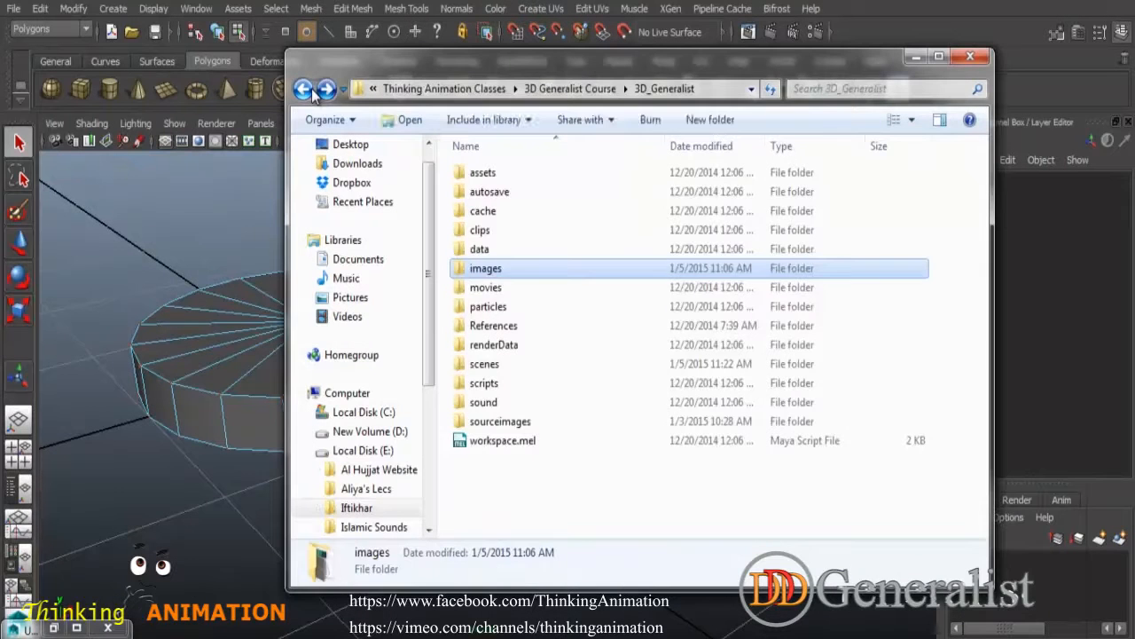
pyautogui.click(304, 89)
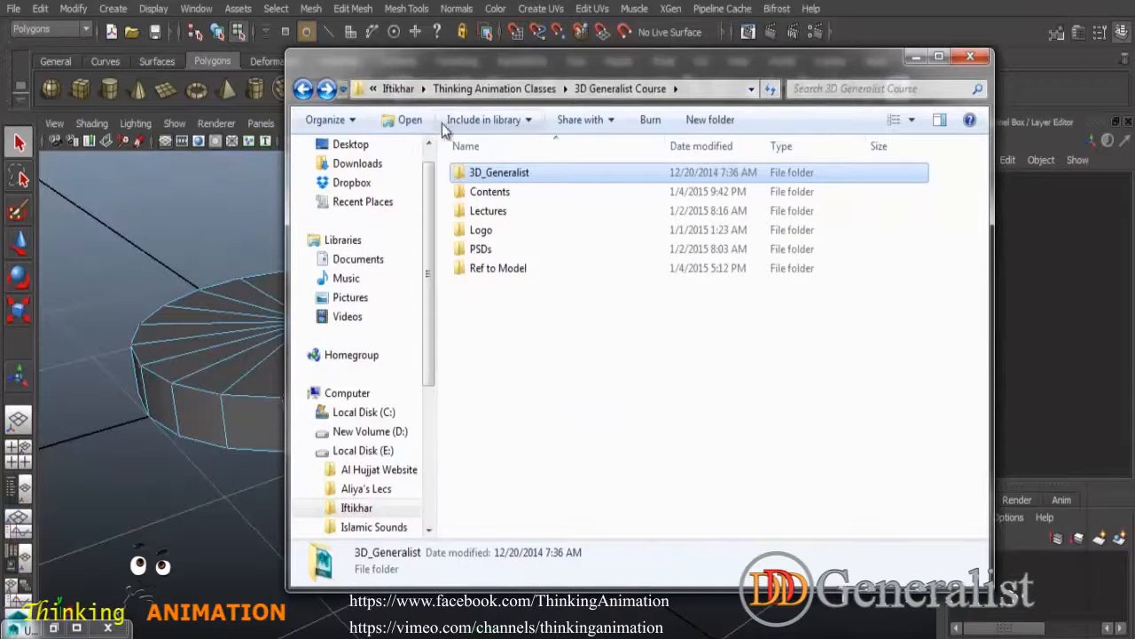
pyautogui.doubleClick(495, 172)
pyautogui.doubleClick(519, 426)
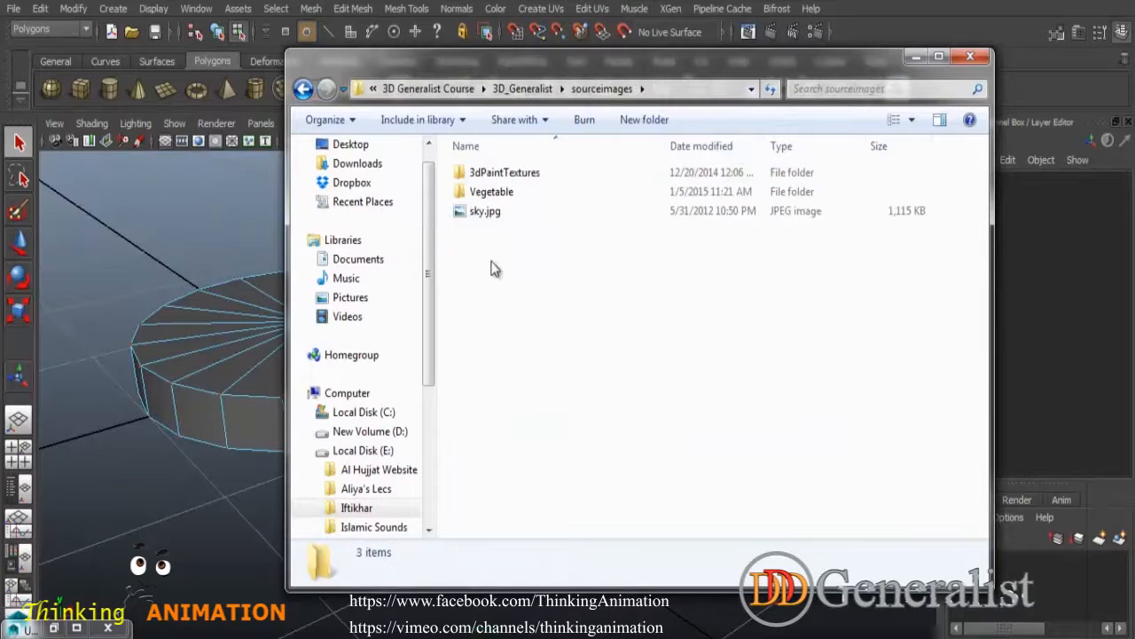
pyautogui.doubleClick(488, 191)
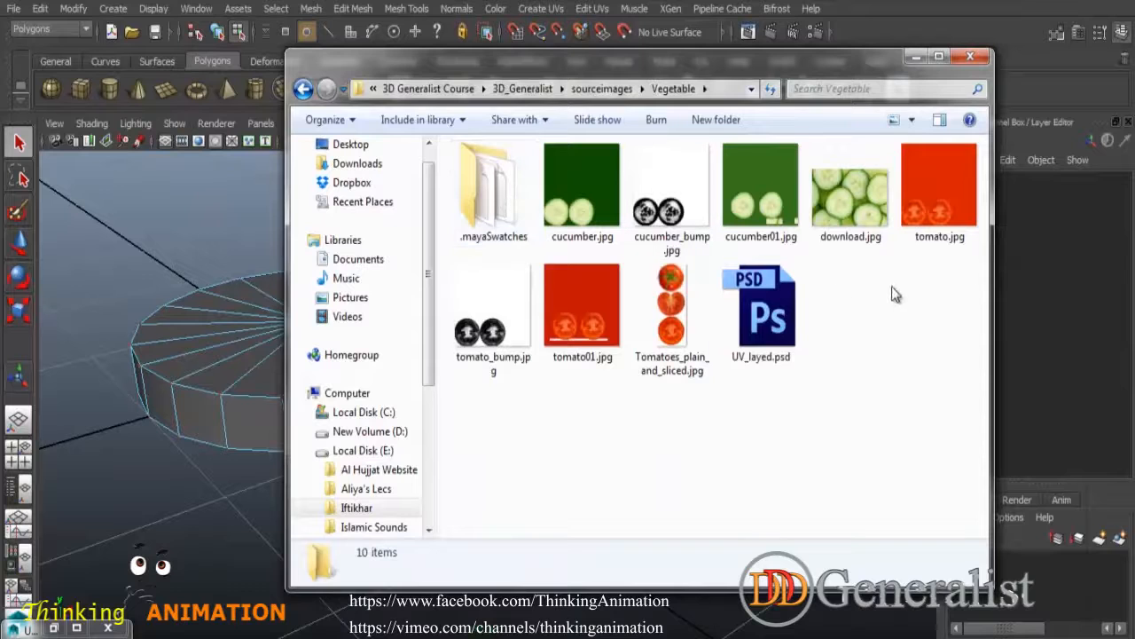
# Open Tomatoes_plain_and_sliced.jpg from the Vegetable folder as a separate document in Photoshop.
pyautogui.click(672, 310)
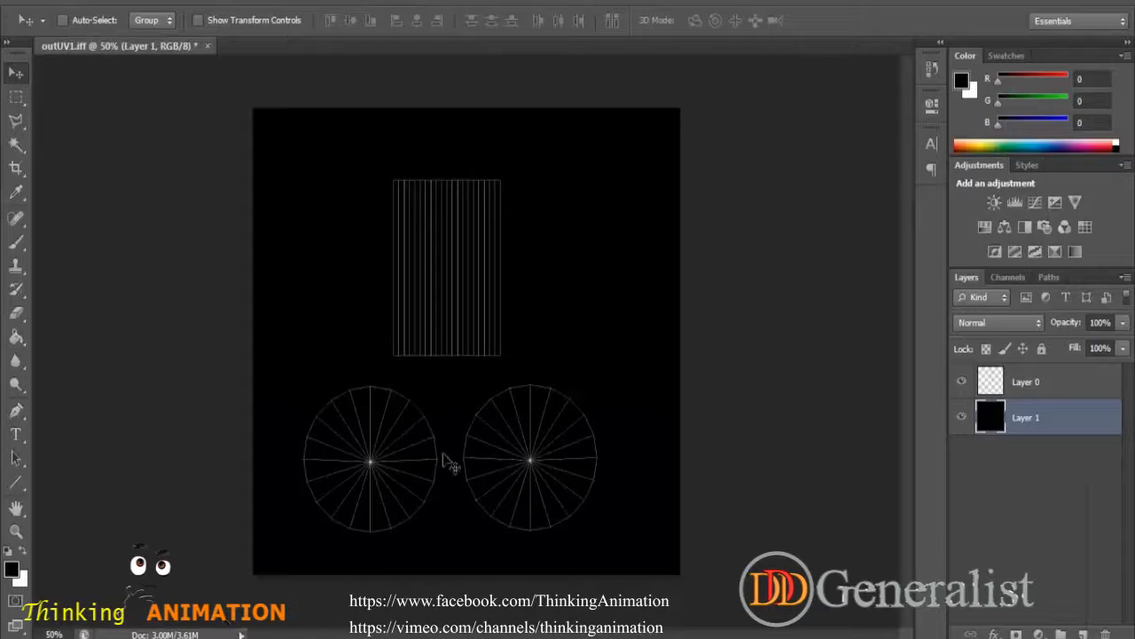
pyautogui.moveTo(178, 637)
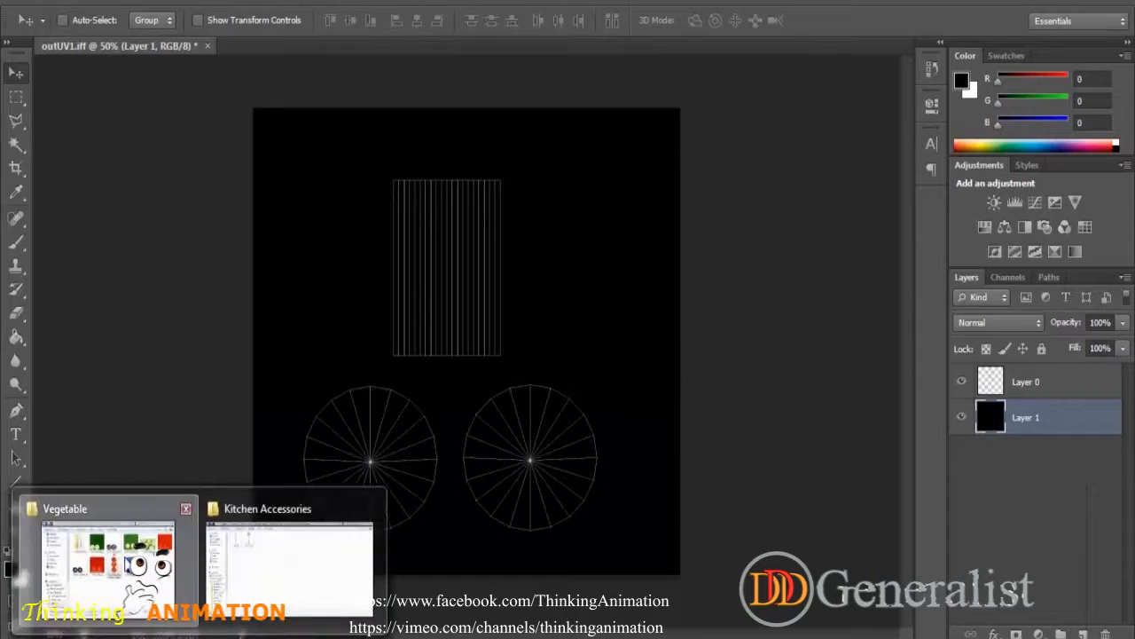
pyautogui.click(155, 550)
pyautogui.moveTo(674, 302); pyautogui.dragTo(255, 57)
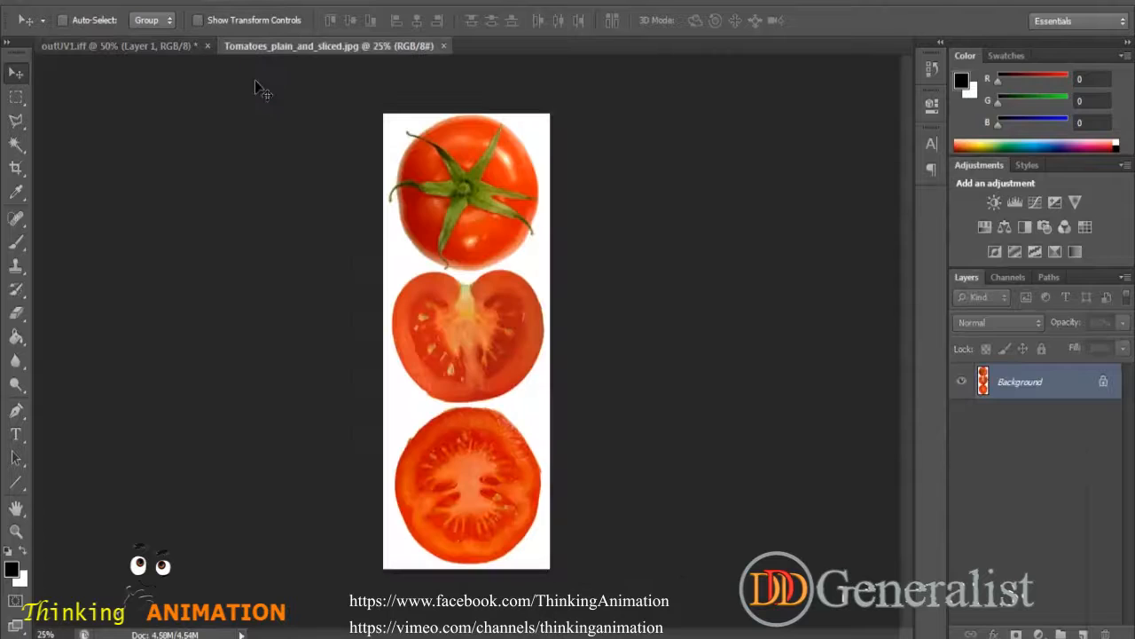
# Convert the tomato photo's Background into a normal layer and delete its white backdrop using the Magic Wand.
pyautogui.doubleClick(1020, 382)
pyautogui.click(726, 197)
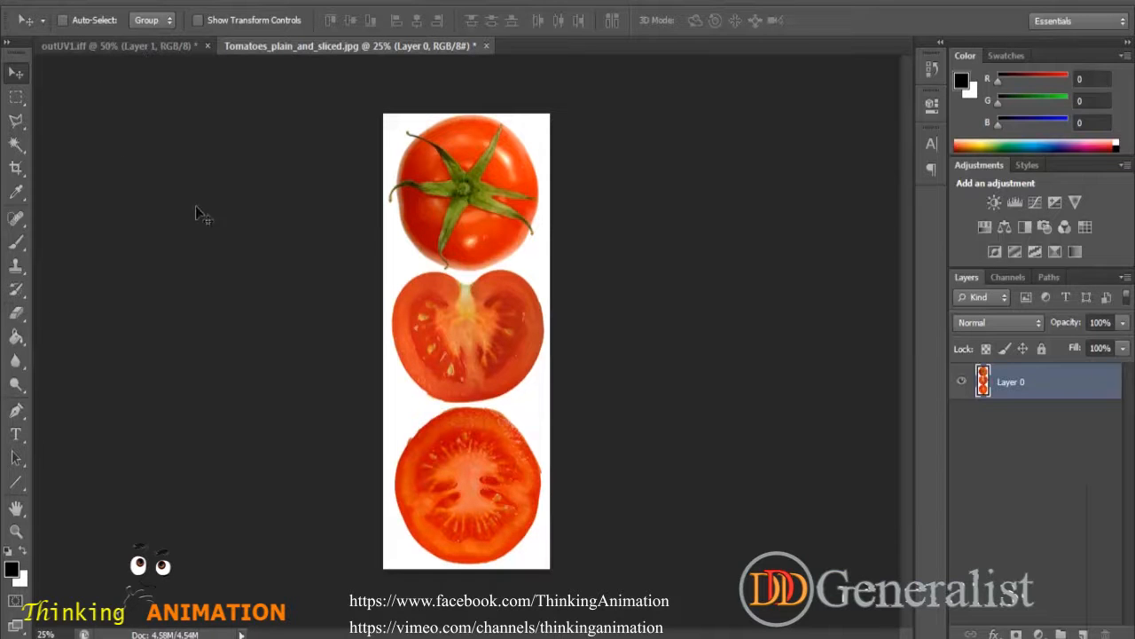
pyautogui.click(16, 144)
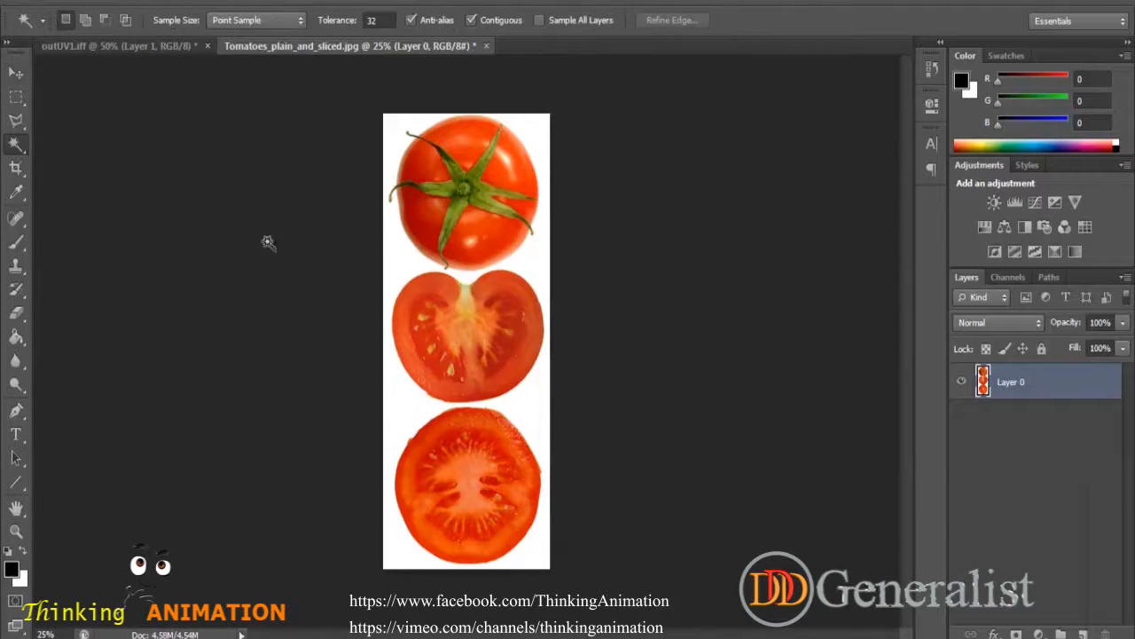
pyautogui.click(404, 261)
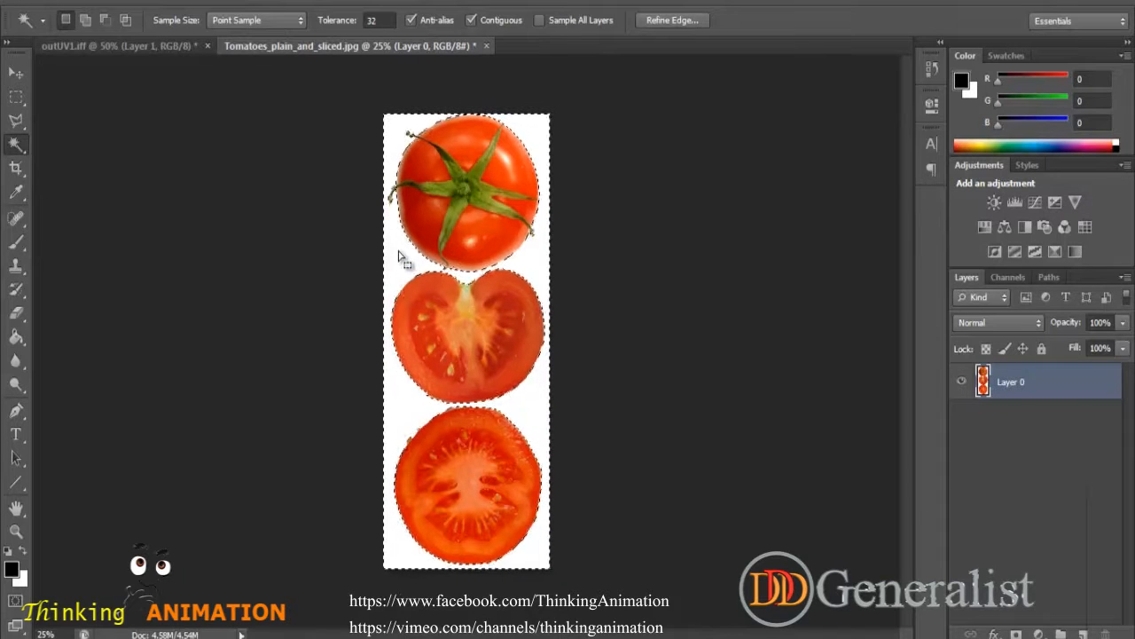
pyautogui.press('Delete')
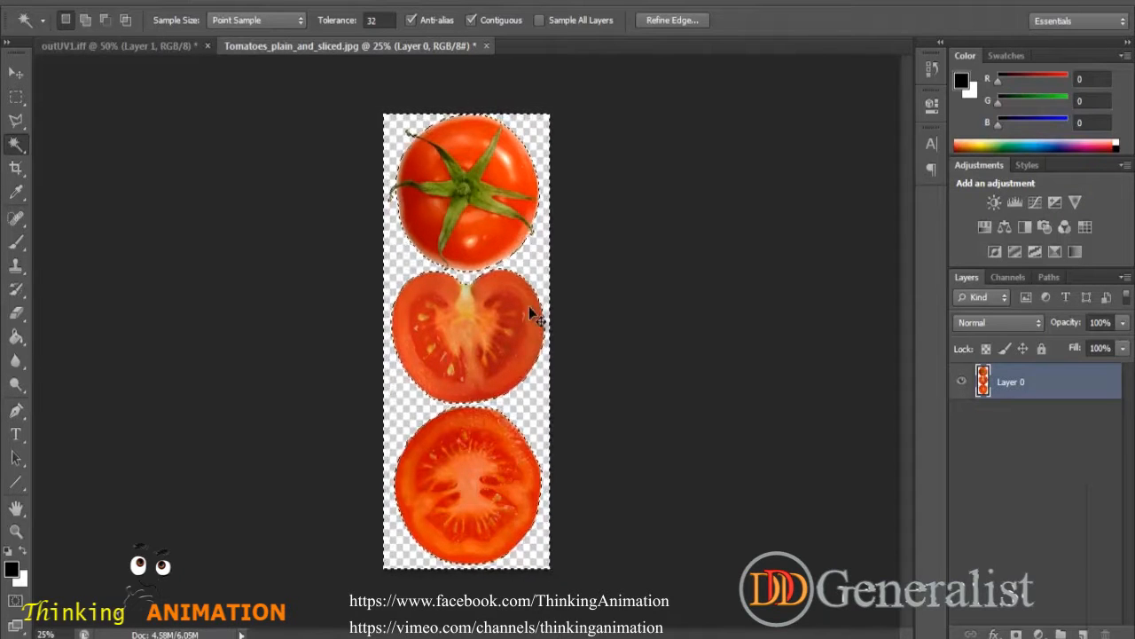
pyautogui.hotkey('ctrl', 'd')
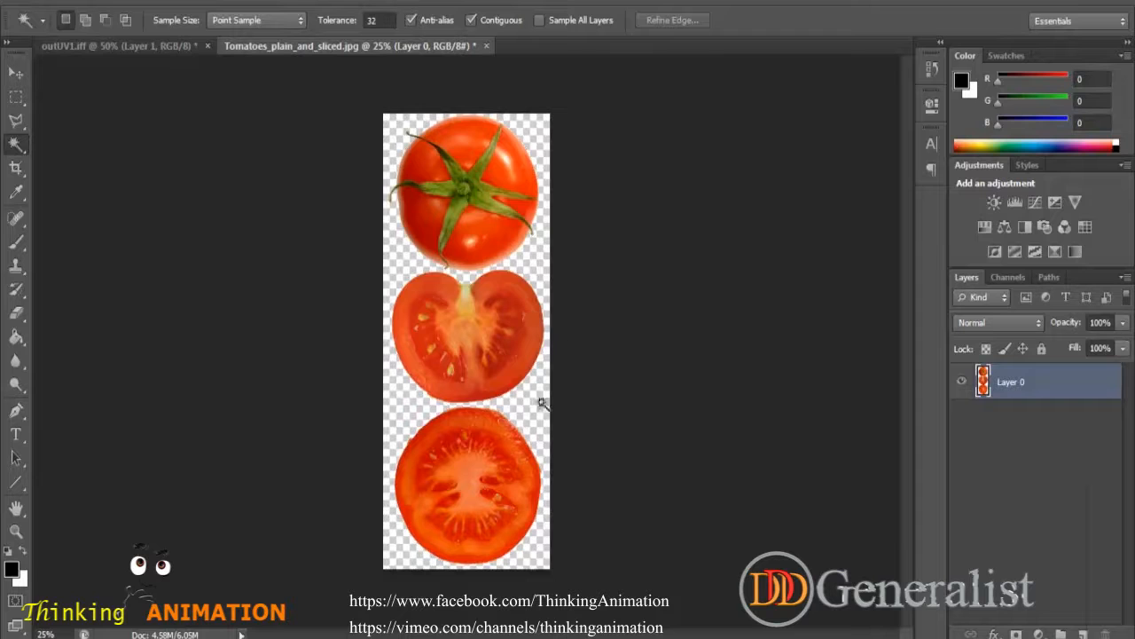
# Copy the bottom tomato slice with a rectangular selection and paste it into outUV1.iff above the black layer.
pyautogui.click(16, 96)
pyautogui.moveTo(380, 402); pyautogui.dragTo(572, 586)
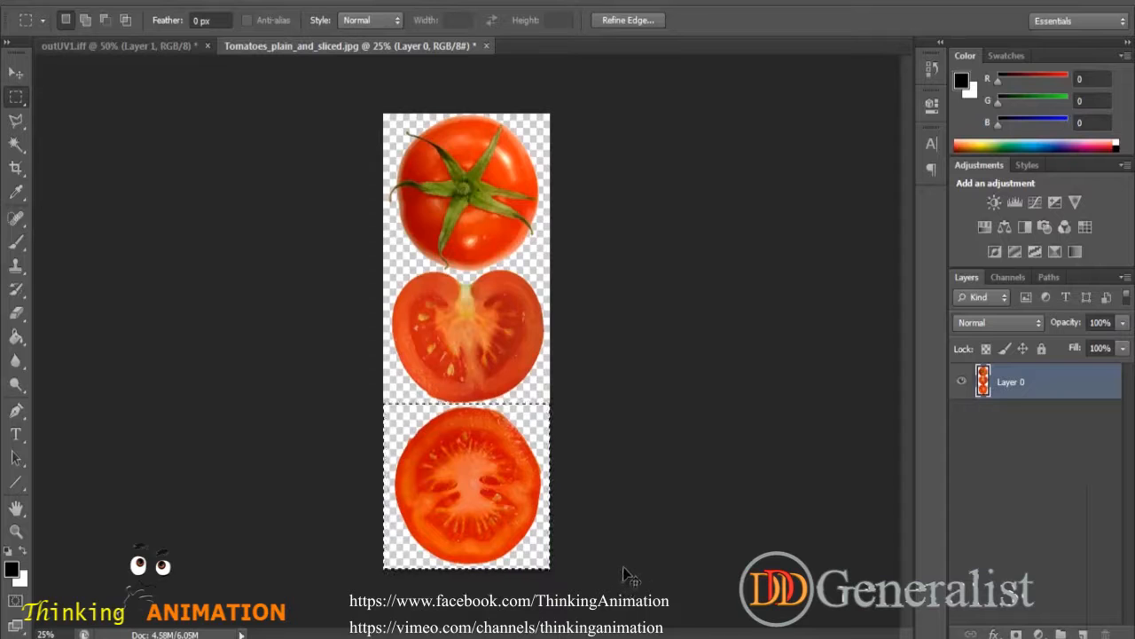
pyautogui.click(175, 46)
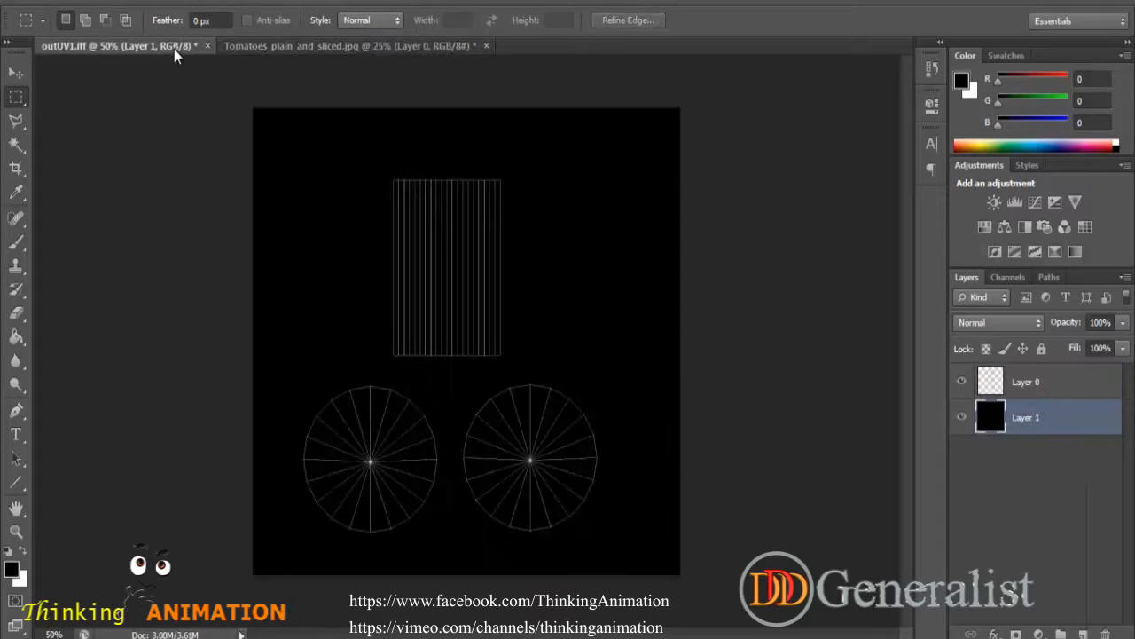
pyautogui.moveTo(443, 206); pyautogui.dragTo(440, 197)
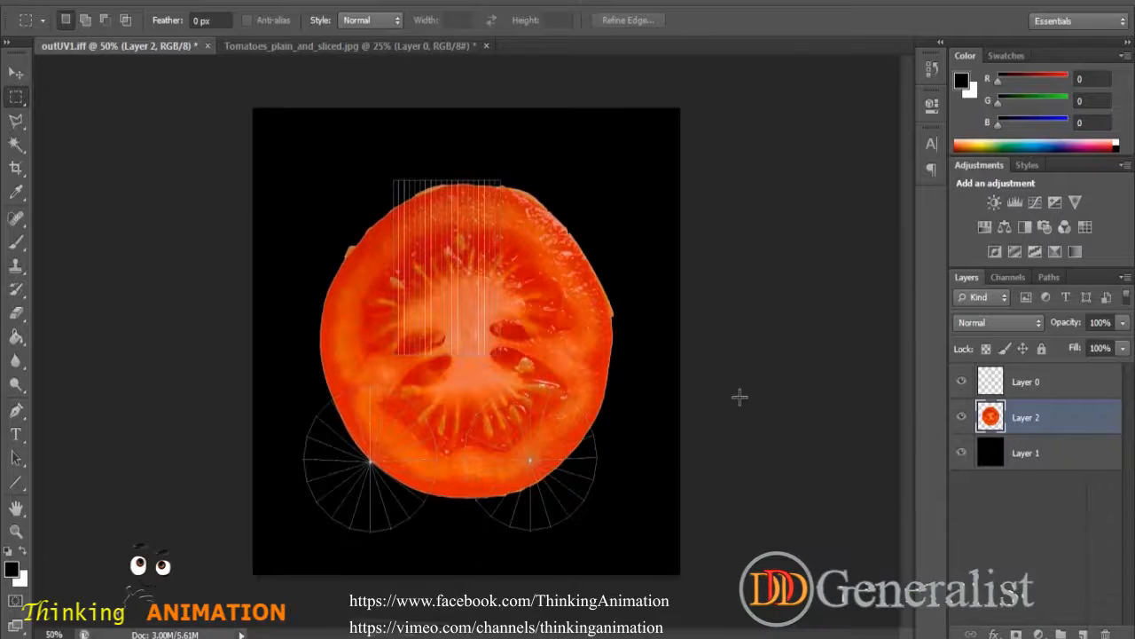
# Scale the tomato slice to about 42% and move it onto the left circular UV shell.
pyautogui.click(15, 74)
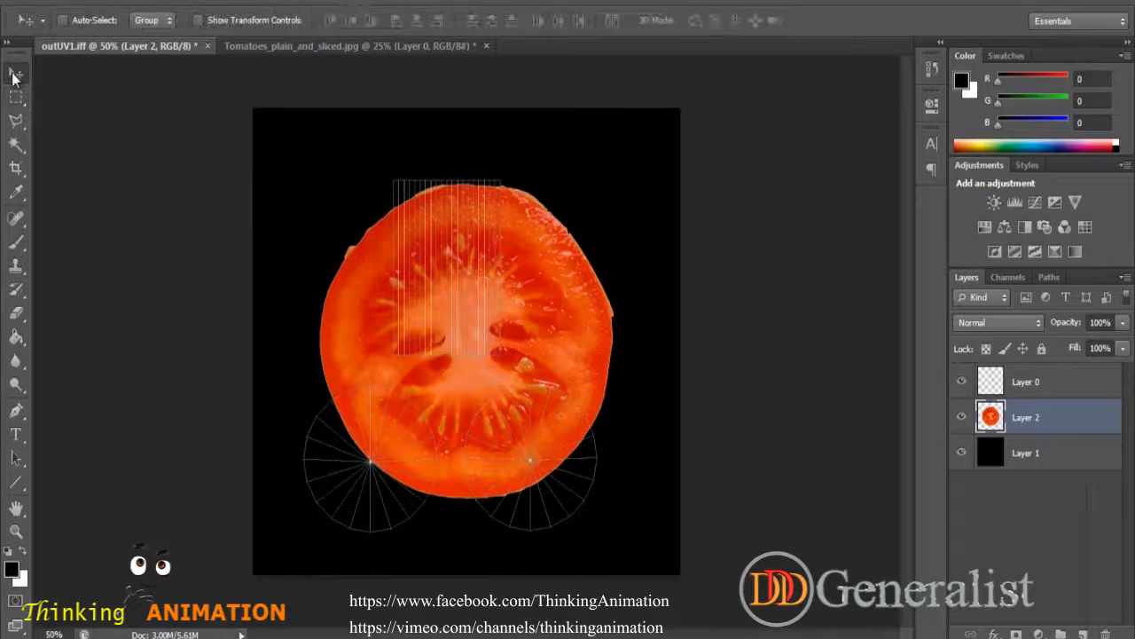
pyautogui.hotkey('ctrl', 't')
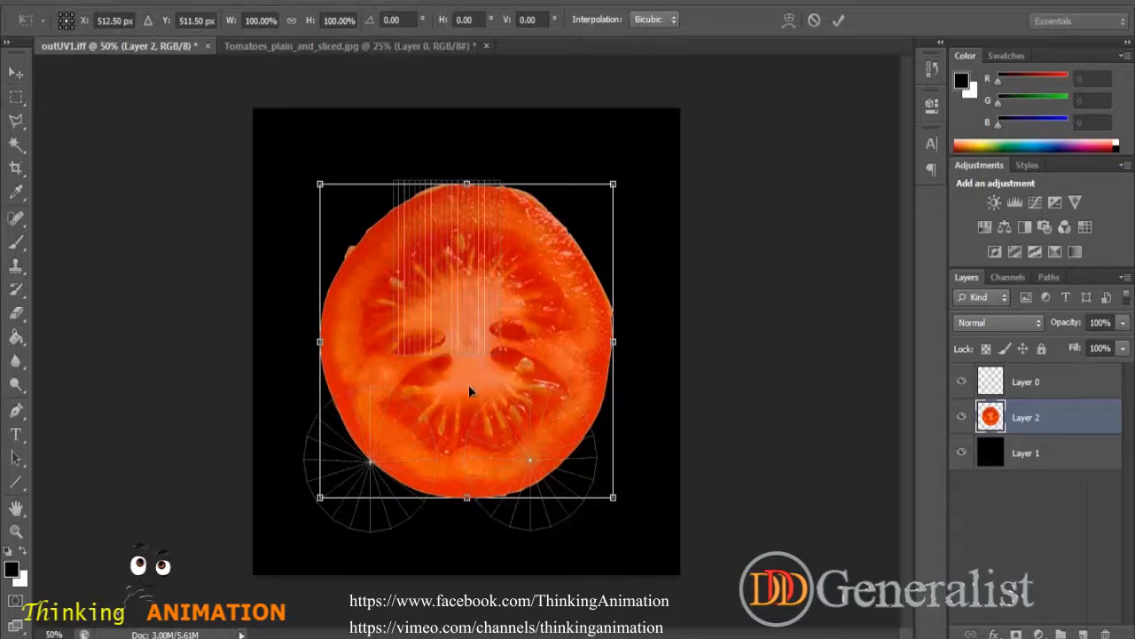
pyautogui.keyDown('alt'); pyautogui.moveTo(320, 184); pyautogui.dragTo(404, 275); pyautogui.keyUp('alt')
pyautogui.click(16, 73)
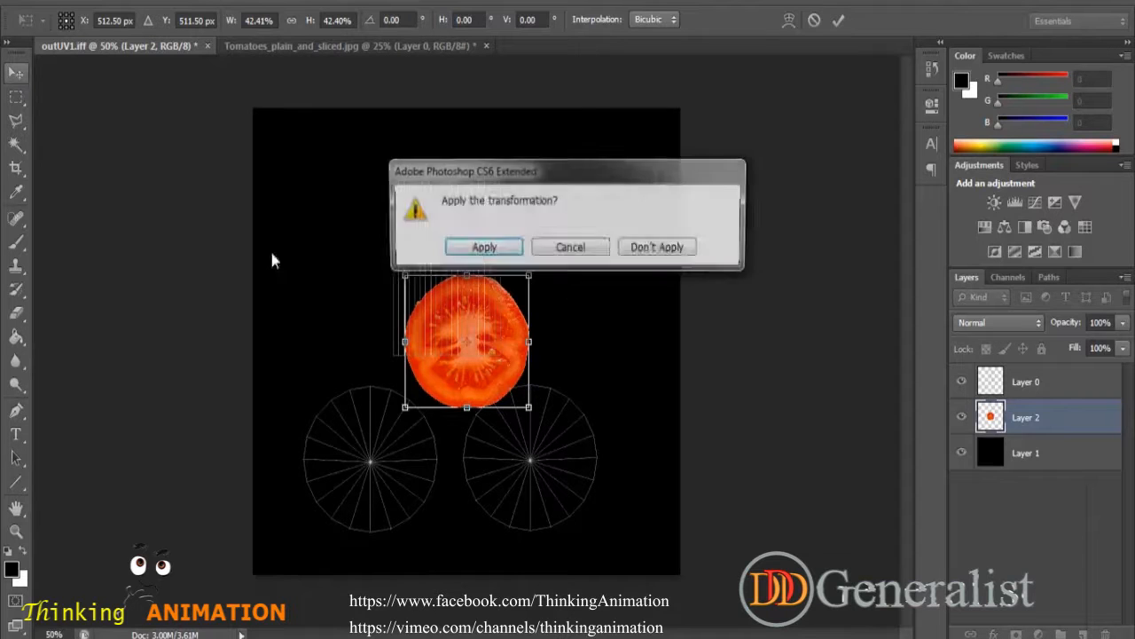
pyautogui.click(516, 250)
pyautogui.moveTo(494, 361); pyautogui.dragTo(401, 477)
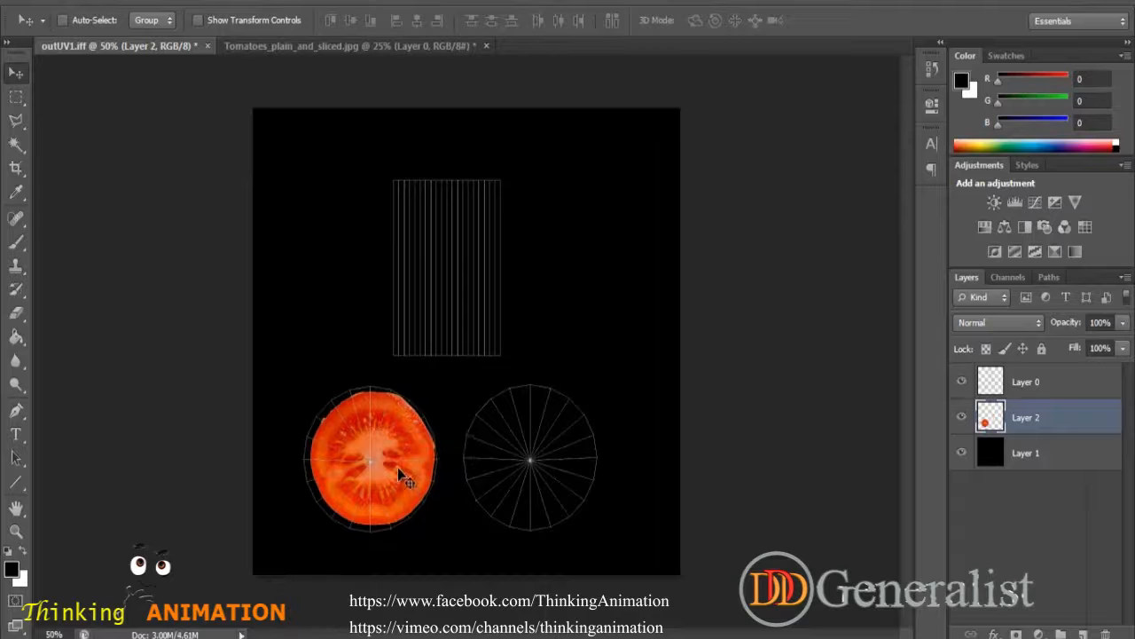
# Turn off Extras and Snap for the document view.
pyautogui.click(335, 4)
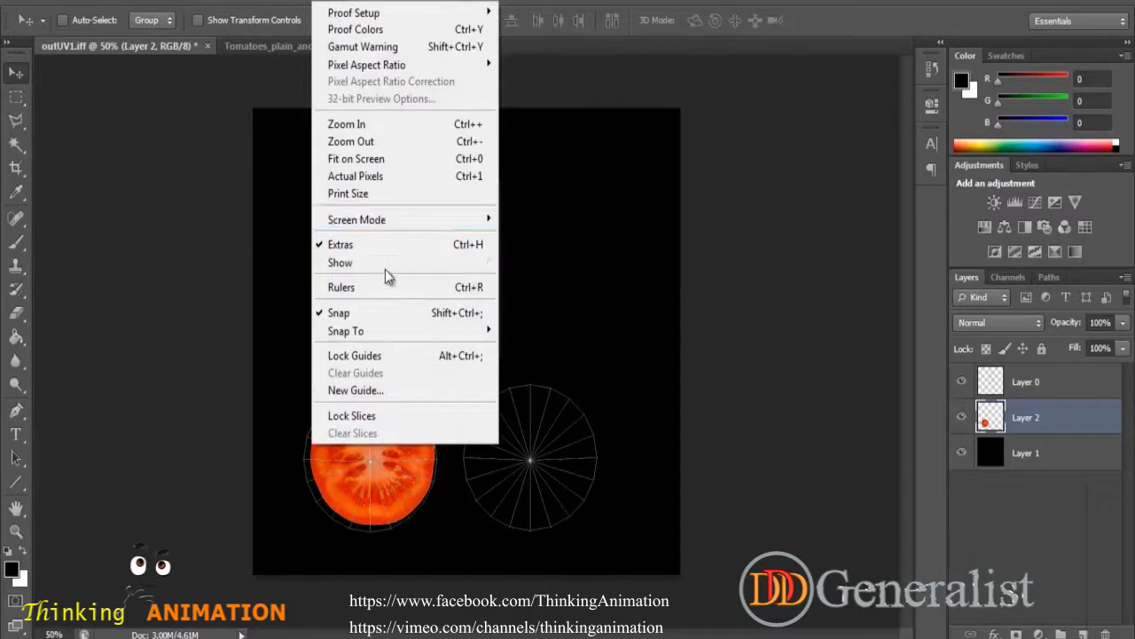
pyautogui.click(315, 2)
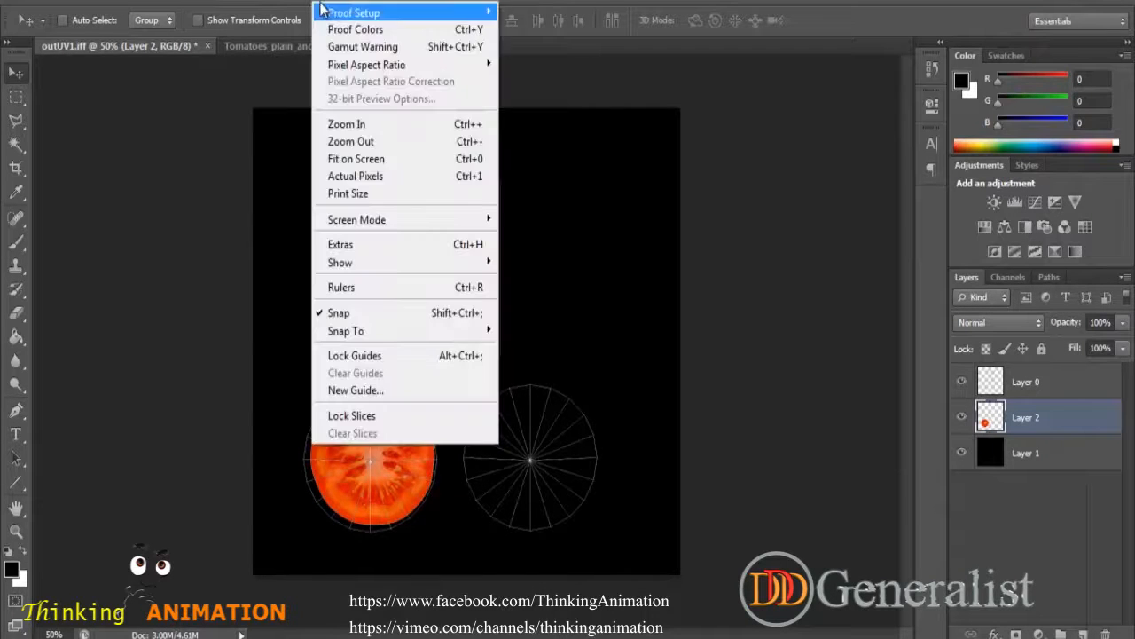
pyautogui.click(350, 314)
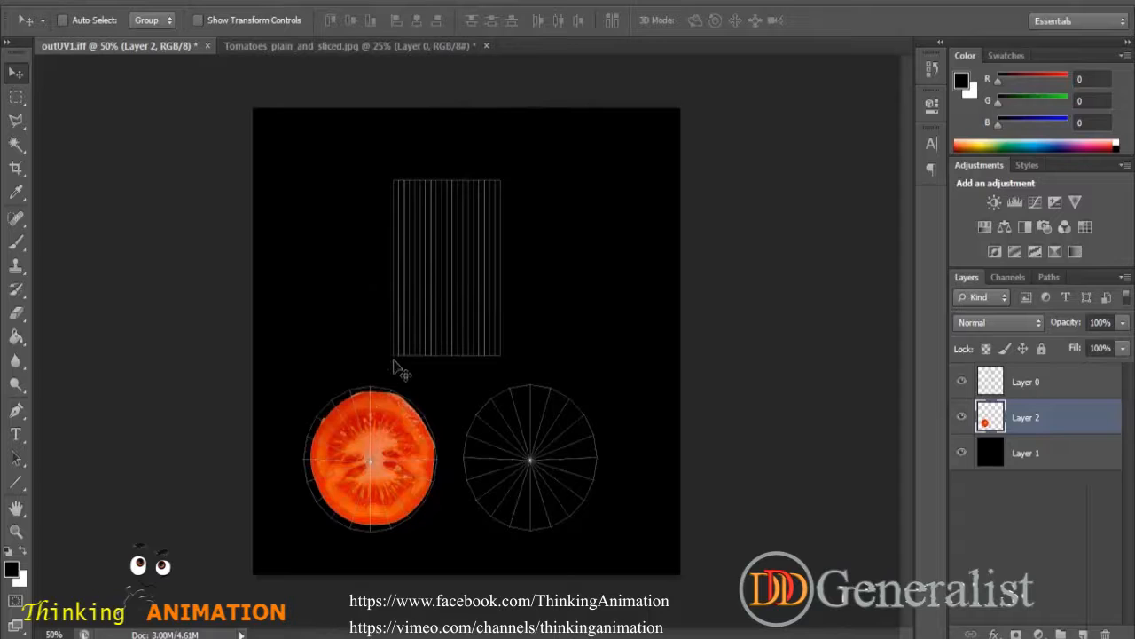
# Enlarge the tomato slice proportionally from its centre to about 117% so it covers the left circular shell.
pyautogui.hotkey('ctrl', 't')
pyautogui.keyDown('alt'); pyautogui.keyDown('shift'); pyautogui.moveTo(434, 525); pyautogui.dragTo(441, 536); pyautogui.keyUp('shift'); pyautogui.keyUp('alt')
pyautogui.hotkey('ctrl', 'z')
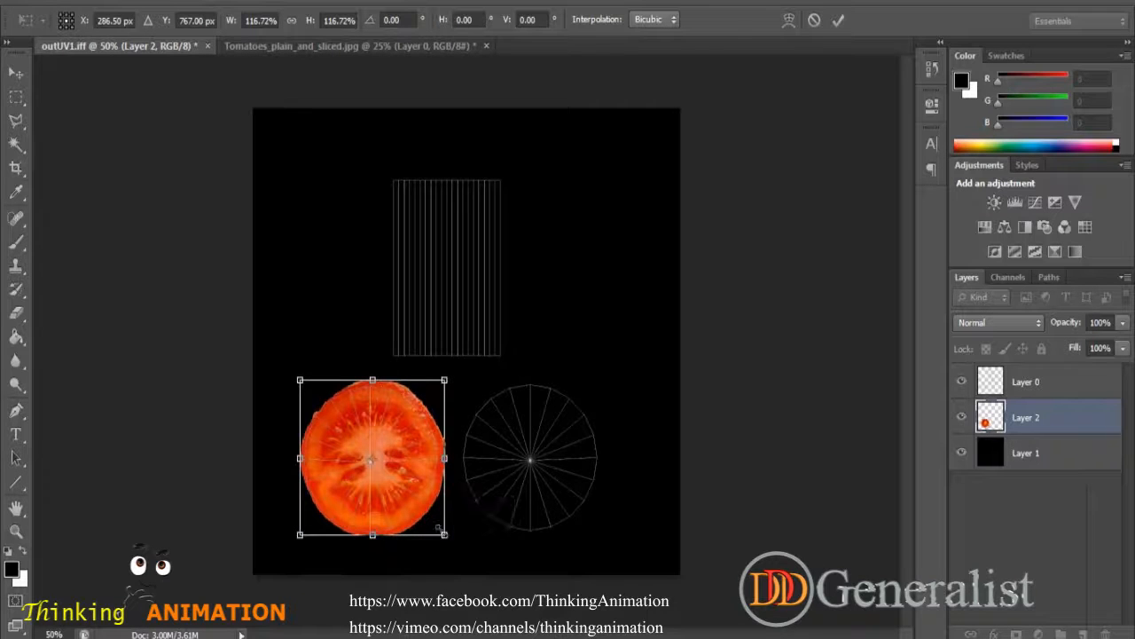
pyautogui.press('Return')
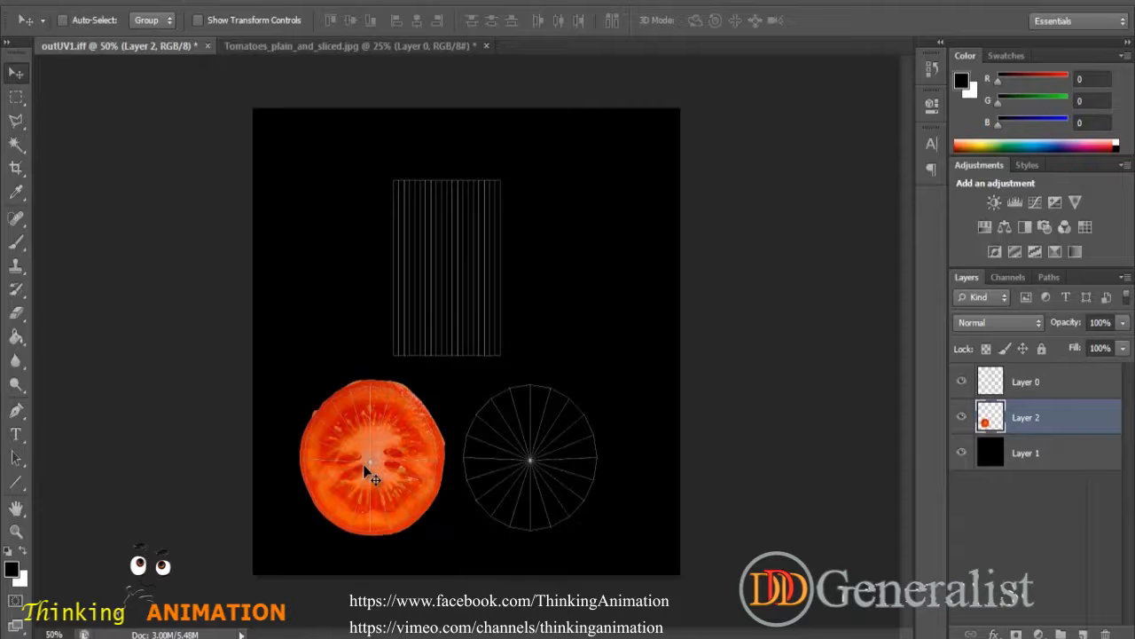
# Nudge the tomato slice until it is centred on the left circular shell with its rim outside the wireframe.
pyautogui.hotkey('ctrl', '+')
pyautogui.hotkey('ctrl', '+')
pyautogui.moveTo(383, 462); pyautogui.dragTo(459, 314)
pyautogui.press('Down')
pyautogui.press('Down')
pyautogui.press('Left')
pyautogui.press('Left')
pyautogui.press('Left')
pyautogui.press('Down')
pyautogui.press('Down')
pyautogui.press('Up')
pyautogui.press('Down')
pyautogui.press('Up')
pyautogui.press('Left')
pyautogui.press('Right')
pyautogui.press('Left')
pyautogui.press('Up')
pyautogui.press('Down')
pyautogui.press('Left')
pyautogui.press('Right')
pyautogui.press('Down')
pyautogui.press('Up')
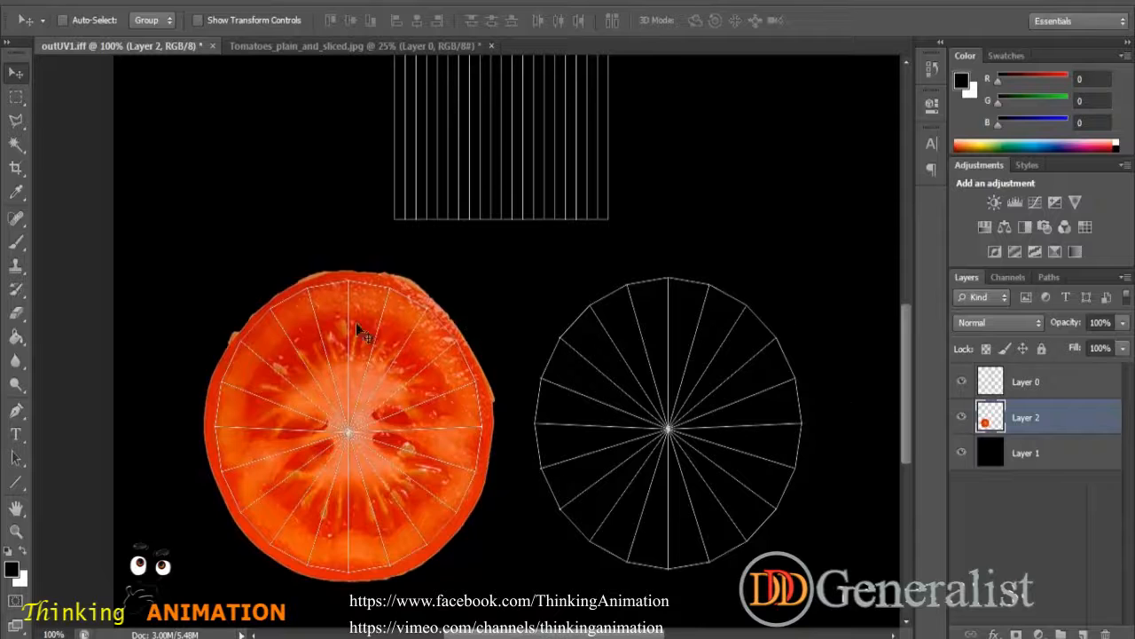
# Duplicate the tomato slice layer and move the copy over the right circular UV shell.
pyautogui.moveTo(1047, 418); pyautogui.dragTo(1084, 635)
pyautogui.moveTo(535, 383); pyautogui.dragTo(773, 373)
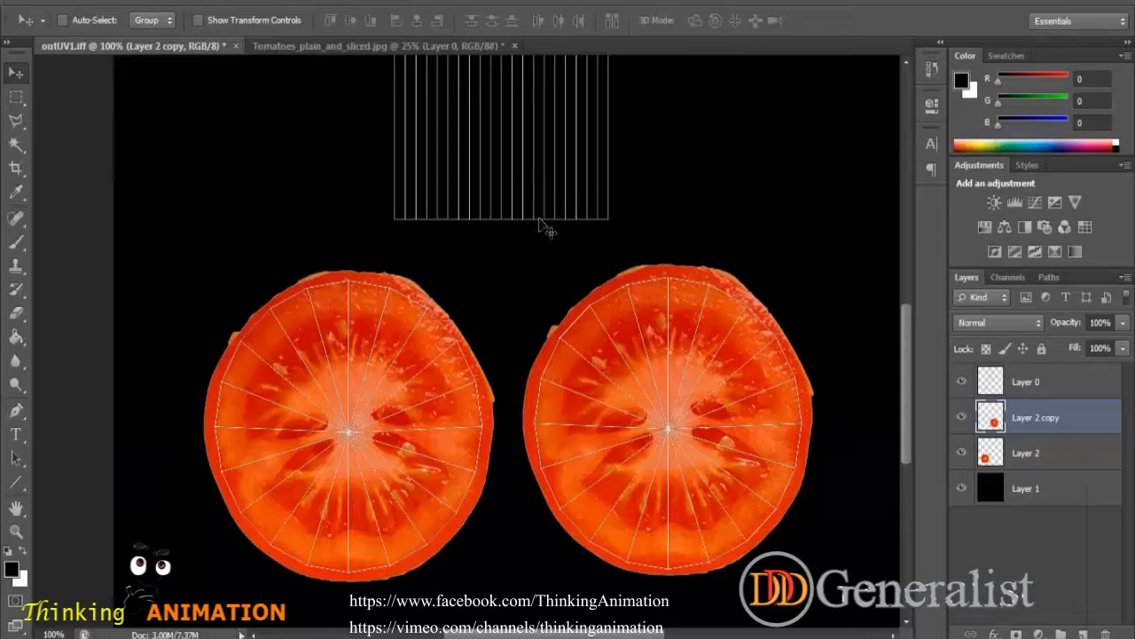
# Sample the red of the tomato skin with the Eyedropper and fill Layer 1 with it using the Paint Bucket.
pyautogui.click(16, 193)
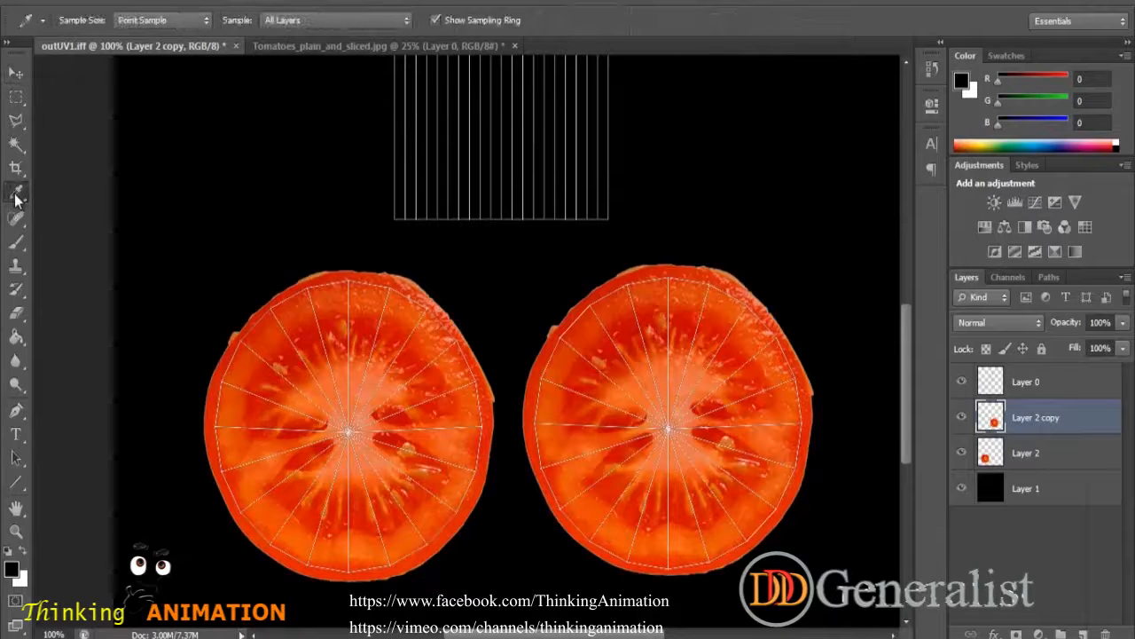
pyautogui.click(366, 272)
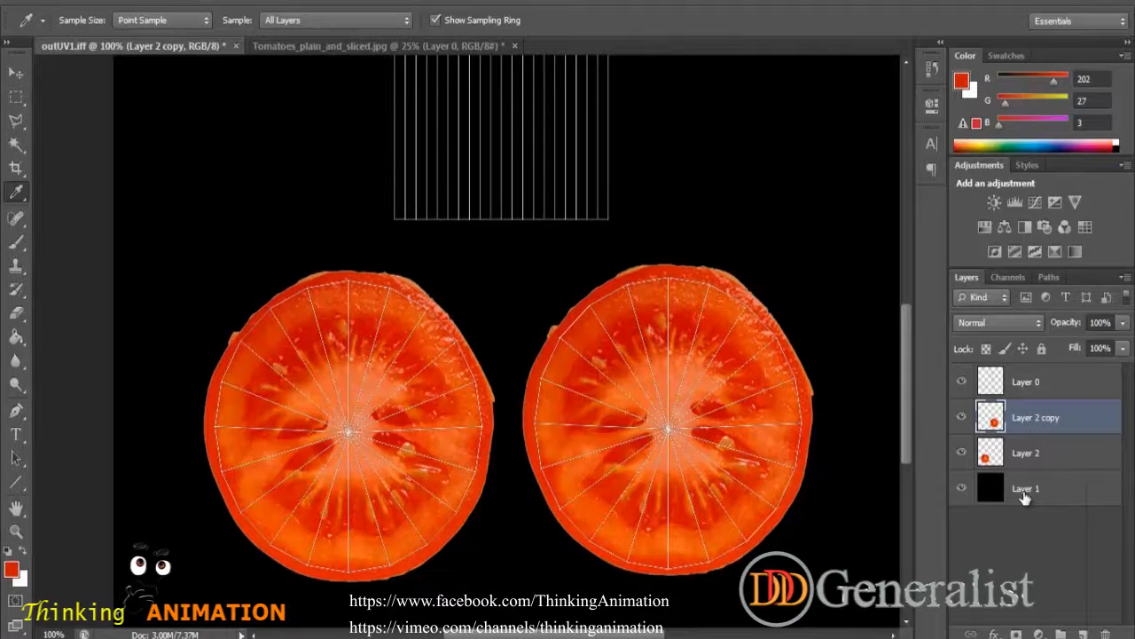
pyautogui.click(1020, 495)
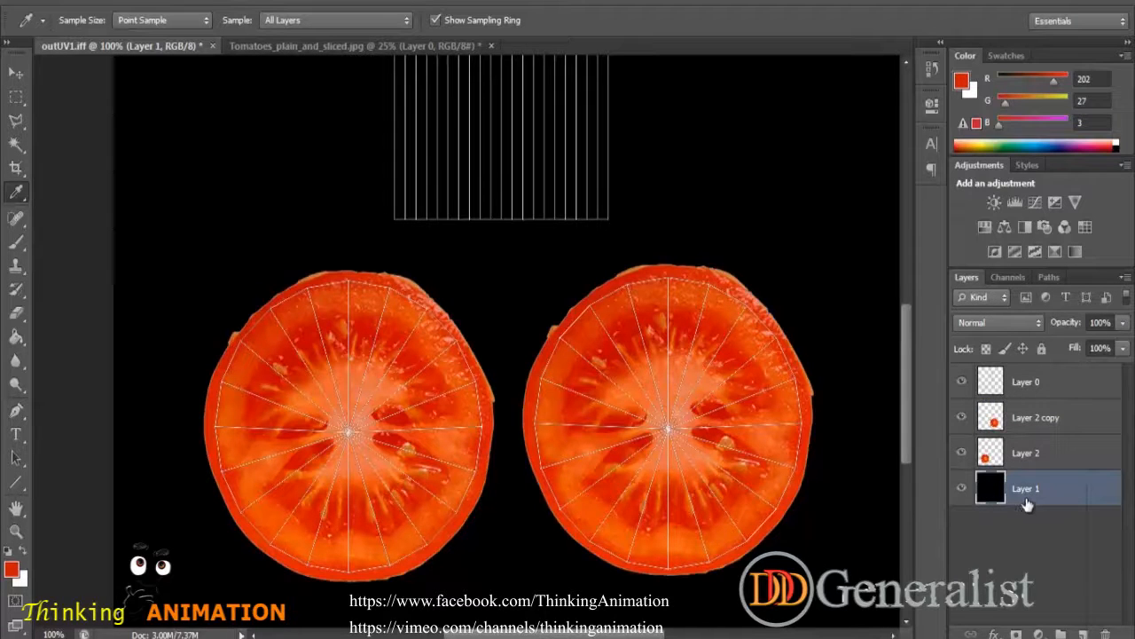
pyautogui.click(16, 337)
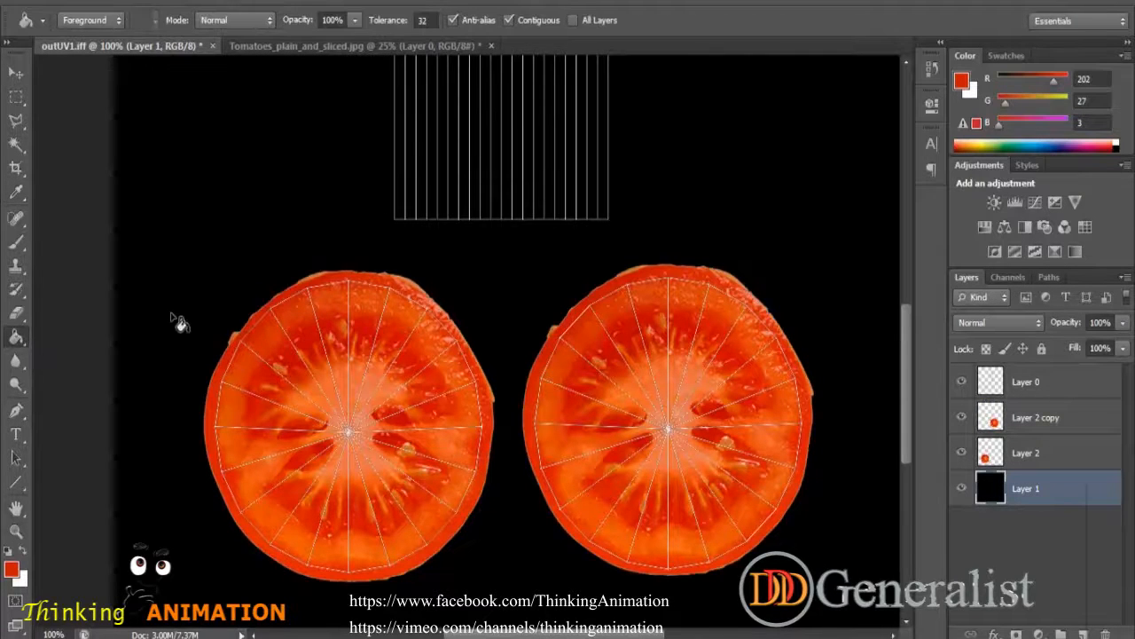
pyautogui.click(175, 320)
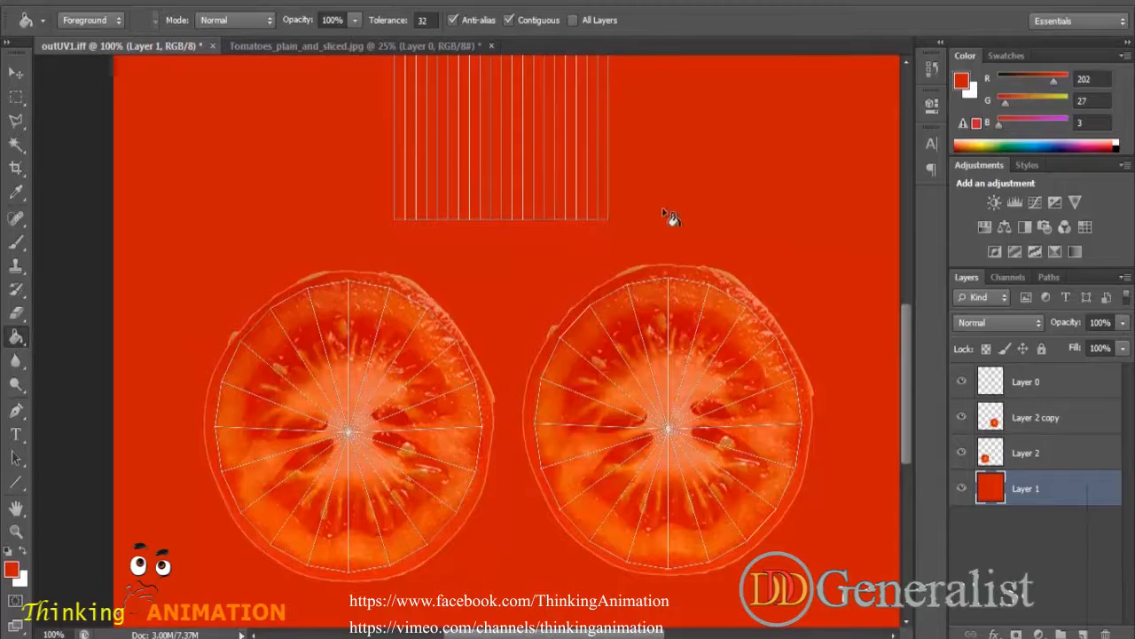
pyautogui.hotkey('ctrl', '-')
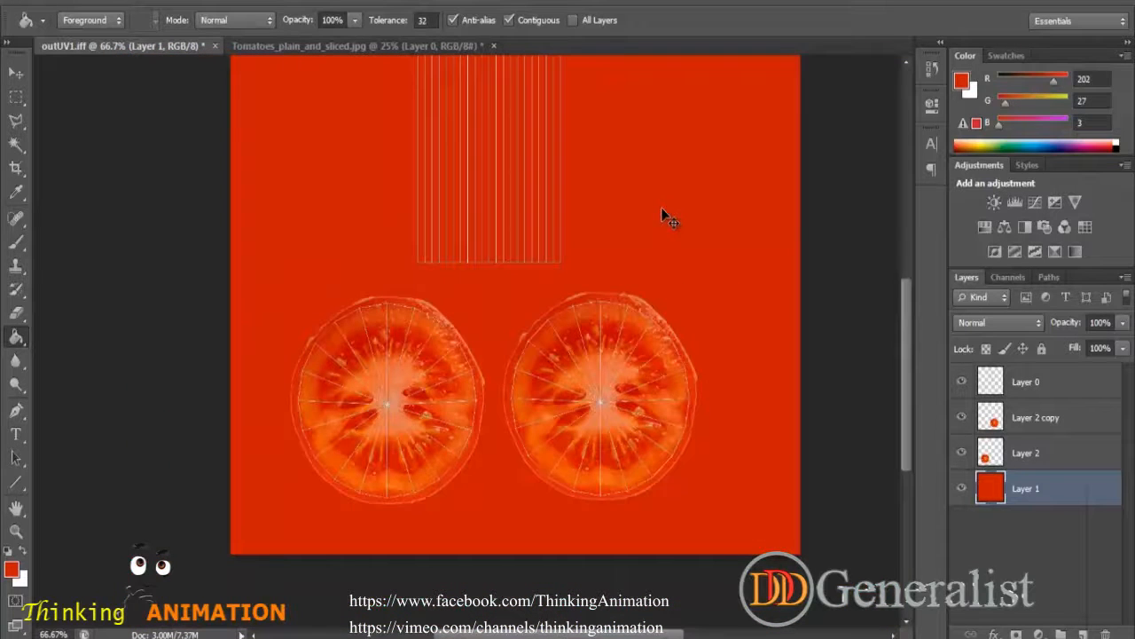
pyautogui.scroll(3, 684, 342)
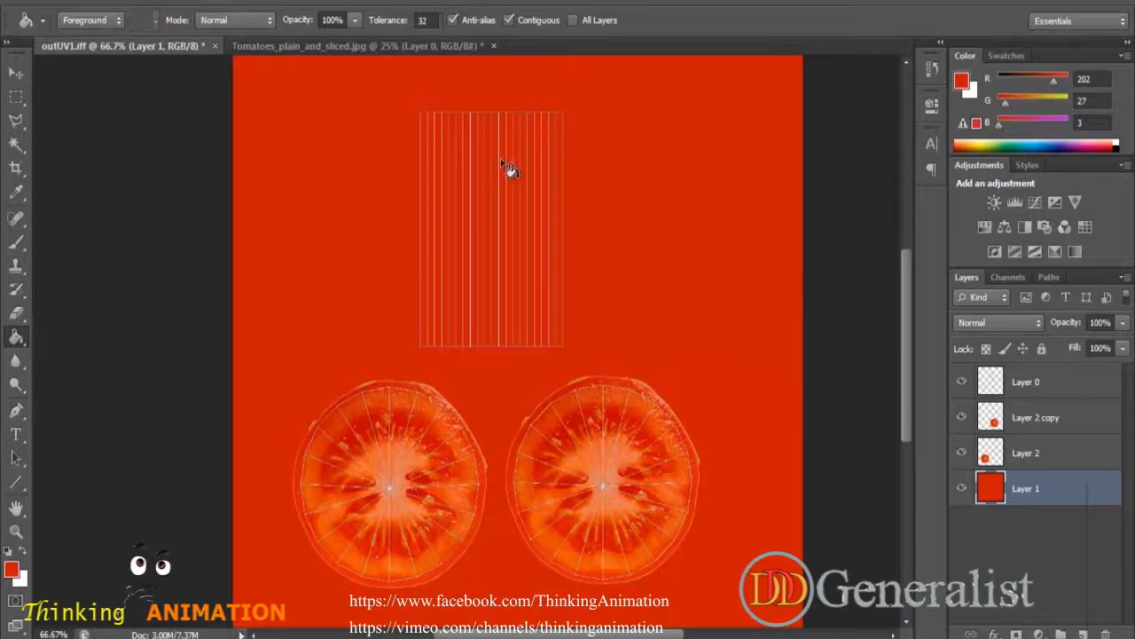
pyautogui.click(19, 75)
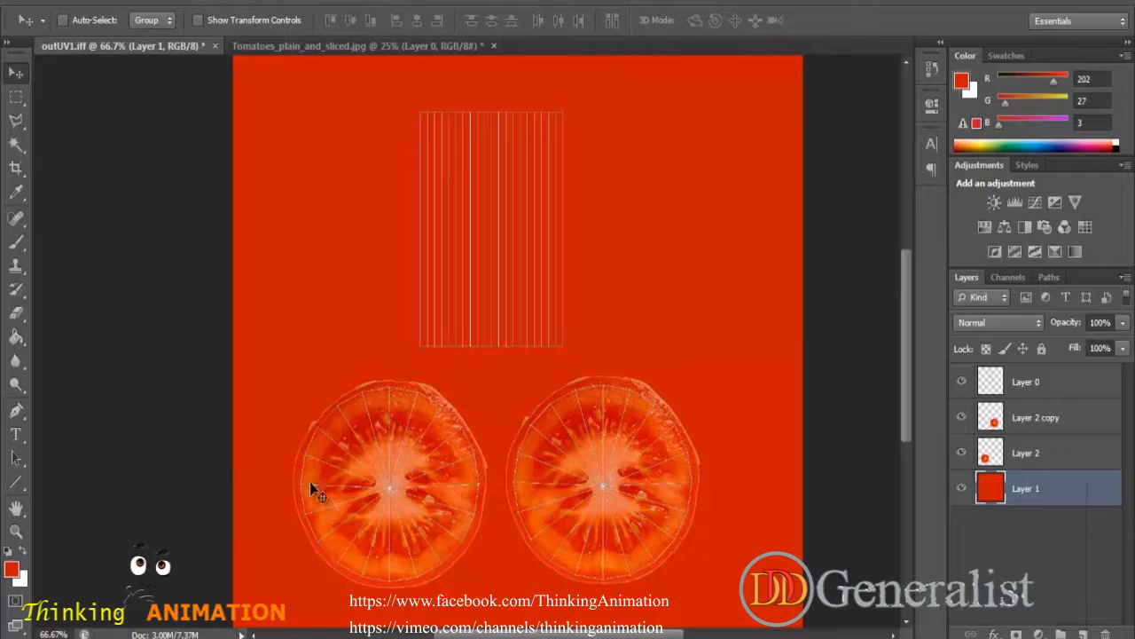
# Hide the UV wireframe layer (Layer 0) and set up saving the document in JPEG format.
pyautogui.click(963, 383)
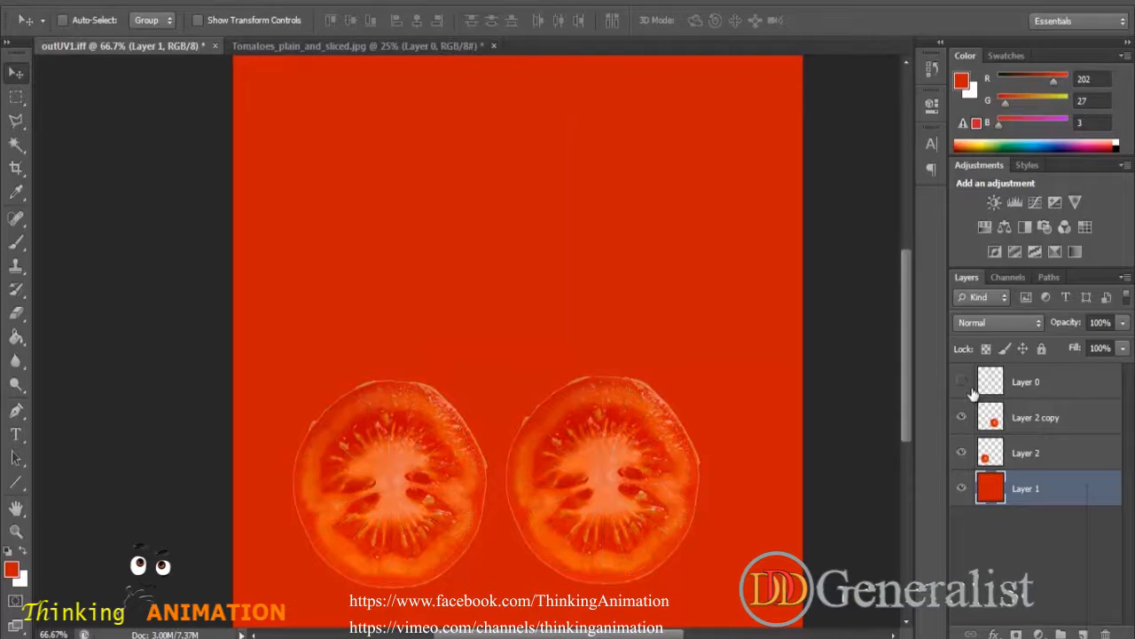
pyautogui.click(61, 5)
pyautogui.click(84, 214)
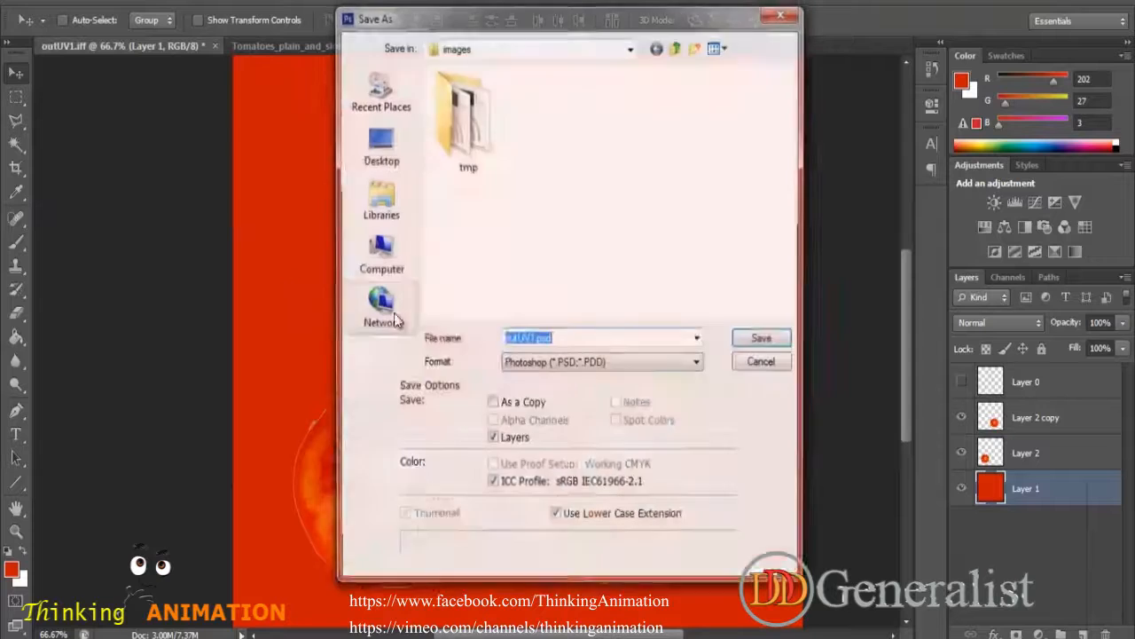
pyautogui.click(583, 363)
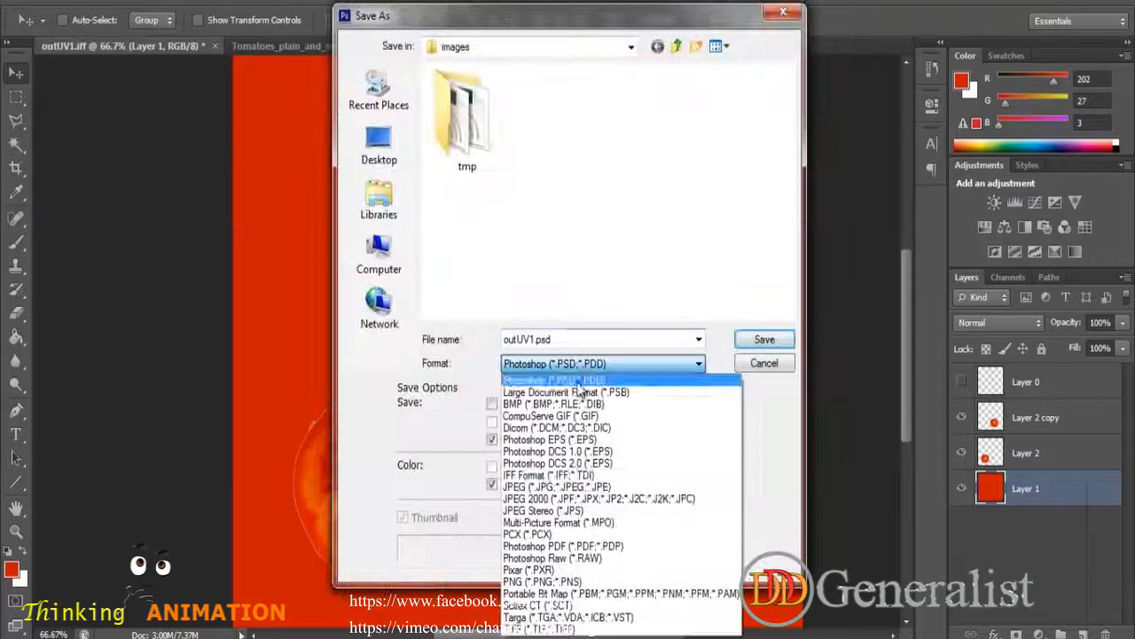
pyautogui.click(532, 487)
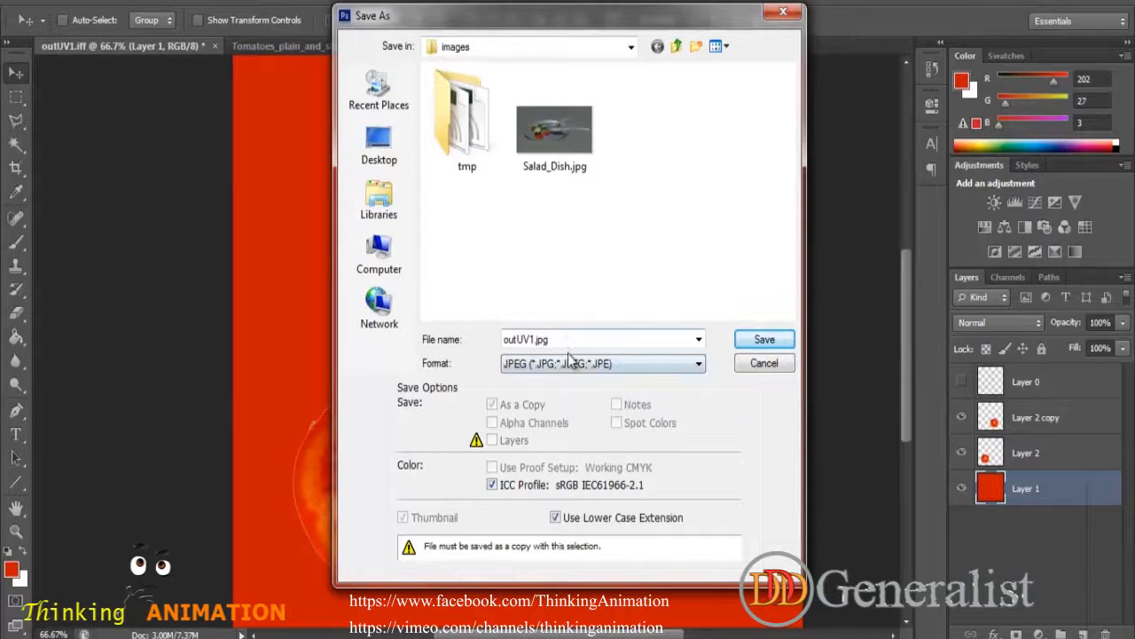
# Save the JPEG in the project's sourceimages\Vegetable folder, replacing the existing tomato01.jpg.
pyautogui.click(675, 46)
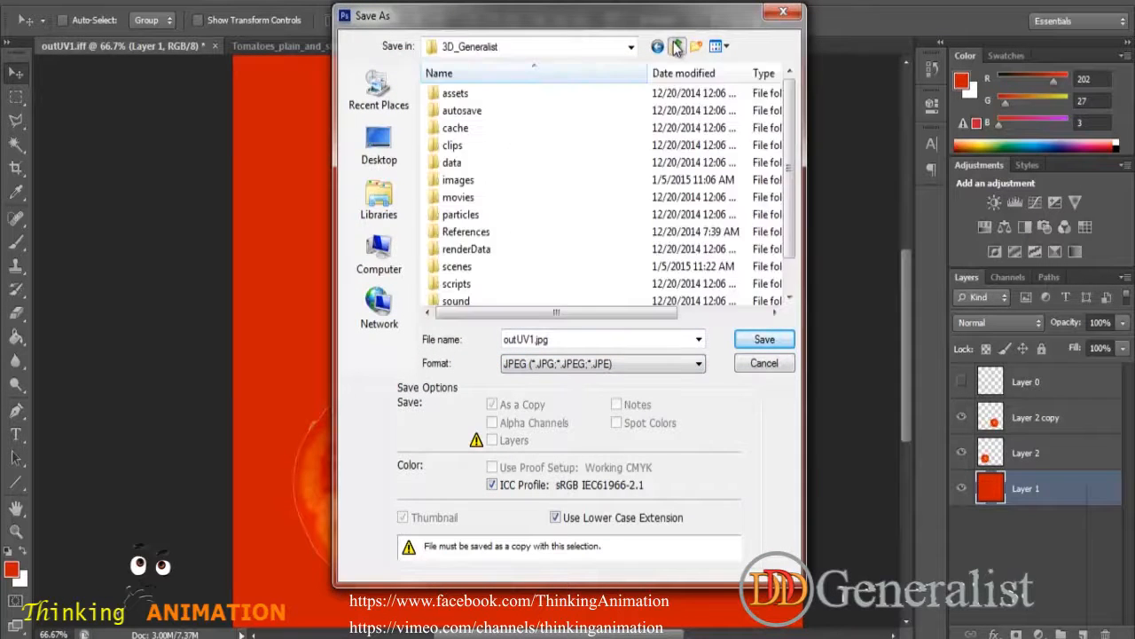
pyautogui.click(479, 232)
pyautogui.scroll(-1, 532, 257)
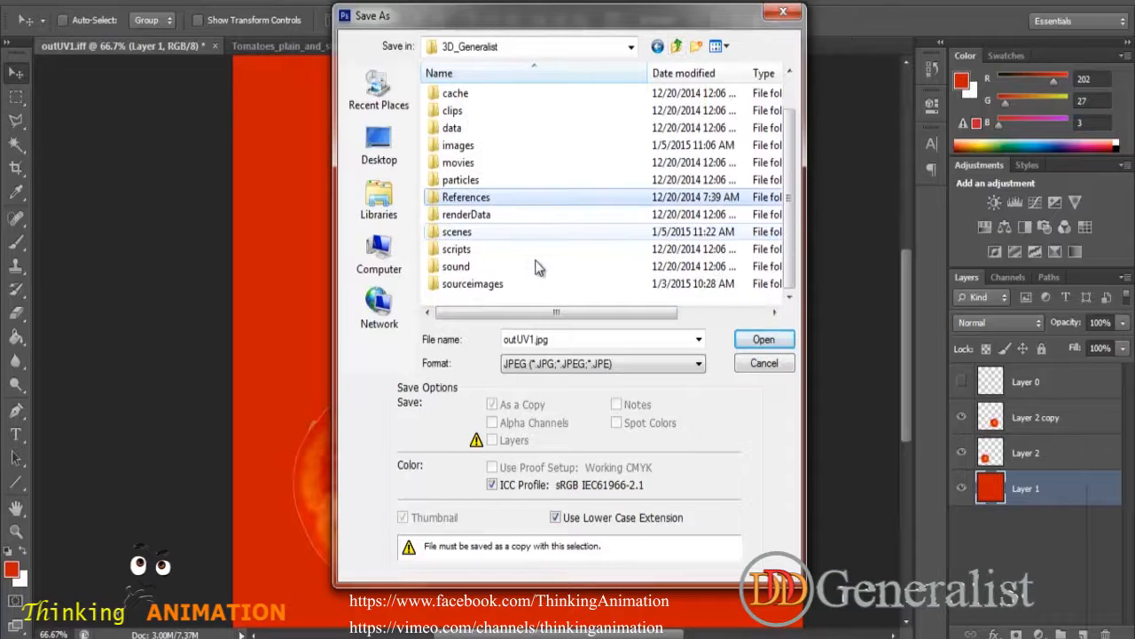
pyautogui.doubleClick(497, 284)
pyautogui.doubleClick(478, 110)
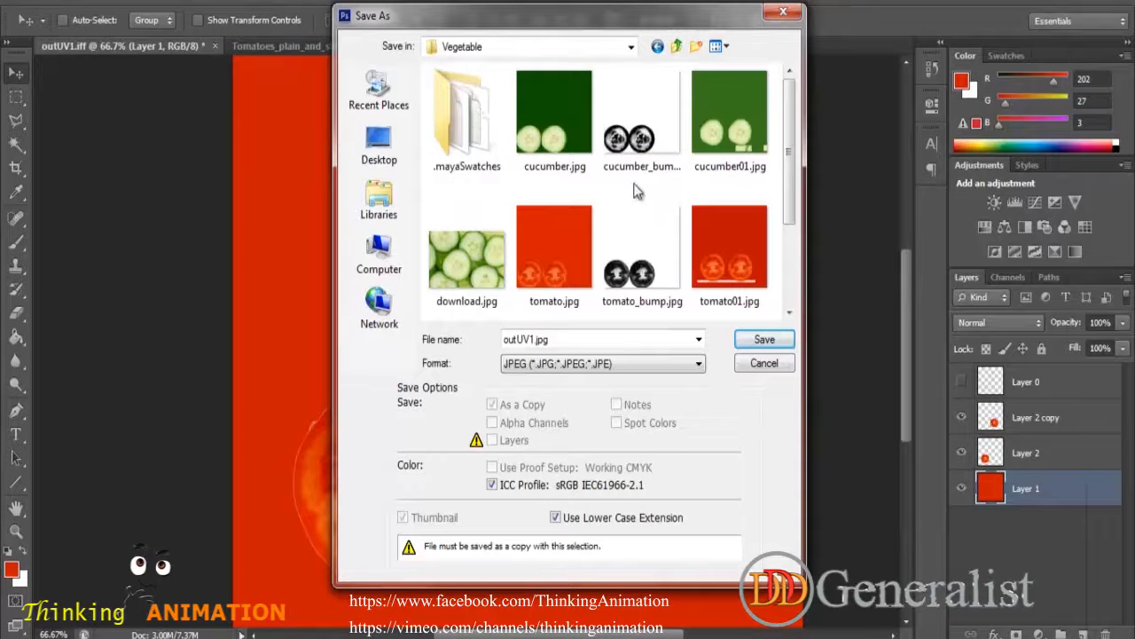
pyautogui.moveTo(786, 153); pyautogui.dragTo(786, 228)
pyautogui.click(743, 156)
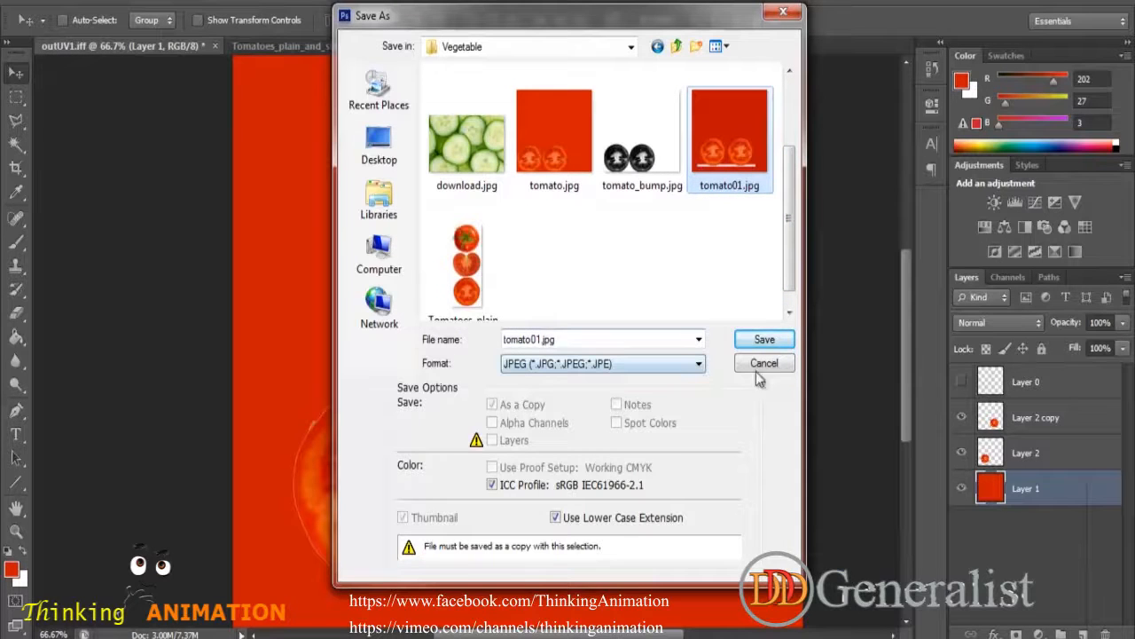
pyautogui.click(761, 339)
pyautogui.click(492, 246)
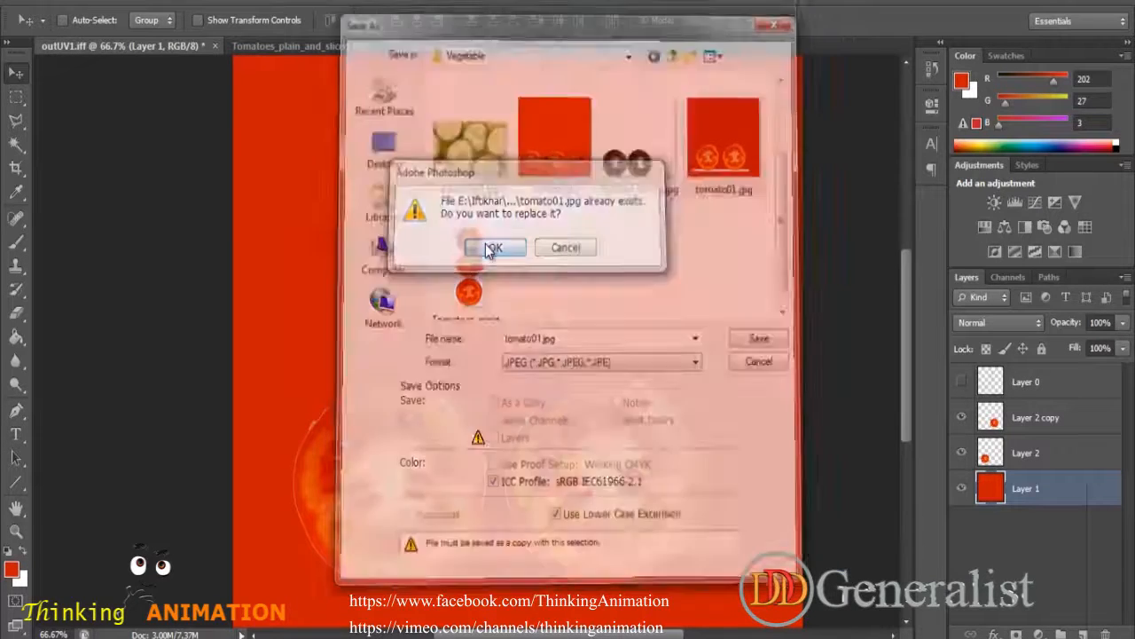
pyautogui.click(667, 155)
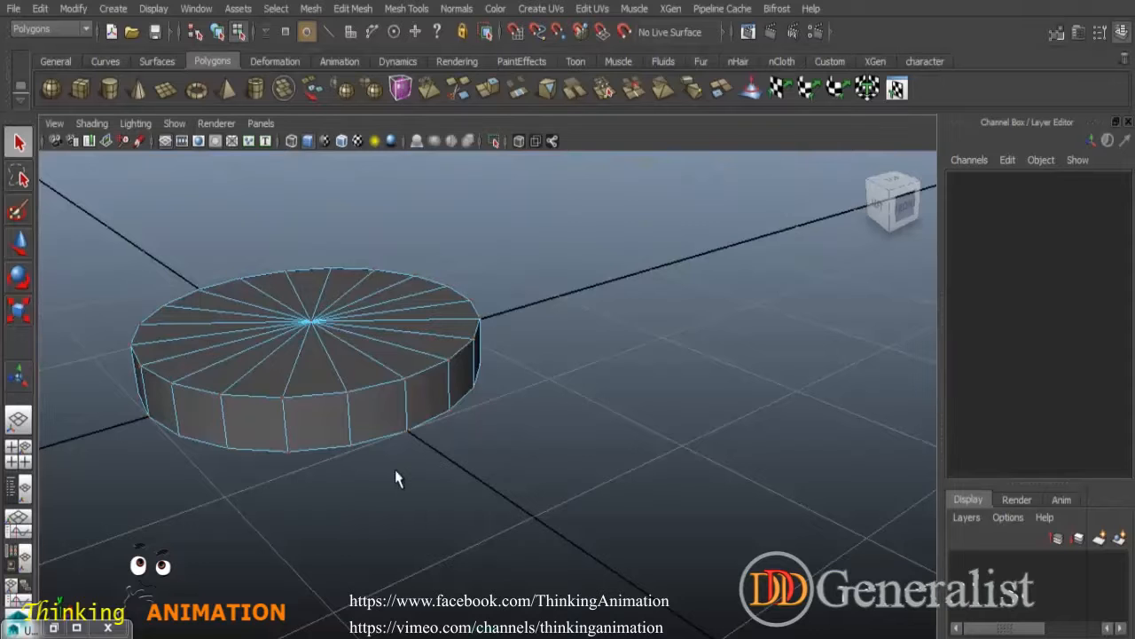
# In Maya, select the disc as a whole object, bring back the UV Texture Editor and assign the disc a new Blinn material.
pyautogui.moveTo(400, 246); pyautogui.dragTo(456, 266, button='right')
pyautogui.click(421, 322)
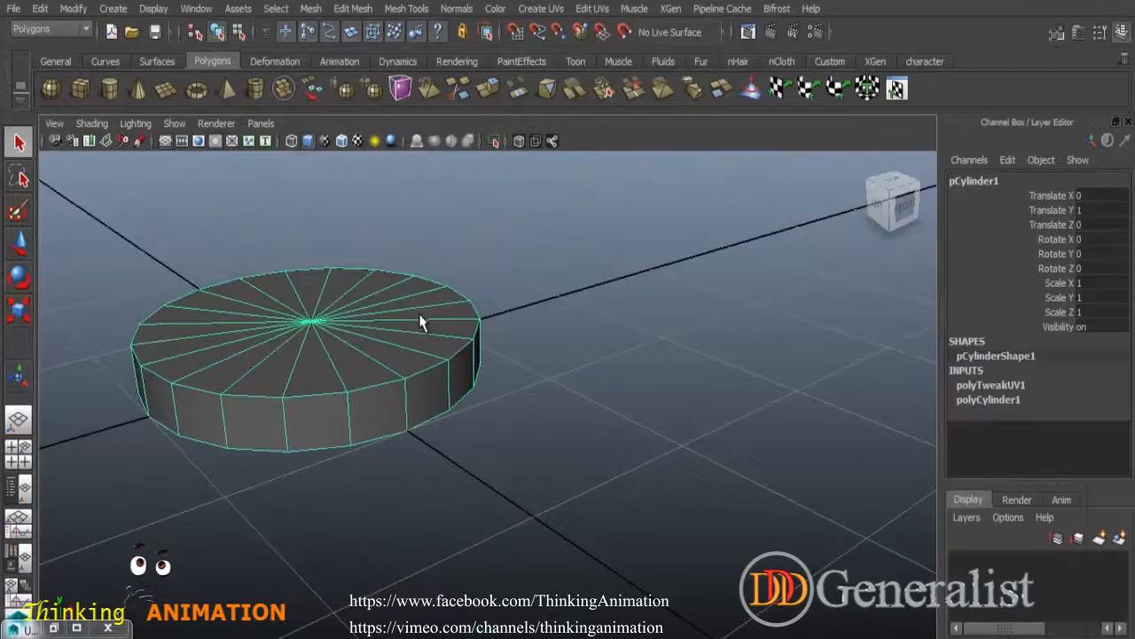
pyautogui.click(54, 628)
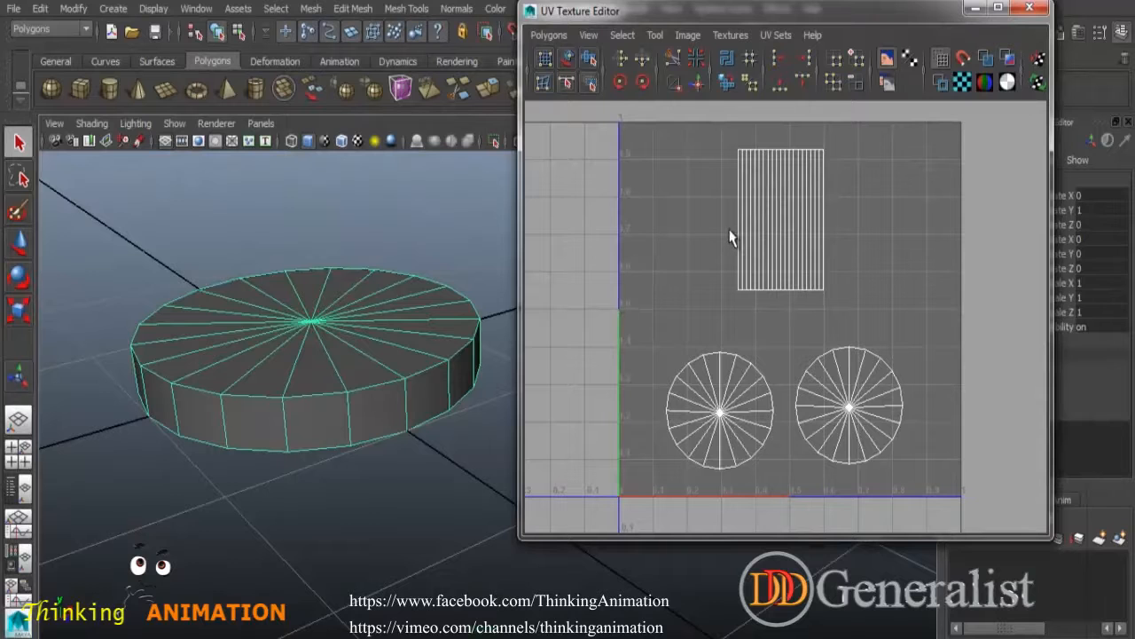
pyautogui.moveTo(318, 308); pyautogui.dragTo(312, 610, button='right')
pyautogui.moveTo(530, 131); pyautogui.dragTo(518, 77)
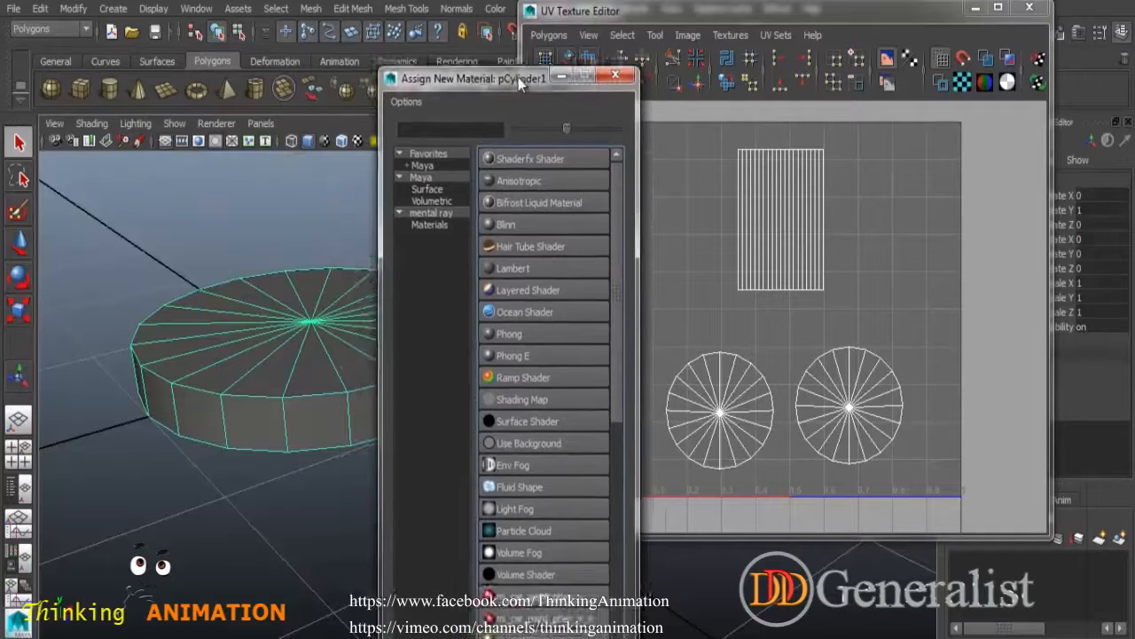
pyautogui.click(533, 221)
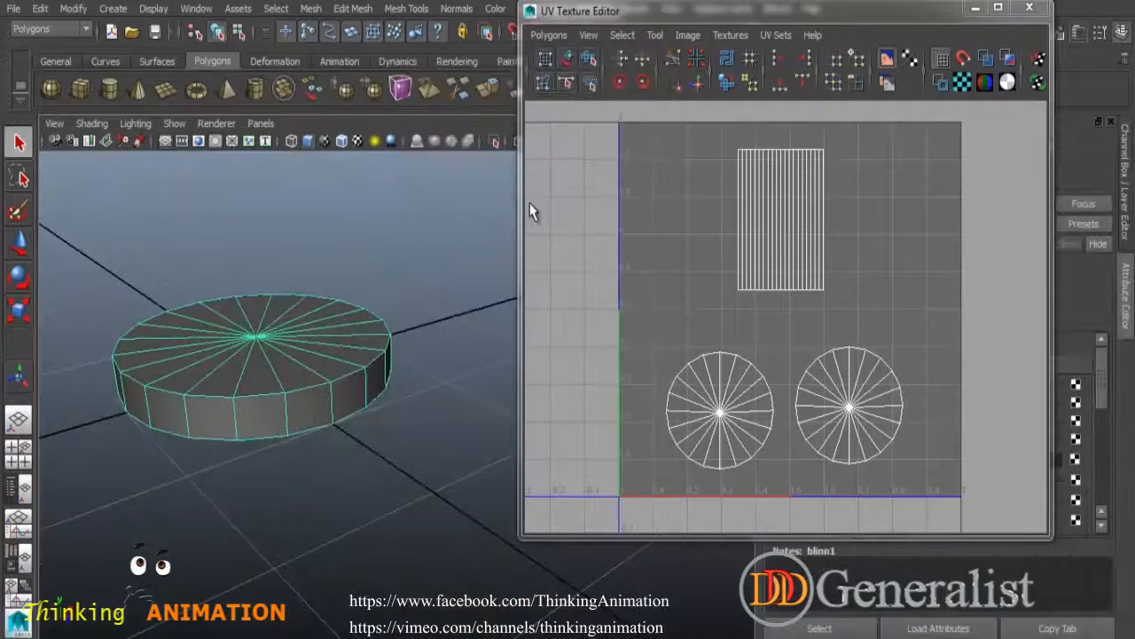
# Map a File texture to the Blinn's color and load tomato01.jpg from the Vegetable folder.
pyautogui.moveTo(937, 16); pyautogui.dragTo(569, 18)
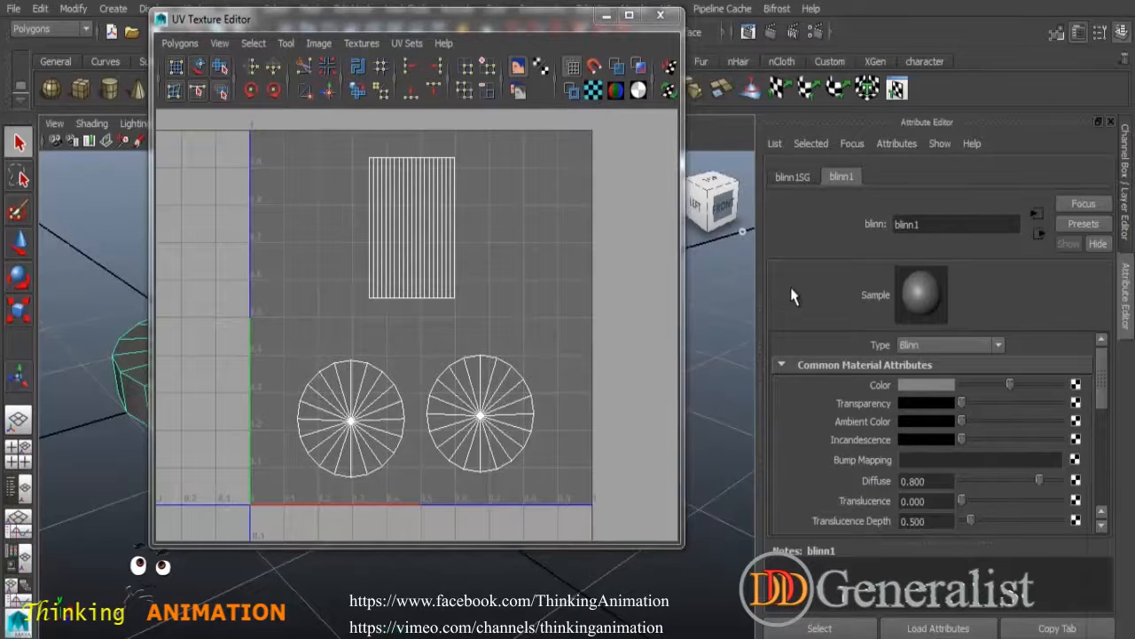
pyautogui.moveTo(579, 219); pyautogui.dragTo(466, 79)
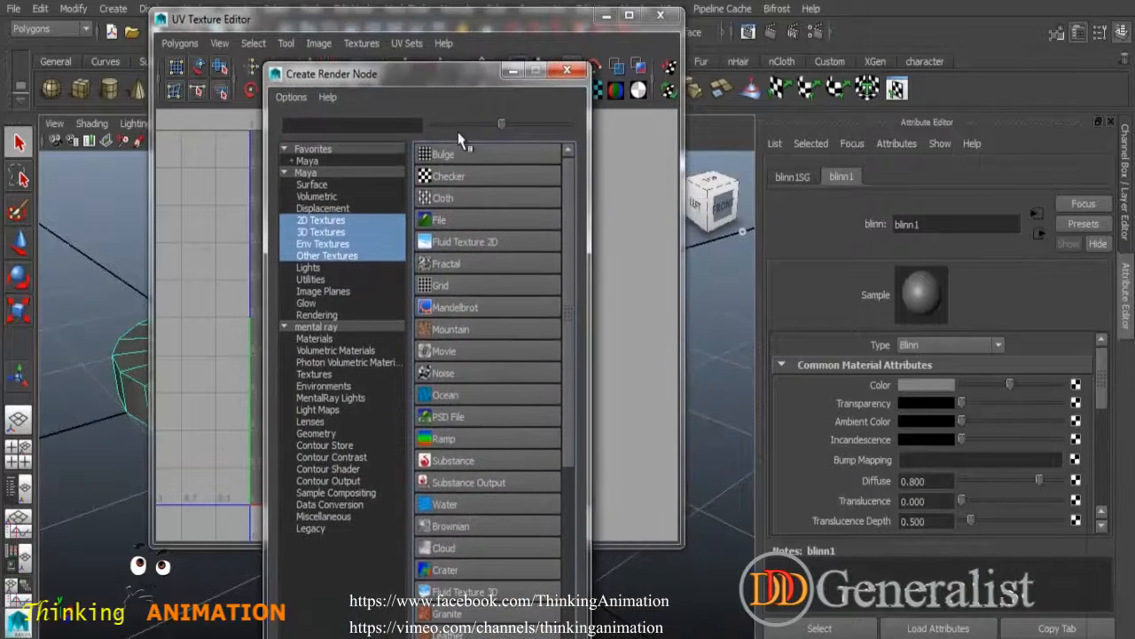
pyautogui.click(444, 221)
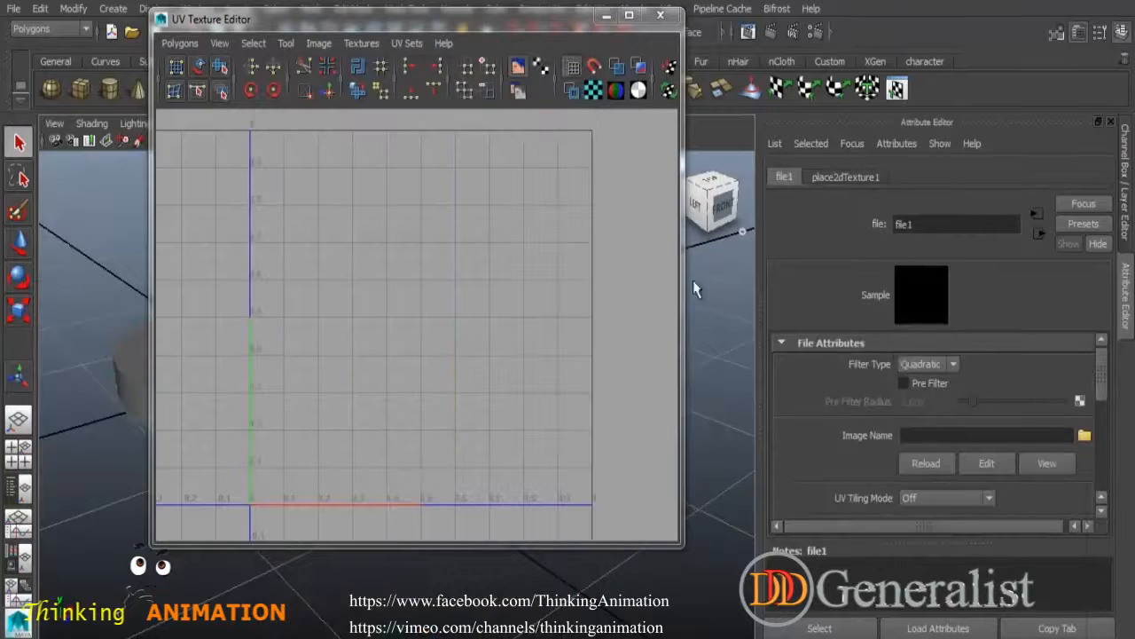
pyautogui.click(1085, 435)
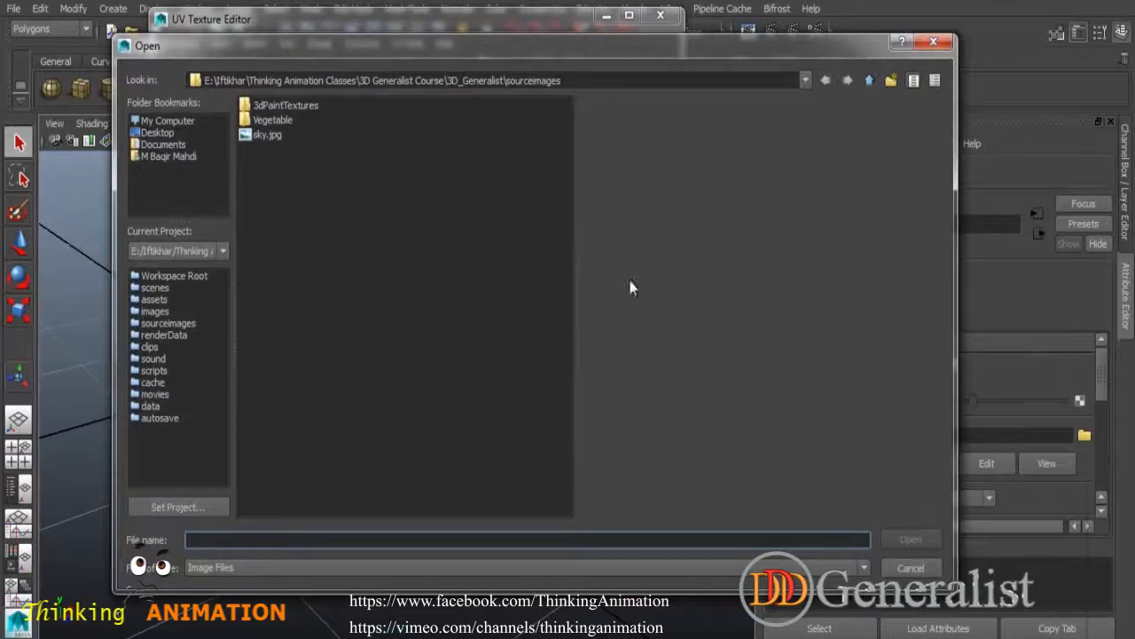
pyautogui.doubleClick(288, 120)
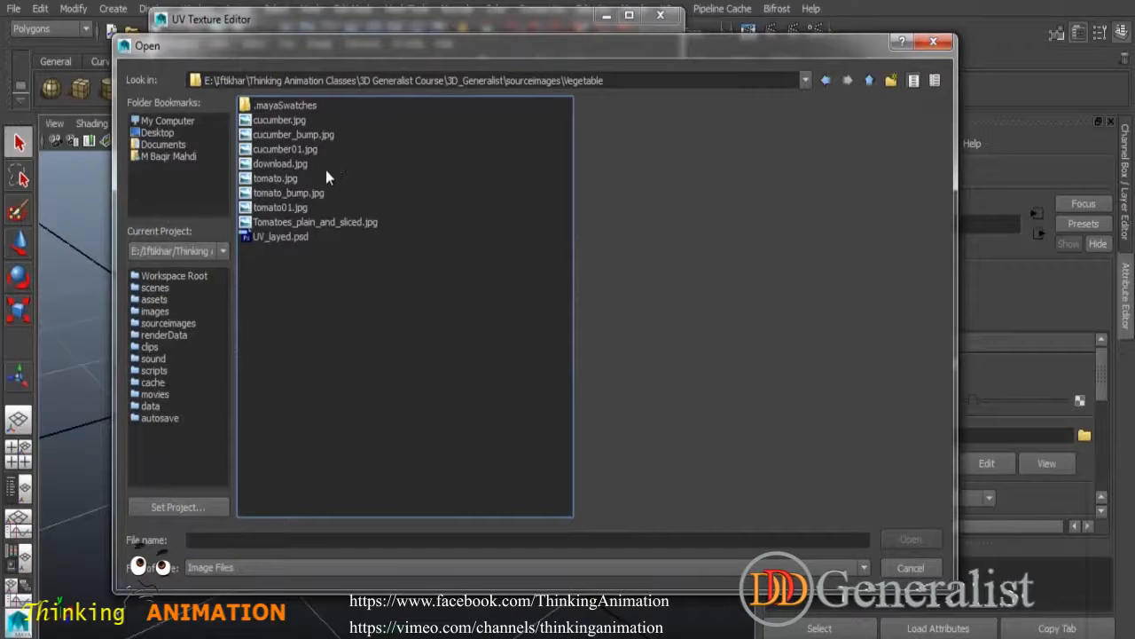
pyautogui.click(304, 208)
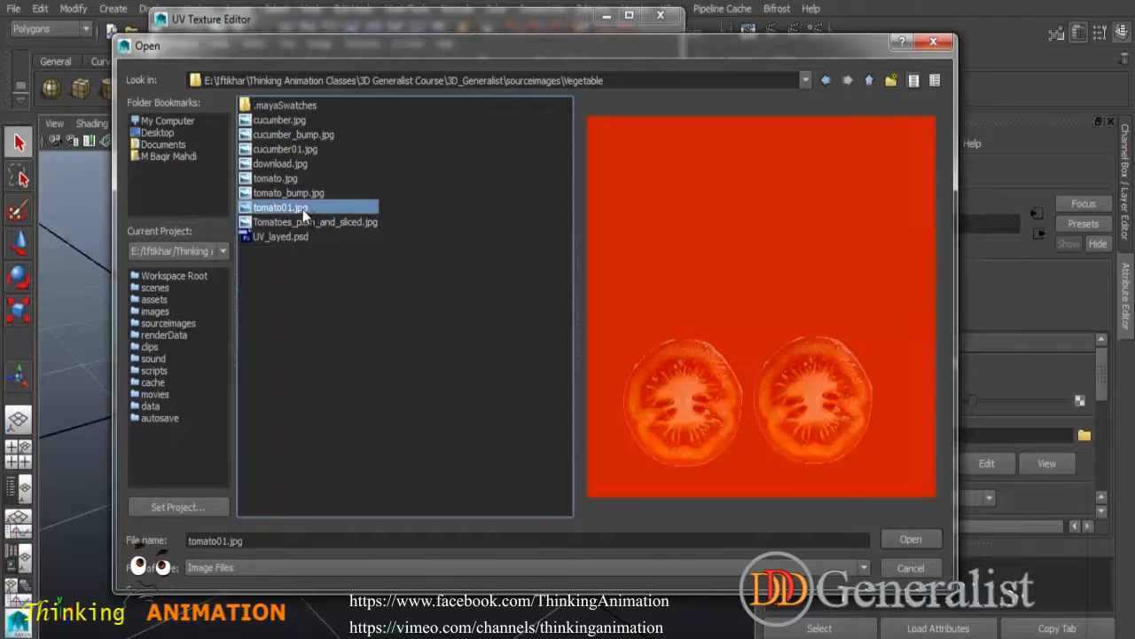
pyautogui.click(930, 540)
# Compare the disc's UV shells with the tomato texture in the UV Texture Editor, and with the wireframe layer in Photoshop.
pyautogui.moveTo(530, 23); pyautogui.dragTo(788, 24)
pyautogui.click(333, 380)
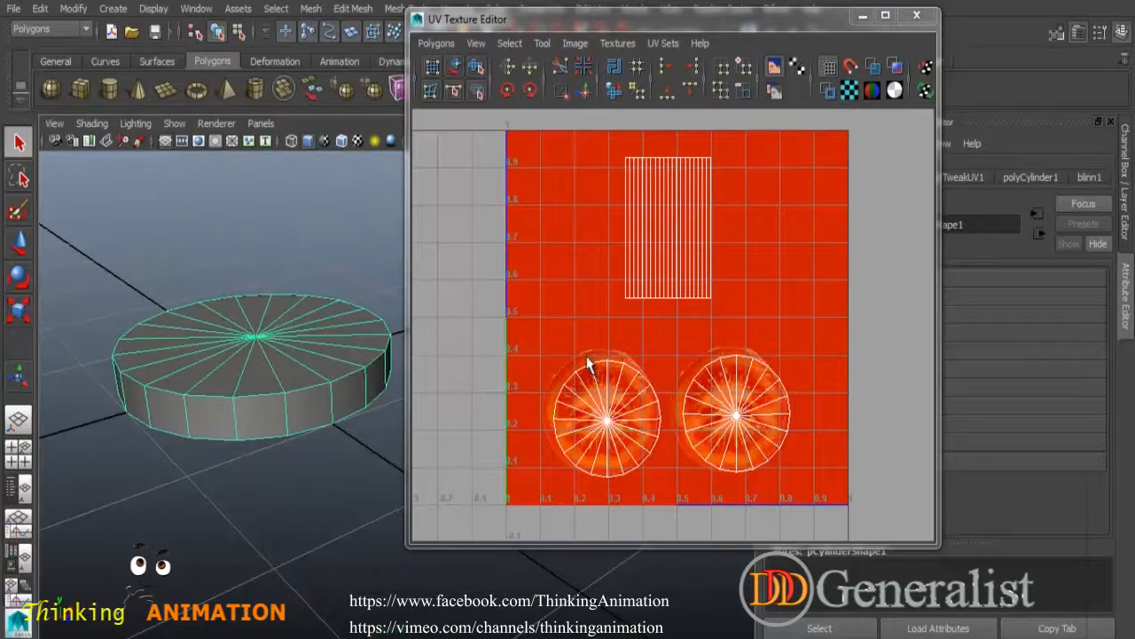
pyautogui.click(190, 637)
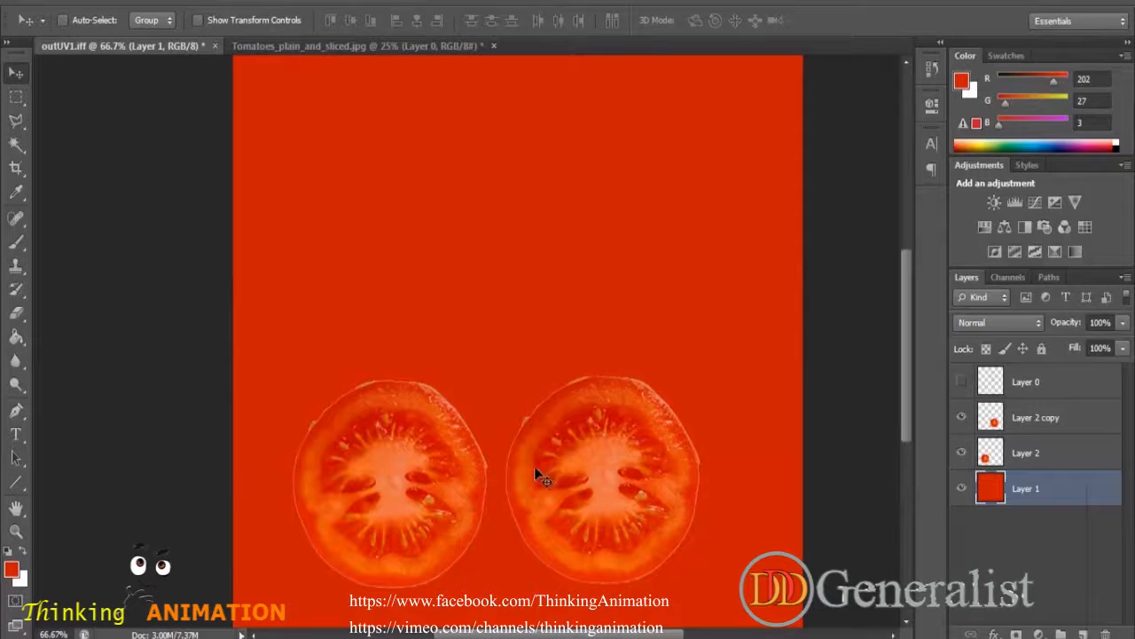
pyautogui.click(962, 381)
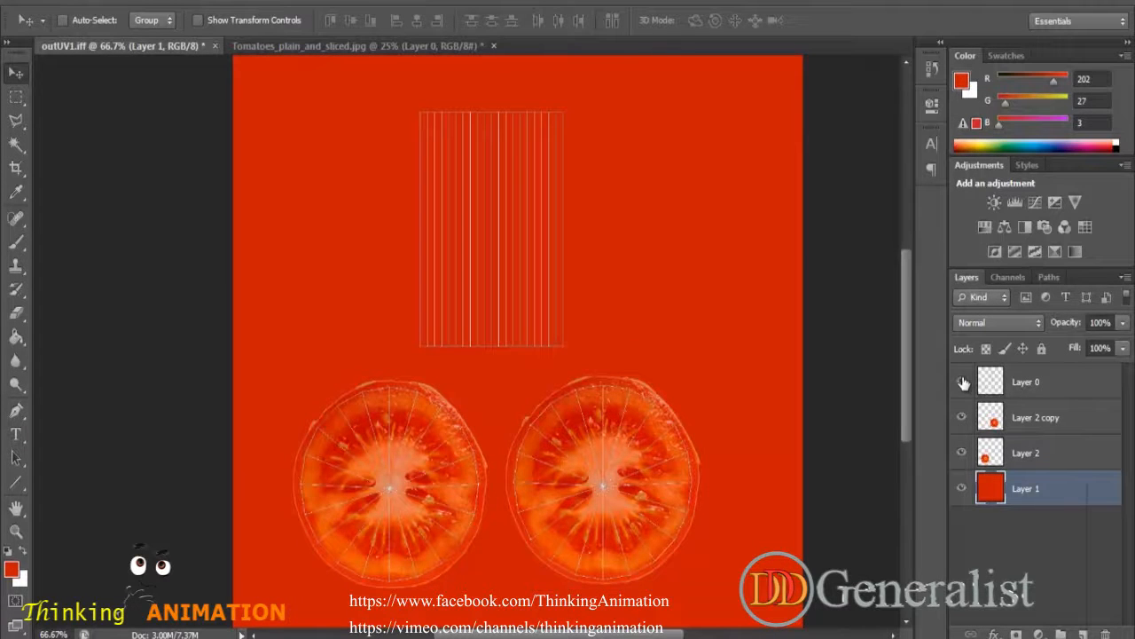
pyautogui.click(962, 381)
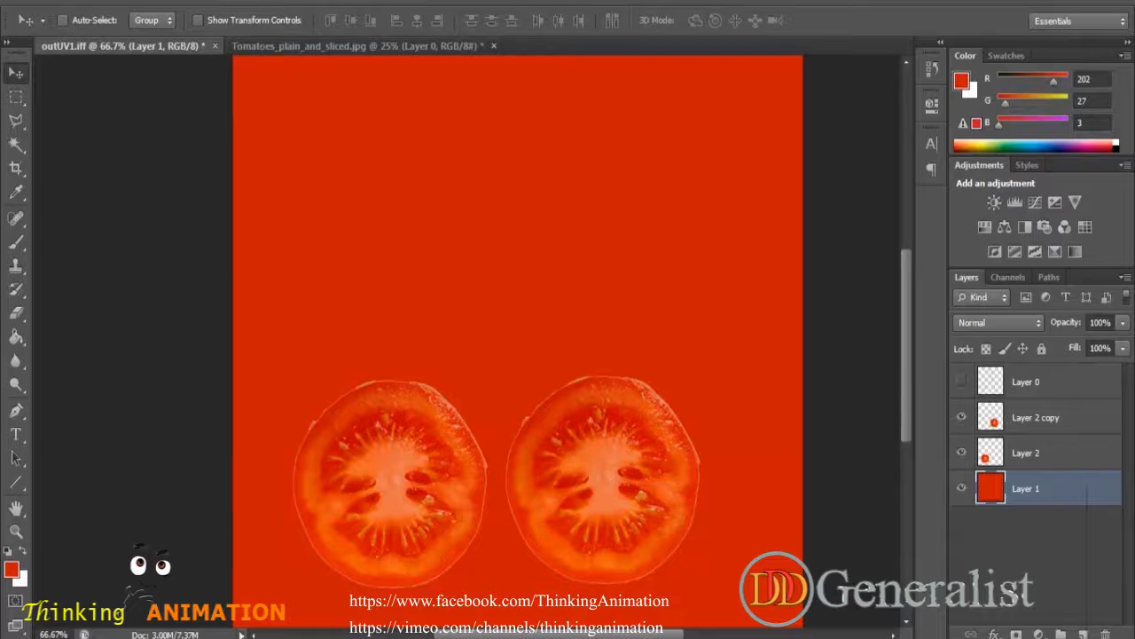
# Switch to Windows Explorer and delete the old UV snapshot outUV1.iff from the project's images folder.
pyautogui.moveTo(200, 635)
pyautogui.click(109, 559)
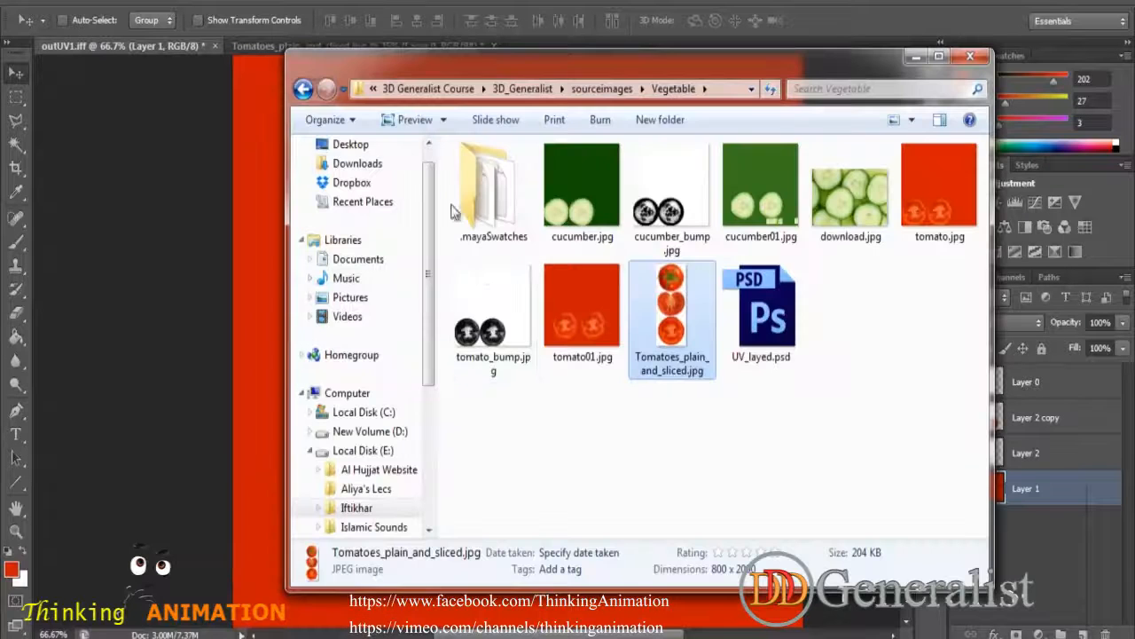
pyautogui.click(303, 88)
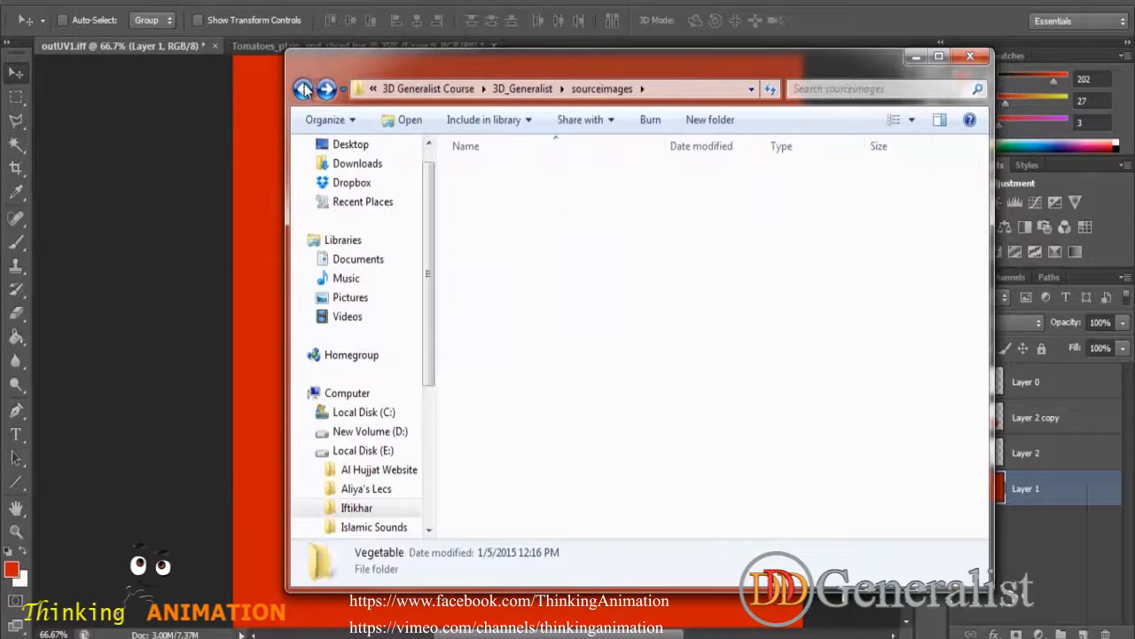
pyautogui.click(303, 89)
pyautogui.doubleClick(492, 264)
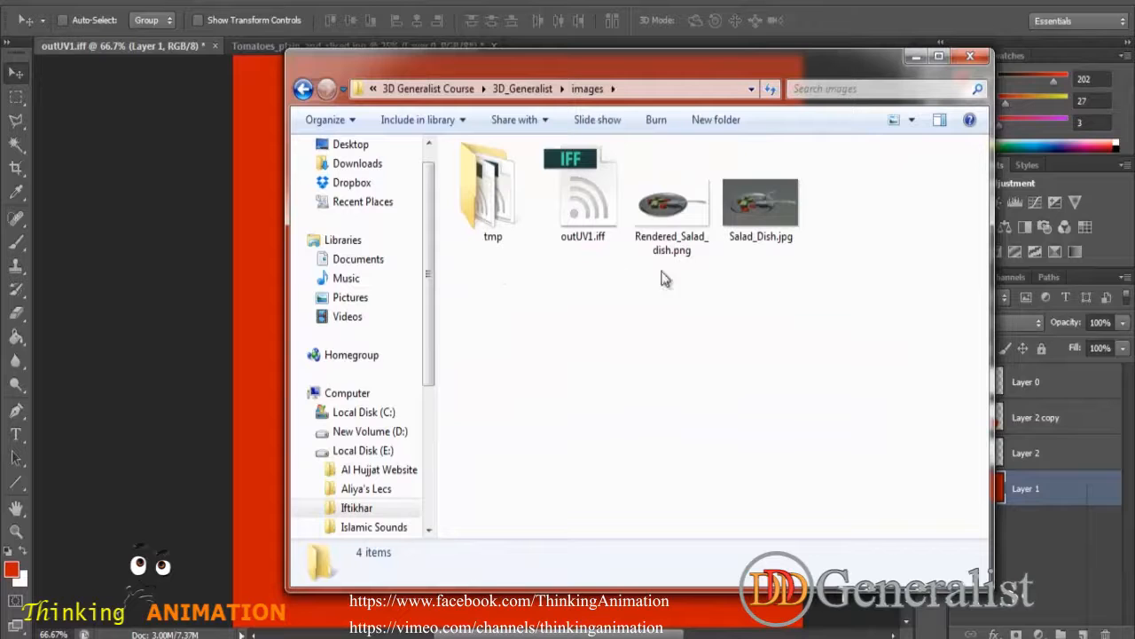
pyautogui.click(609, 221)
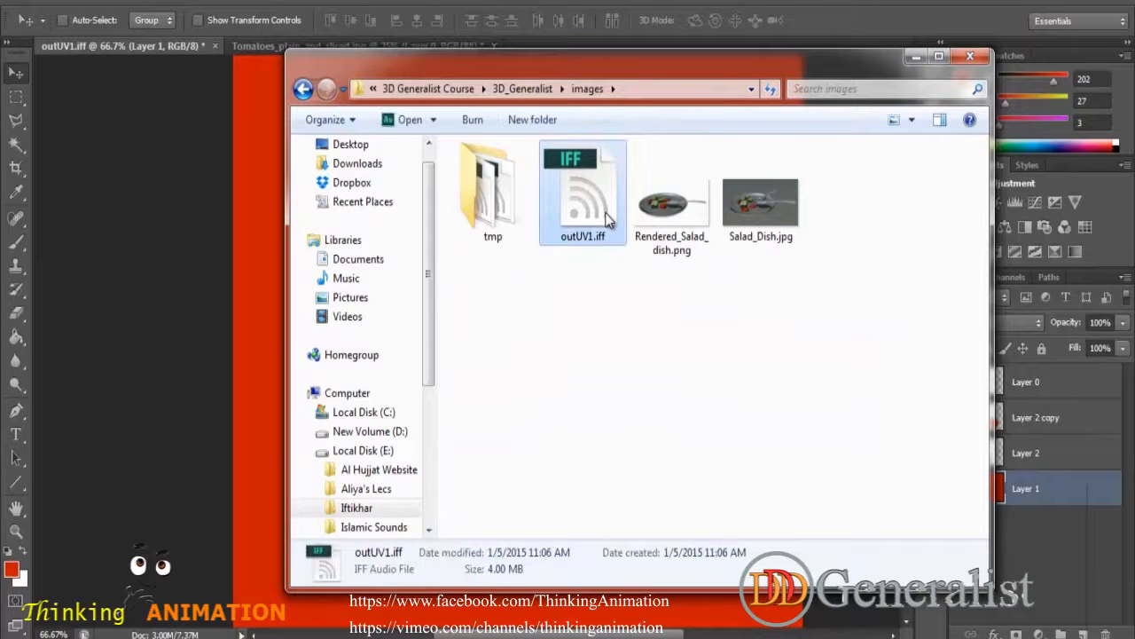
pyautogui.press('Delete')
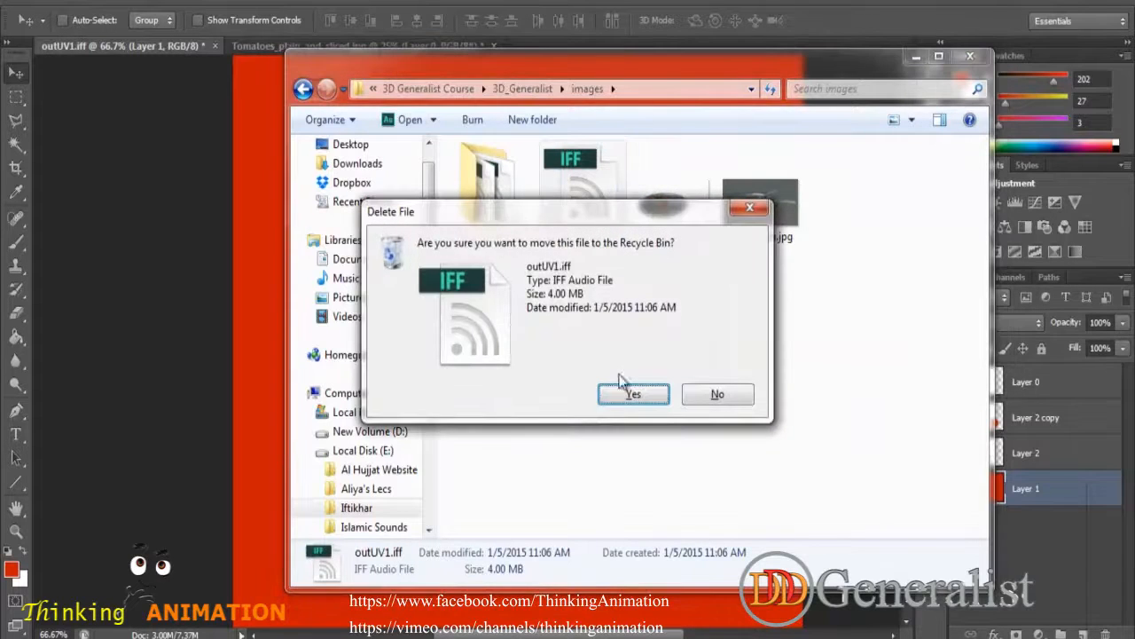
pyautogui.click(632, 389)
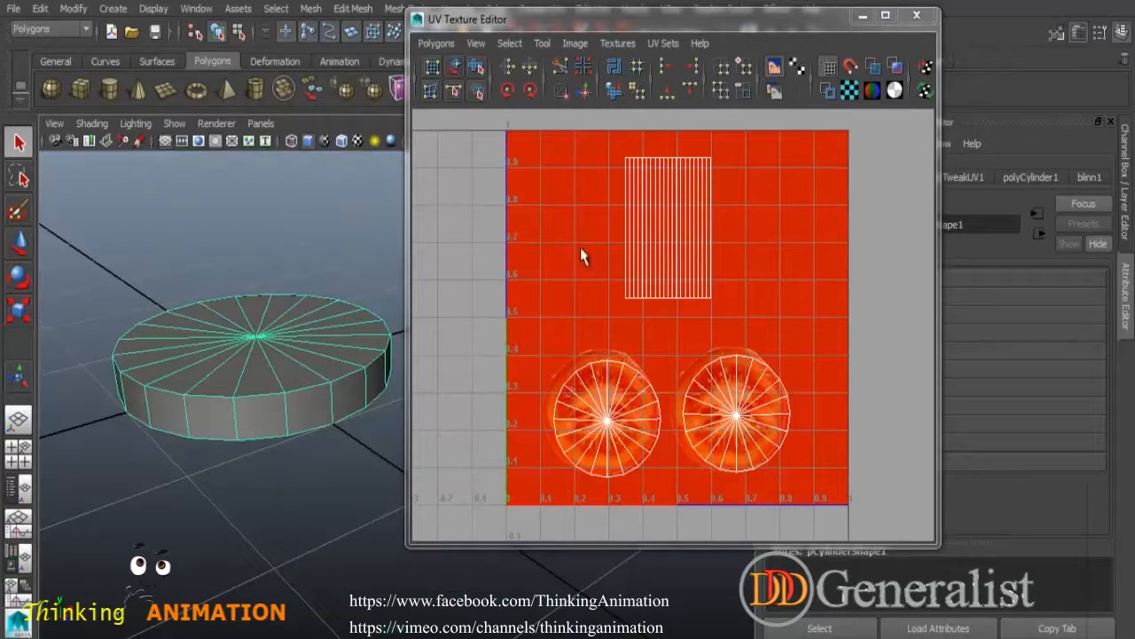
# Assign the disc a fresh, untextured Blinn material and select all of its UVs.
pyautogui.moveTo(308, 327); pyautogui.dragTo(339, 608, button='right')
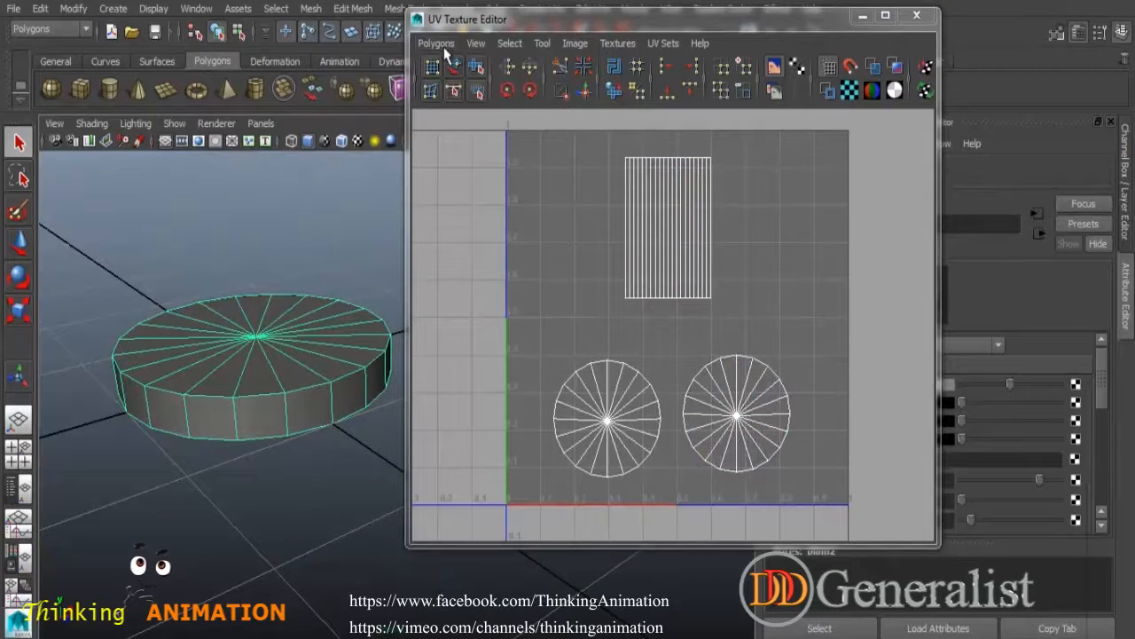
pyautogui.rightClick(652, 281)
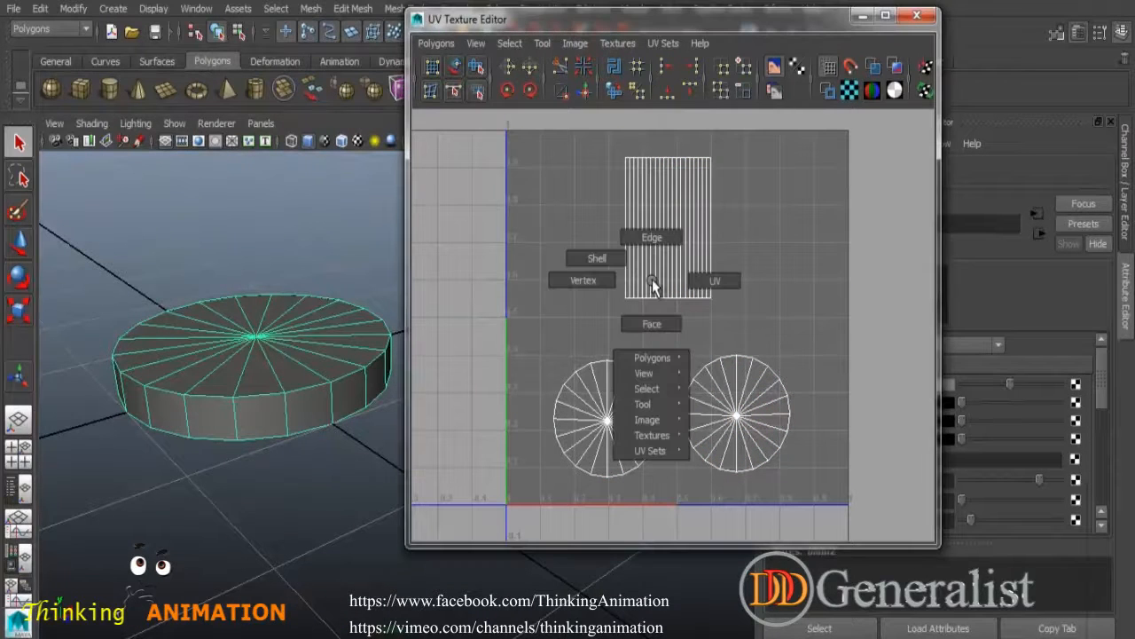
pyautogui.click(716, 280)
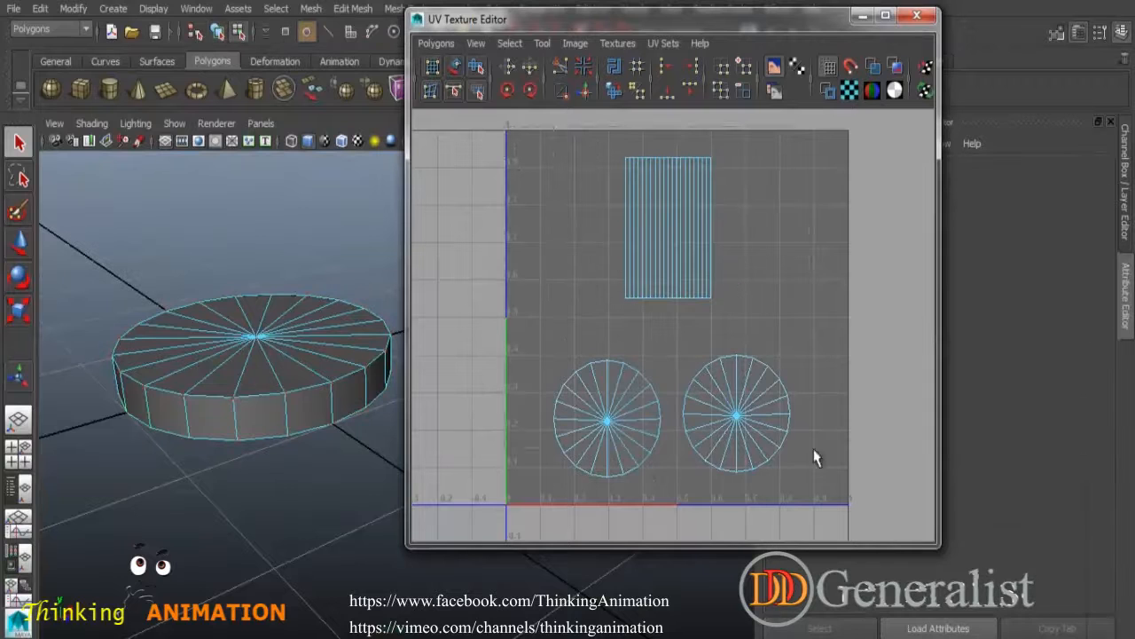
pyautogui.moveTo(814, 449); pyautogui.dragTo(861, 479)
# Export a UV snapshot named outUV to the project's images folder at 1024 x 1024 in Maya IFF format.
pyautogui.click(436, 43)
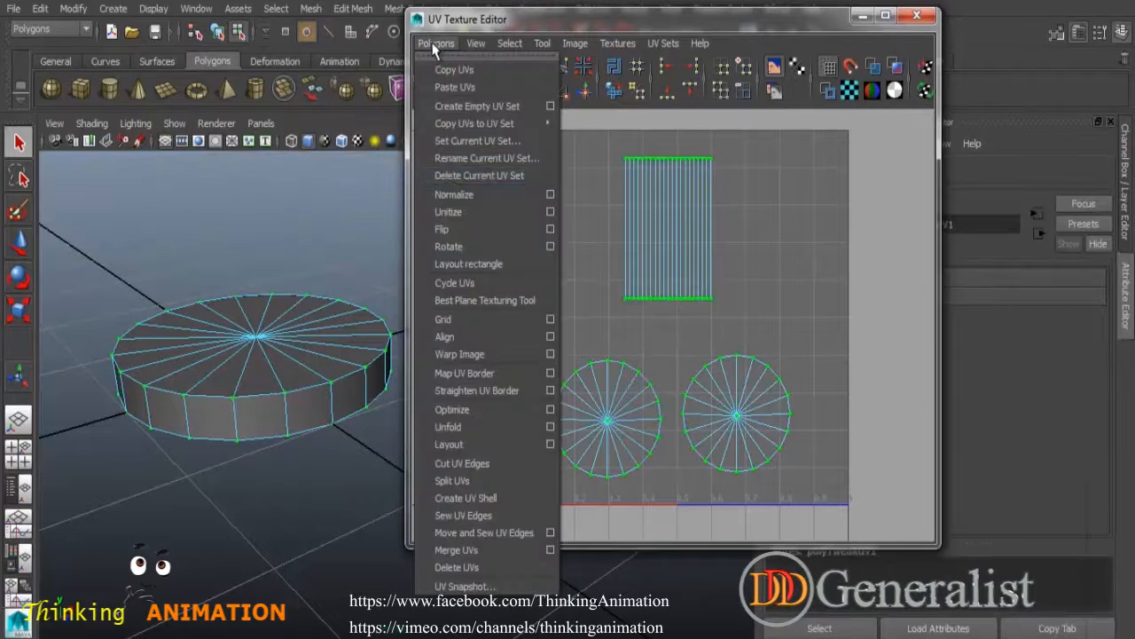
pyautogui.click(483, 589)
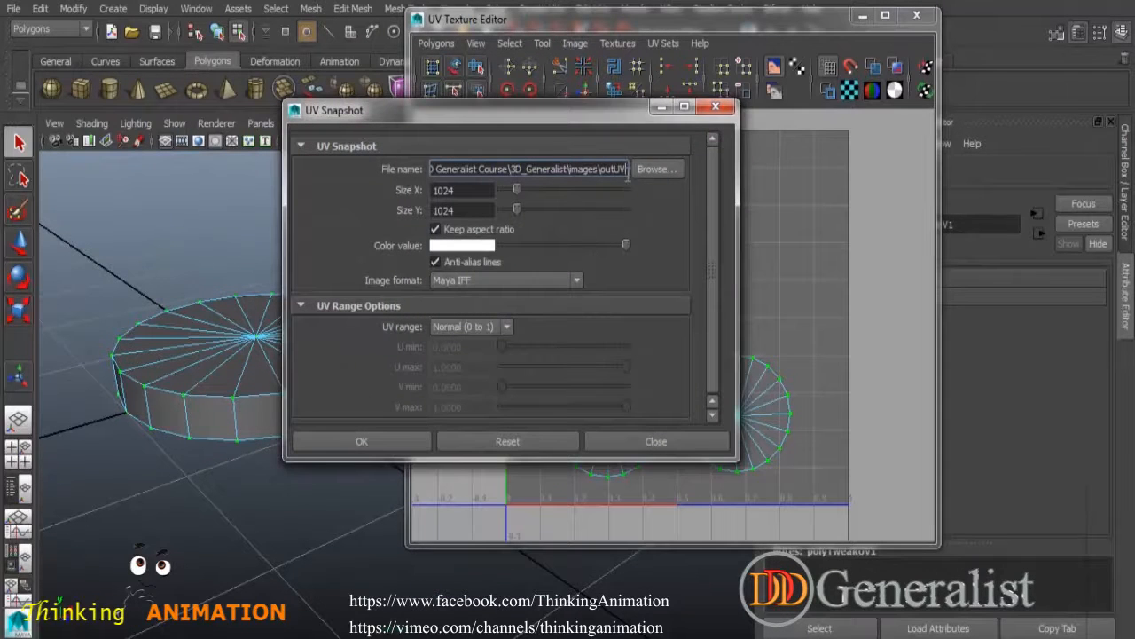
pyautogui.click(373, 443)
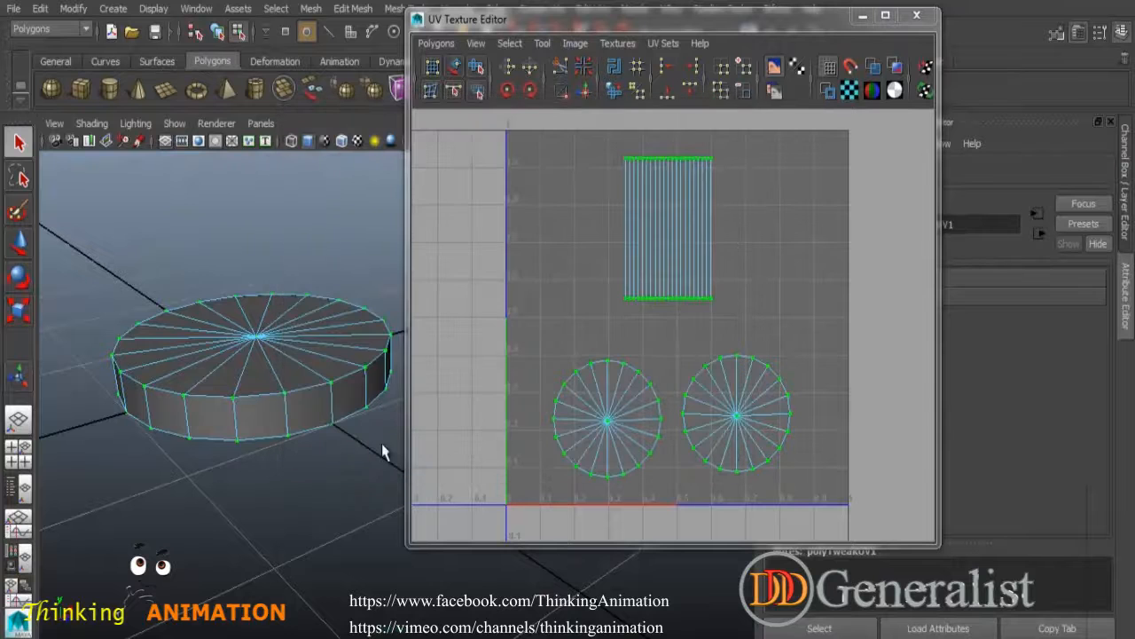
# Try placing the new outUV.iff snapshot into Photoshop's outUV1.iff document, aligned with the canvas as the topmost layer.
pyautogui.moveTo(190, 620)
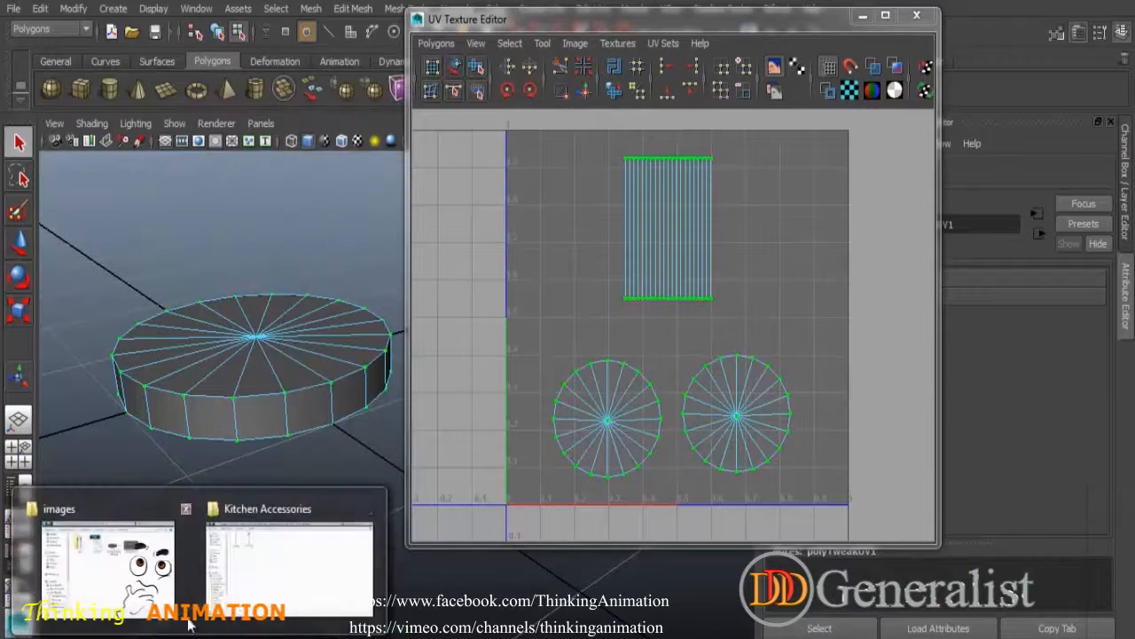
pyautogui.click(155, 575)
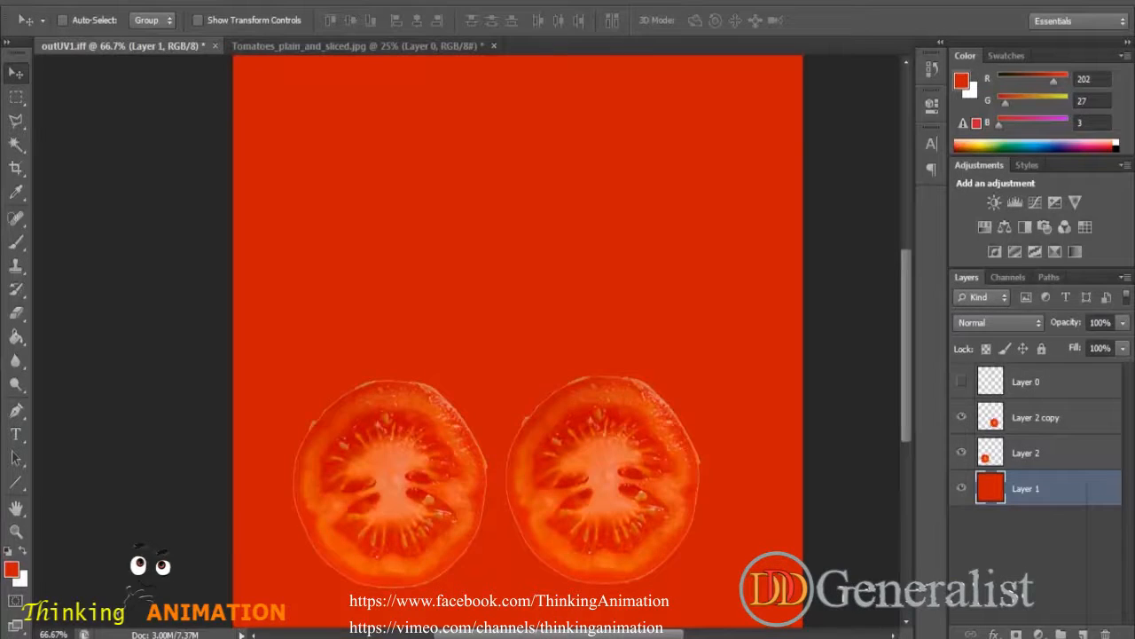
pyautogui.moveTo(177, 632)
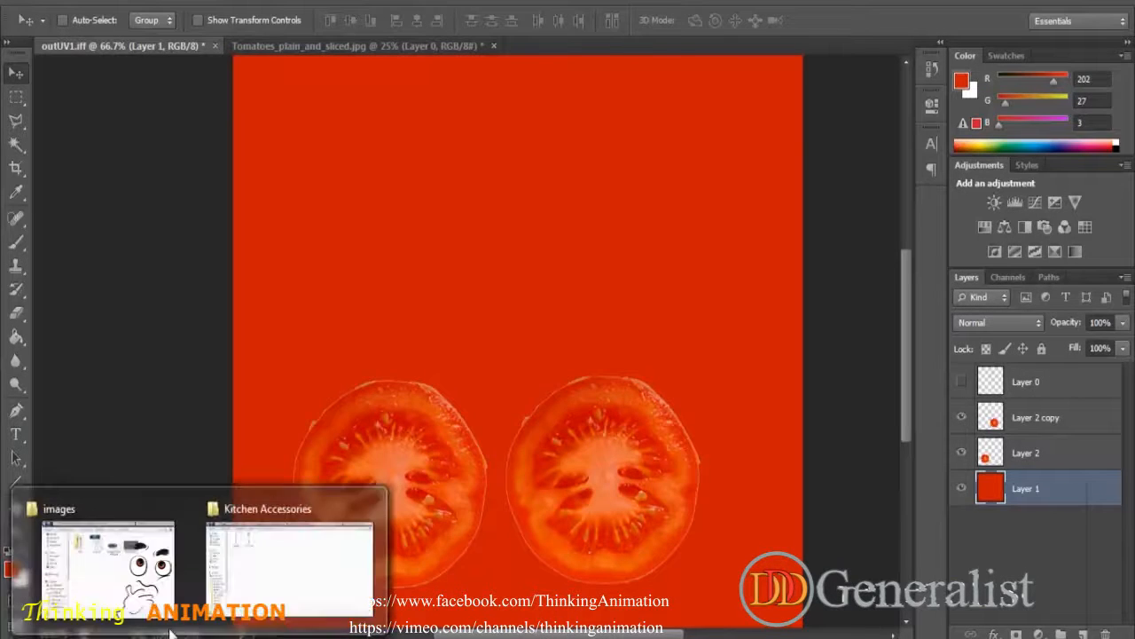
pyautogui.click(147, 586)
pyautogui.moveTo(595, 222); pyautogui.dragTo(272, 167)
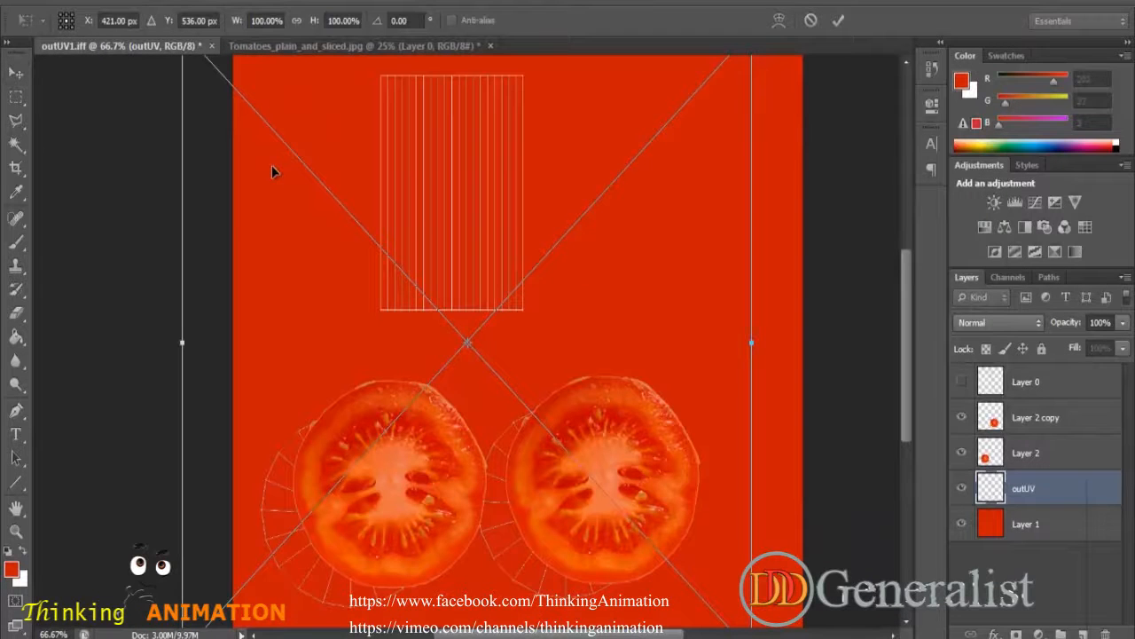
pyautogui.moveTo(708, 279); pyautogui.dragTo(763, 242)
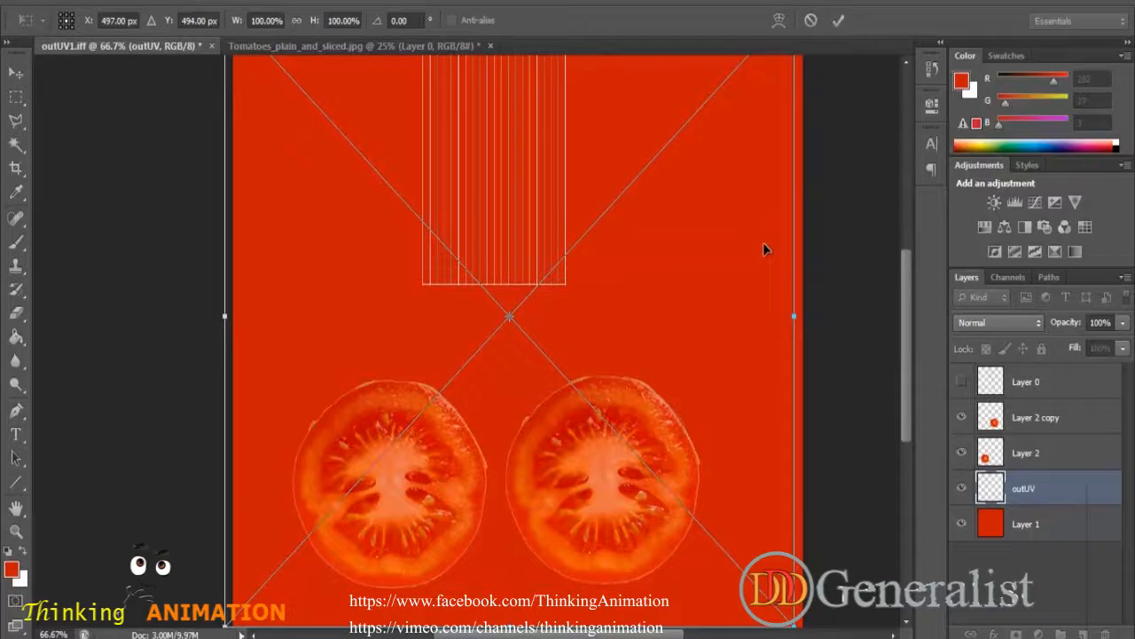
pyautogui.press('Return')
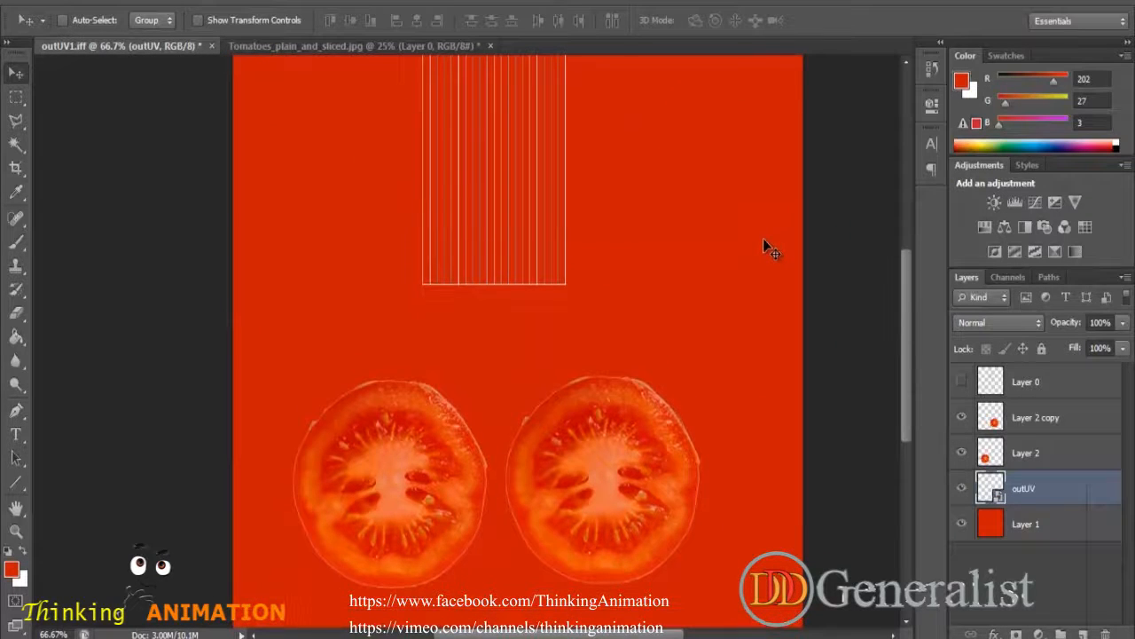
pyautogui.hotkey('ctrl', '-')
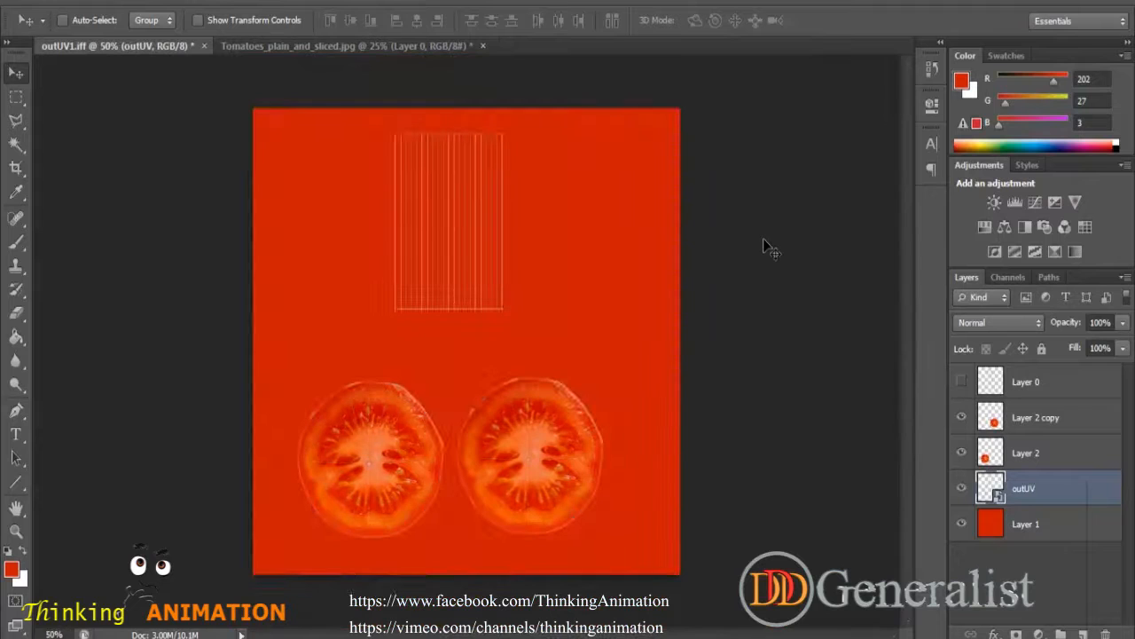
pyautogui.moveTo(1040, 492); pyautogui.dragTo(1045, 372)
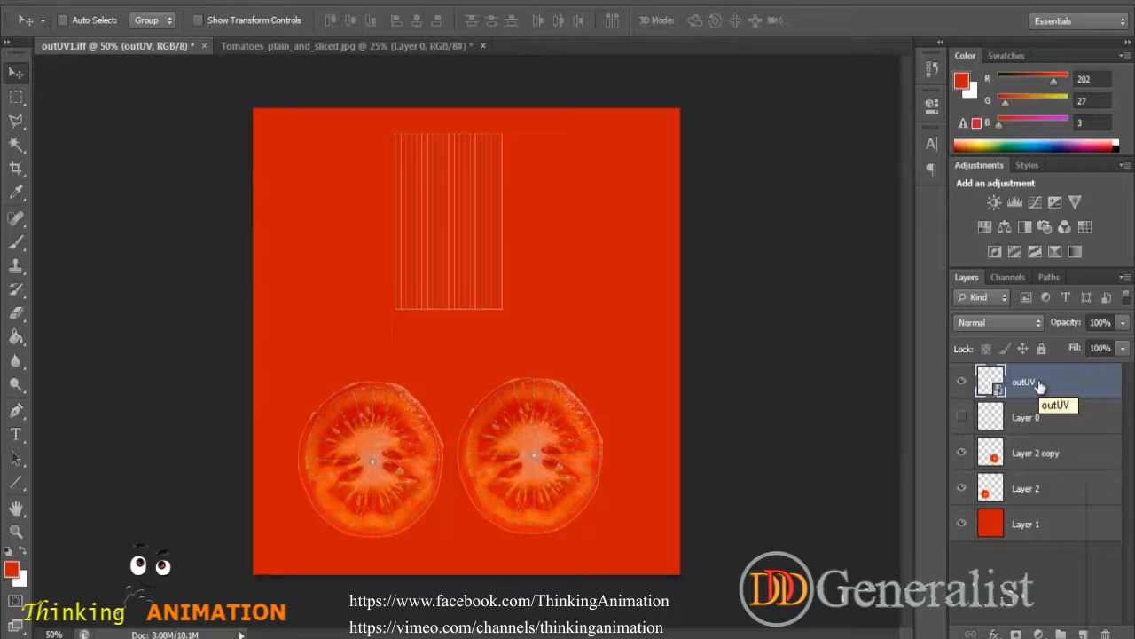
# Close the outUV1.iff document without saving its changes, keeping Tomatoes_plain_and_sliced.jpg open.
pyautogui.click(483, 47)
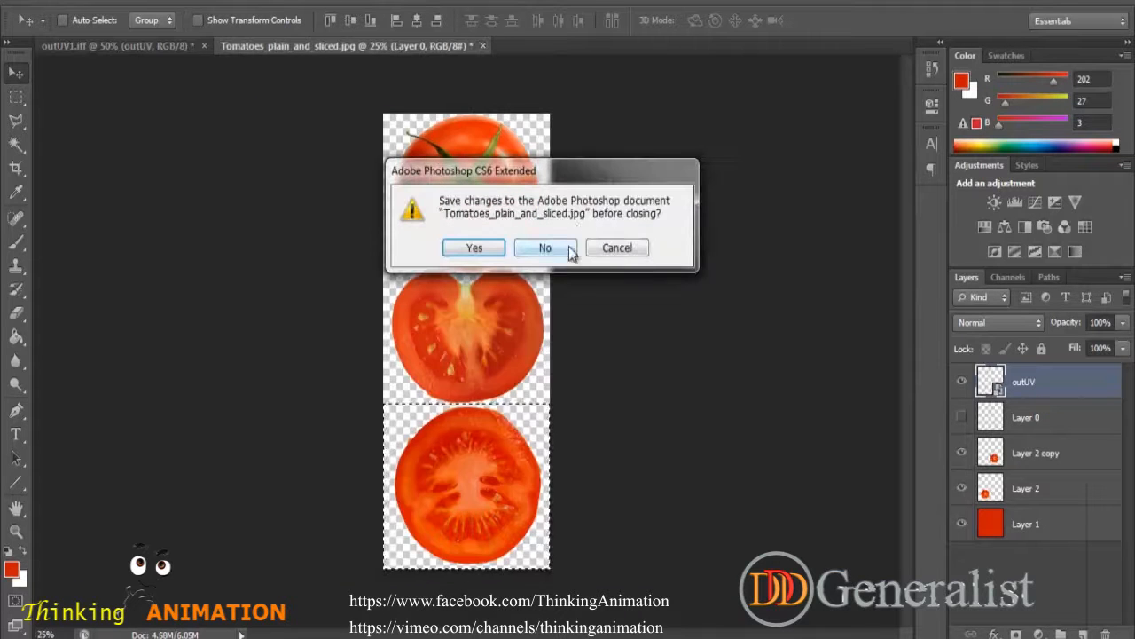
pyautogui.click(643, 253)
pyautogui.click(182, 47)
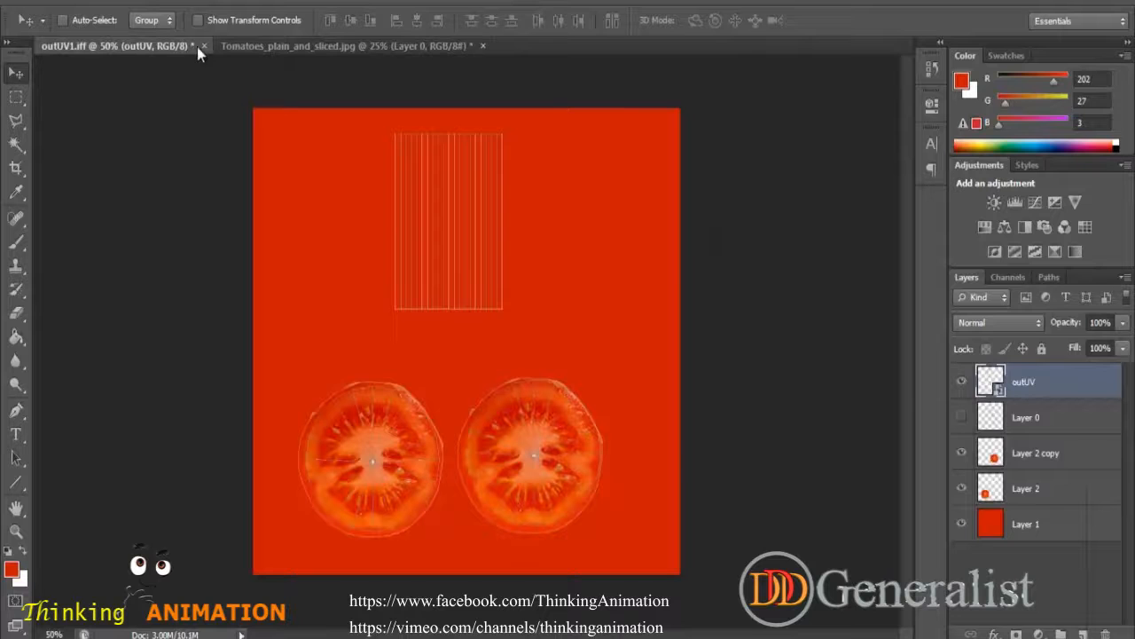
pyautogui.click(204, 46)
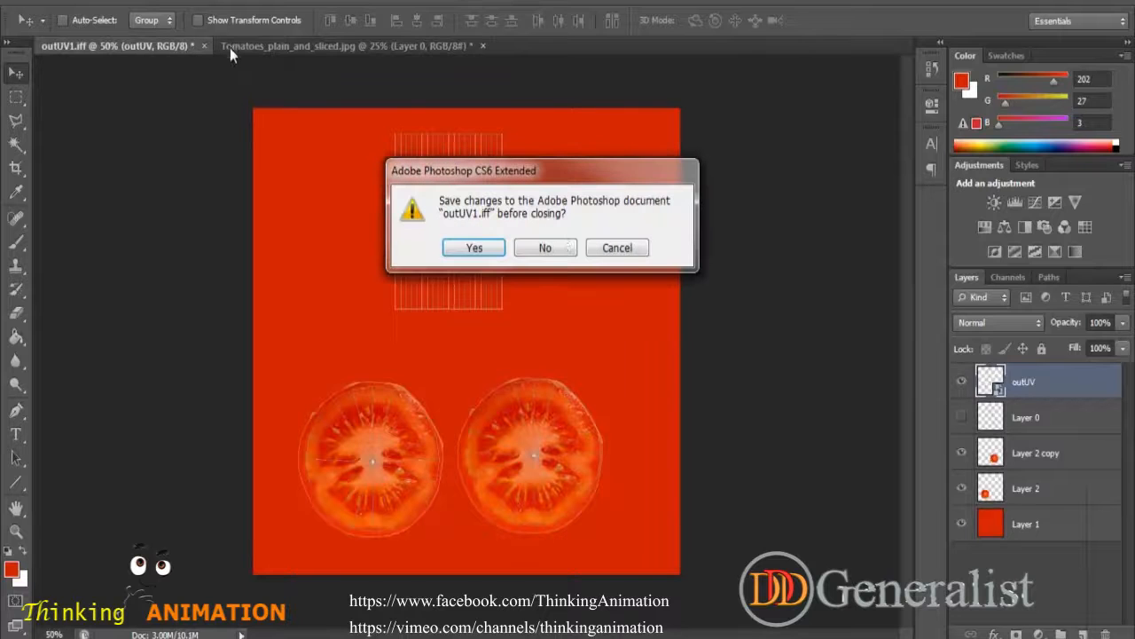
pyautogui.click(487, 248)
pyautogui.click(782, 520)
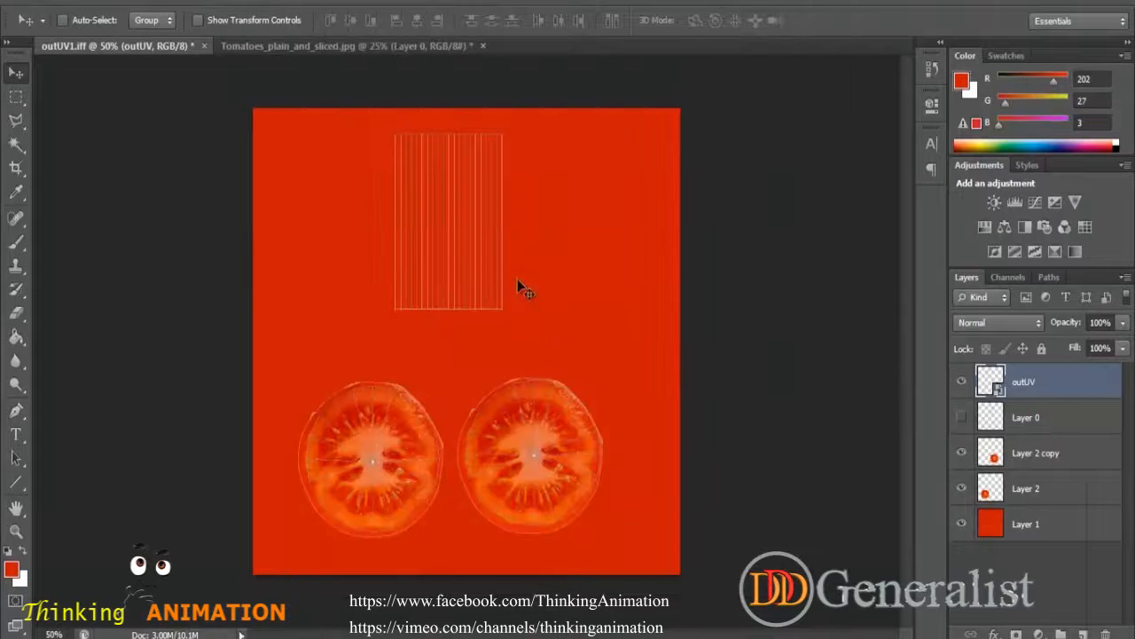
pyautogui.click(204, 46)
pyautogui.click(554, 249)
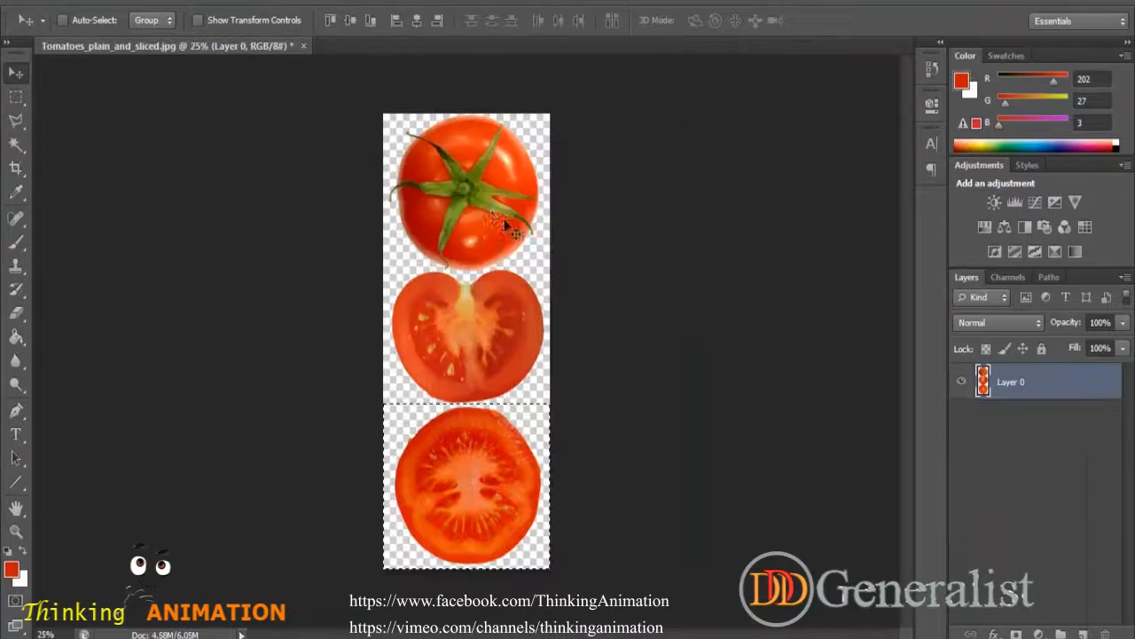
# Open the new outUV.iff snapshot from the project's images folder as a separate Photoshop document.
pyautogui.click(200, 637)
pyautogui.click(109, 559)
pyautogui.moveTo(585, 178); pyautogui.dragTo(455, 74)
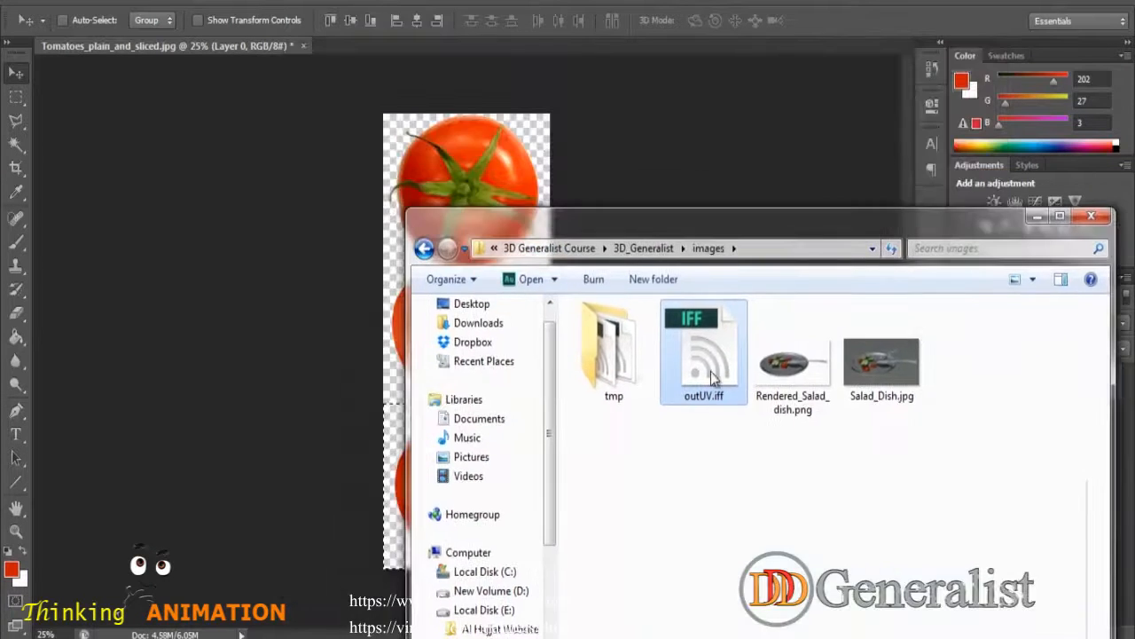
pyautogui.moveTo(714, 377); pyautogui.dragTo(379, 50)
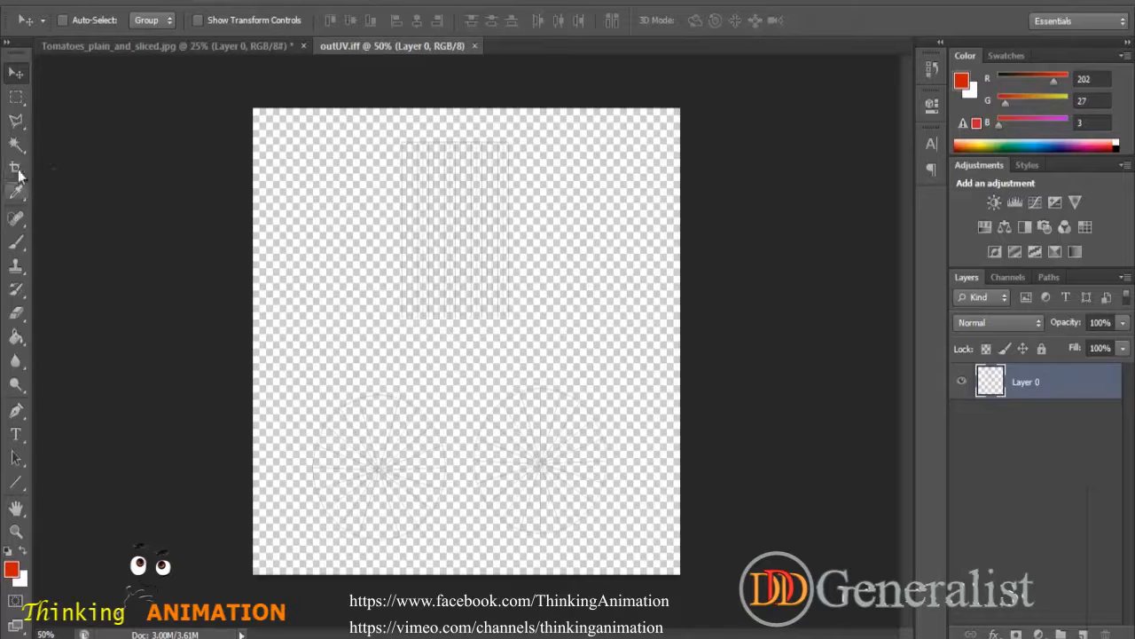
# Add a new layer beneath the UV wireframe and fill it with the red foreground color.
pyautogui.click(1082, 633)
pyautogui.moveTo(1045, 388); pyautogui.dragTo(1051, 455)
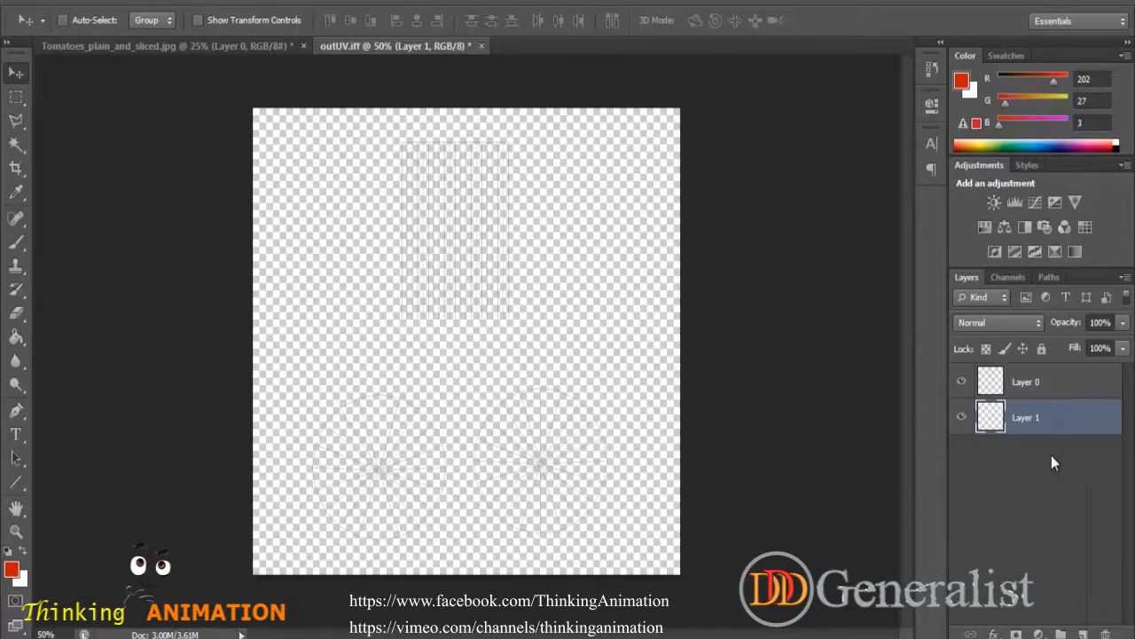
pyautogui.click(16, 337)
pyautogui.click(333, 284)
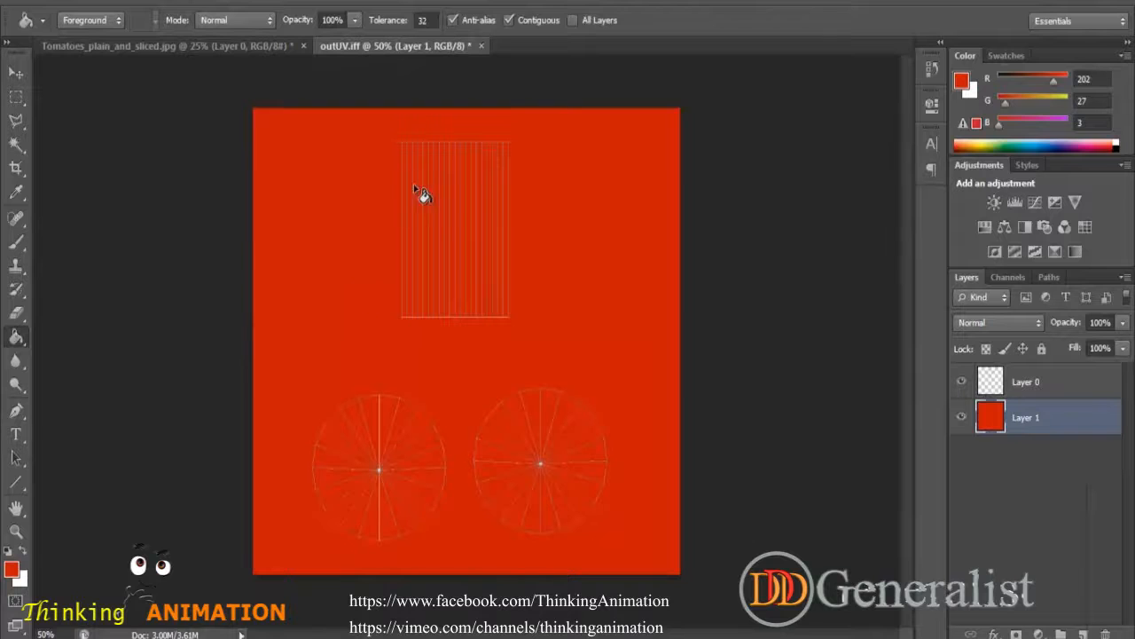
# Copy the selected round tomato slice from Tomatoes_plain_and_sliced.jpg into the outUV.iff document.
pyautogui.click(260, 45)
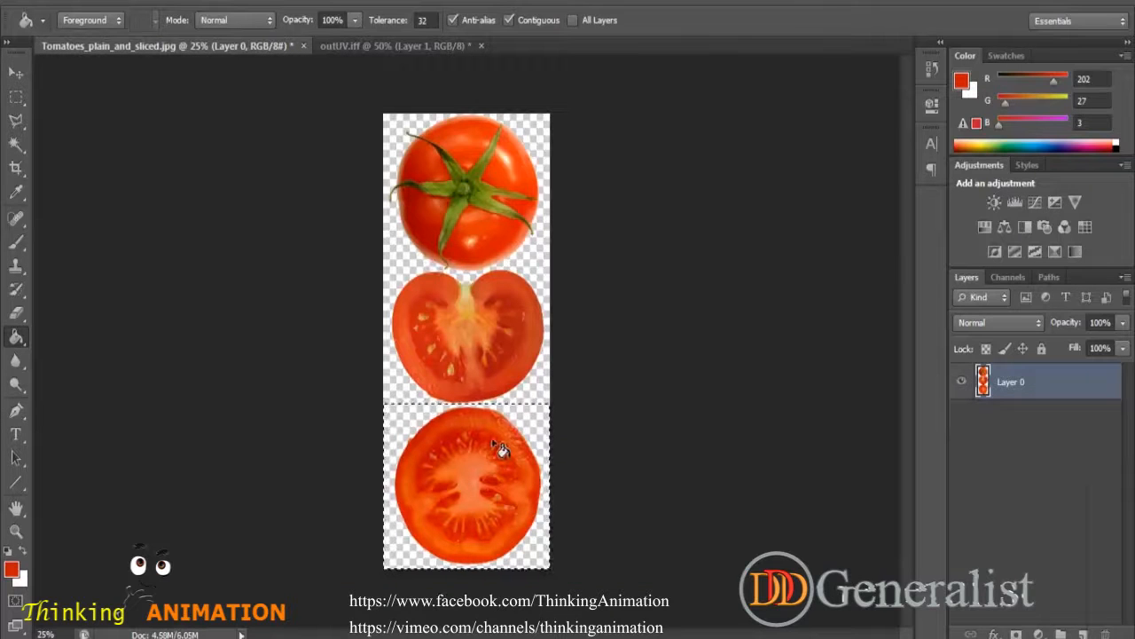
pyautogui.click(19, 74)
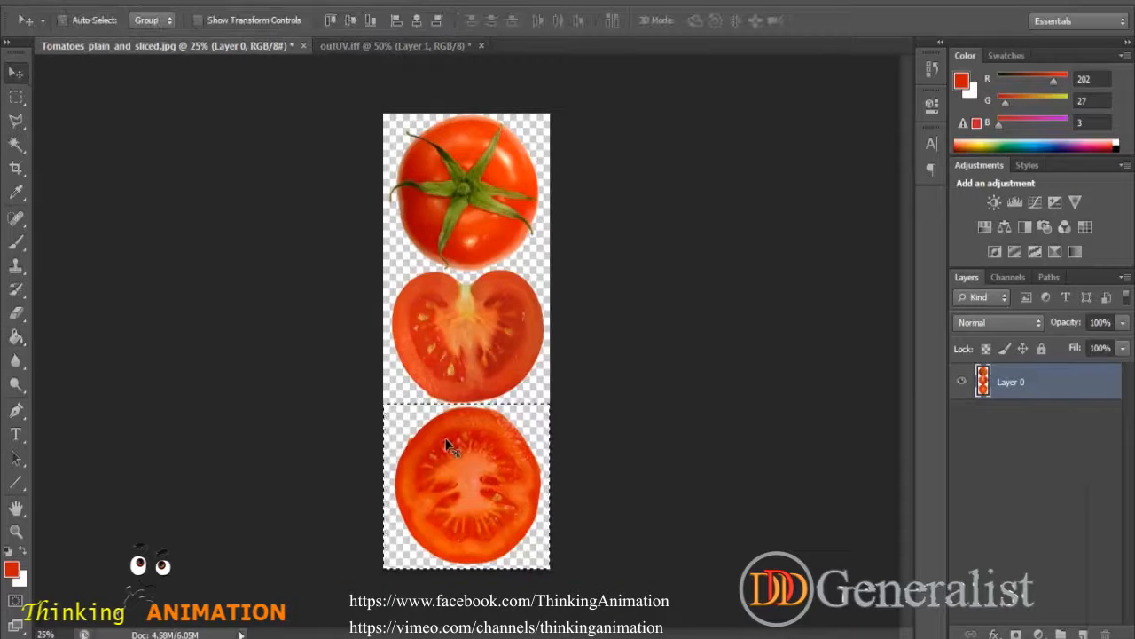
pyautogui.moveTo(410, 50); pyautogui.dragTo(467, 126)
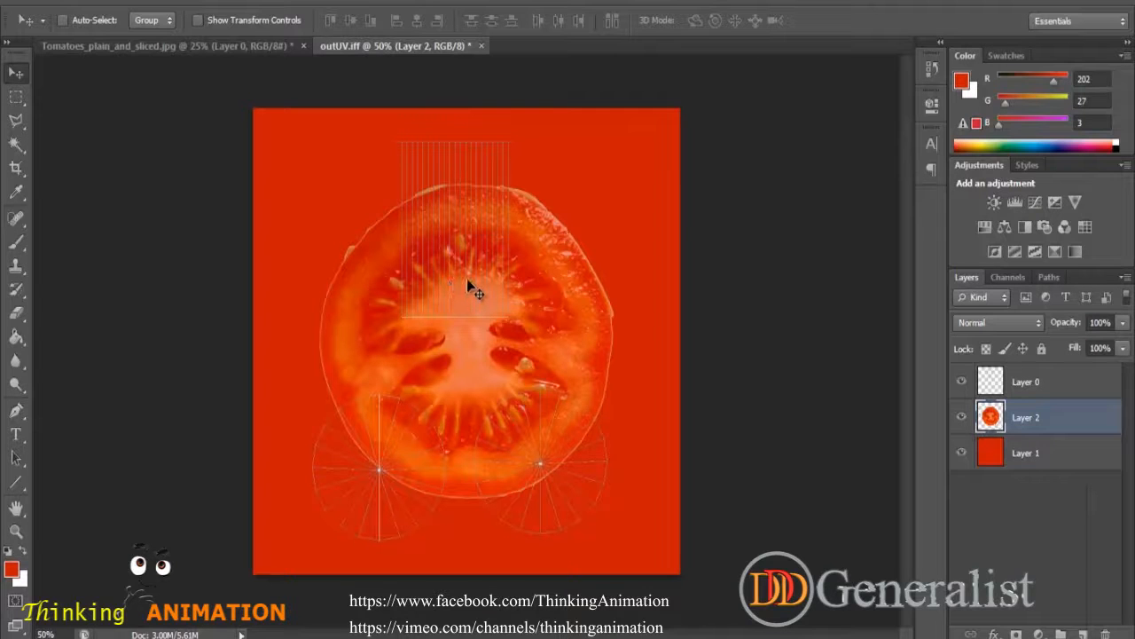
# Scale the tomato slice down proportionally and fit it over the left circular UV shell.
pyautogui.hotkey('ctrl', 't')
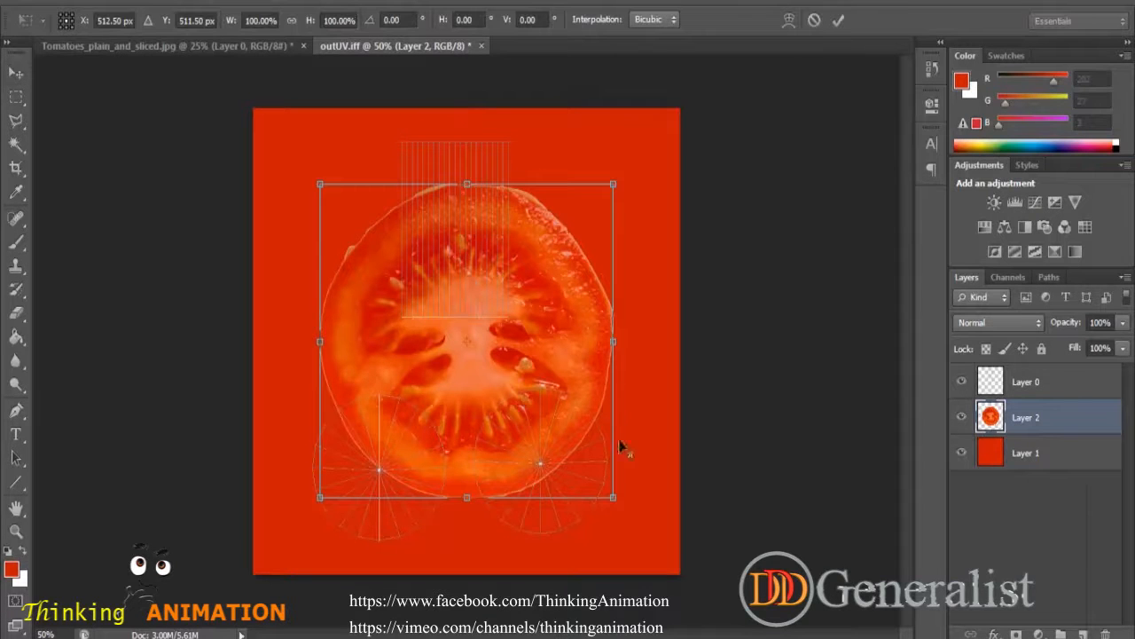
pyautogui.keyDown('alt'); pyautogui.keyDown('shift'); pyautogui.moveTo(613, 497); pyautogui.dragTo(530, 408); pyautogui.keyUp('shift'); pyautogui.keyUp('alt')
pyautogui.moveTo(464, 383); pyautogui.dragTo(408, 477)
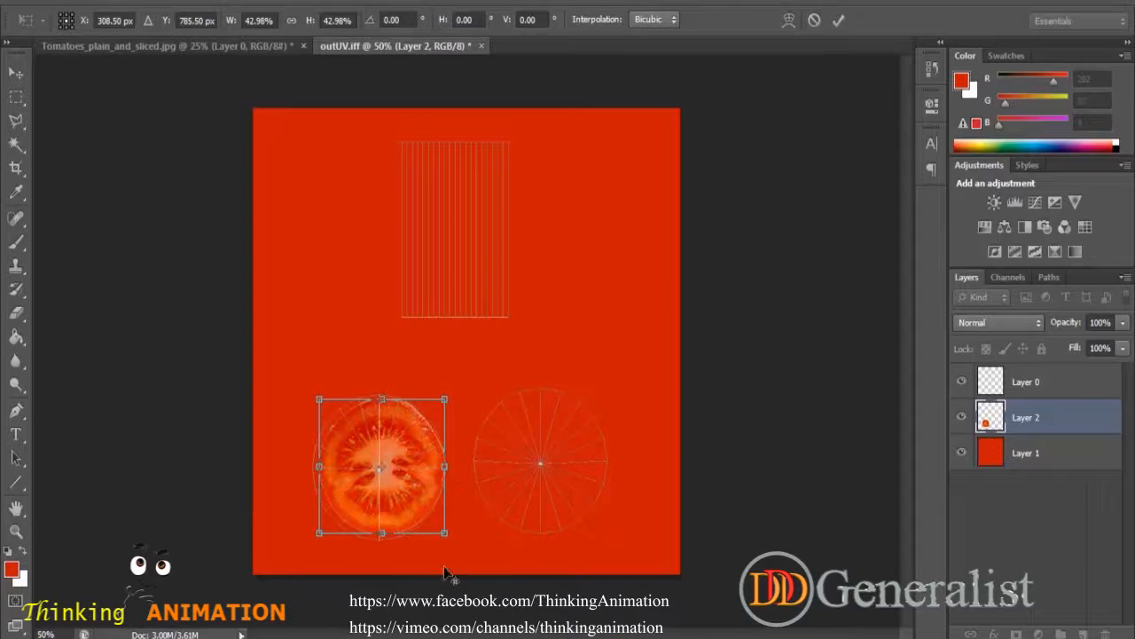
pyautogui.moveTo(443, 532)
pyautogui.keyDown('alt'); pyautogui.keyDown('shift'); pyautogui.mouseDown()
pyautogui.moveTo(452, 542)
pyautogui.moveTo(444, 535)
pyautogui.mouseUp(); pyautogui.keyUp('shift'); pyautogui.keyUp('alt')
pyautogui.press('Return')
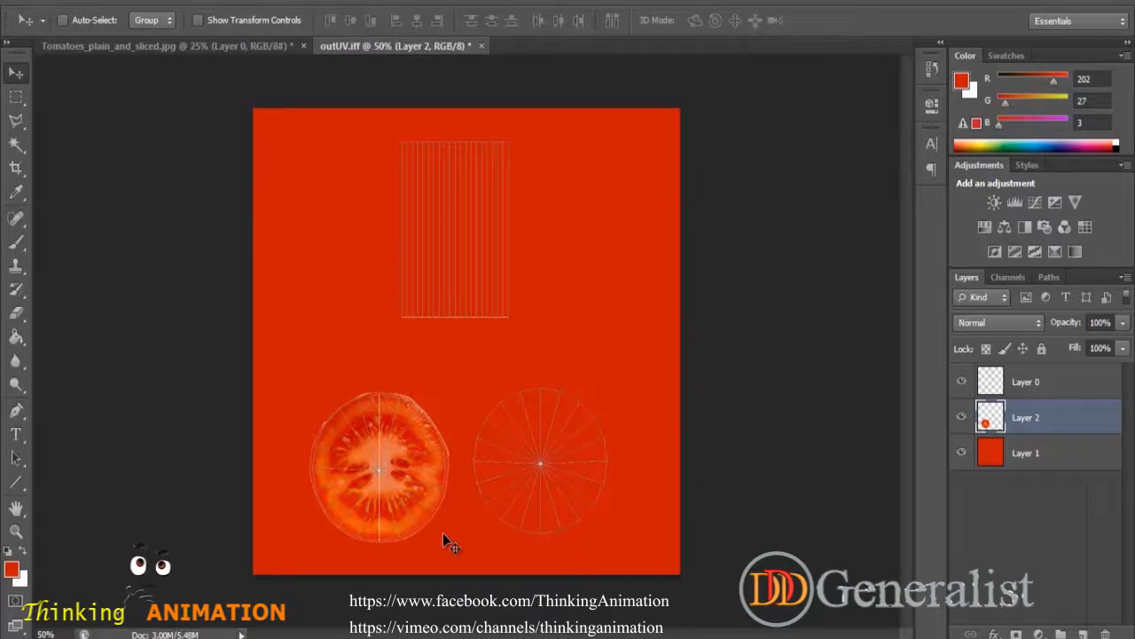
# Duplicate the tomato slice layer and fit the copy over the right circular UV shell.
pyautogui.moveTo(1013, 414); pyautogui.dragTo(1084, 634)
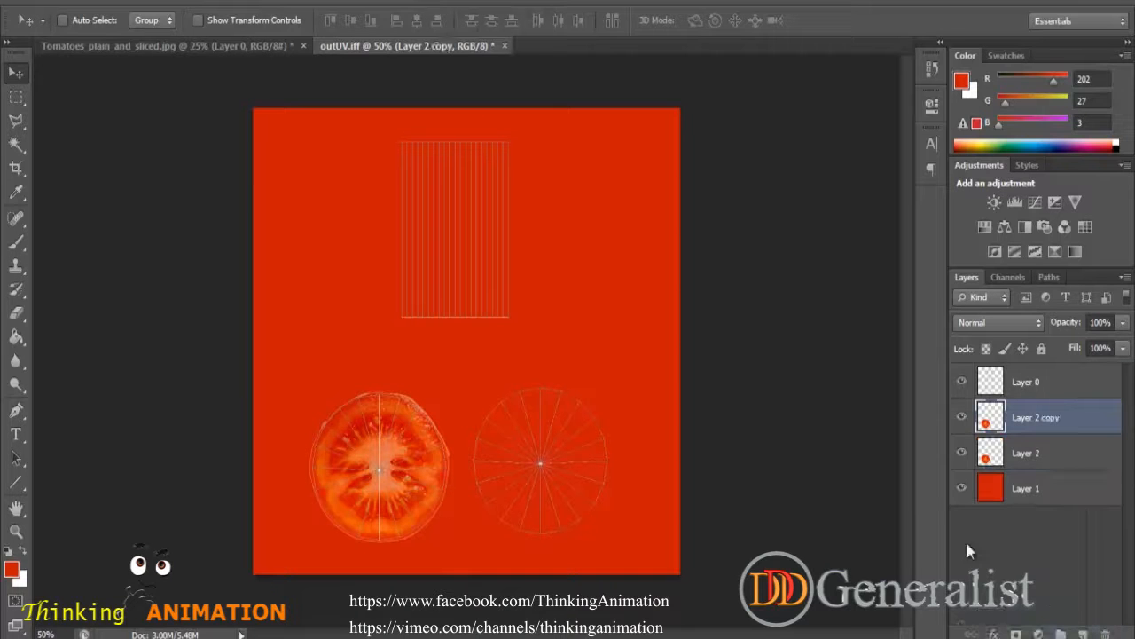
pyautogui.moveTo(425, 463); pyautogui.dragTo(569, 446)
pyautogui.hotkey('ctrl', 't')
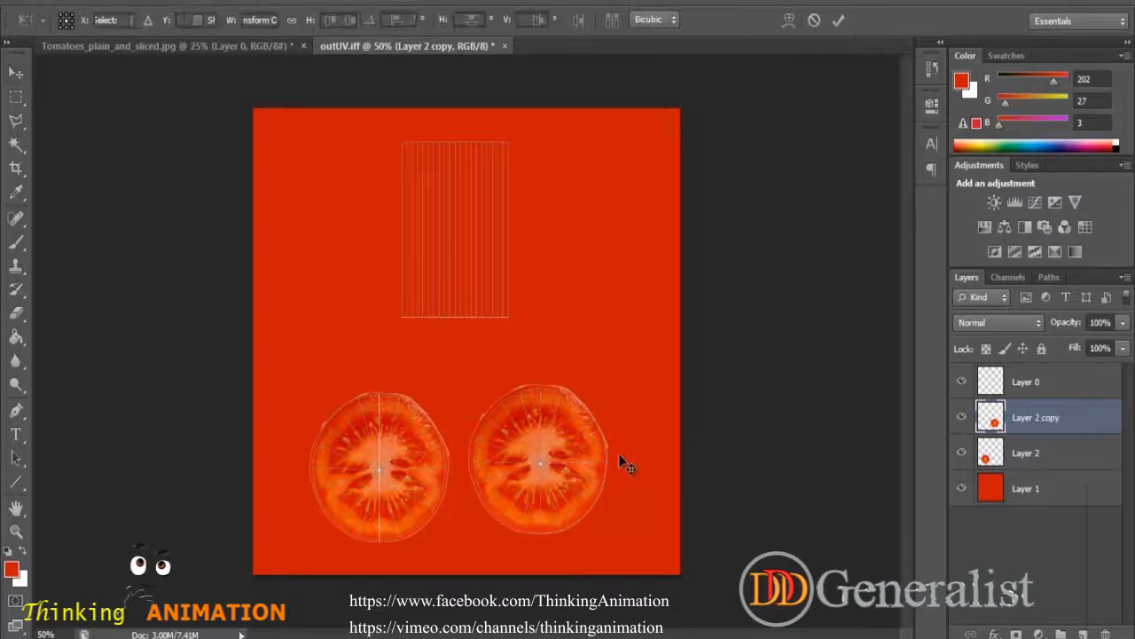
pyautogui.keyDown('alt'); pyautogui.moveTo(607, 531); pyautogui.dragTo(609, 533); pyautogui.keyUp('alt')
pyautogui.press('Return')
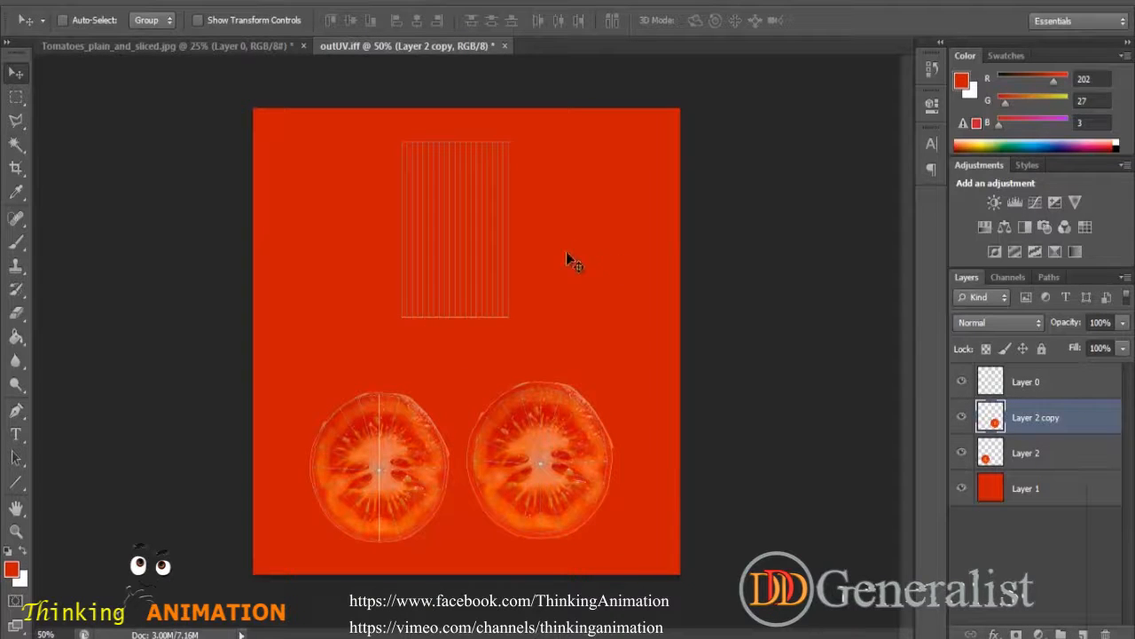
# Hide the UV wireframe layer and set up saving the document as a JPEG copy.
pyautogui.click(962, 383)
pyautogui.click(54, 2)
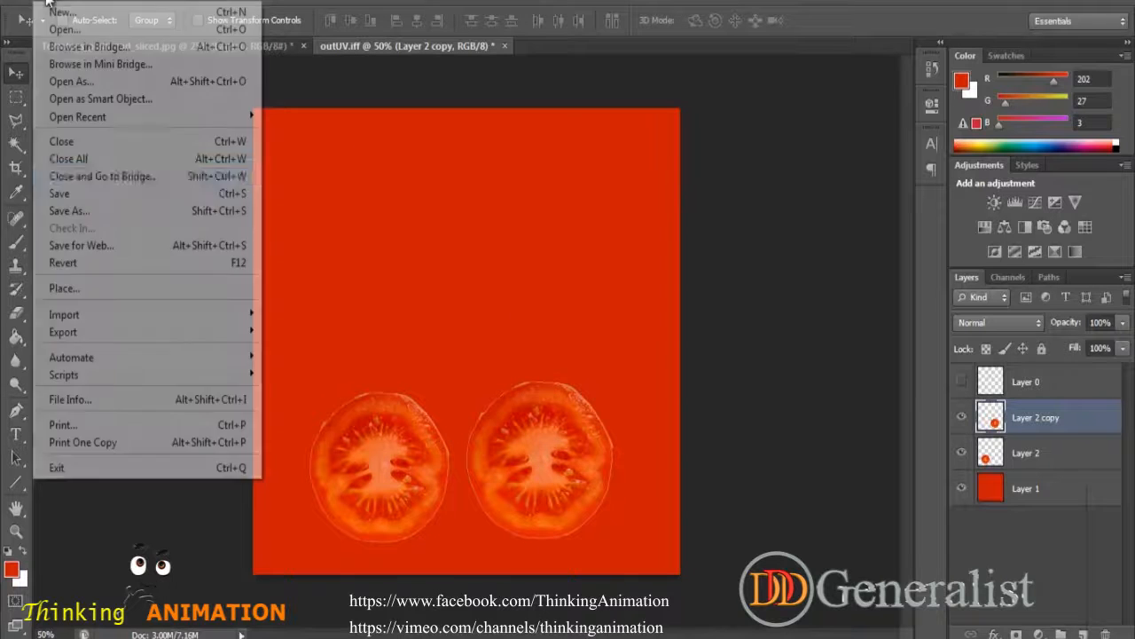
pyautogui.click(93, 215)
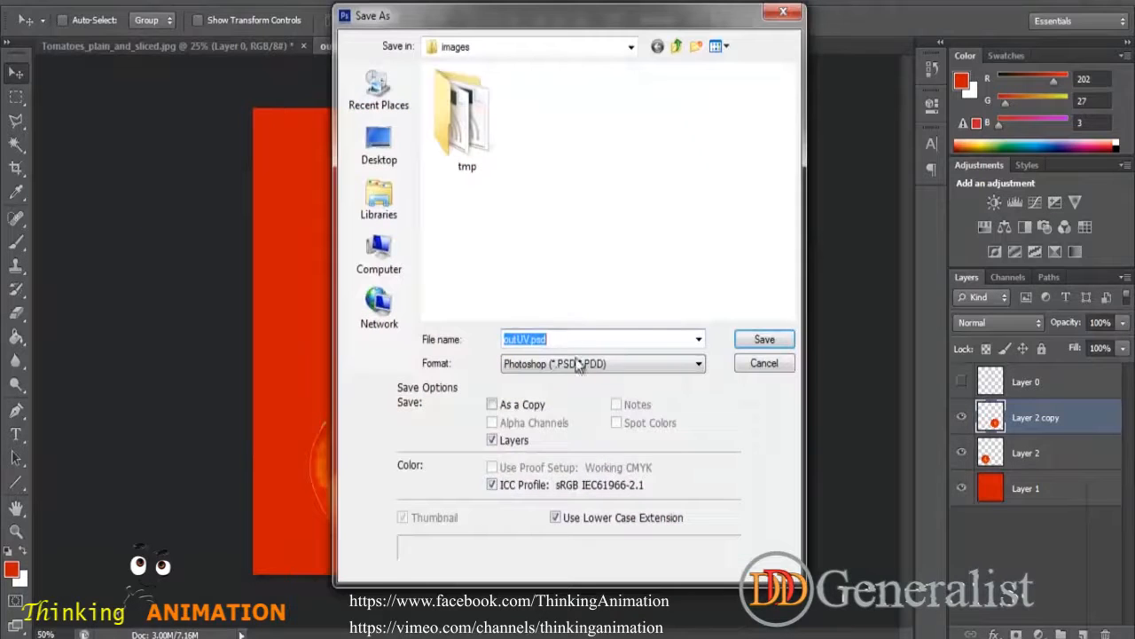
pyautogui.click(578, 364)
pyautogui.click(552, 487)
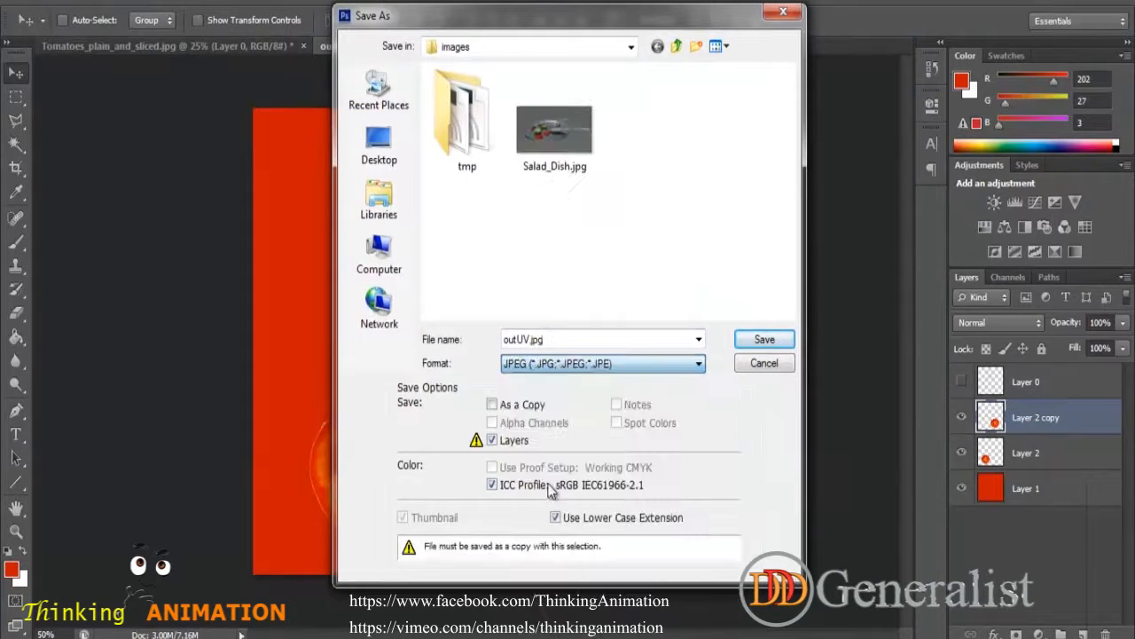
# Save the JPEG over tomato01.jpg in the project's sourceimages\Vegetable folder, accepting the replacement and the JPEG options.
pyautogui.click(676, 47)
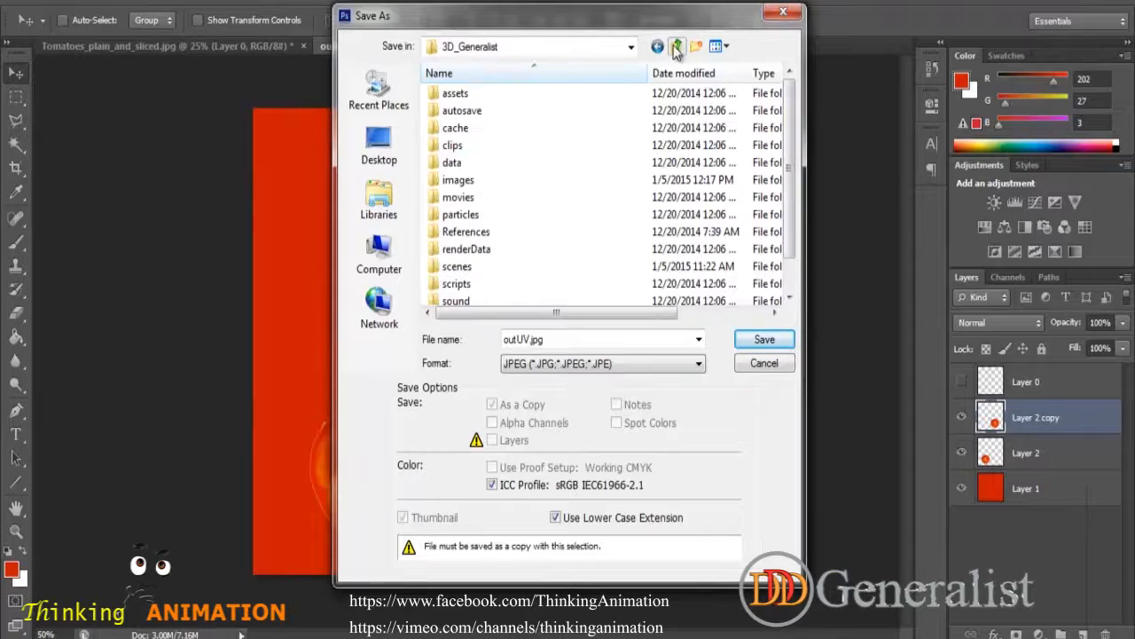
pyautogui.scroll(-1, 519, 271)
pyautogui.doubleClick(491, 280)
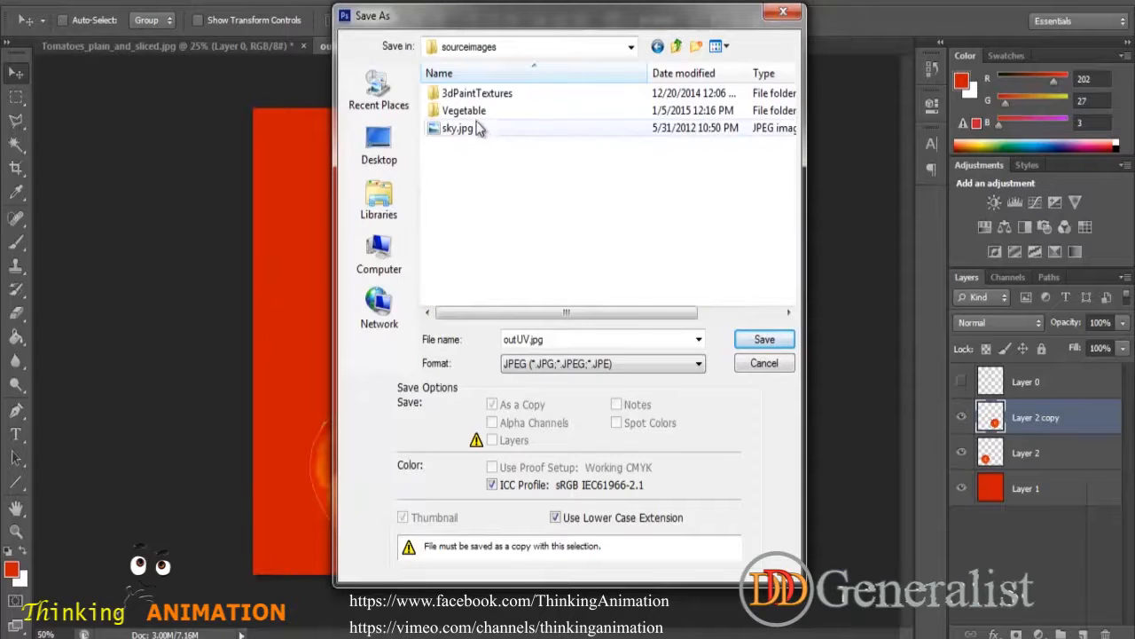
pyautogui.doubleClick(464, 110)
pyautogui.scroll(-1, 785, 238)
pyautogui.click(730, 151)
pyautogui.click(765, 339)
pyautogui.click(504, 251)
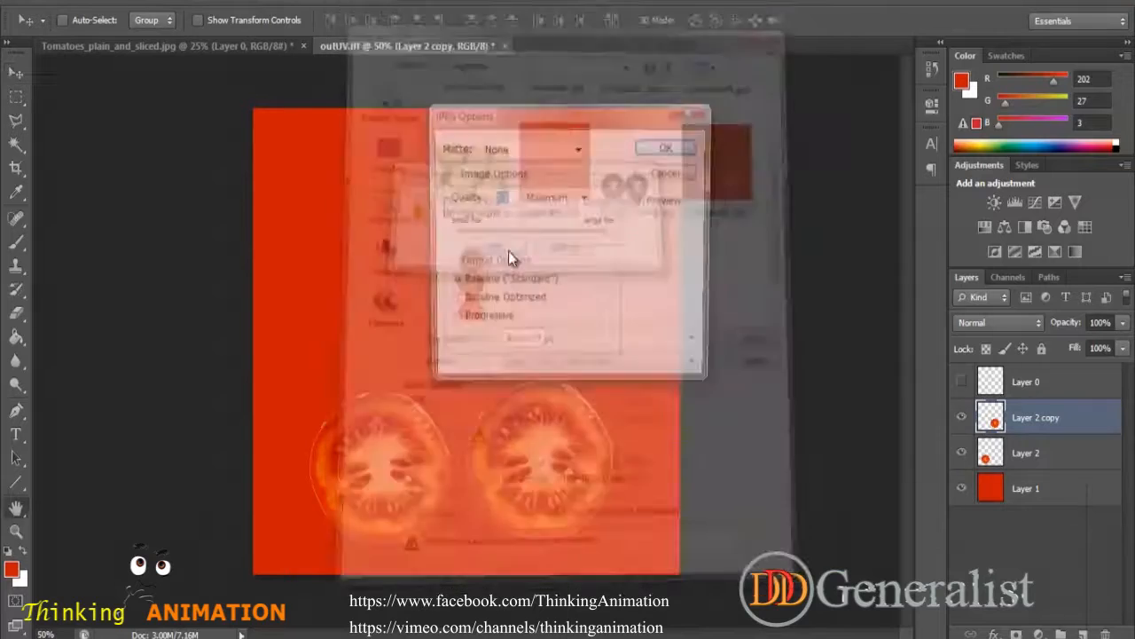
pyautogui.click(670, 147)
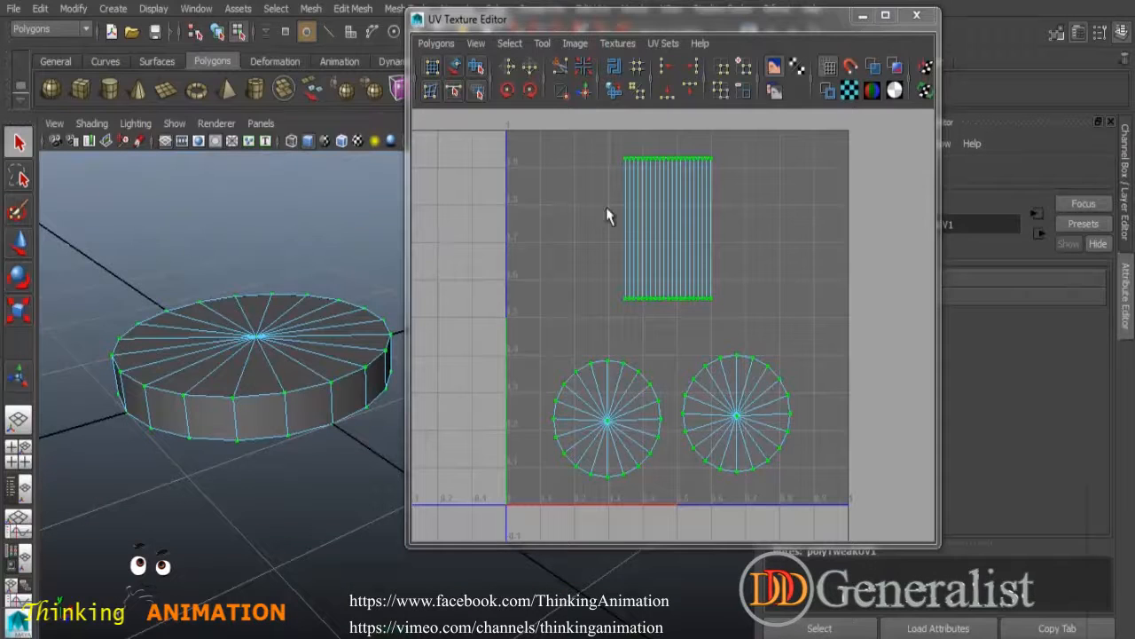
# Switch to Maya and assign a new Blinn material to the whole disc.
pyautogui.click(292, 297)
pyautogui.moveTo(258, 306); pyautogui.dragTo(289, 603, button='right')
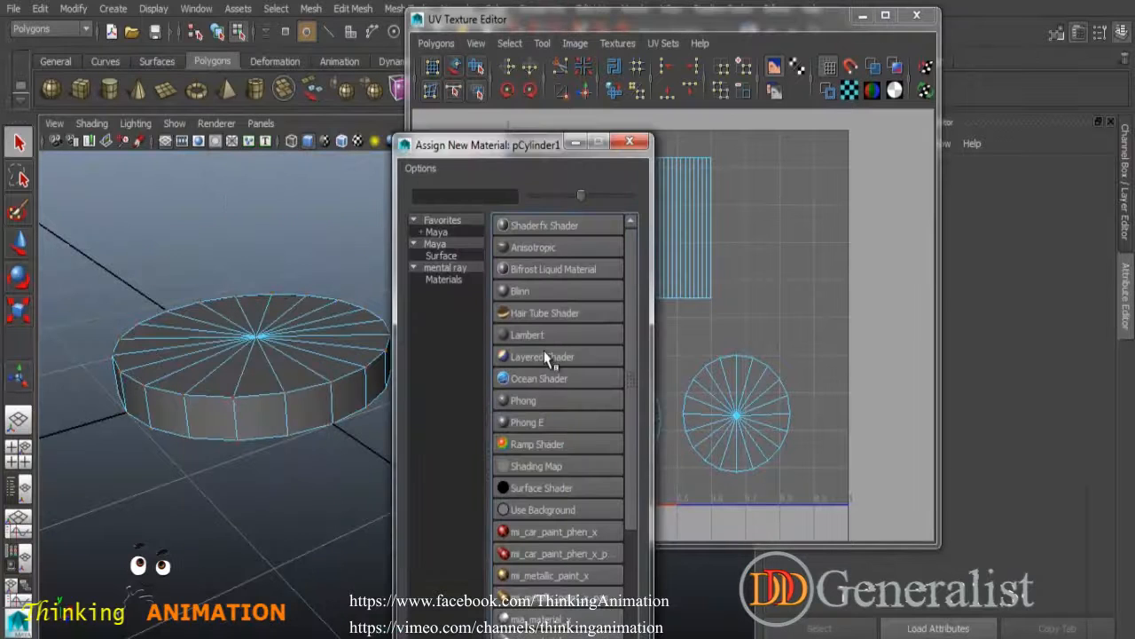
pyautogui.click(524, 292)
# Connect a file texture to the Blinn's Color and load tomato01.jpg from sourceimages\Vegetable as its image.
pyautogui.moveTo(804, 31); pyautogui.dragTo(618, 73)
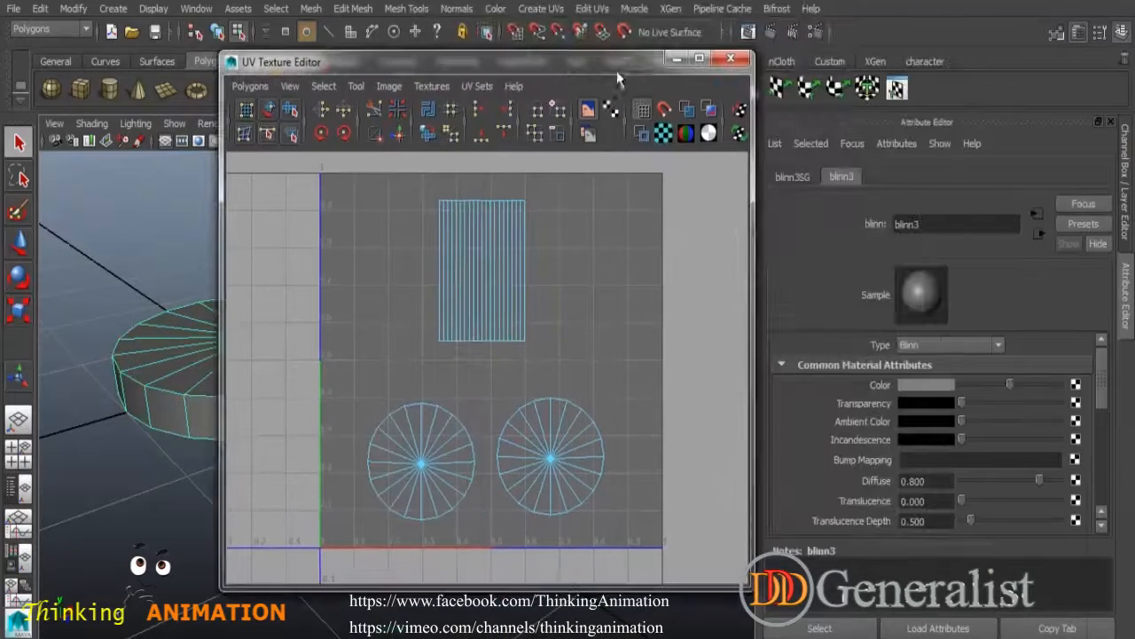
pyautogui.click(1074, 386)
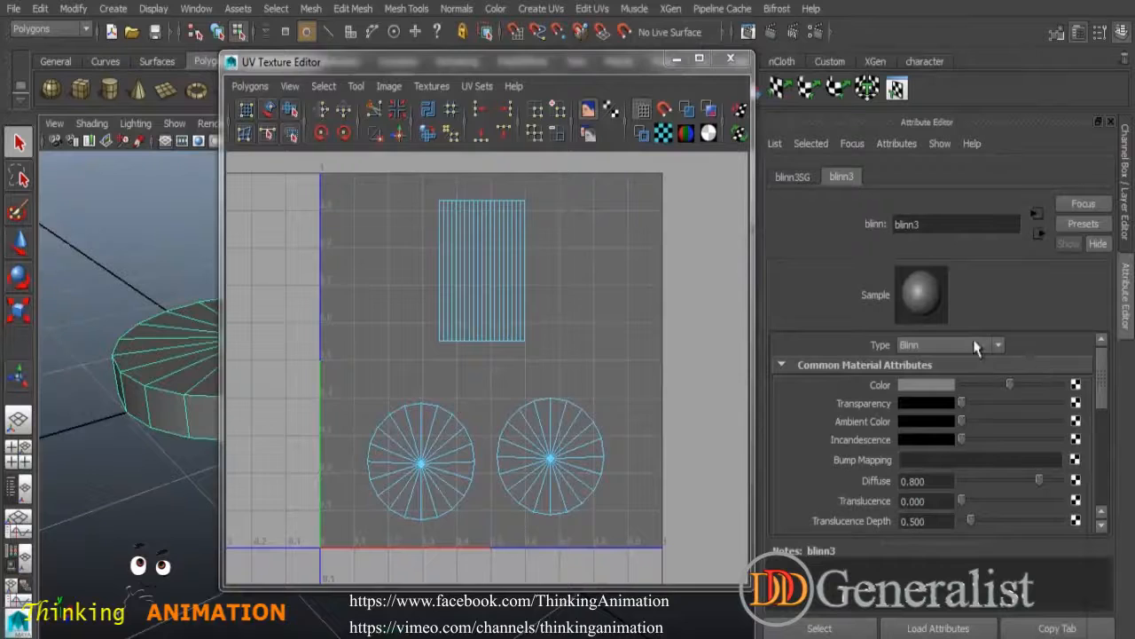
pyautogui.click(464, 220)
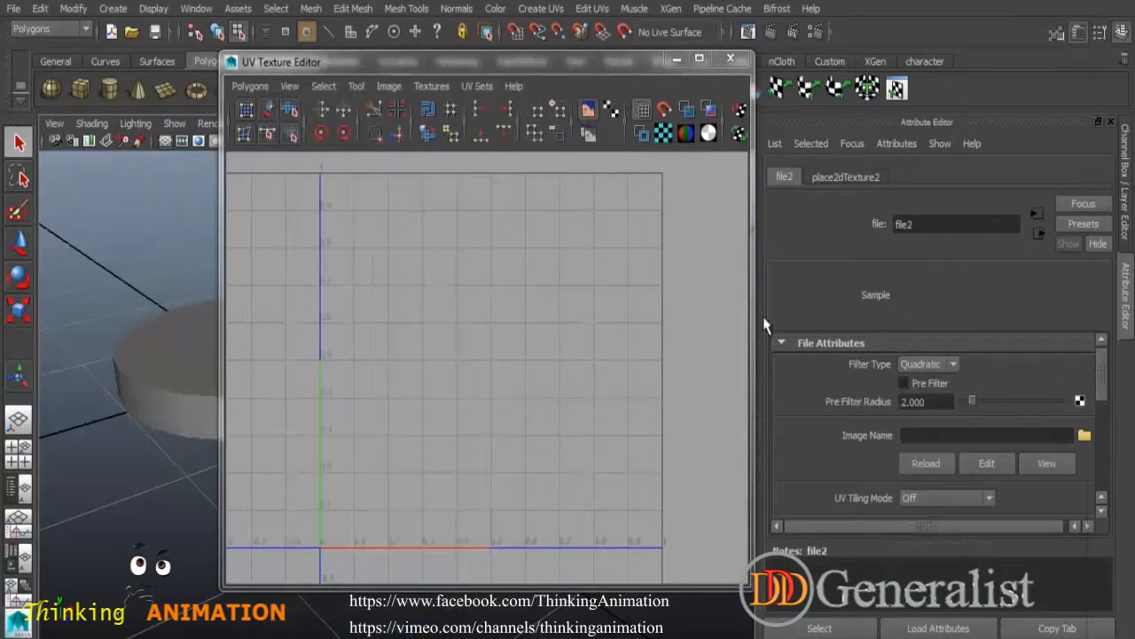
pyautogui.click(1084, 435)
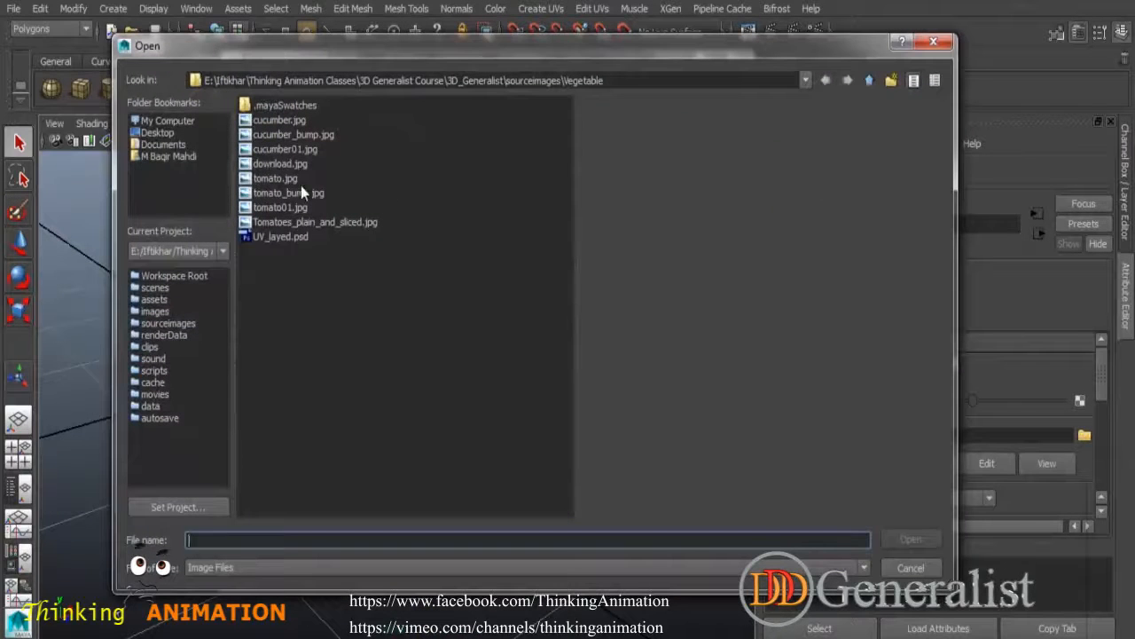
pyautogui.click(296, 208)
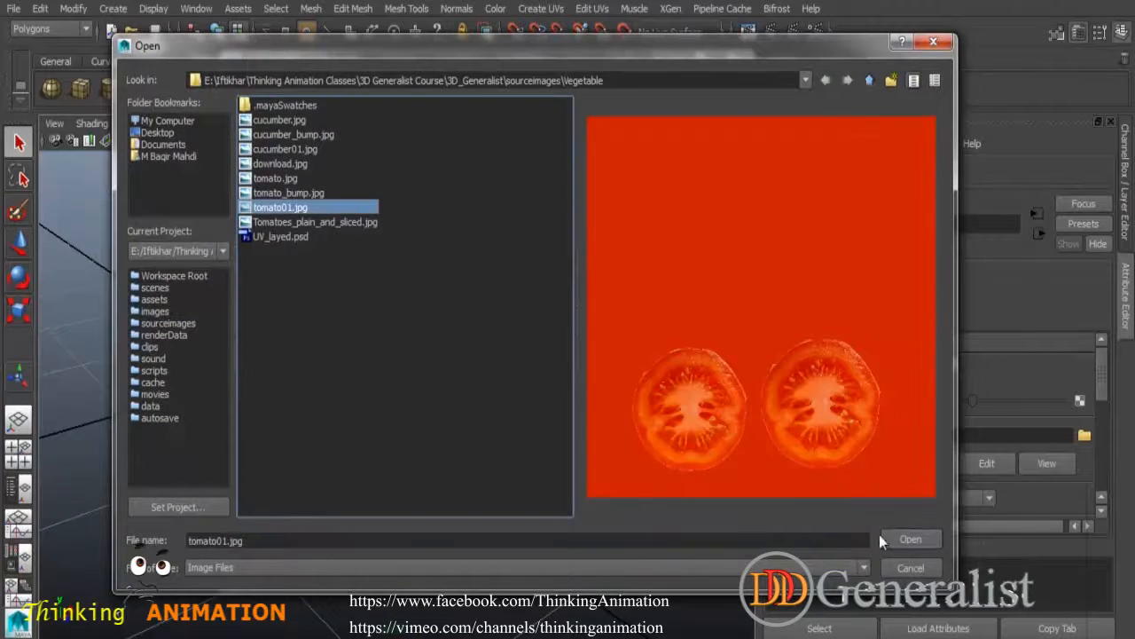
pyautogui.click(901, 538)
# Select the disc in object mode and check how its UV shells line up with the tomato texture.
pyautogui.click(217, 348)
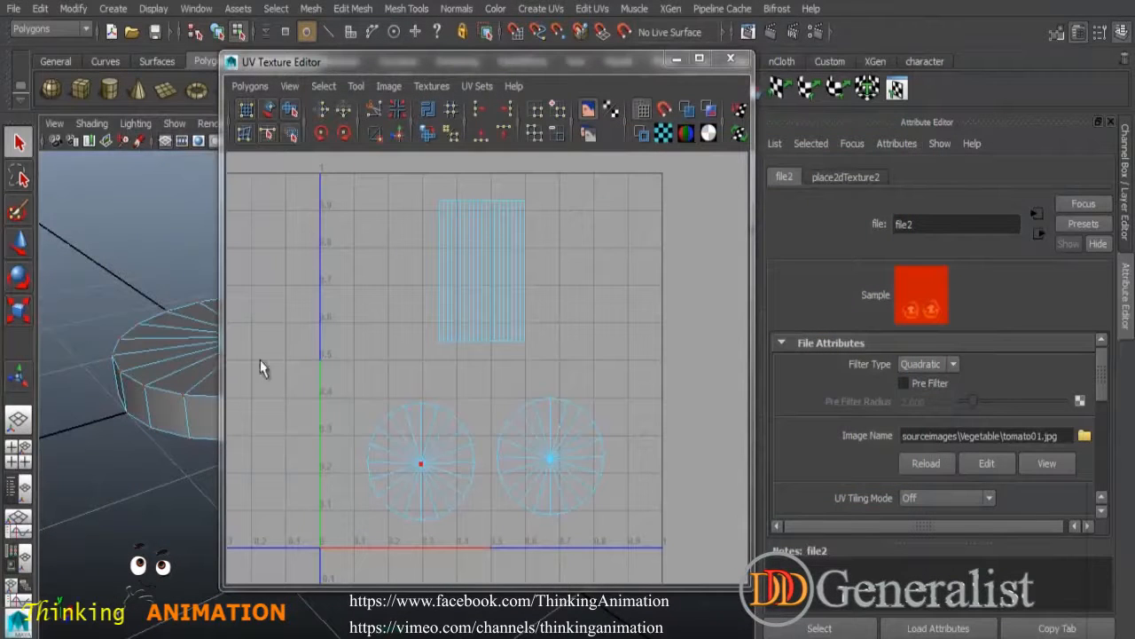
pyautogui.moveTo(162, 350); pyautogui.dragTo(233, 224, button='right')
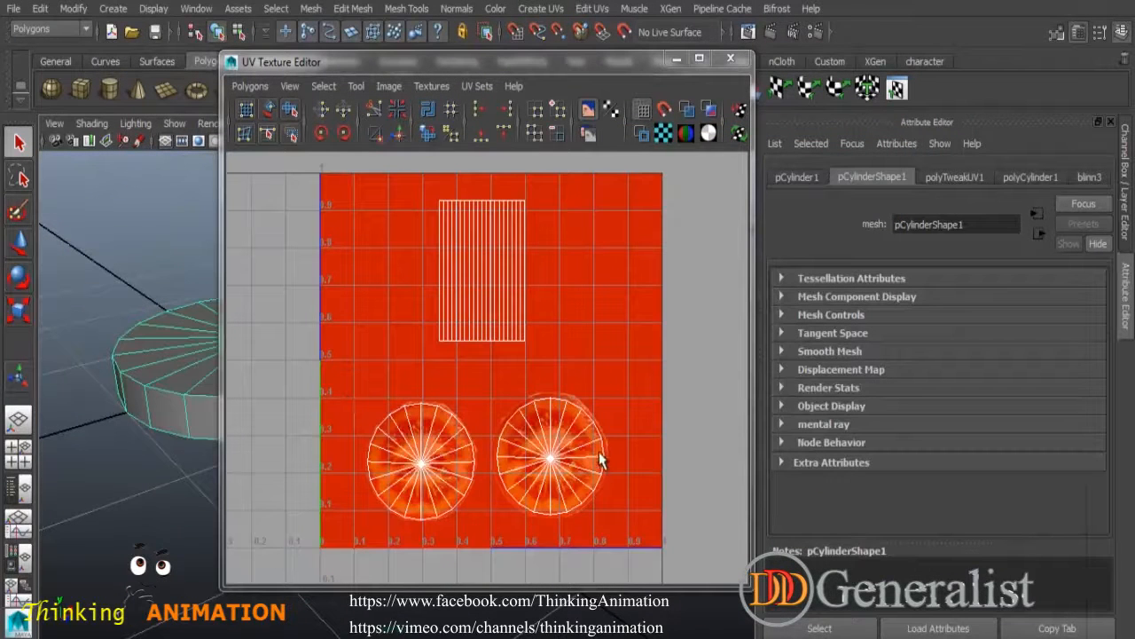
pyautogui.scroll(5, 566, 400)
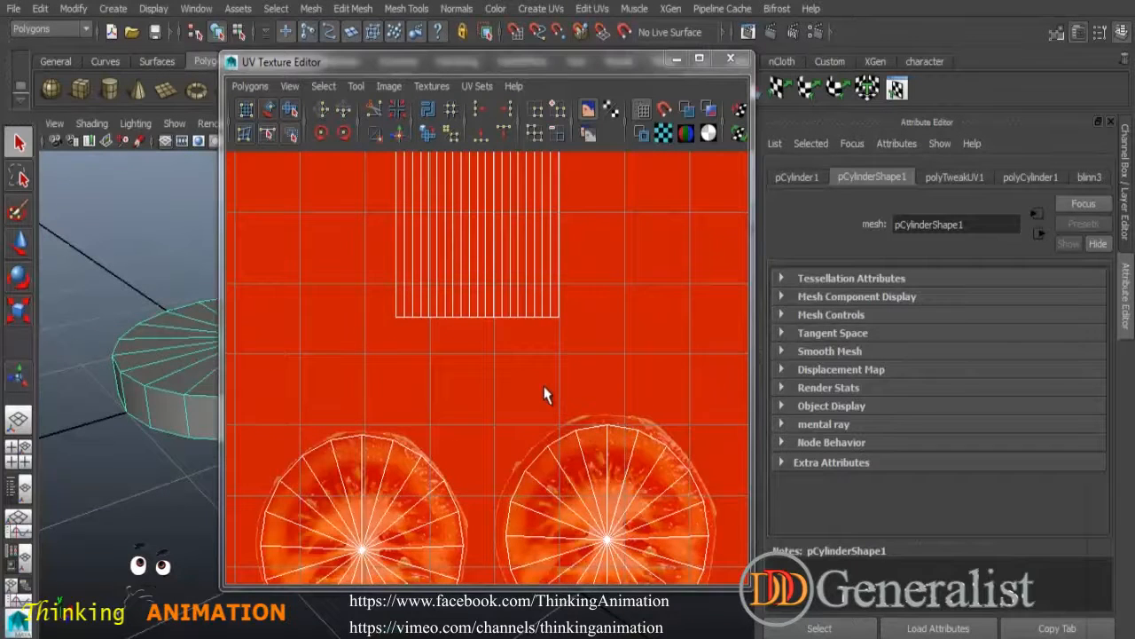
pyautogui.press('space')
pyautogui.press('f')
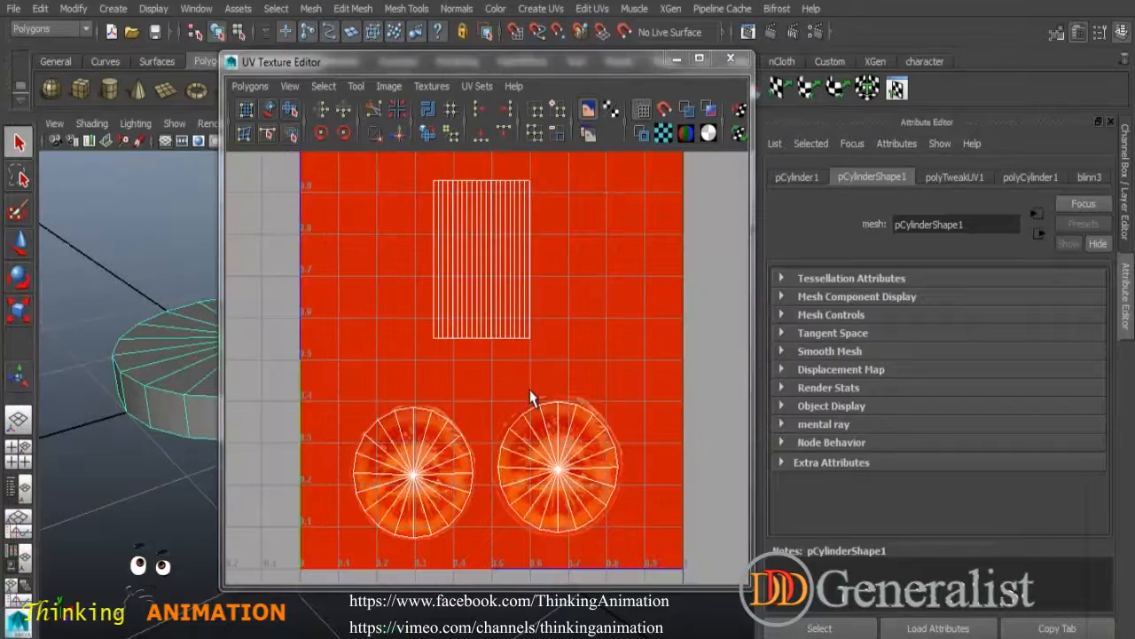
# Display textures in the viewport, inspect the deselected disc from another angle, and put the UV Texture Editor away.
pyautogui.moveTo(606, 65); pyautogui.dragTo(941, 78)
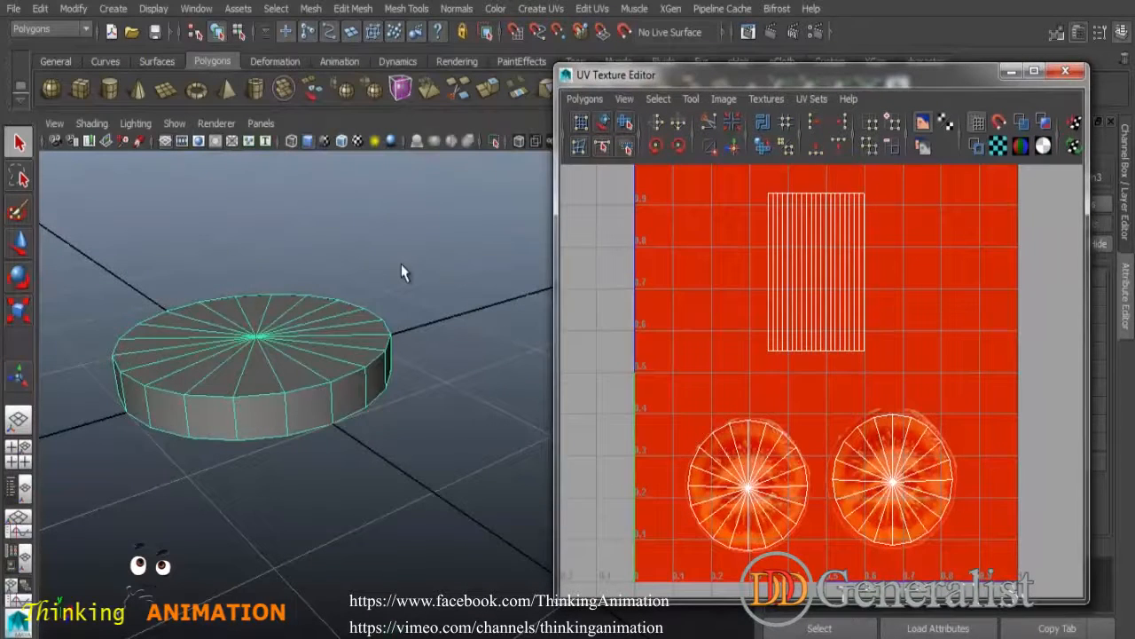
pyautogui.press('6')
pyautogui.click(439, 430)
pyautogui.moveTo(439, 430)
pyautogui.keyDown('alt'); pyautogui.mouseDown()
pyautogui.moveTo(390, 486)
pyautogui.moveTo(405, 449)
pyautogui.moveTo(363, 332)
pyautogui.moveTo(390, 254)
pyautogui.moveTo(323, 212)
pyautogui.moveTo(319, 382)
pyautogui.moveTo(400, 347)
pyautogui.moveTo(448, 374)
pyautogui.mouseUp(); pyautogui.keyUp('alt')
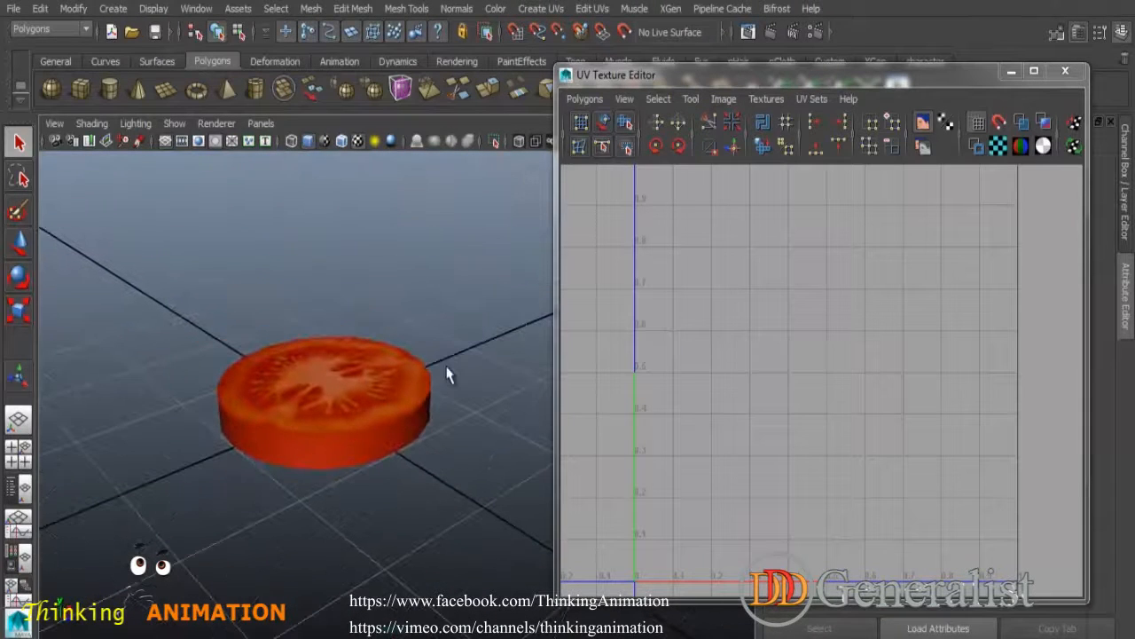
pyautogui.click(1066, 70)
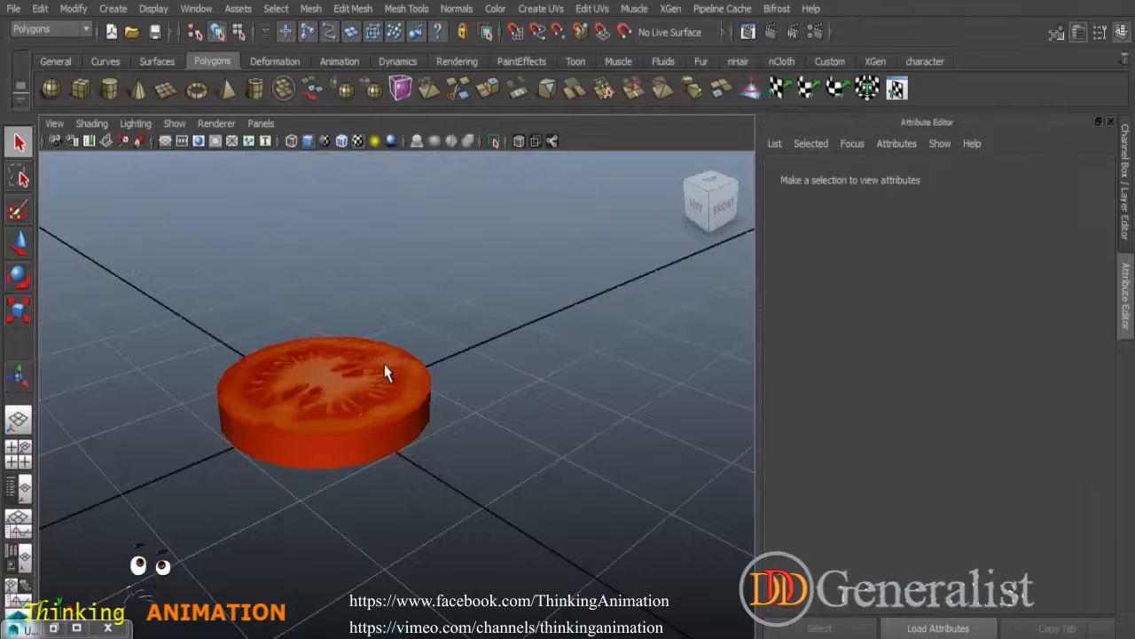
# Duplicate the tomato disc and move the copy along Z to -2.556.
pyautogui.click(388, 373)
pyautogui.click(1111, 122)
pyautogui.keyDown('alt'); pyautogui.moveTo(554, 366); pyautogui.dragTo(537, 402); pyautogui.keyUp('alt')
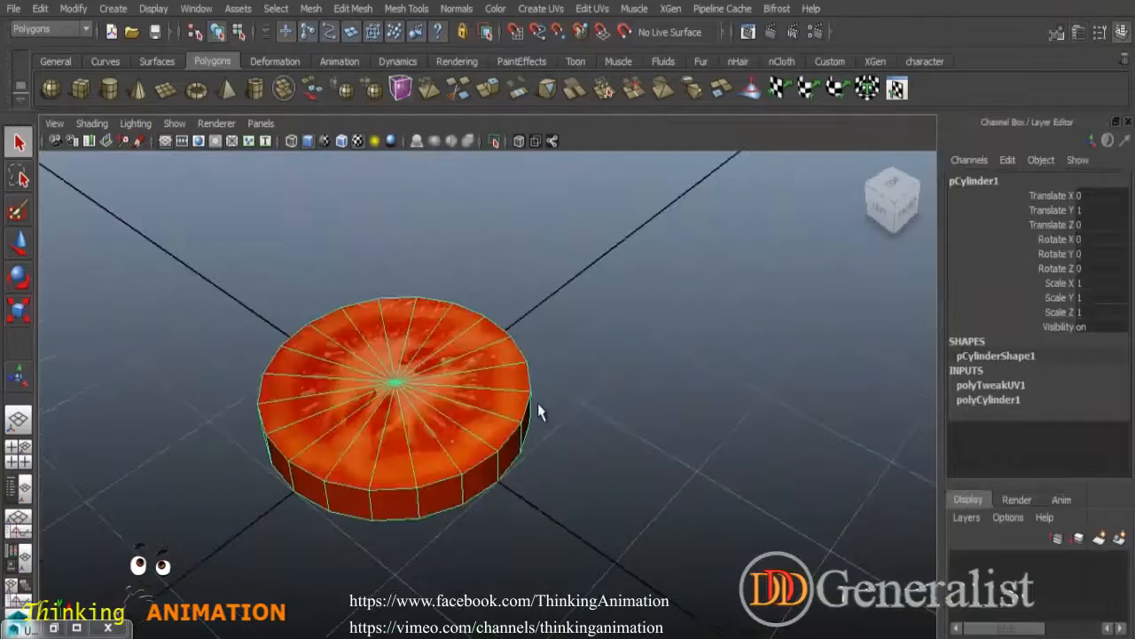
pyautogui.keyDown('alt'); pyautogui.moveTo(511, 390); pyautogui.dragTo(596, 409, button='right'); pyautogui.keyUp('alt')
pyautogui.keyDown('alt'); pyautogui.moveTo(596, 409); pyautogui.dragTo(560, 412); pyautogui.keyUp('alt')
pyautogui.keyDown('alt'); pyautogui.moveTo(560, 412); pyautogui.dragTo(505, 374, button='right'); pyautogui.keyUp('alt')
pyautogui.keyDown('alt'); pyautogui.moveTo(505, 374); pyautogui.dragTo(615, 355, button='middle'); pyautogui.keyUp('alt')
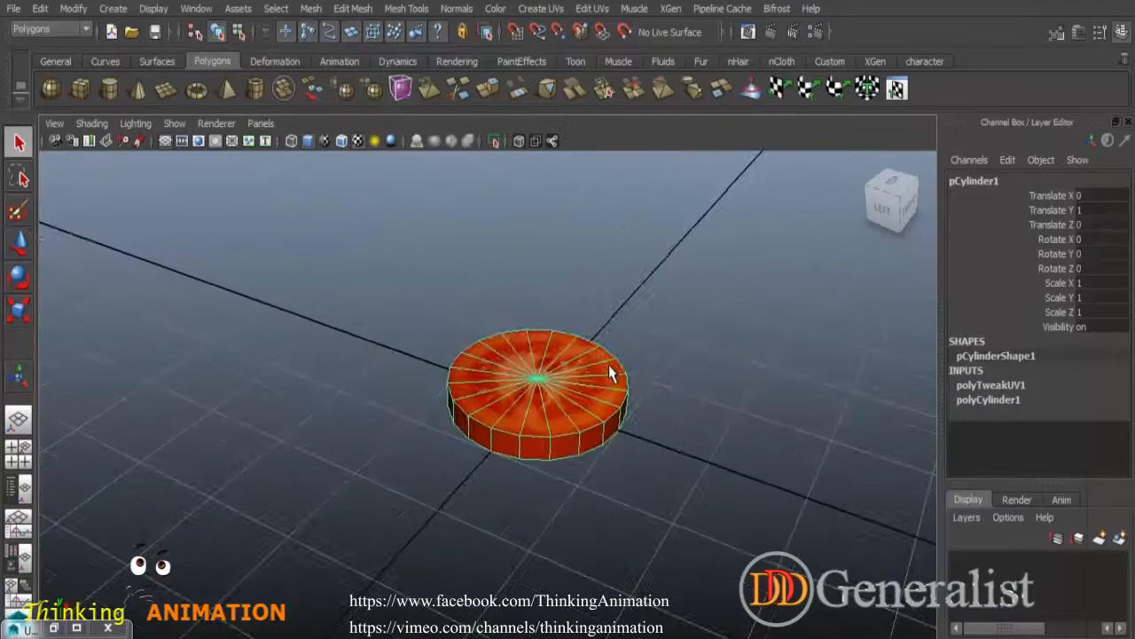
pyautogui.hotkey('ctrl', 'd')
pyautogui.click(18, 241)
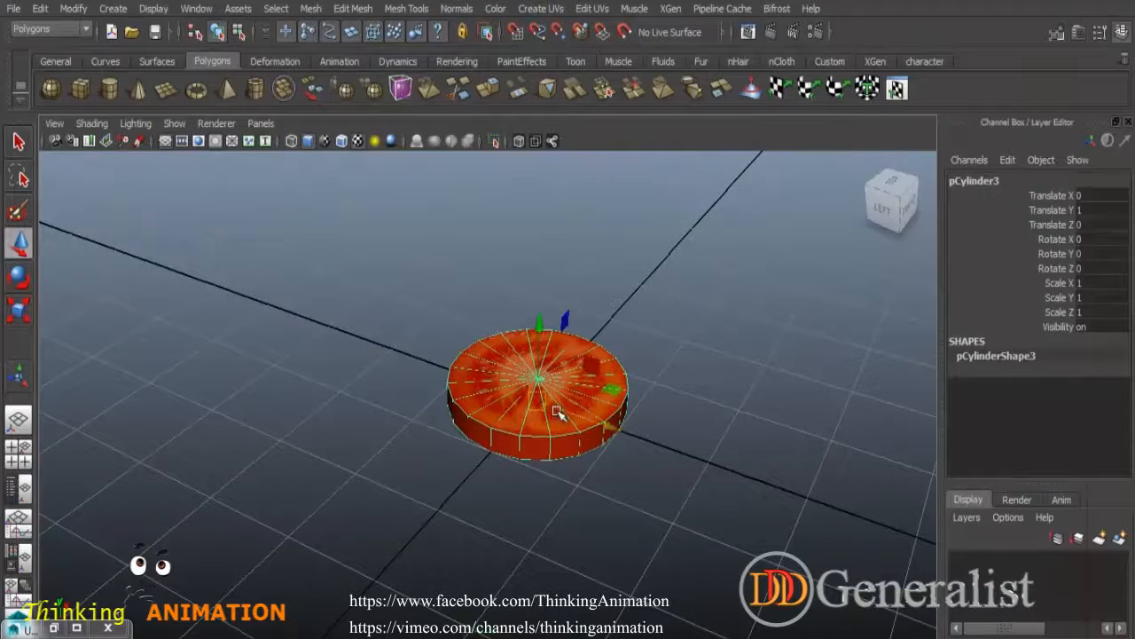
pyautogui.moveTo(614, 431); pyautogui.dragTo(401, 298)
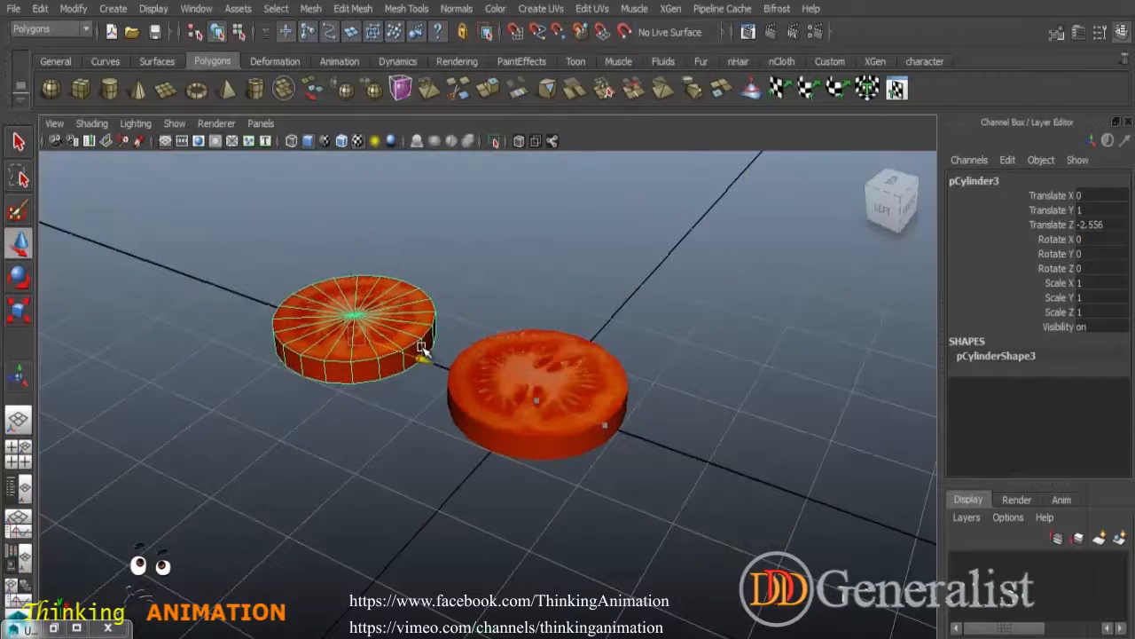
# Scale the original tomato disc down along Y to flatten it into a thin slice.
pyautogui.click(585, 423)
pyautogui.click(18, 311)
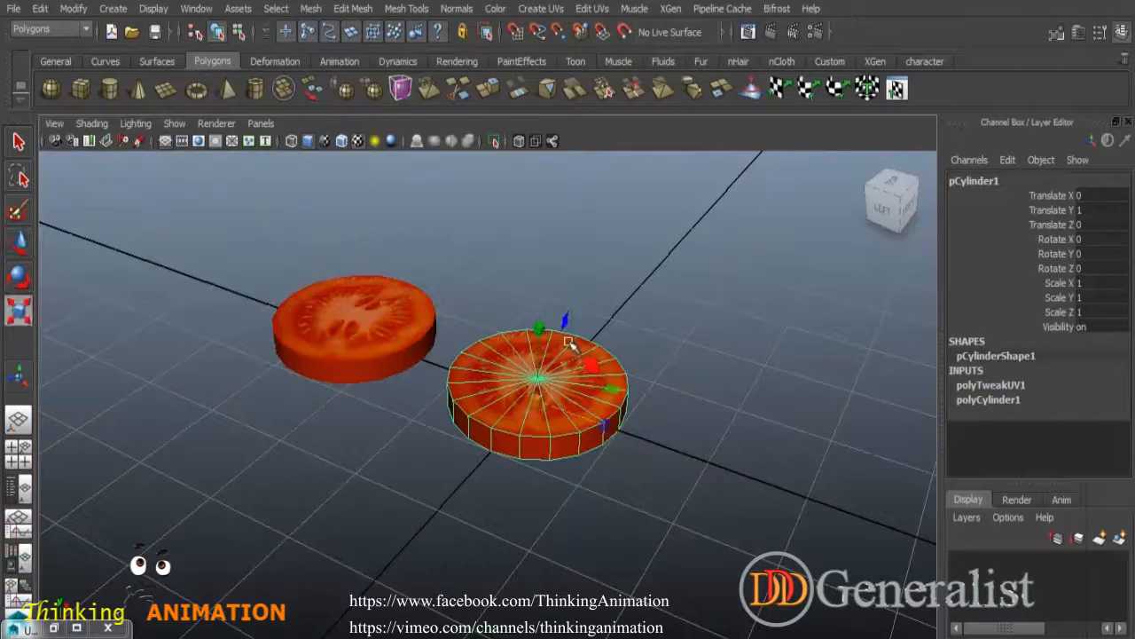
pyautogui.moveTo(540, 330); pyautogui.dragTo(541, 381)
pyautogui.moveTo(609, 474)
pyautogui.keyDown('alt'); pyautogui.mouseDown()
pyautogui.moveTo(641, 423)
pyautogui.moveTo(640, 487)
pyautogui.moveTo(603, 489)
pyautogui.moveTo(654, 525)
pyautogui.moveTo(607, 457)
pyautogui.mouseUp(); pyautogui.keyUp('alt')
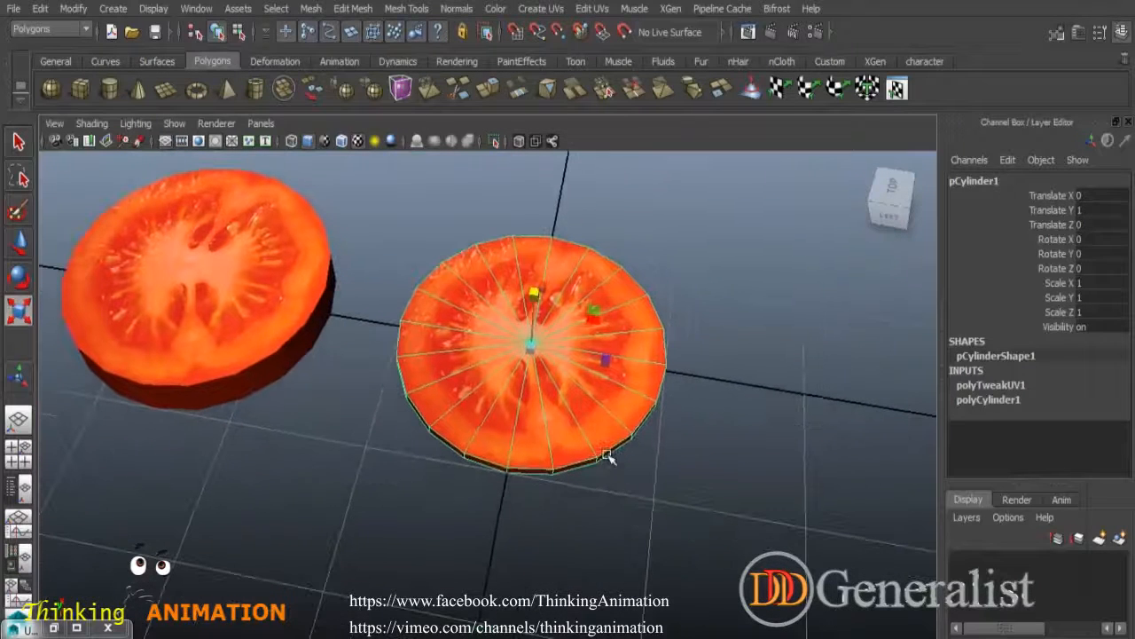
# Duplicate the flattened slice and move the copy along X to 2.307.
pyautogui.hotkey('ctrl', 'd')
pyautogui.click(34, 244)
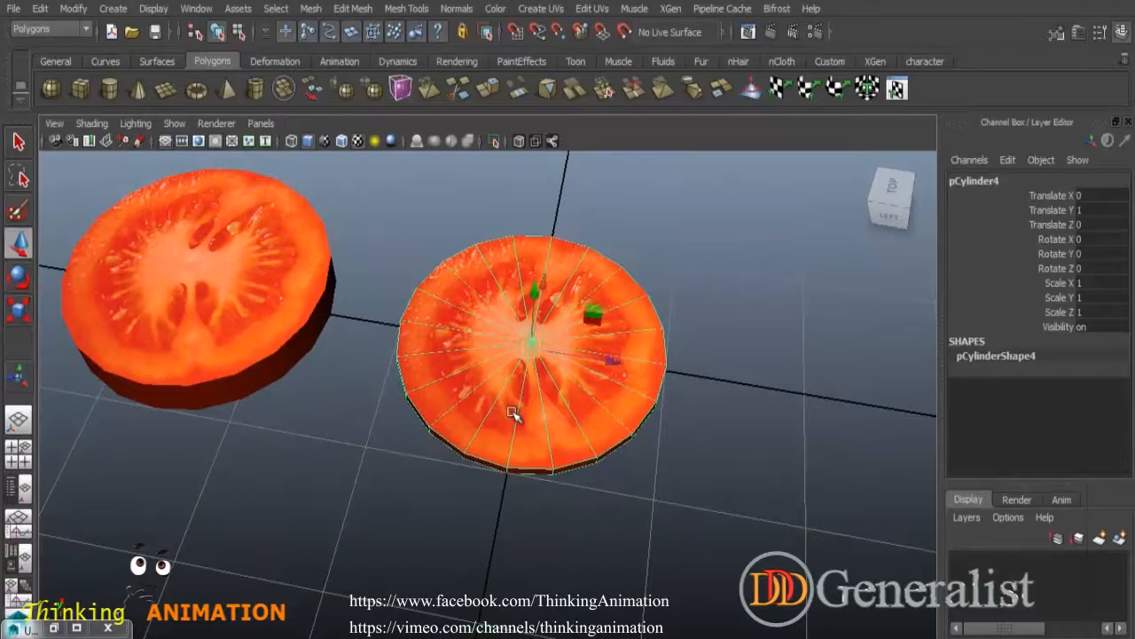
pyautogui.moveTo(545, 282); pyautogui.dragTo(623, 89)
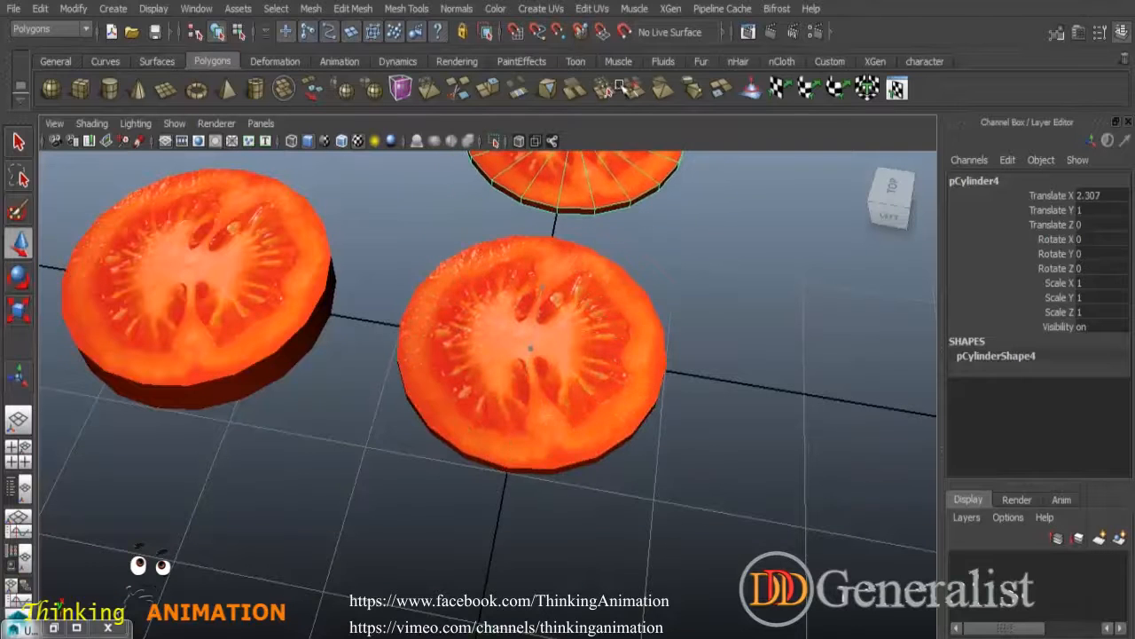
# Pull two groups of rim vertices on the newest slice inward to form bite-like notches, and return to object mode.
pyautogui.keyDown('alt'); pyautogui.moveTo(664, 266); pyautogui.dragTo(628, 377); pyautogui.keyUp('alt')
pyautogui.moveTo(606, 378); pyautogui.dragTo(543, 248, button='right')
pyautogui.moveTo(634, 406); pyautogui.dragTo(615, 364)
pyautogui.moveTo(484, 281); pyautogui.dragTo(595, 331)
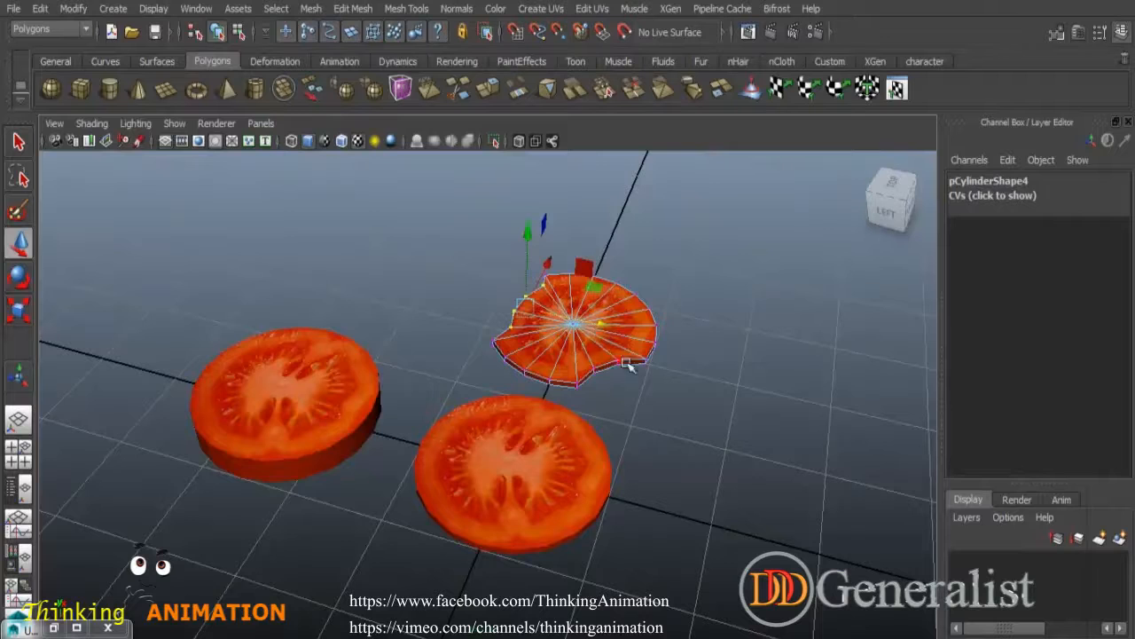
pyautogui.click(674, 431)
pyautogui.scroll(-5, 672, 432)
pyautogui.moveTo(557, 357); pyautogui.dragTo(621, 224, button='right')
# Select the thick tomato slice and review its UV shells over the texture in the UV Texture Editor.
pyautogui.keyDown('alt'); pyautogui.moveTo(654, 460); pyautogui.dragTo(552, 441); pyautogui.keyUp('alt')
pyautogui.click(480, 402)
pyautogui.moveTo(479, 402)
pyautogui.keyDown('alt'); pyautogui.mouseDown()
pyautogui.moveTo(539, 397)
pyautogui.moveTo(510, 432)
pyautogui.moveTo(488, 423)
pyautogui.mouseUp(); pyautogui.keyUp('alt')
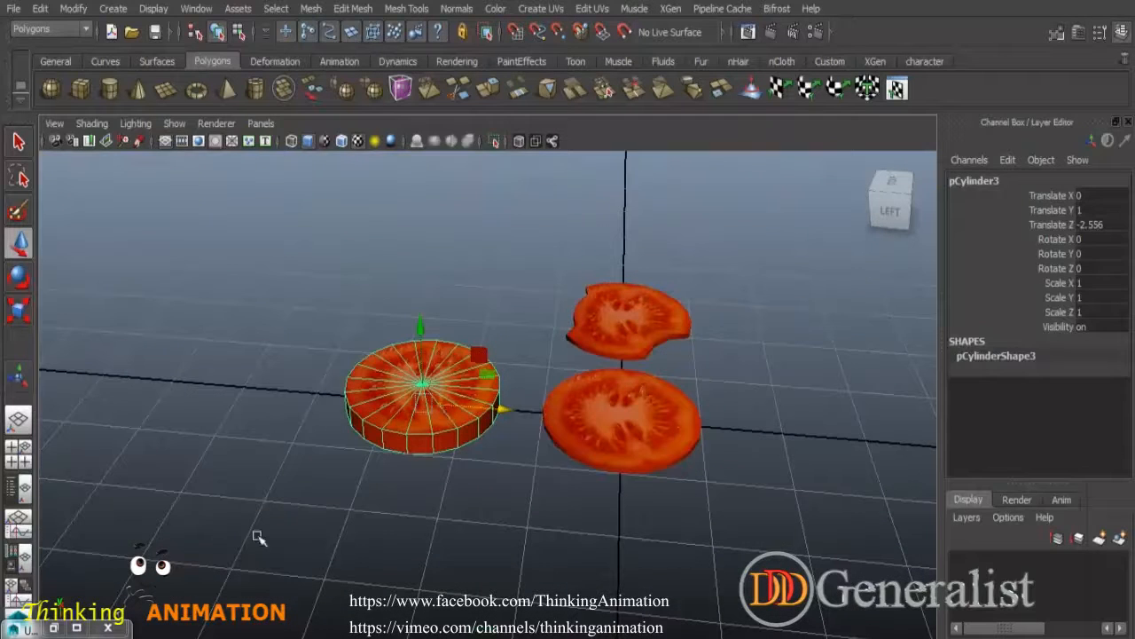
pyautogui.click(54, 628)
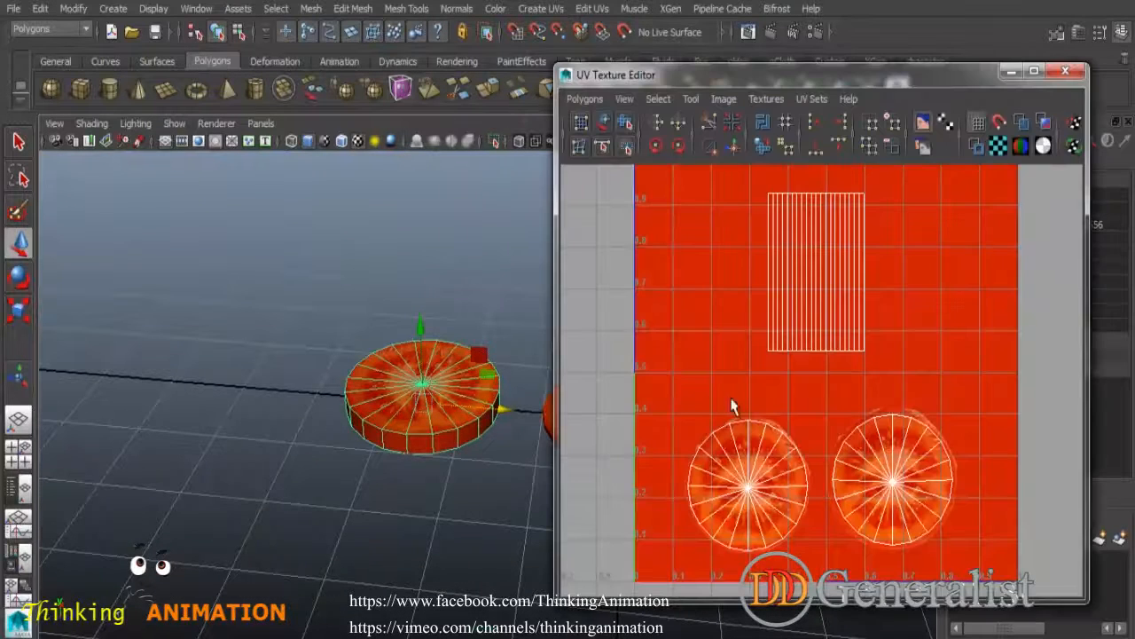
pyautogui.click(1010, 73)
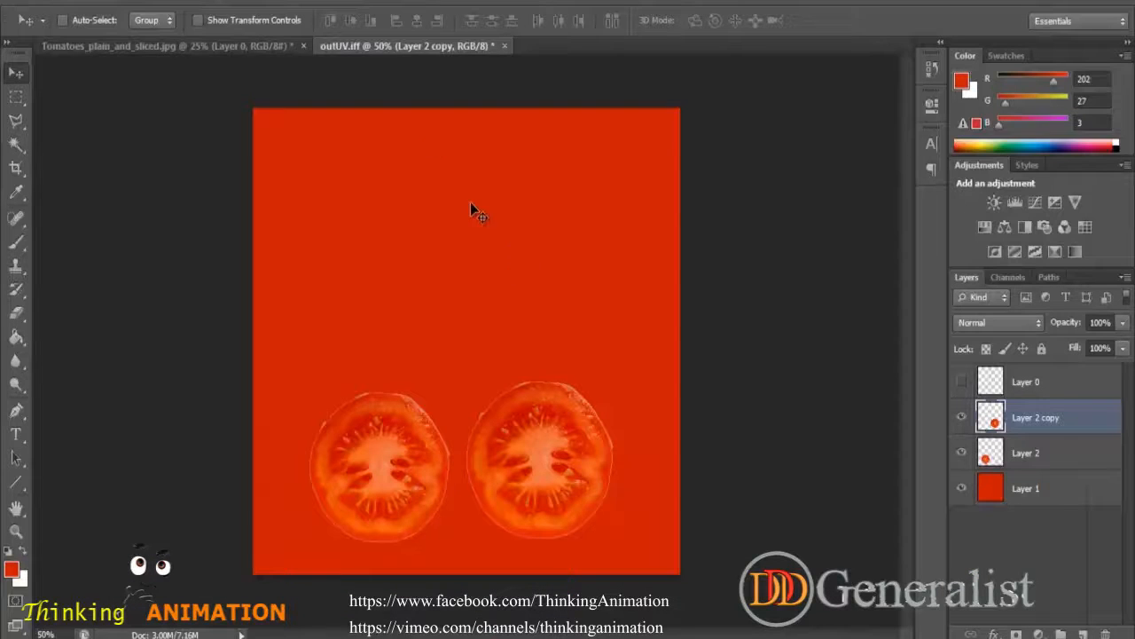
# Switch to Photoshop and close Tomatoes_plain_and_sliced.jpg without saving its changes.
pyautogui.click(283, 46)
pyautogui.click(395, 45)
pyautogui.click(280, 45)
pyautogui.click(303, 45)
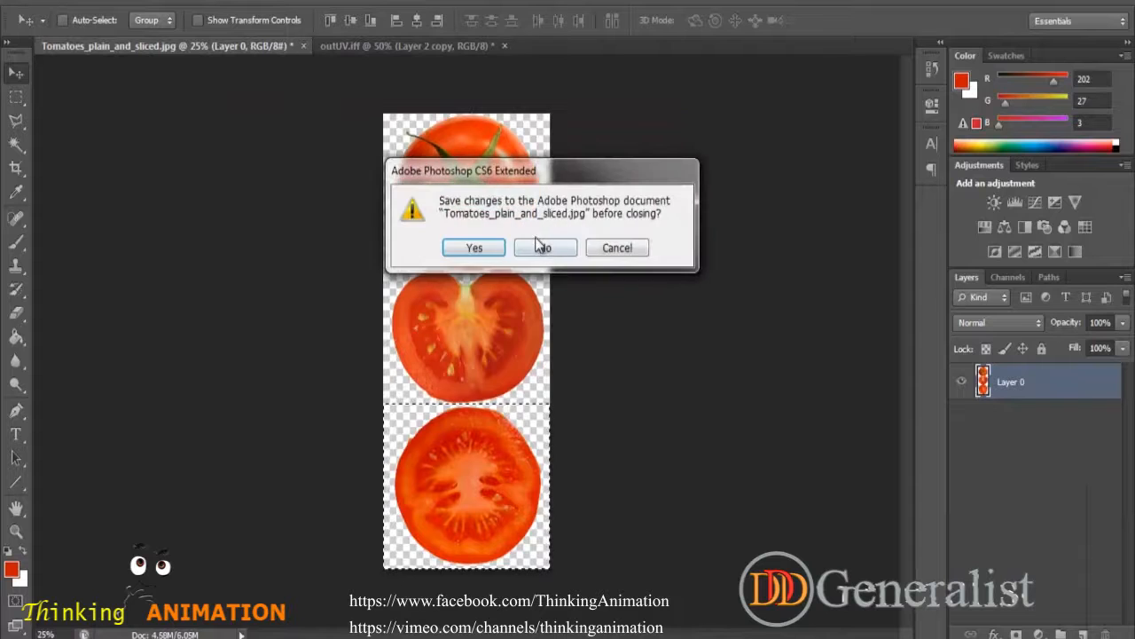
pyautogui.click(542, 246)
# Open download.jpg, the cucumber photo in the project's sourceimages/Vegetable folder, as a separate document in Photoshop.
pyautogui.moveTo(199, 634)
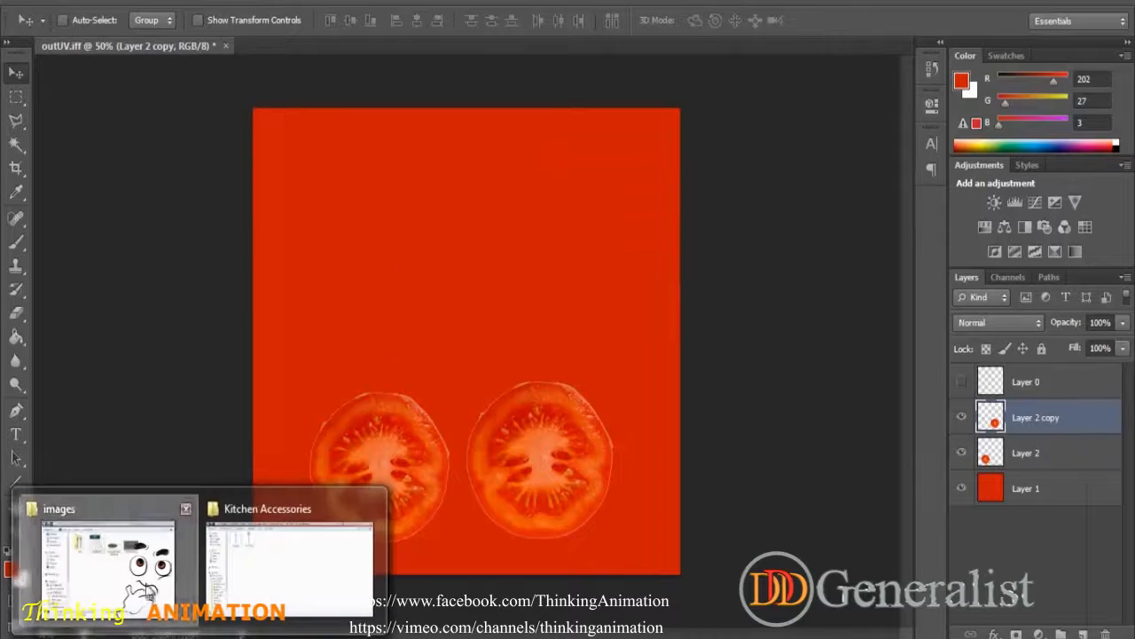
pyautogui.click(107, 563)
pyautogui.moveTo(497, 218); pyautogui.dragTo(305, 41)
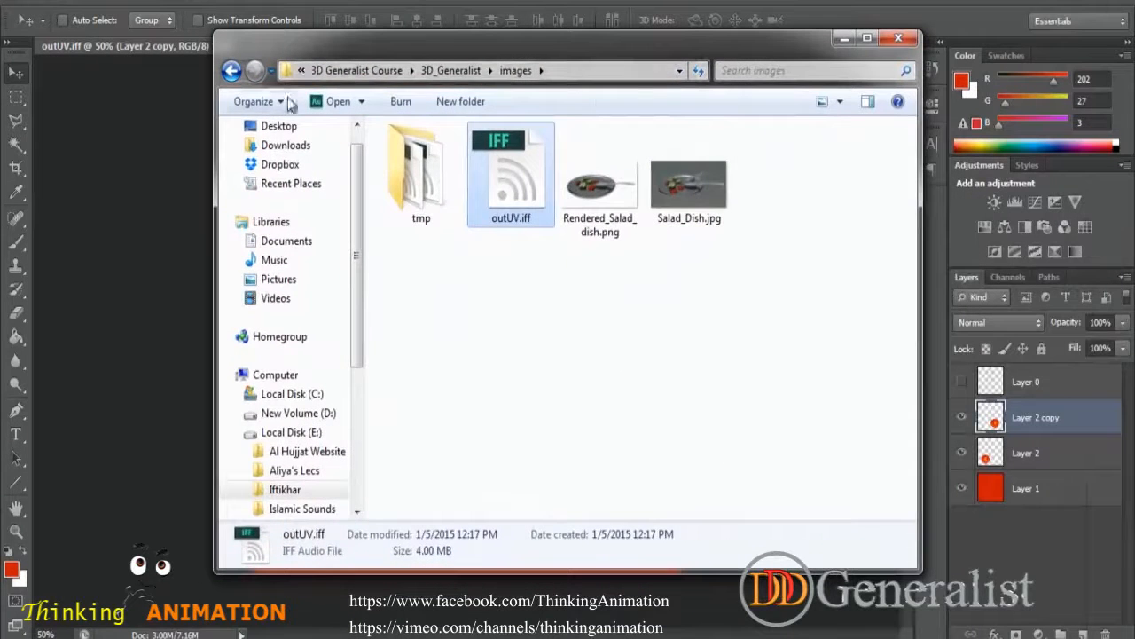
pyautogui.click(230, 71)
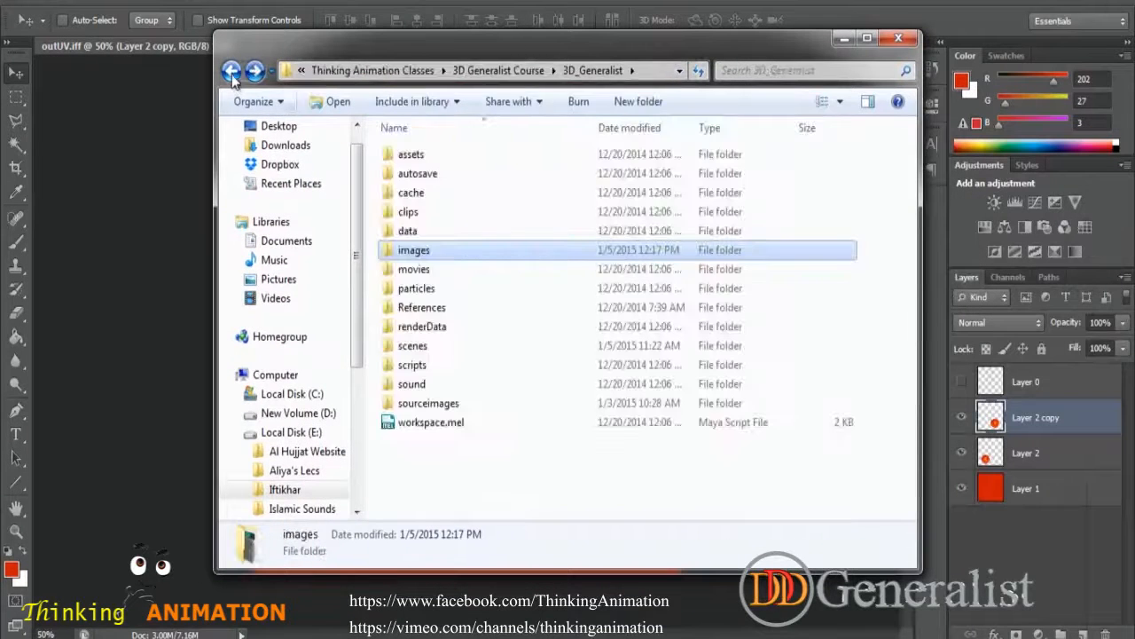
pyautogui.doubleClick(428, 403)
pyautogui.doubleClick(413, 177)
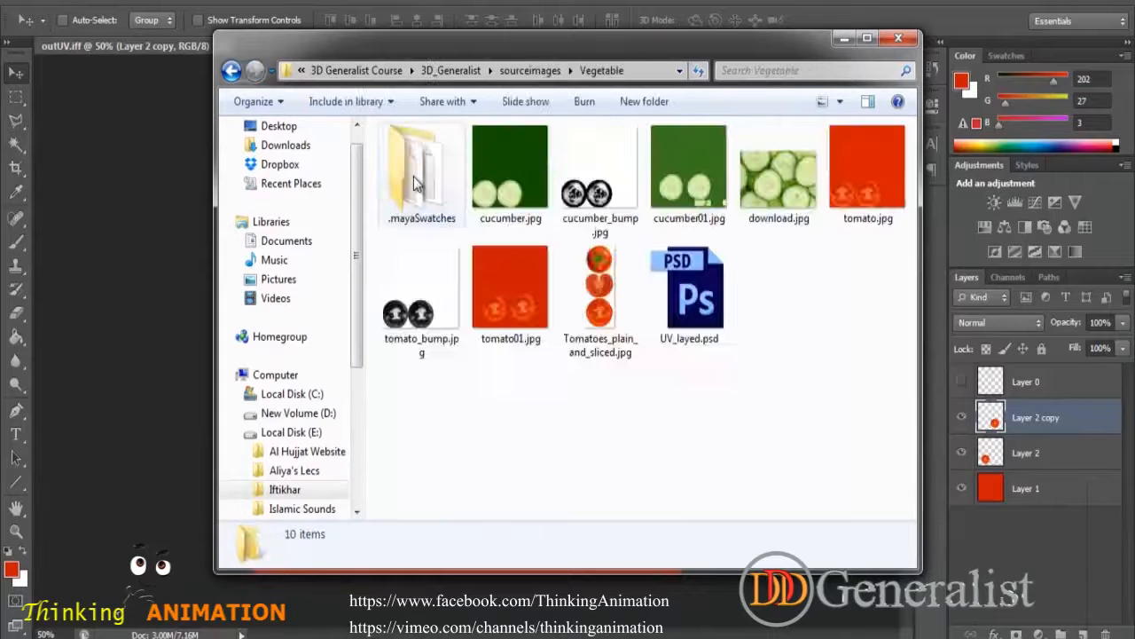
pyautogui.click(792, 186)
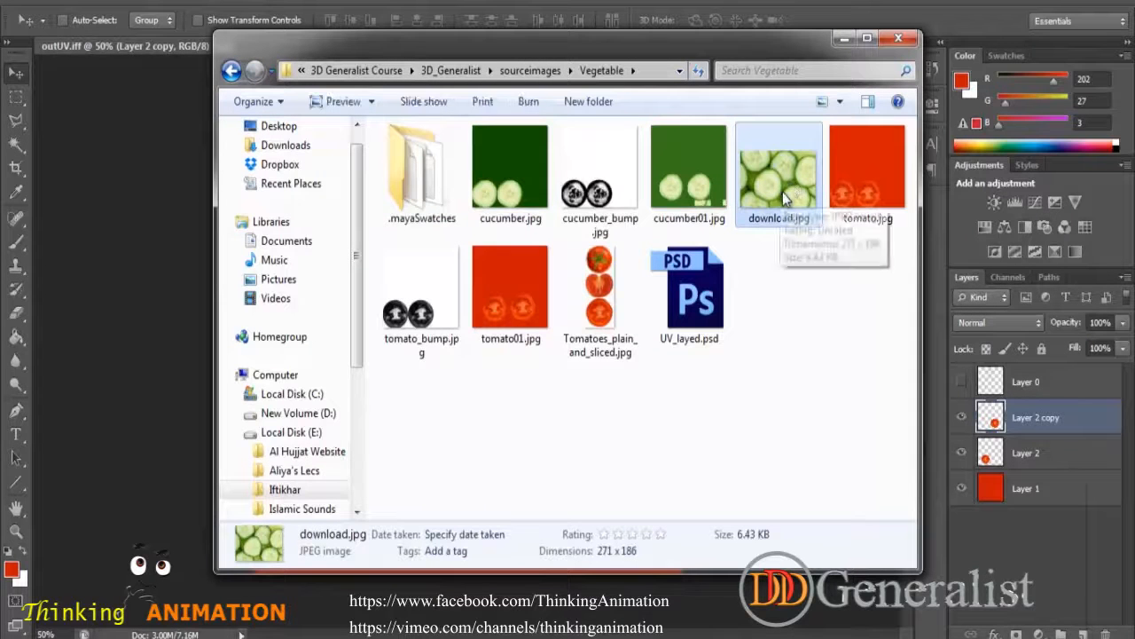
pyautogui.moveTo(679, 46); pyautogui.dragTo(681, 216)
pyautogui.moveTo(780, 345); pyautogui.dragTo(351, 55)
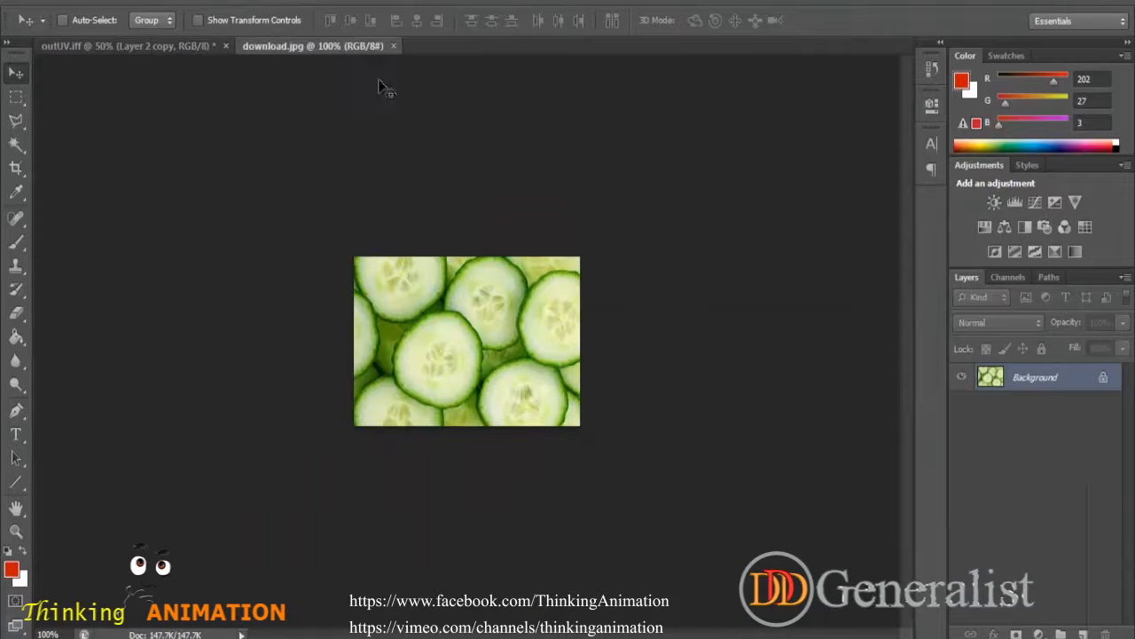
# Convert the cucumber photo's locked background into an editable layer named Layer 0.
pyautogui.doubleClick(1043, 381)
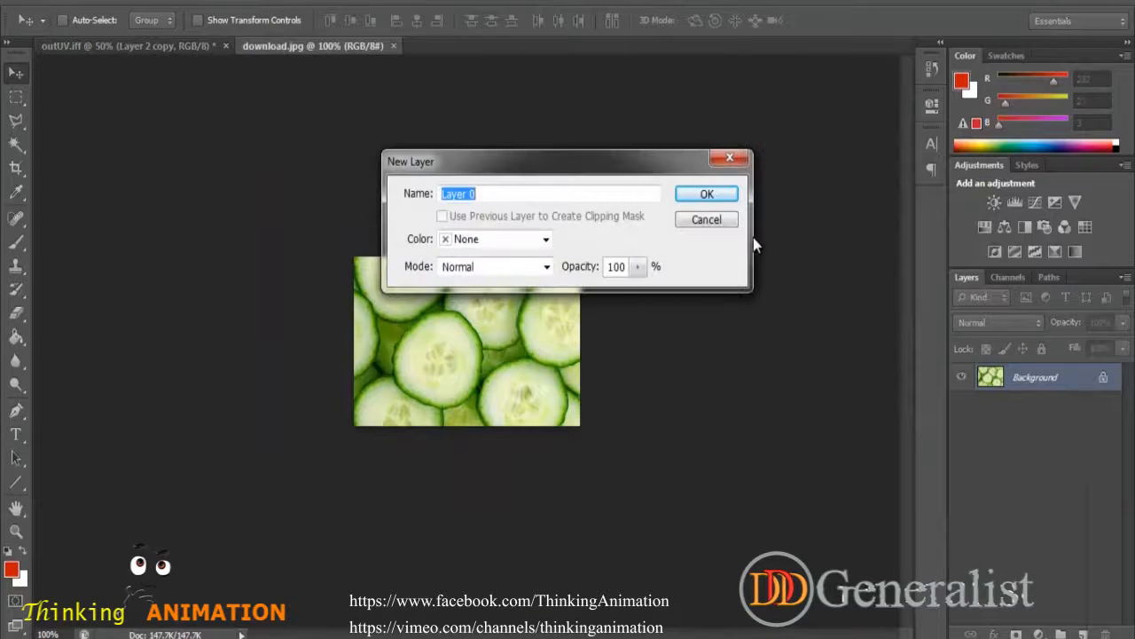
pyautogui.click(713, 196)
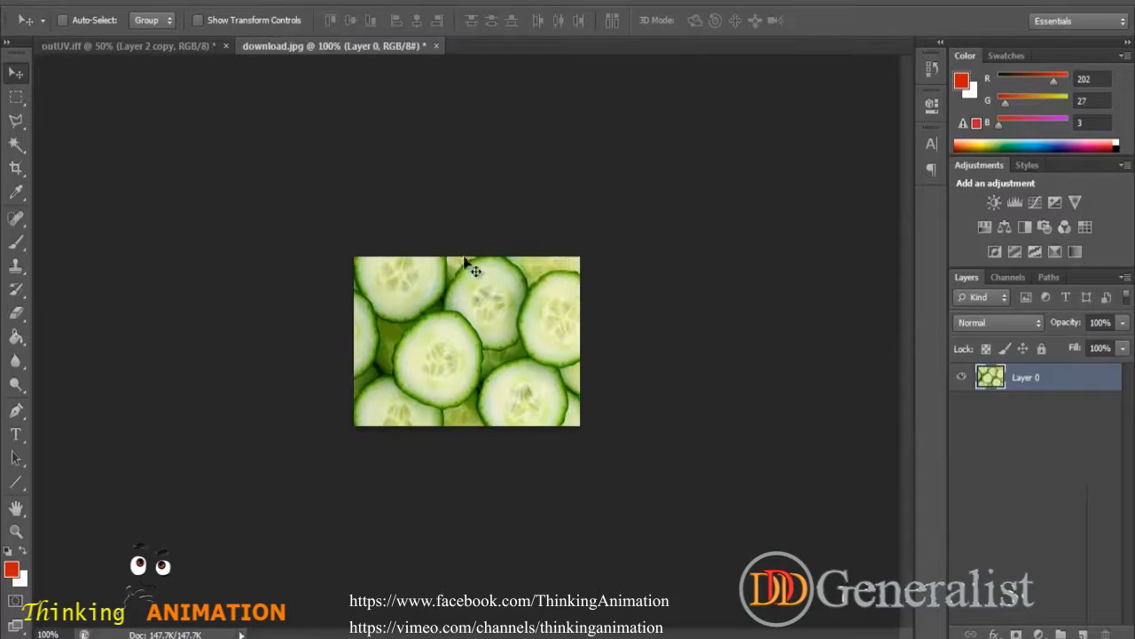
pyautogui.hotkey('ctrl', '+')
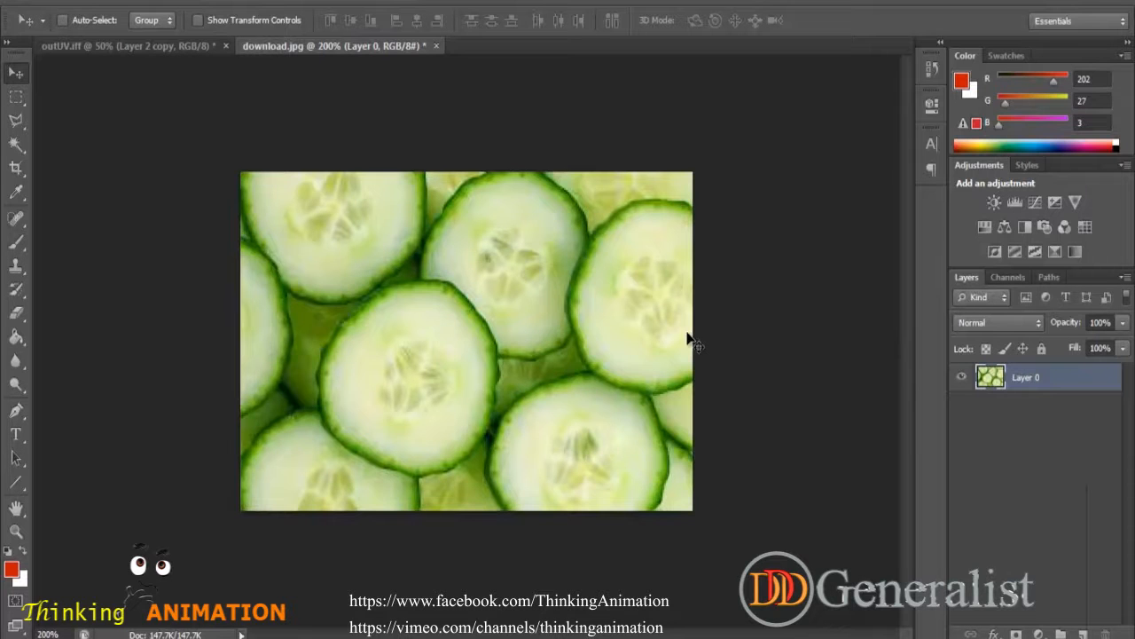
pyautogui.hotkey('ctrl', '+')
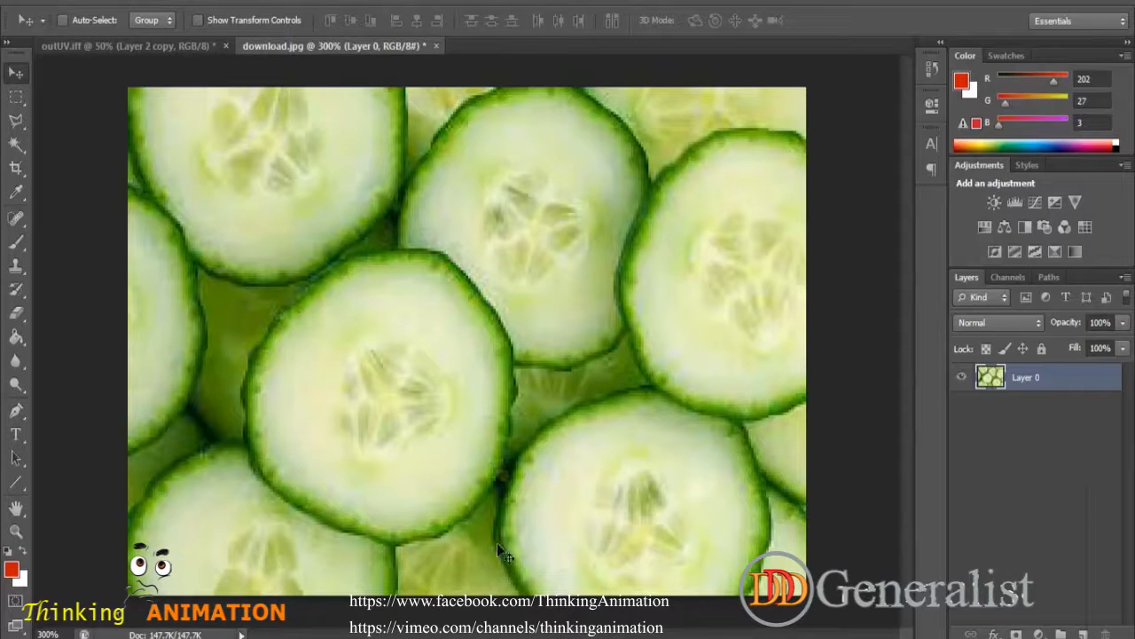
pyautogui.click(16, 95)
pyautogui.moveTo(214, 205); pyautogui.dragTo(538, 558)
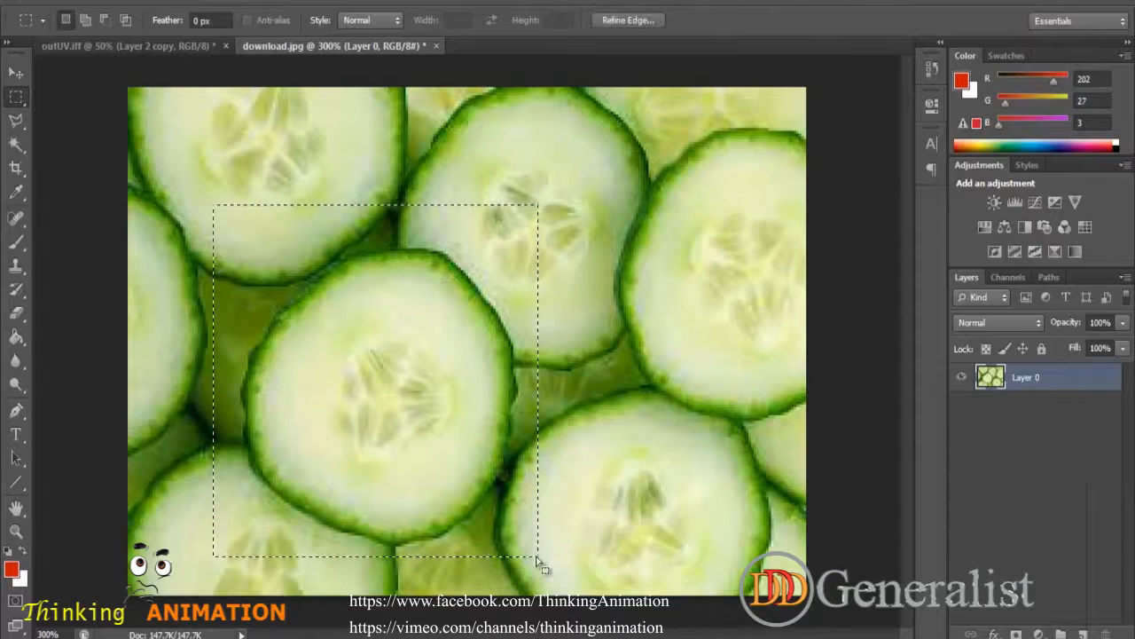
pyautogui.click(347, 298)
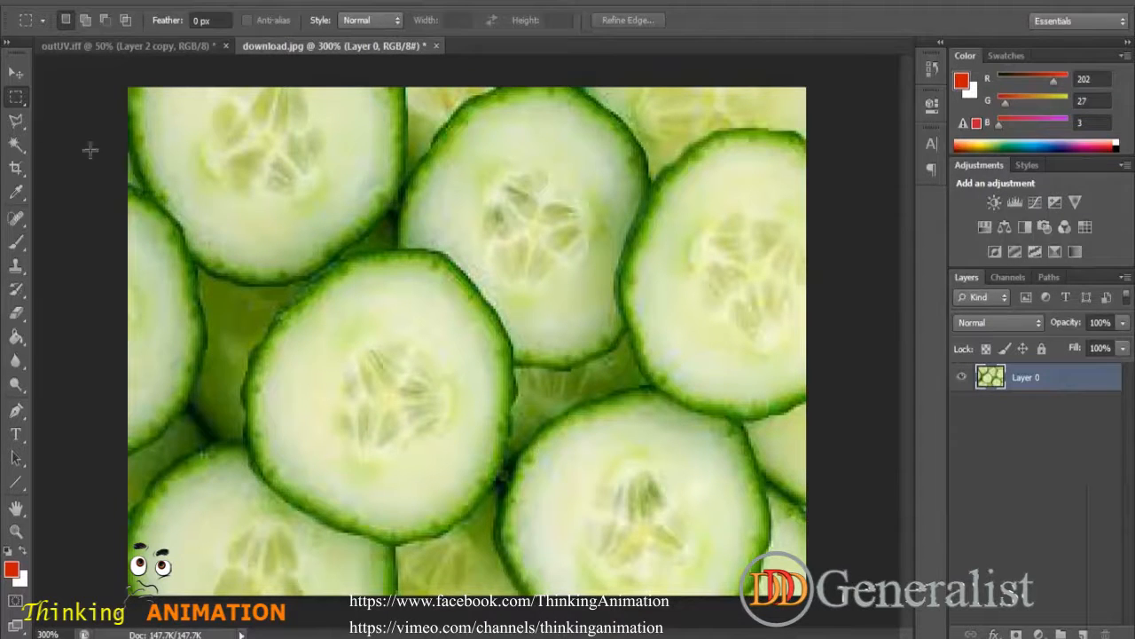
# Outline the whole cucumber slice near the photo's centre with the Polygonal Lasso and paste a copy into outUV.iff.
pyautogui.click(12, 121)
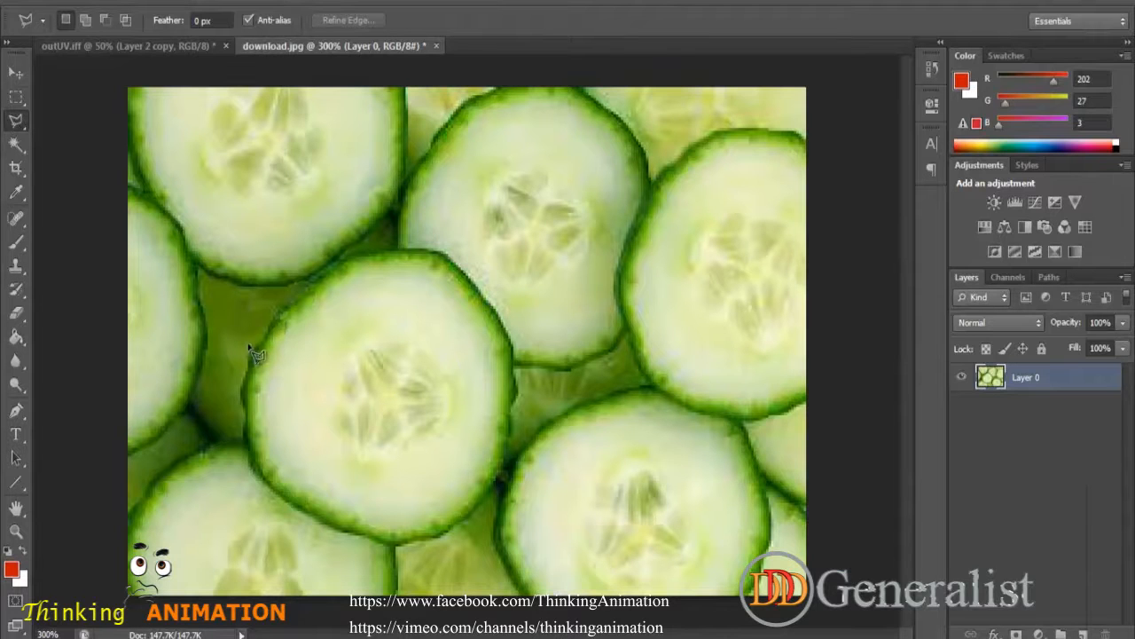
pyautogui.moveTo(330, 251)
pyautogui.mouseDown()
pyautogui.moveTo(415, 238)
pyautogui.moveTo(492, 268)
pyautogui.moveTo(524, 335)
pyautogui.moveTo(531, 394)
pyautogui.moveTo(523, 474)
pyautogui.moveTo(487, 541)
pyautogui.moveTo(415, 561)
pyautogui.moveTo(293, 543)
pyautogui.moveTo(243, 487)
pyautogui.moveTo(233, 373)
pyautogui.moveTo(283, 311)
pyautogui.mouseUp()
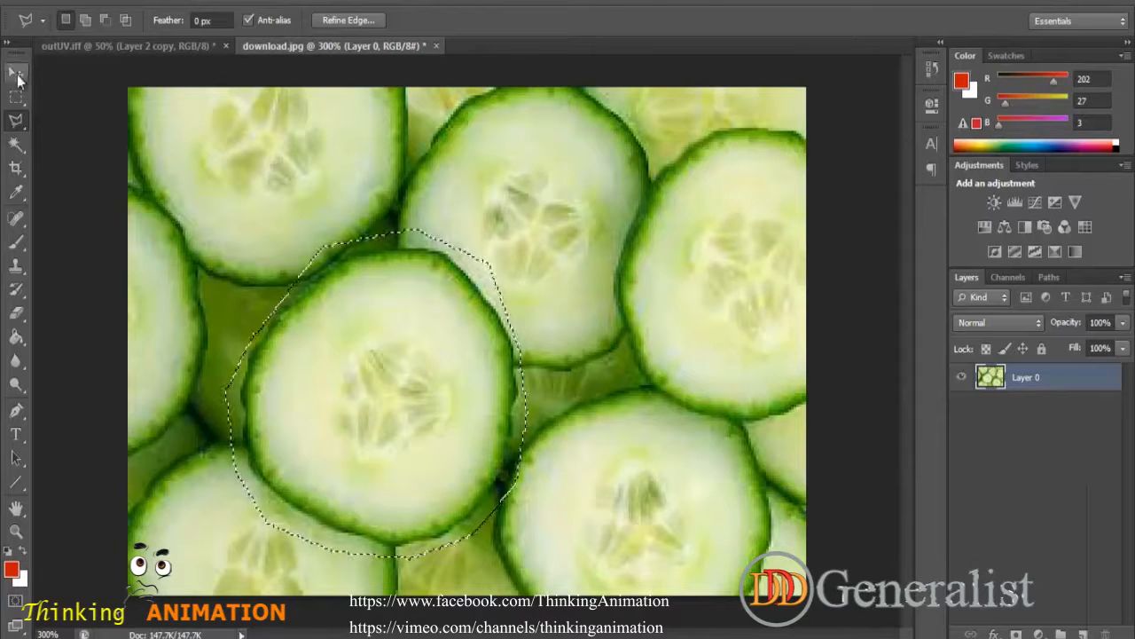
pyautogui.press('v')
pyautogui.click(198, 45)
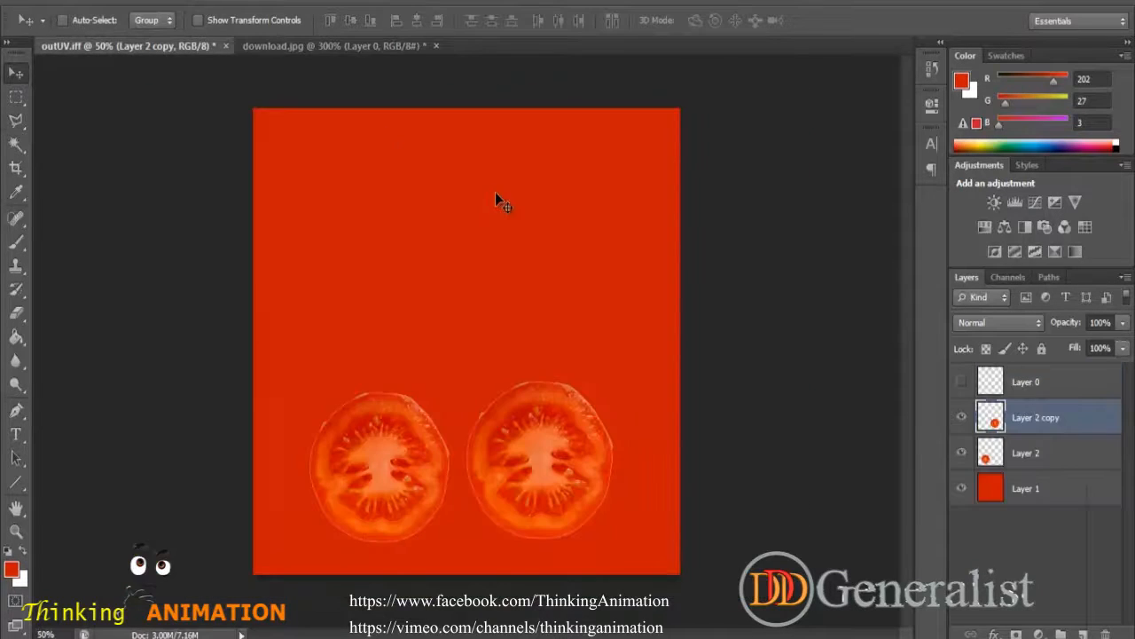
pyautogui.hotkey('ctrl', 'v')
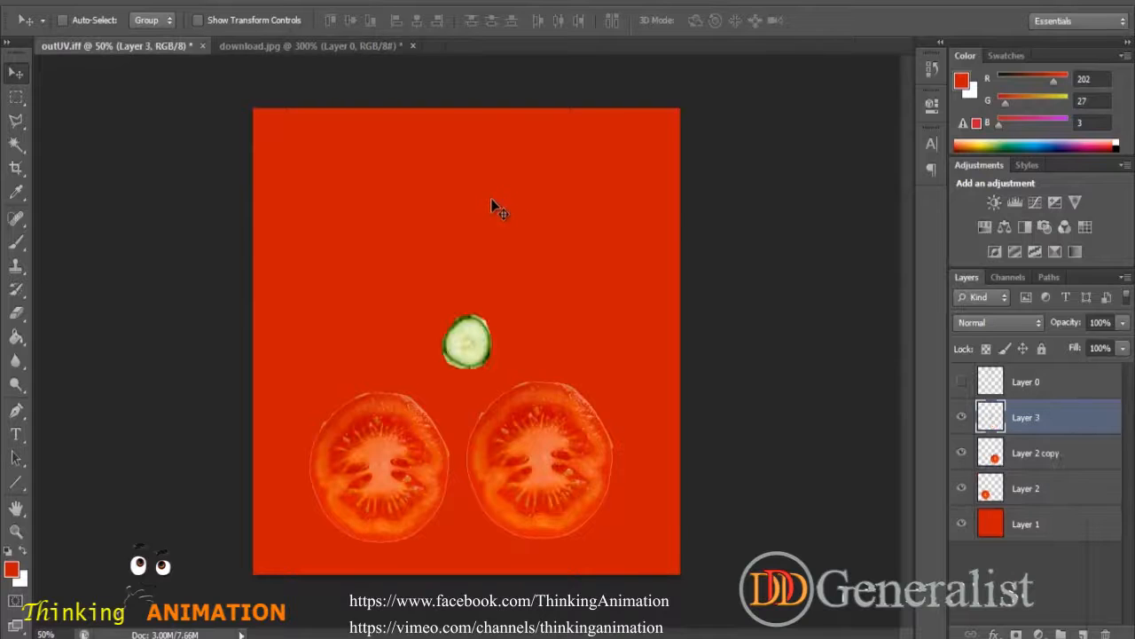
# Hide the two tomato layers, Layer 2 copy and Layer 2, and show the UV wireframe on Layer 0.
pyautogui.click(962, 453)
pyautogui.click(961, 488)
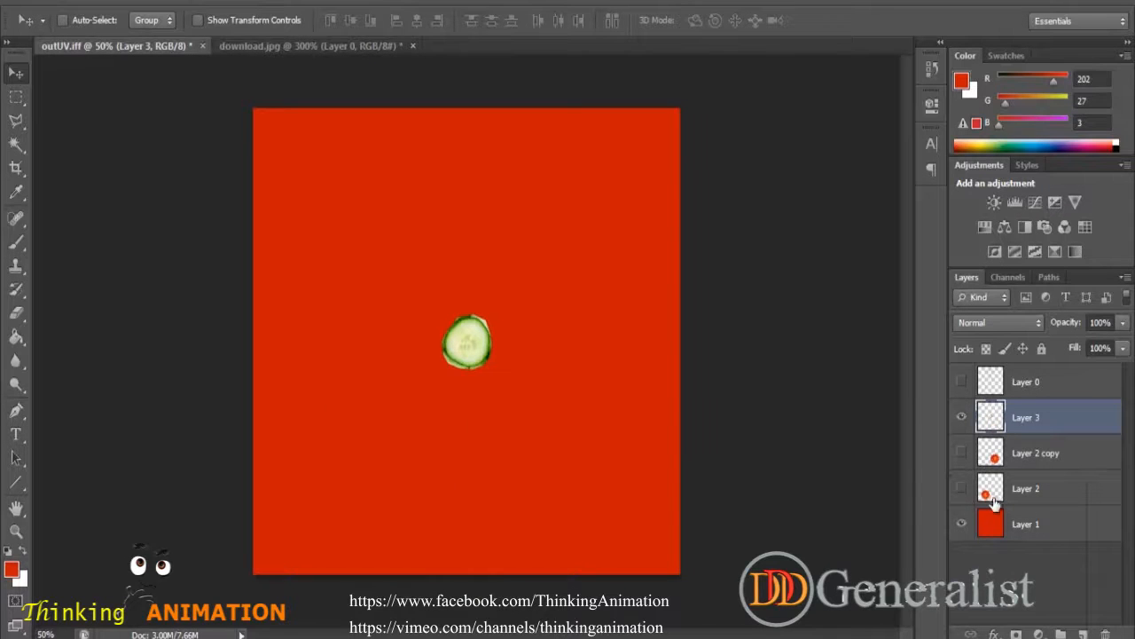
pyautogui.click(962, 381)
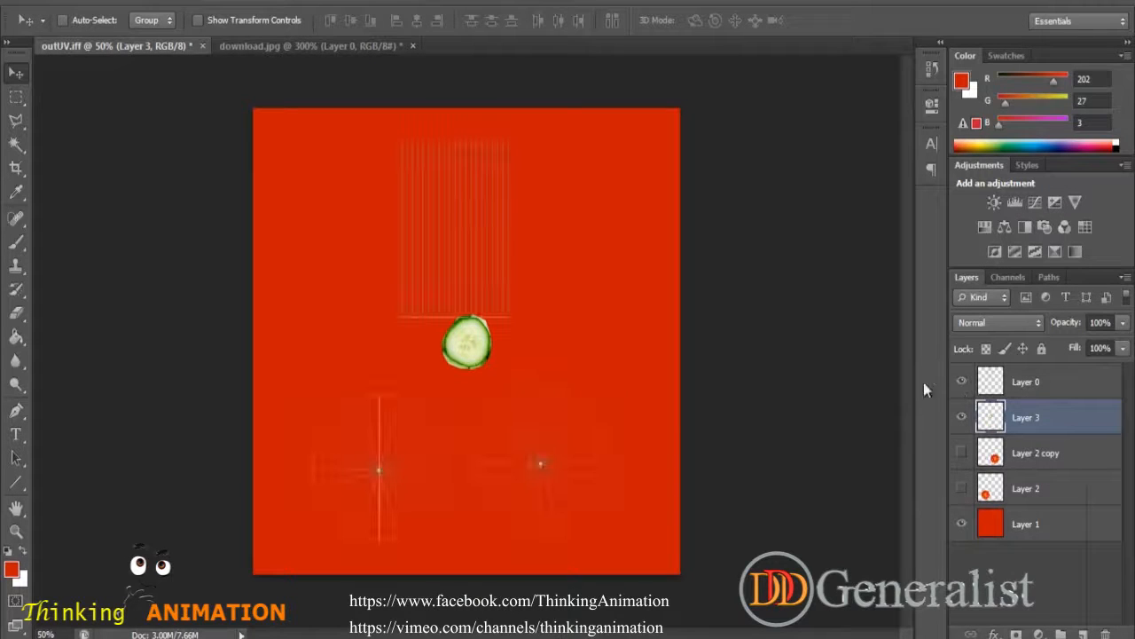
# Scale the pasted cucumber slice on Layer 3 to about 314% and place it over the left UV circle.
pyautogui.hotkey('ctrl', 't')
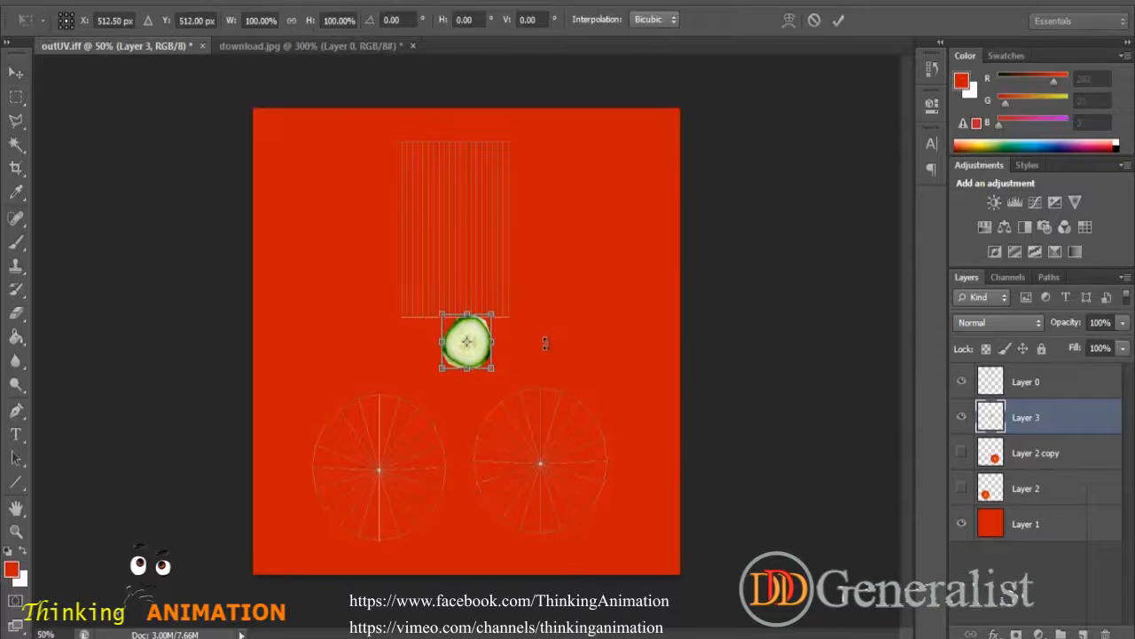
pyautogui.keyDown('alt'); pyautogui.moveTo(498, 373); pyautogui.dragTo(547, 410); pyautogui.keyUp('alt')
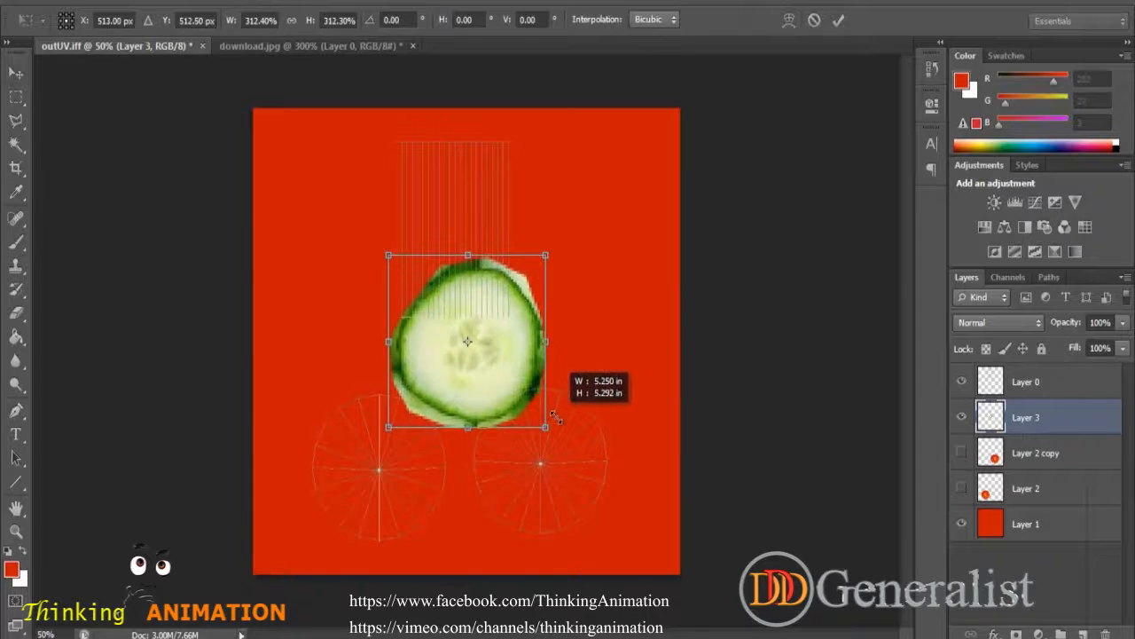
pyautogui.moveTo(498, 368); pyautogui.dragTo(420, 481)
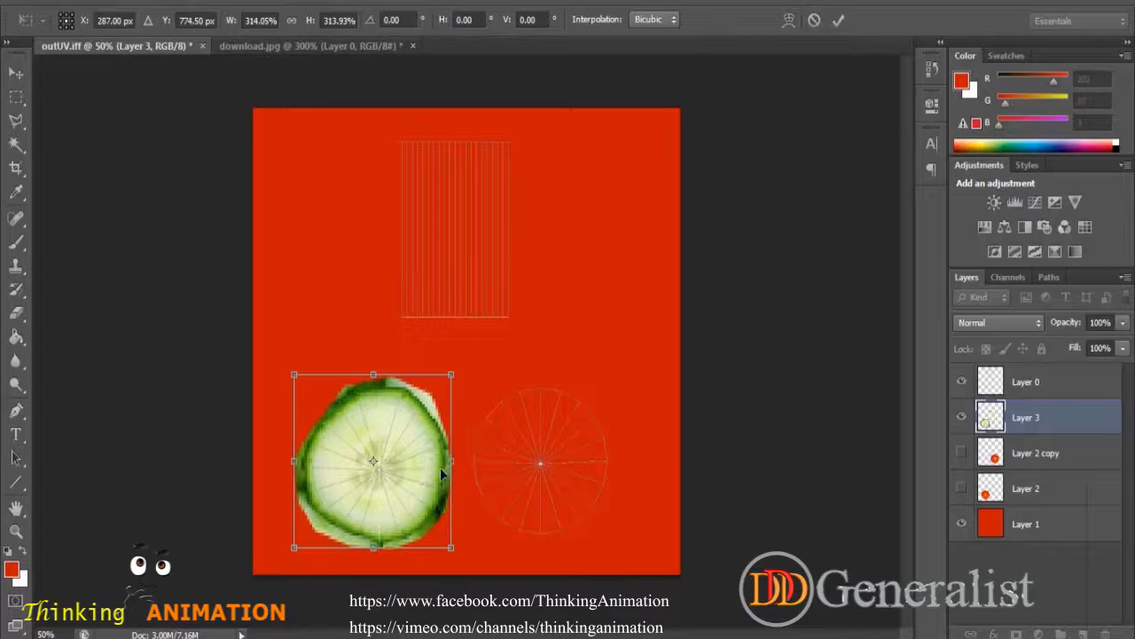
pyautogui.press('Return')
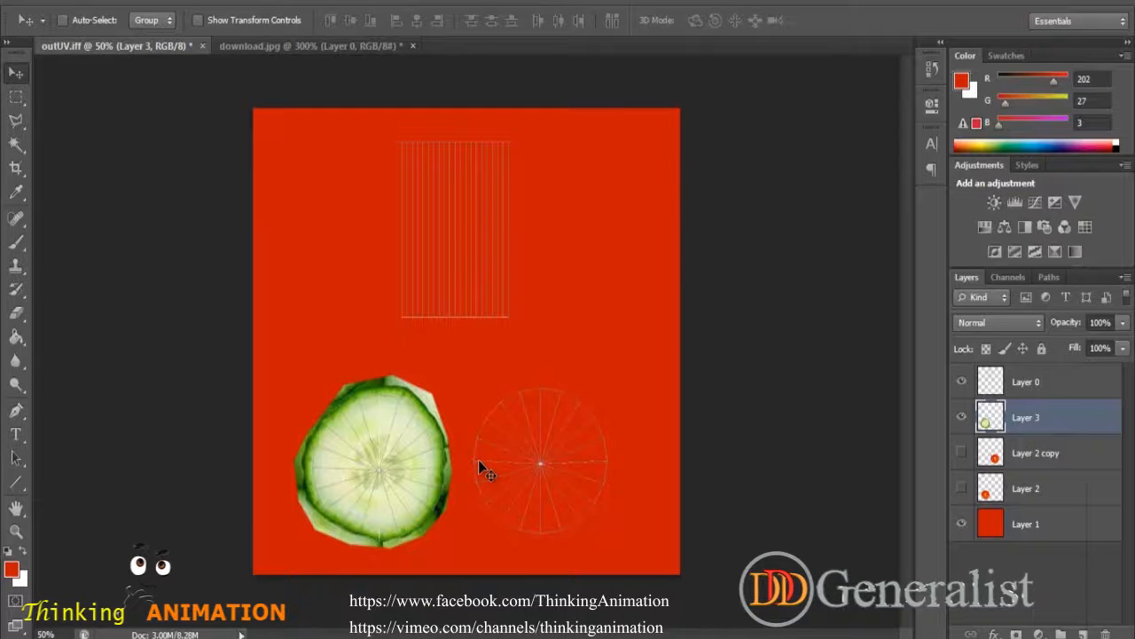
# Fine-align the cucumber slice with the left UV circle, then duplicate its layer and fit the copy over the right circle.
pyautogui.hotkey('ctrl', '+')
pyautogui.moveTo(438, 455); pyautogui.dragTo(453, 251)
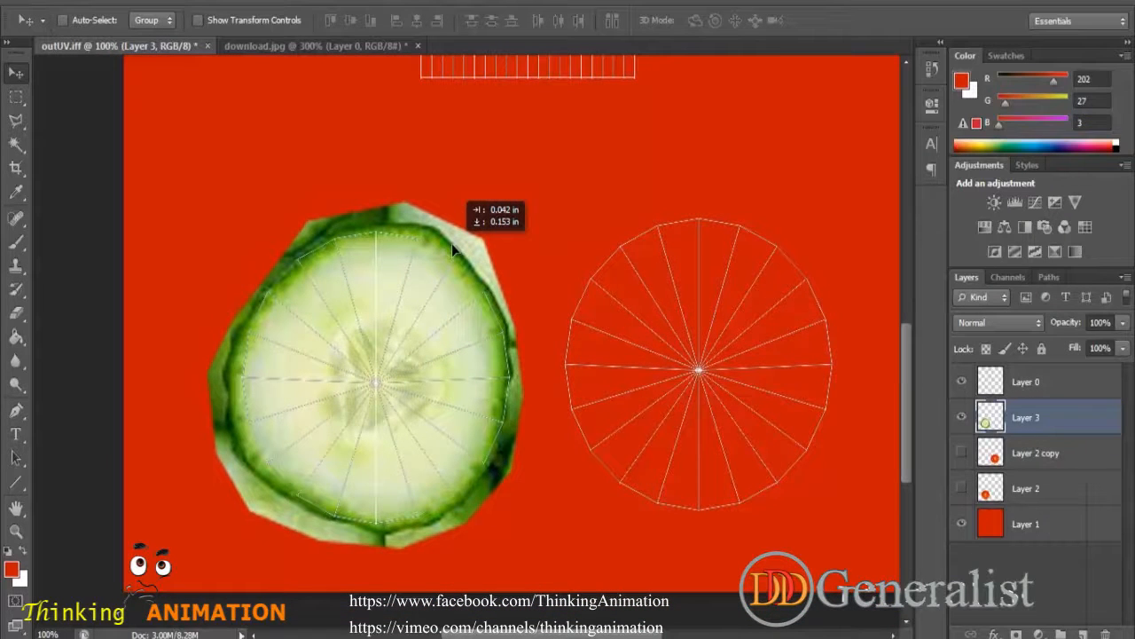
pyautogui.moveTo(1034, 419); pyautogui.dragTo(1083, 633)
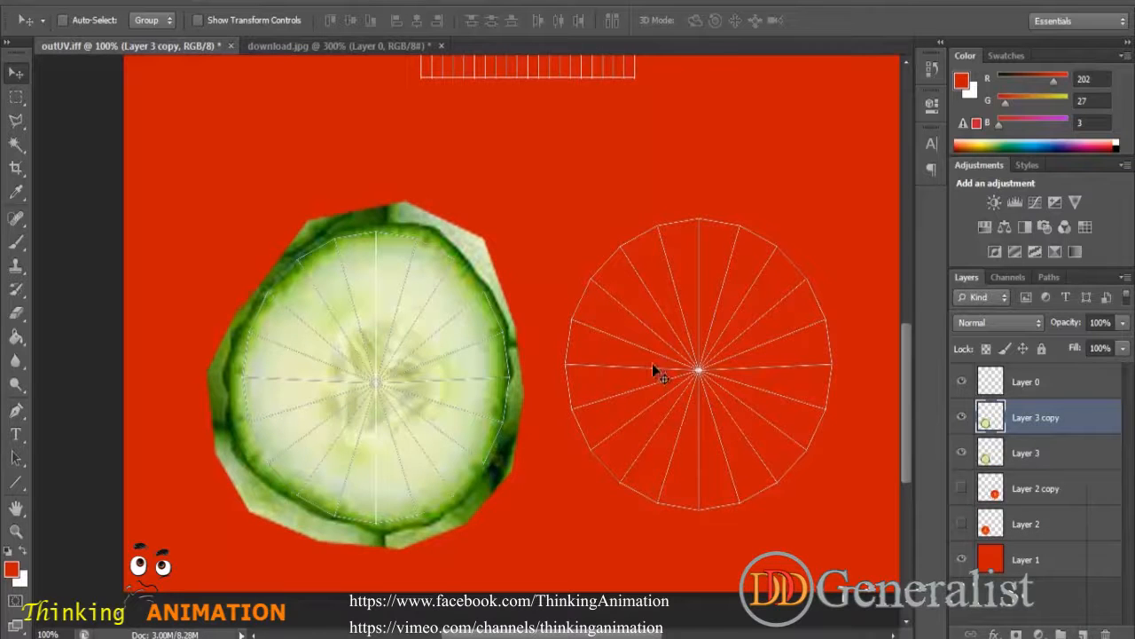
pyautogui.moveTo(493, 284); pyautogui.dragTo(810, 269)
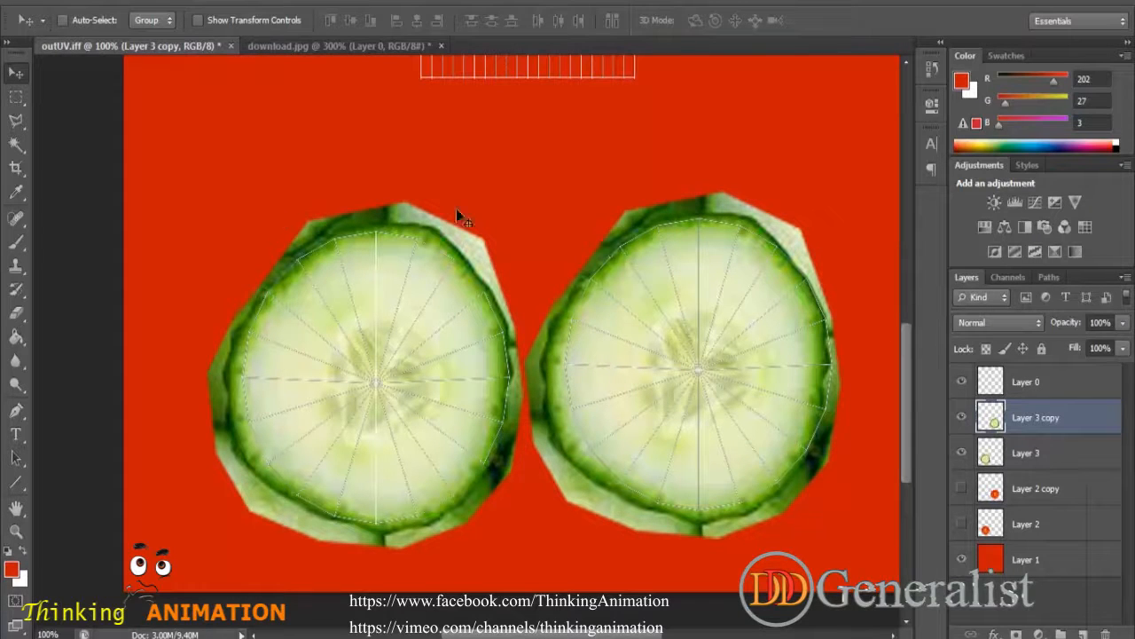
# Sample the dark green of the cucumber rind and fill the background on Layer 1 with it.
pyautogui.click(17, 195)
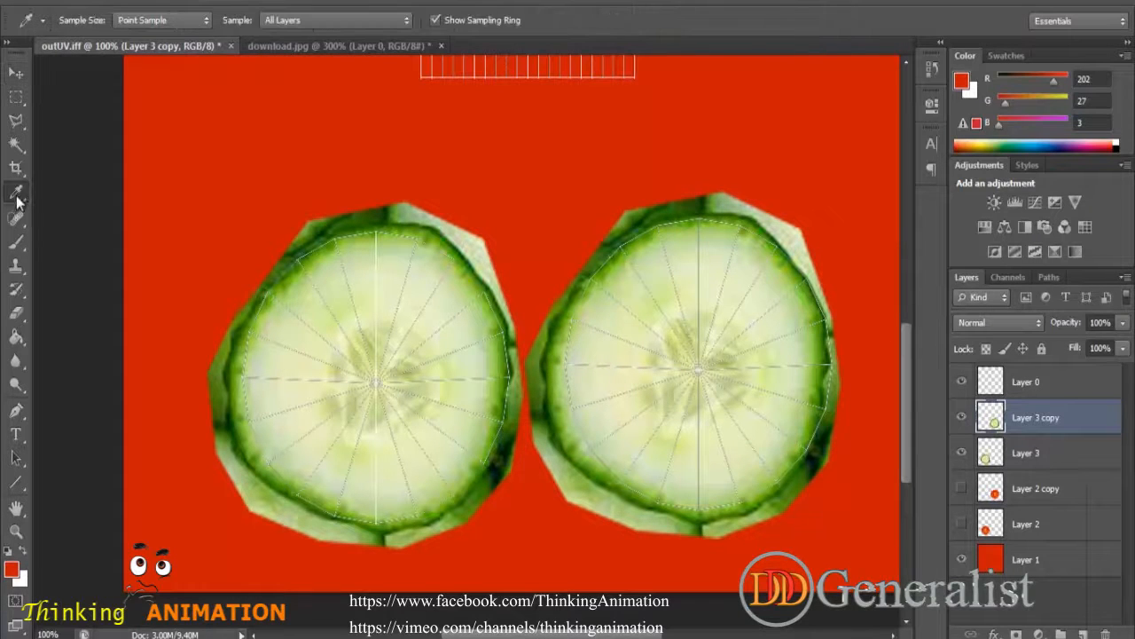
pyautogui.click(373, 222)
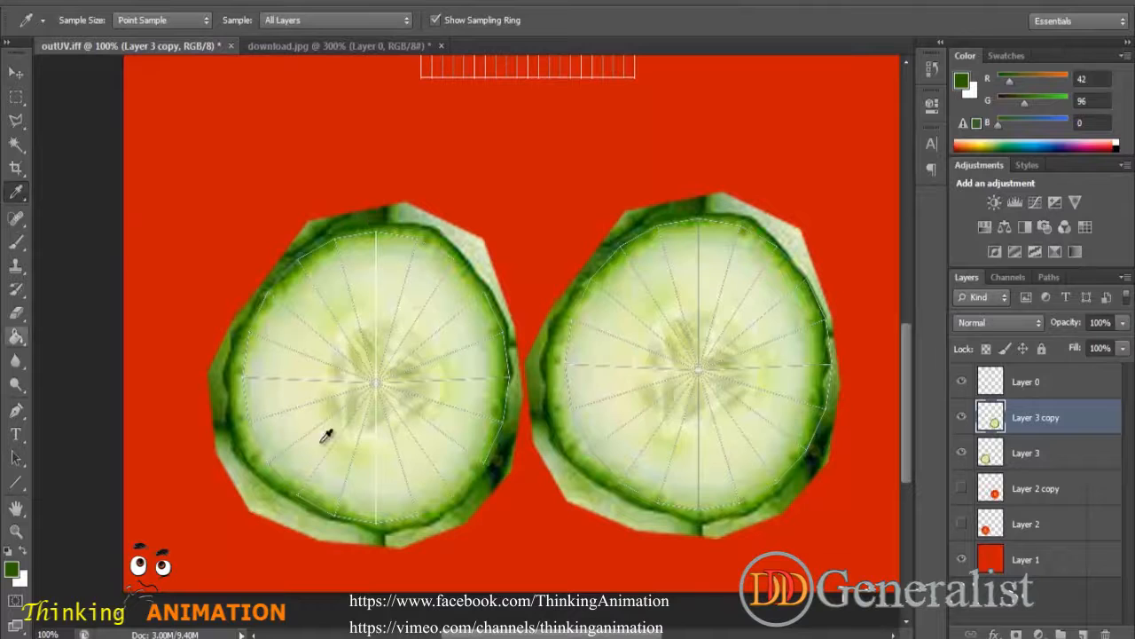
pyautogui.click(1012, 559)
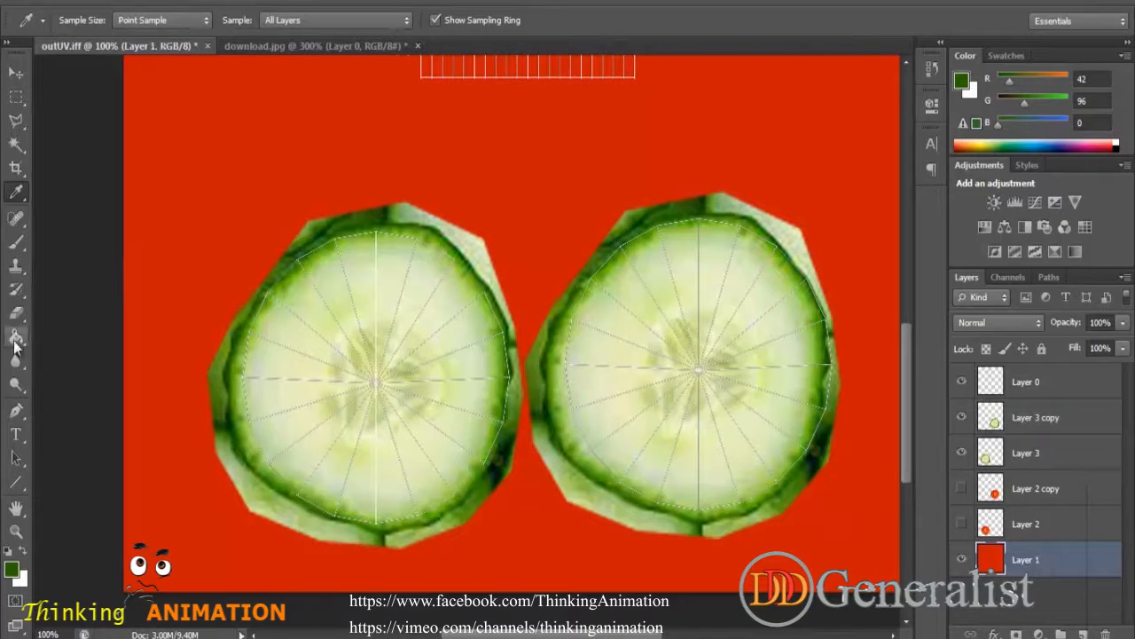
pyautogui.click(16, 337)
pyautogui.click(190, 312)
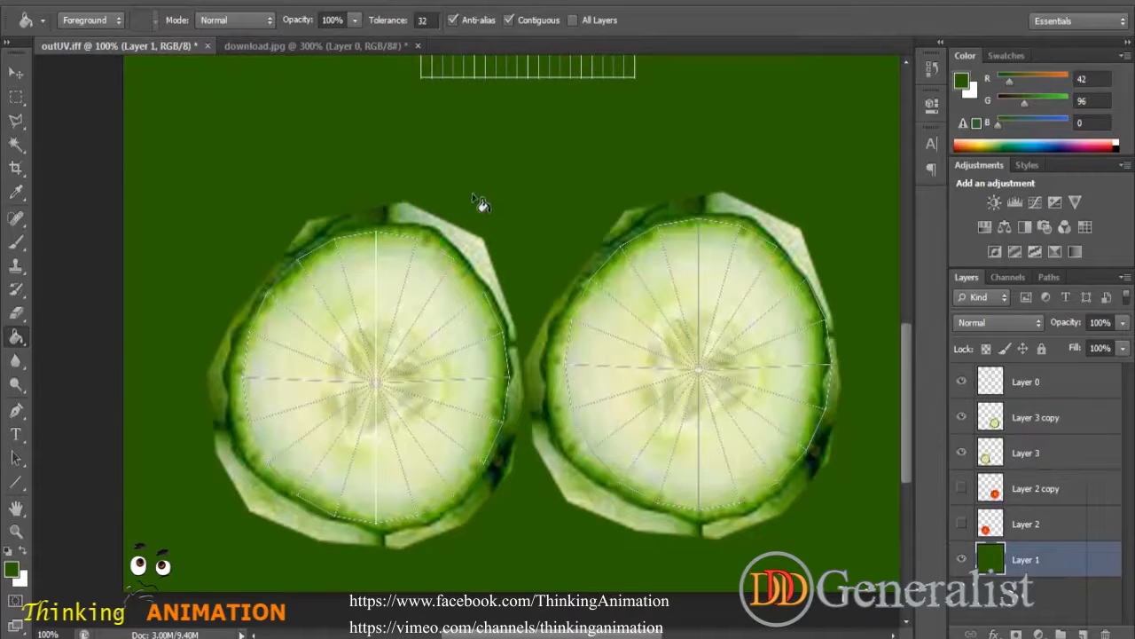
# Hide the UV wireframe on Layer 0.
pyautogui.click(46, 3)
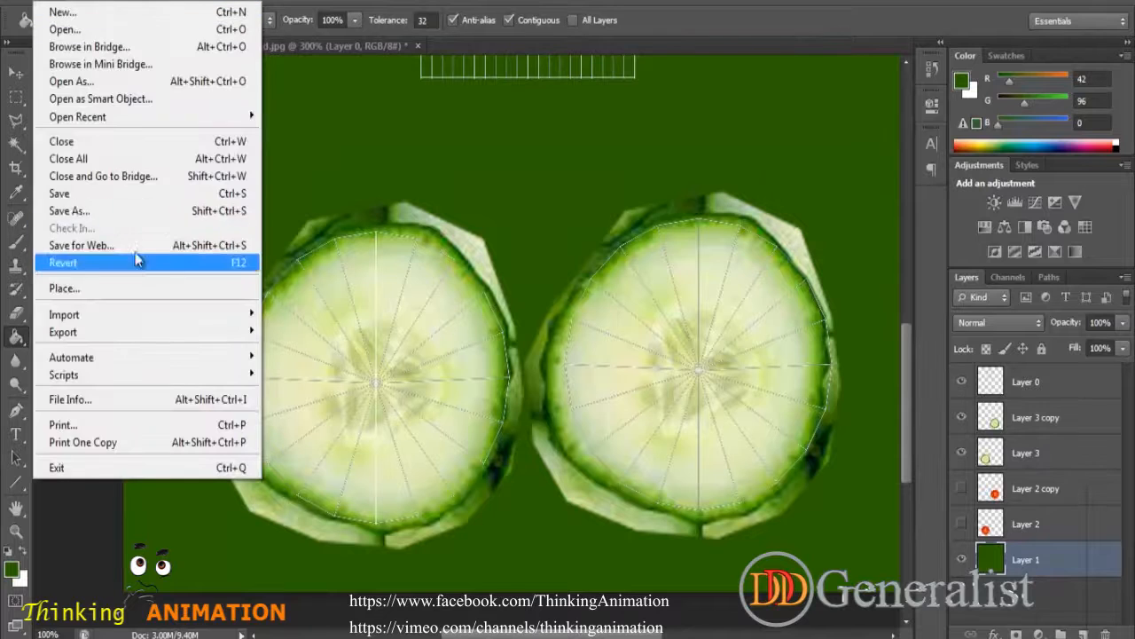
pyautogui.click(965, 377)
pyautogui.click(963, 382)
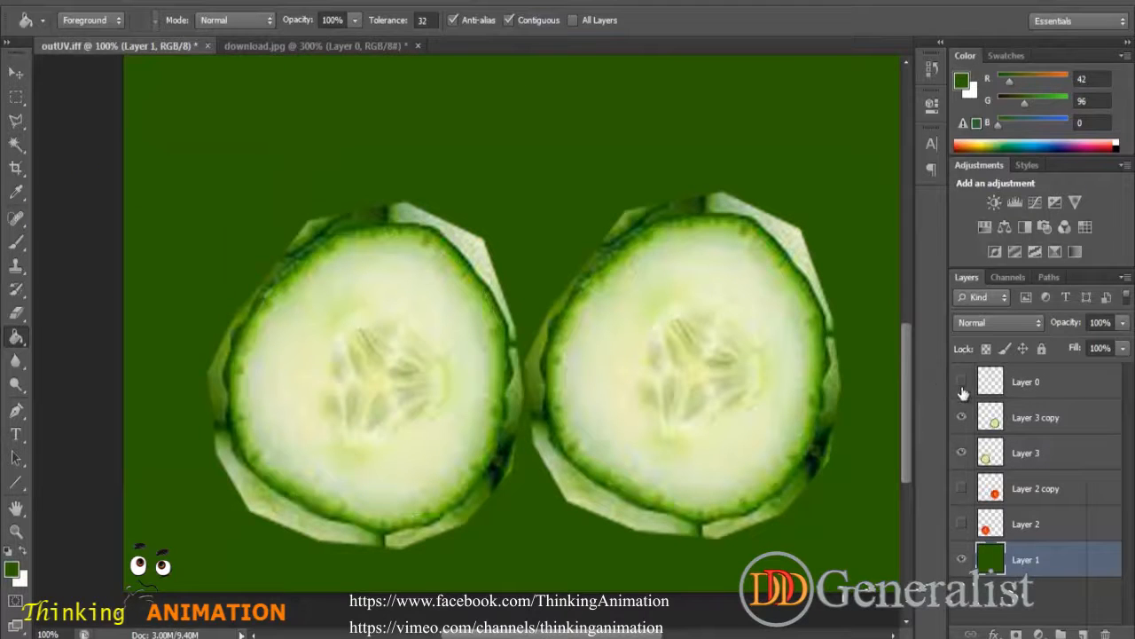
# Begin saving the cucumber texture as a JPEG copy and browse to the project's sourceimages\Vegetable folder.
pyautogui.click(54, 2)
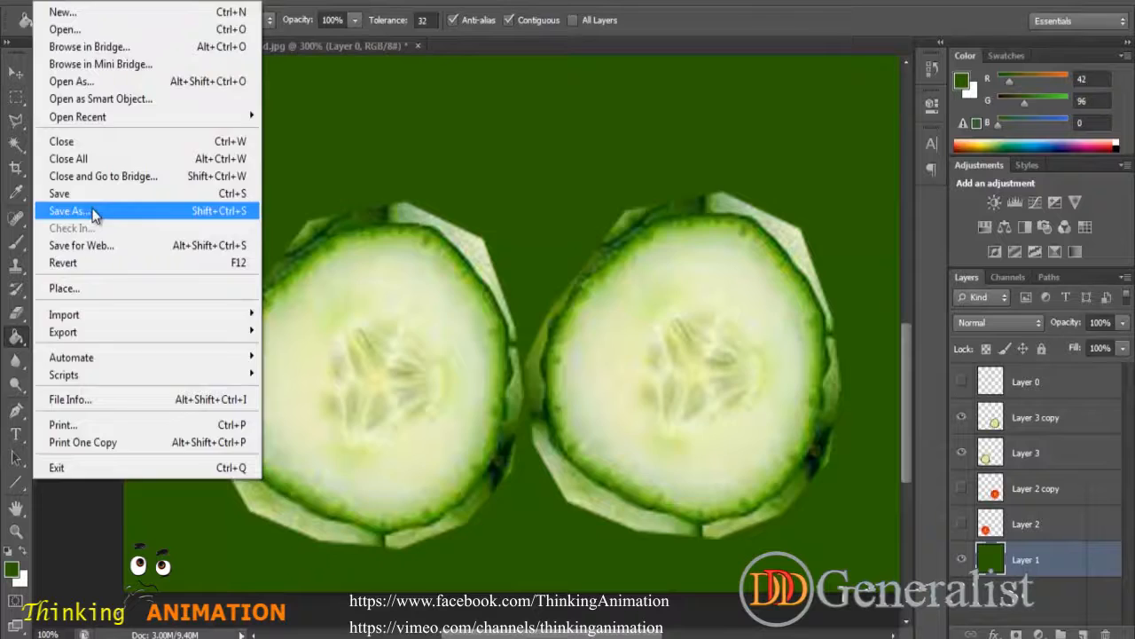
pyautogui.click(94, 216)
pyautogui.click(600, 359)
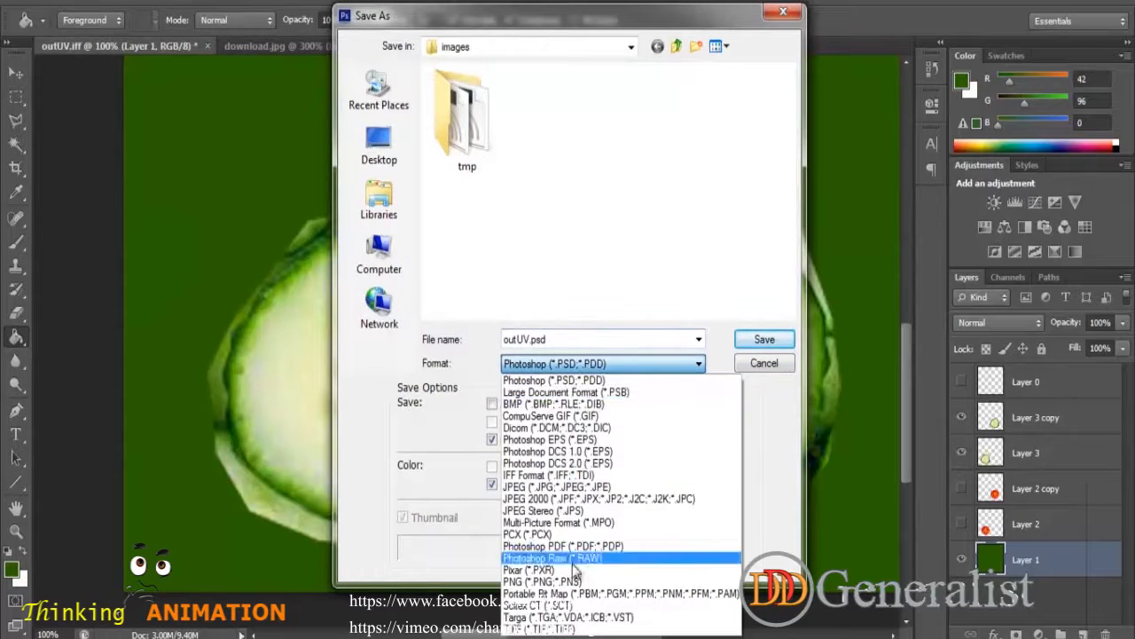
pyautogui.click(538, 494)
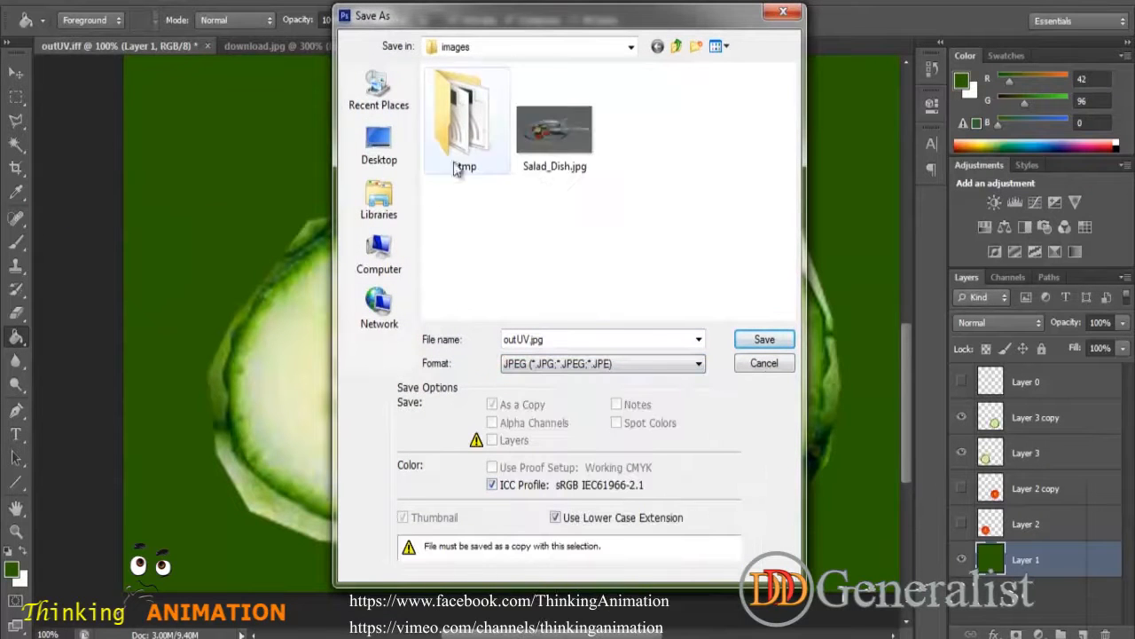
pyautogui.click(676, 46)
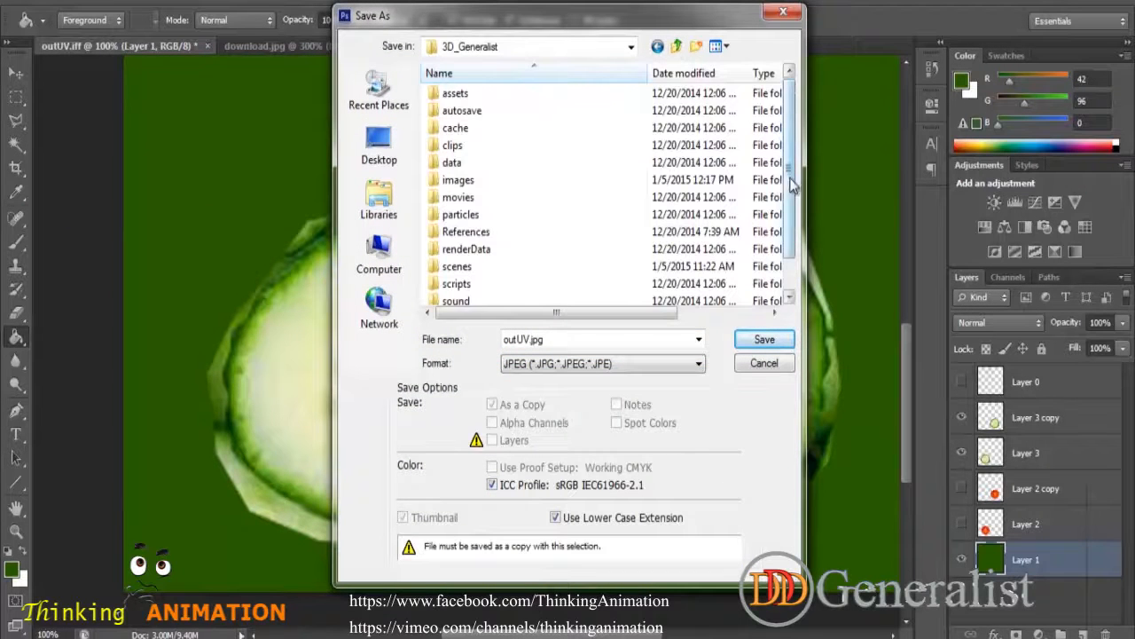
pyautogui.moveTo(792, 183); pyautogui.dragTo(790, 253)
pyautogui.click(478, 287)
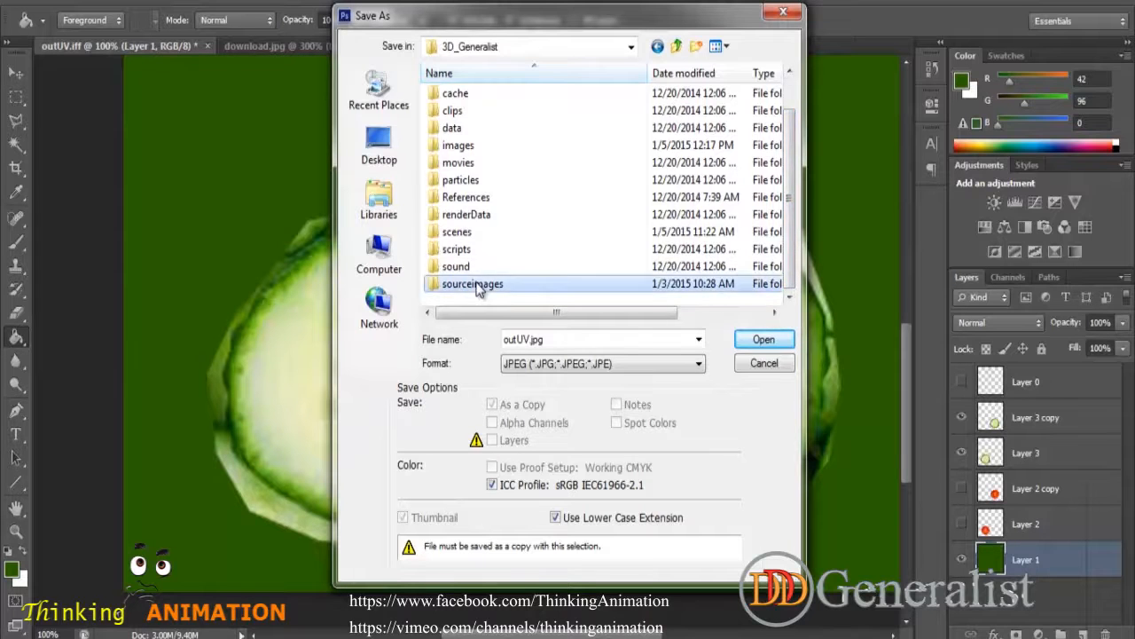
pyautogui.doubleClick(478, 287)
pyautogui.doubleClick(468, 111)
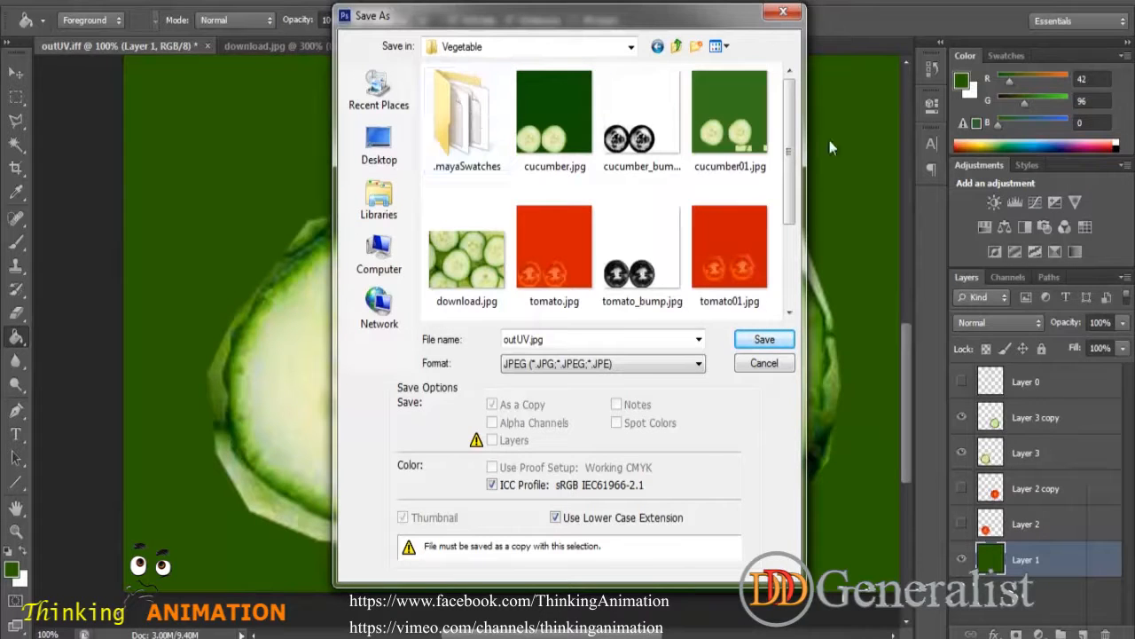
# Save the JPEG over the existing cucumber01.jpg, accepting the replacement and the JPEG options.
pyautogui.moveTo(793, 149); pyautogui.dragTo(793, 167)
pyautogui.click(729, 111)
pyautogui.click(765, 339)
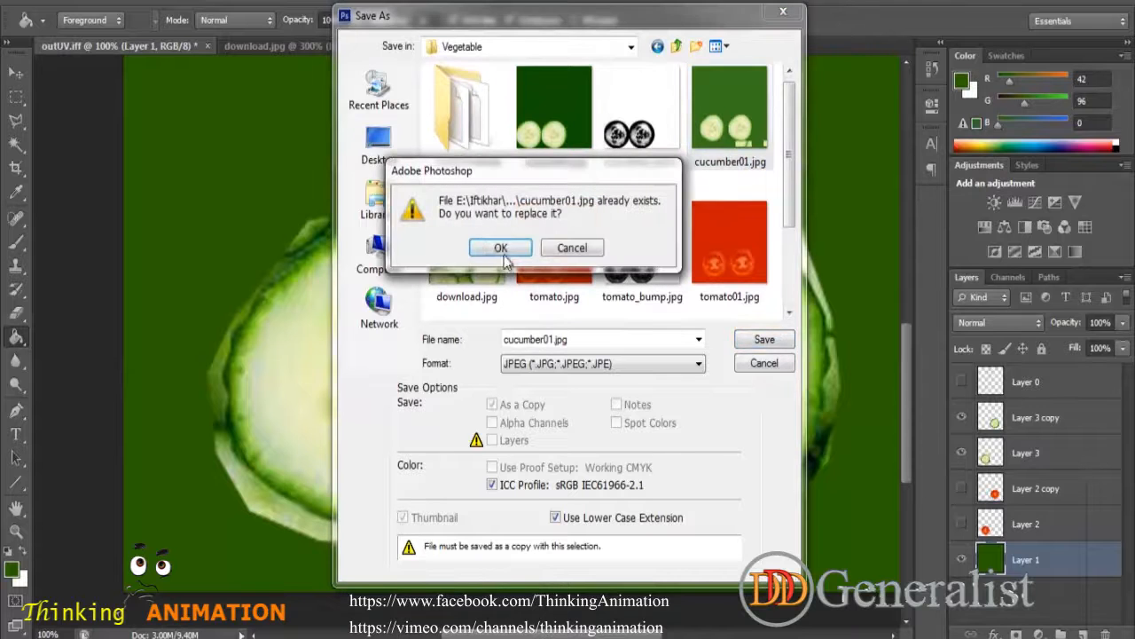
pyautogui.click(502, 248)
pyautogui.click(664, 150)
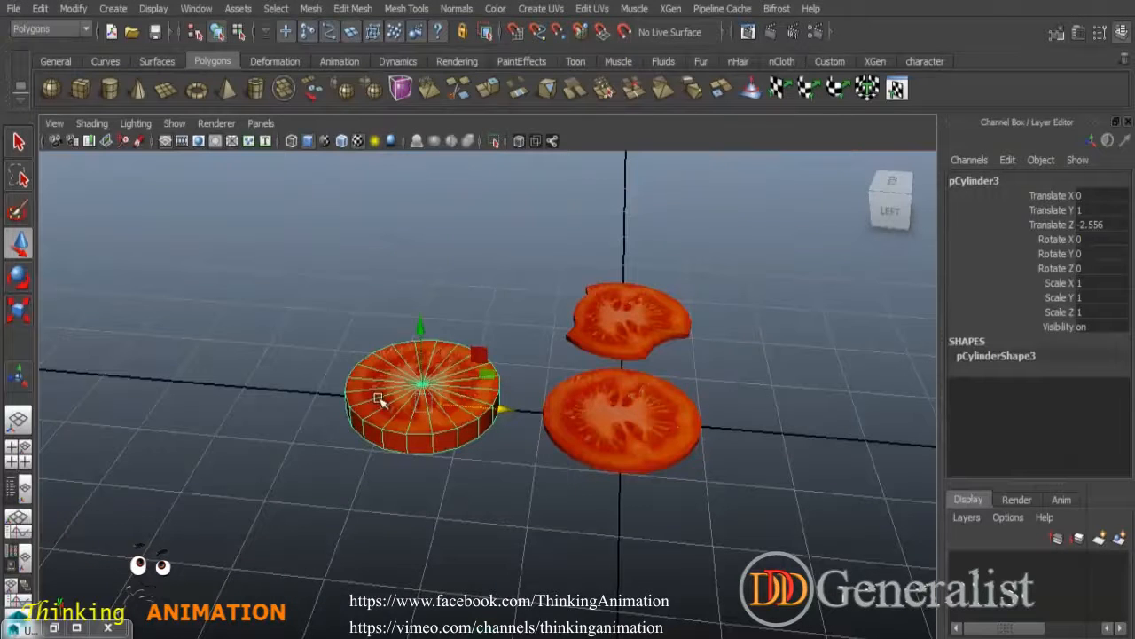
# In Maya, assign a new Lambert material to the thick slice cylinder and map cucumber01.jpg to its color as a file texture.
pyautogui.moveTo(377, 399); pyautogui.dragTo(382, 602, button='right')
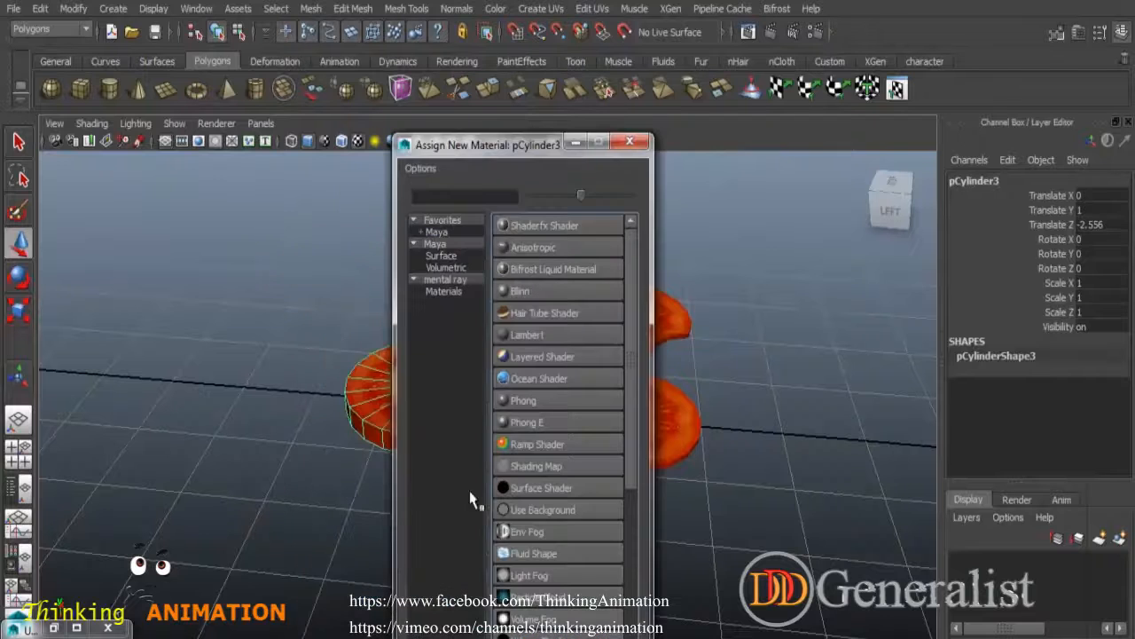
pyautogui.click(525, 335)
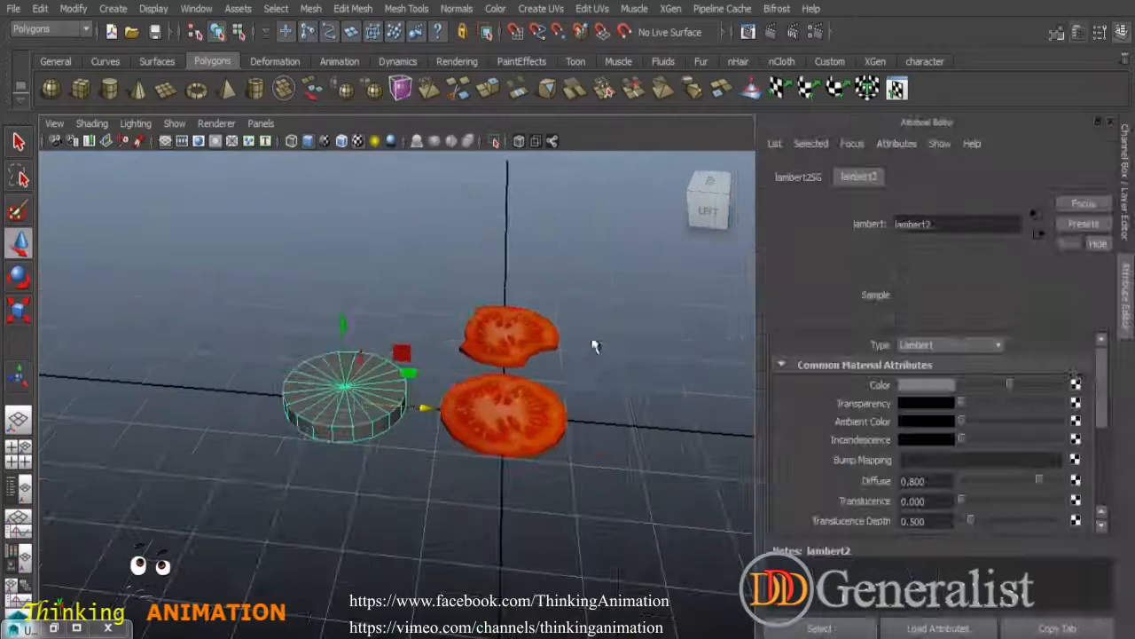
pyautogui.click(1075, 384)
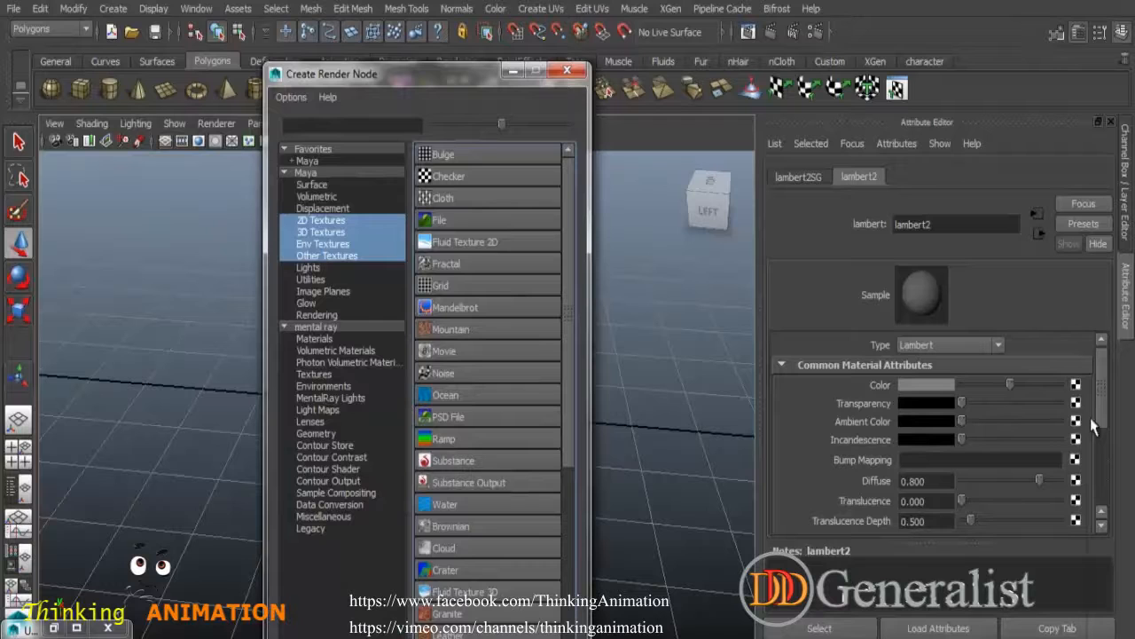
pyautogui.click(467, 223)
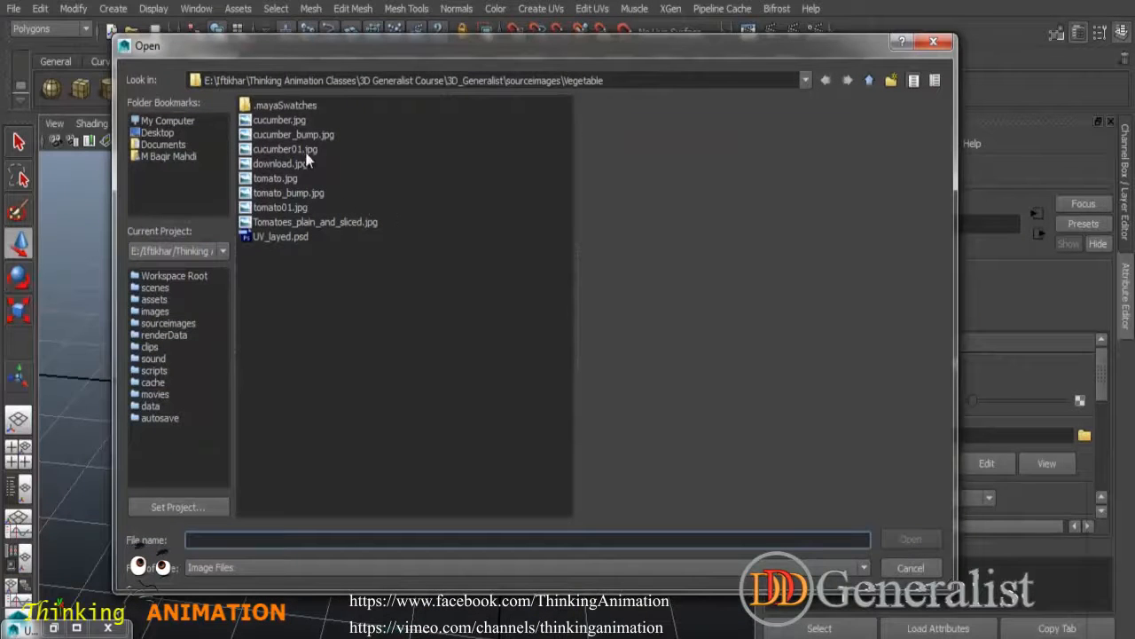
pyautogui.click(292, 150)
pyautogui.click(925, 534)
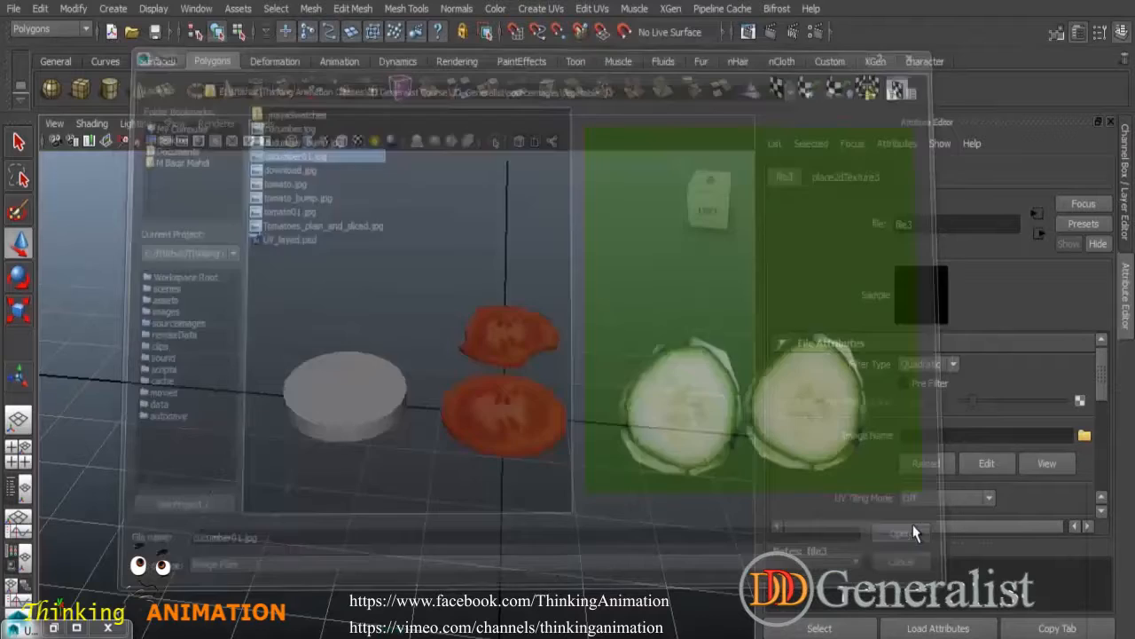
pyautogui.click(1110, 125)
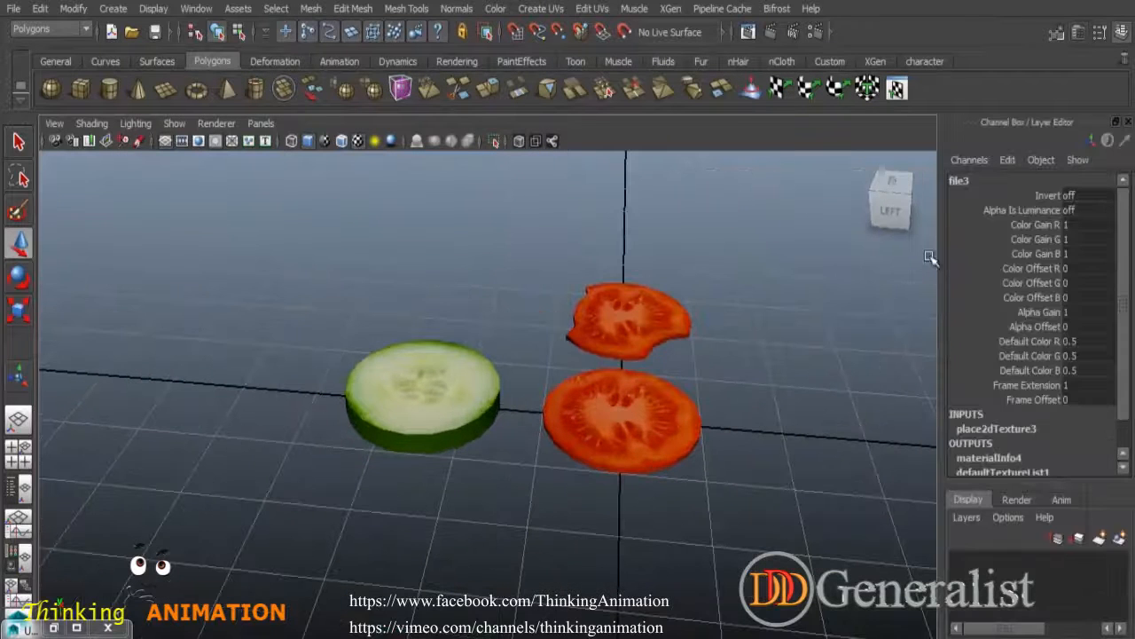
# Duplicate the cucumber slice and move the copy beside it along Z to -4.93.
pyautogui.click(730, 358)
pyautogui.keyDown('alt'); pyautogui.moveTo(730, 357); pyautogui.dragTo(469, 426); pyautogui.keyUp('alt')
pyautogui.click(466, 405)
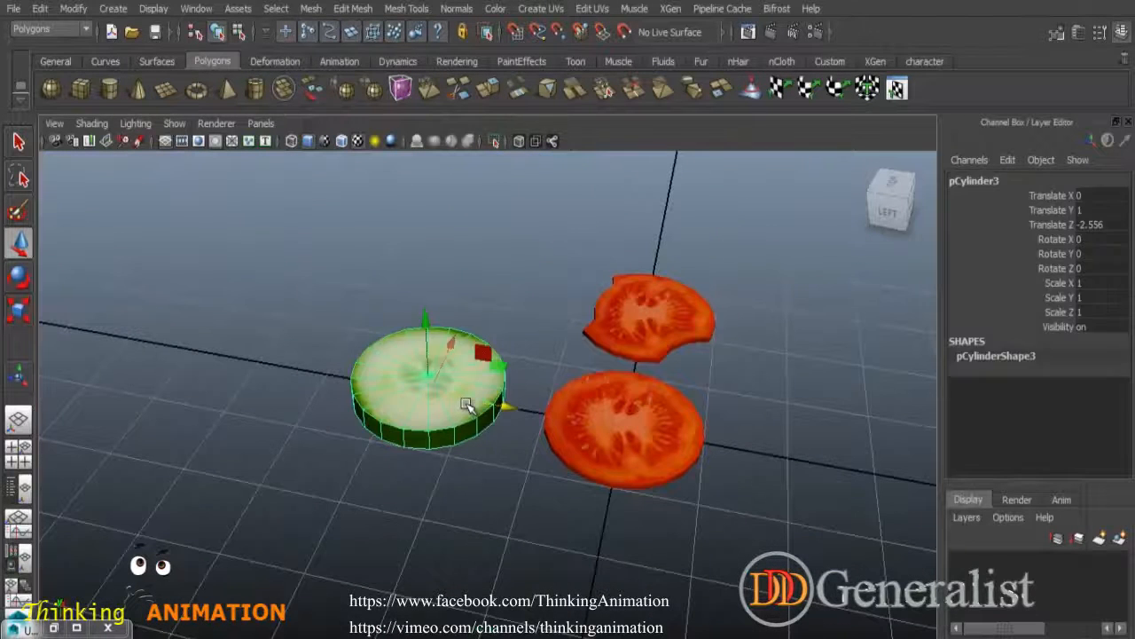
pyautogui.hotkey('ctrl', 'd')
pyautogui.moveTo(502, 406); pyautogui.dragTo(337, 366)
# Duplicate the new cucumber slice and place the copy behind the other two at about X 2.042, Z -3.834.
pyautogui.hotkey('ctrl', 'd')
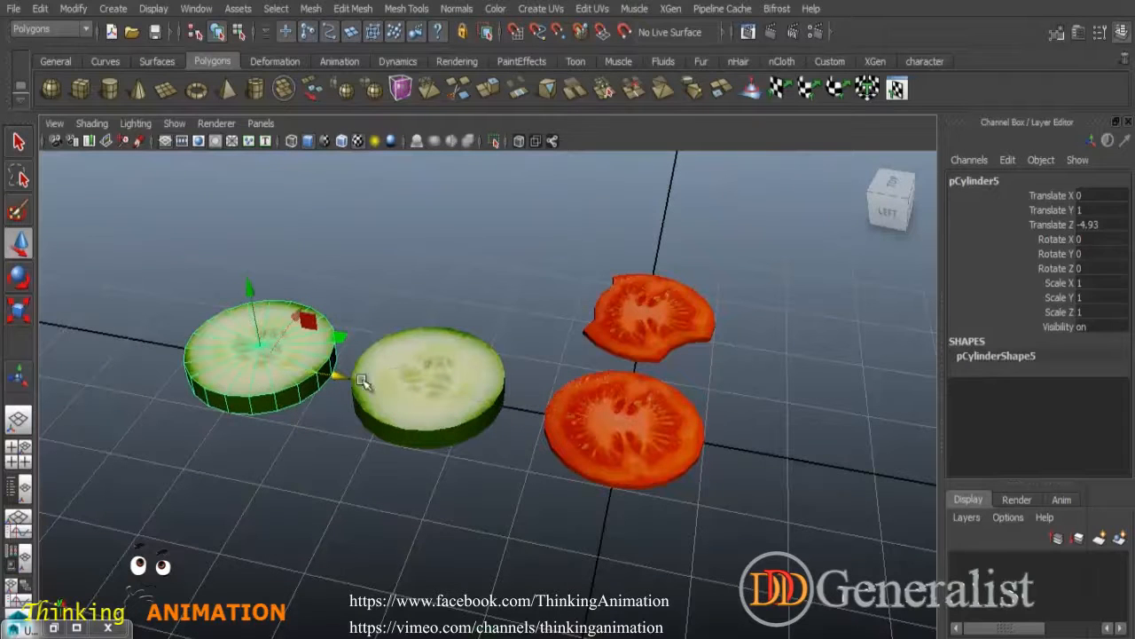
pyautogui.moveTo(307, 318); pyautogui.dragTo(454, 216)
pyautogui.hotkey('ctrl', 'z')
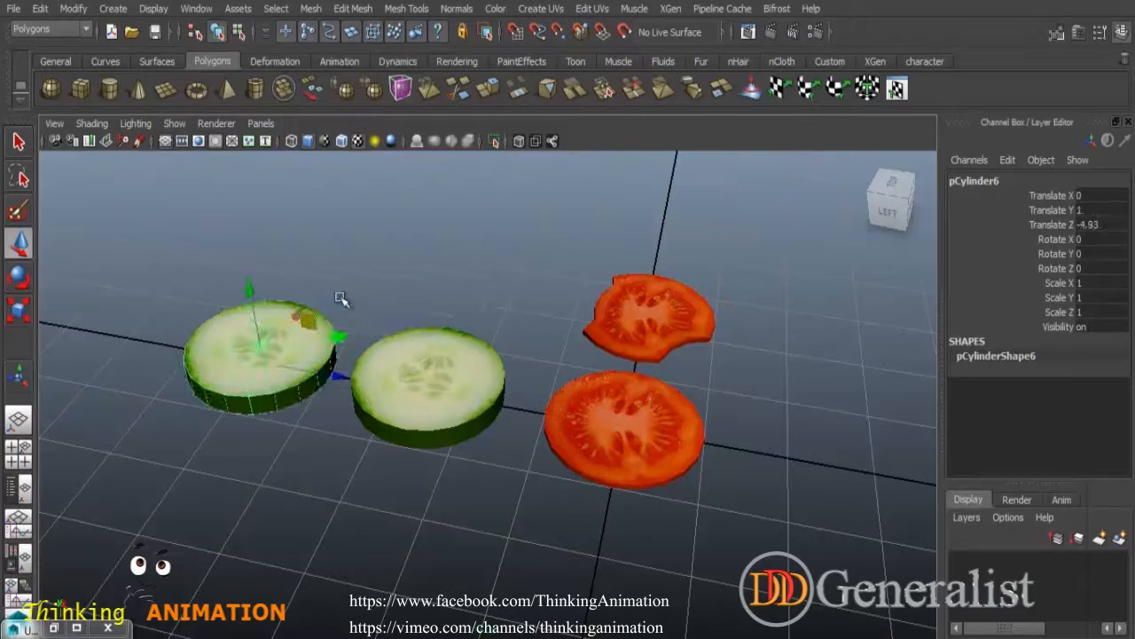
pyautogui.moveTo(304, 317); pyautogui.dragTo(450, 306)
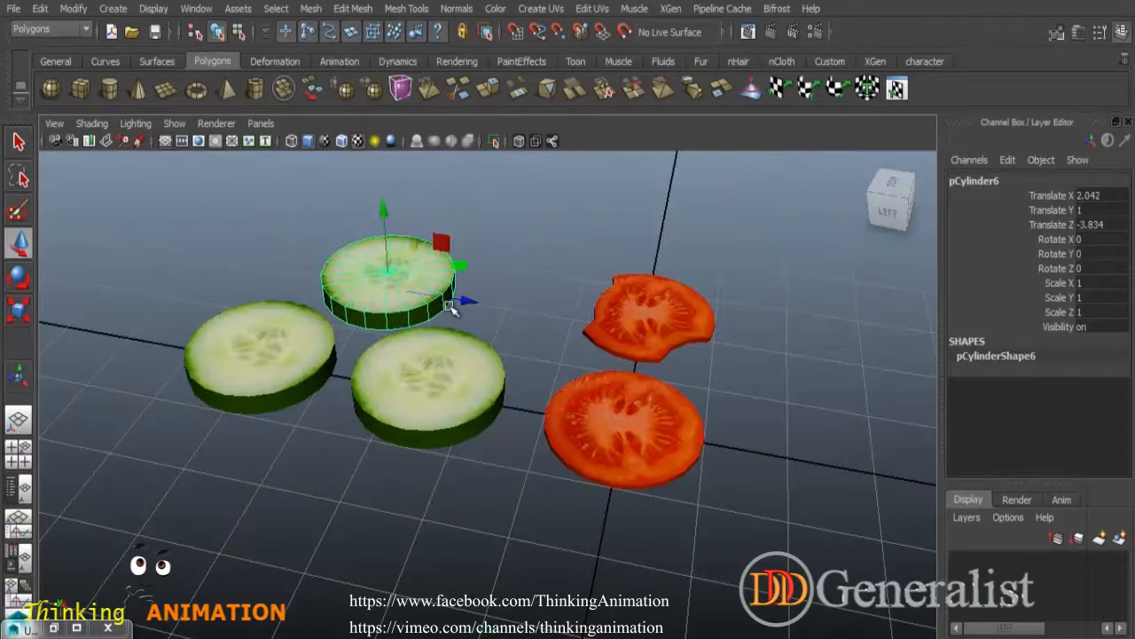
pyautogui.click(527, 469)
pyautogui.keyDown('alt'); pyautogui.moveTo(752, 497); pyautogui.dragTo(538, 390); pyautogui.keyUp('alt')
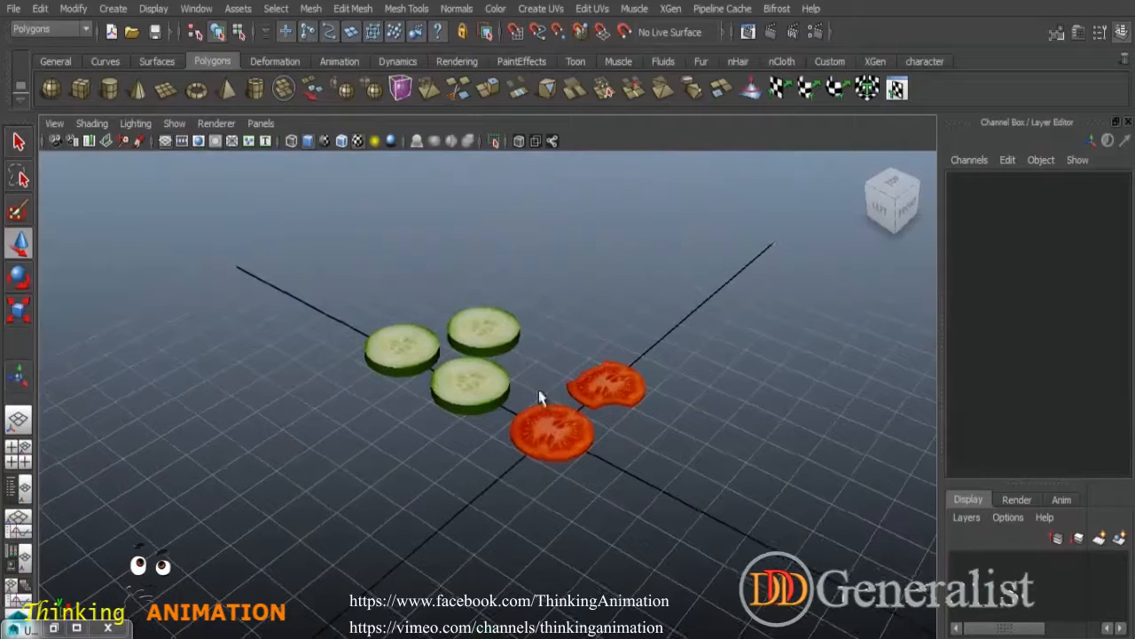
# Save the scene over 01_Veg_01.mb in the scenes\Practice folder, accepting the replacement.
pyautogui.click(15, 9)
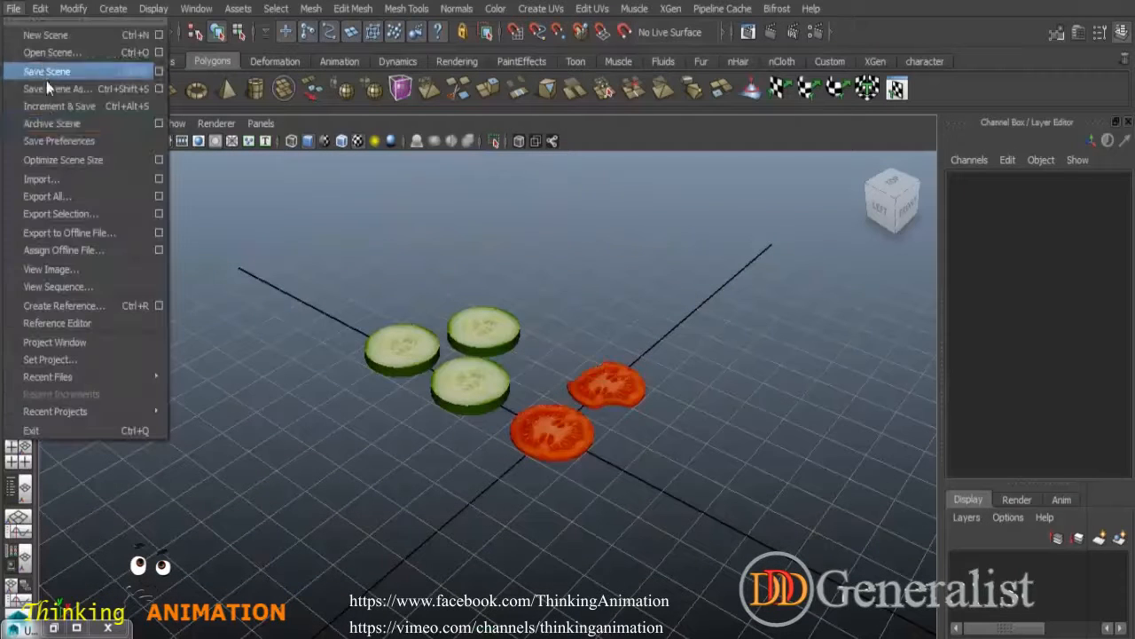
pyautogui.click(106, 92)
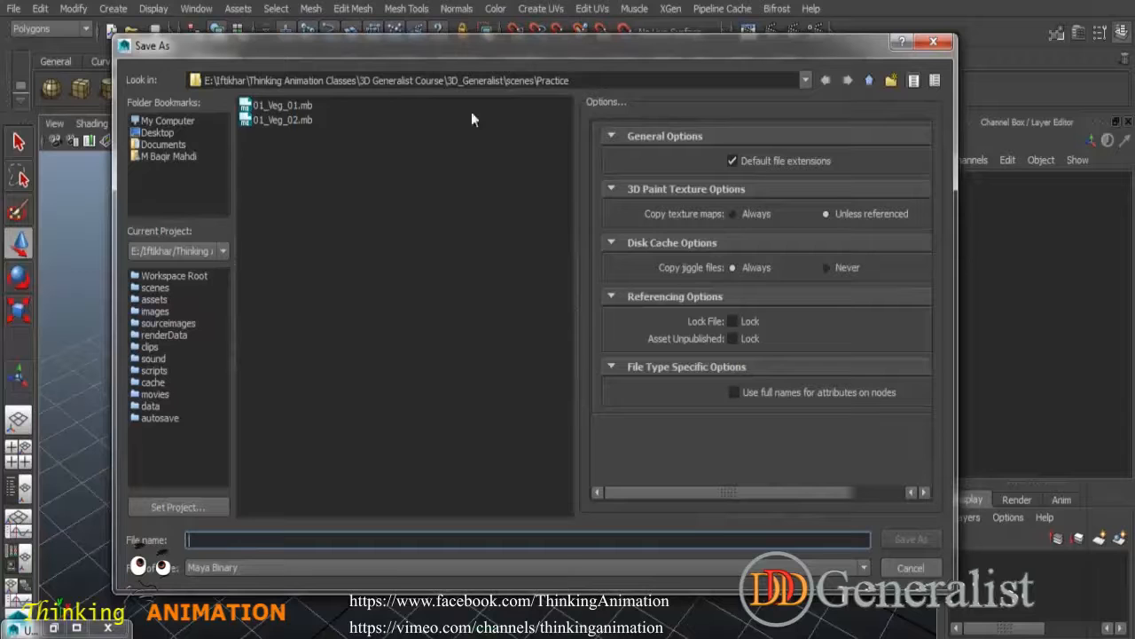
pyautogui.click(281, 105)
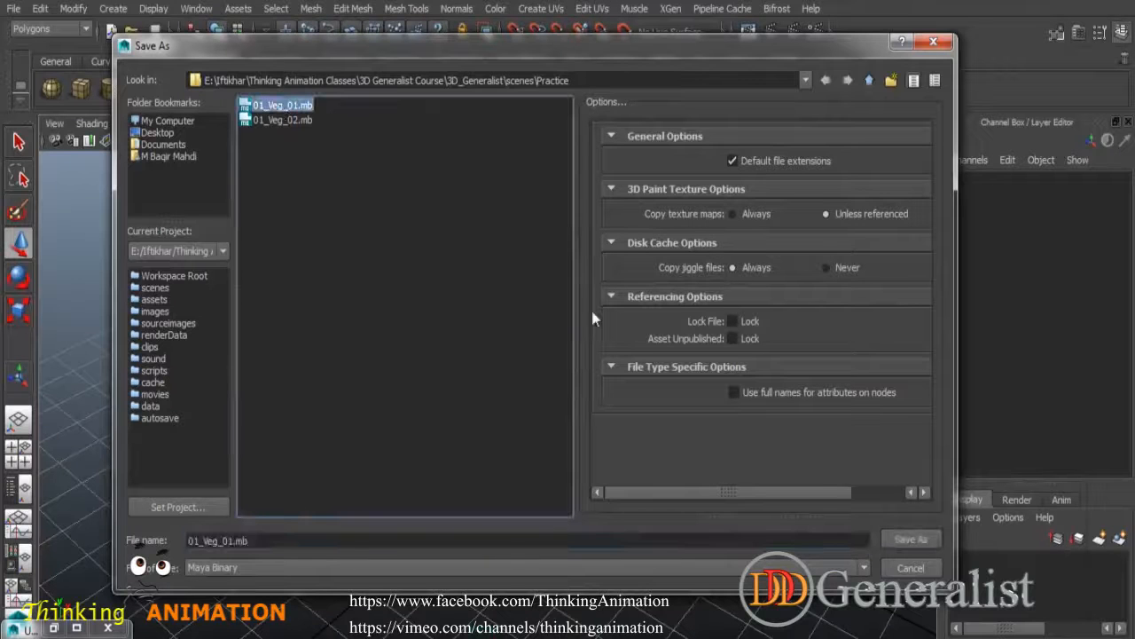
pyautogui.click(911, 539)
pyautogui.click(499, 342)
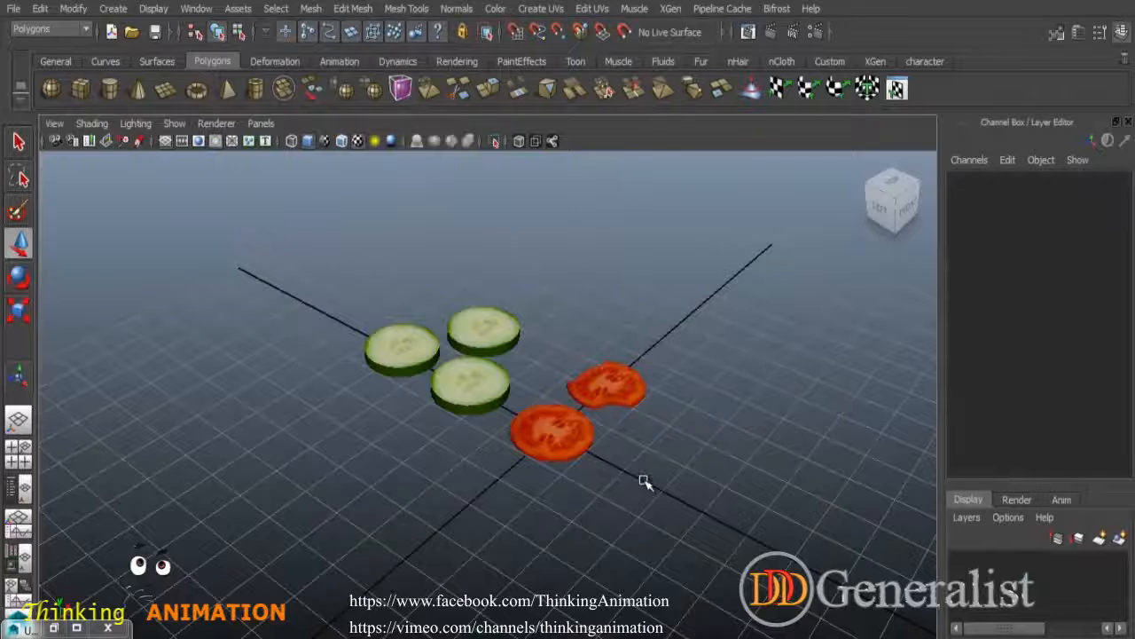
# Select all the cucumber and tomato slices in the perspective view and add them to a new display layer.
pyautogui.press('space')
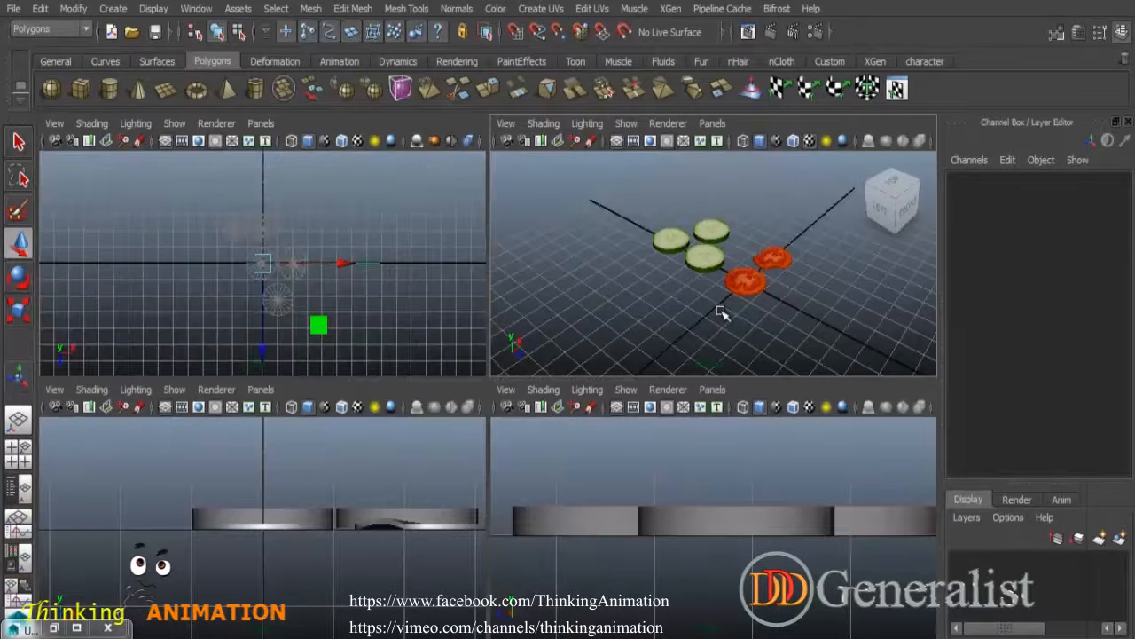
pyautogui.press('space')
pyautogui.press('space')
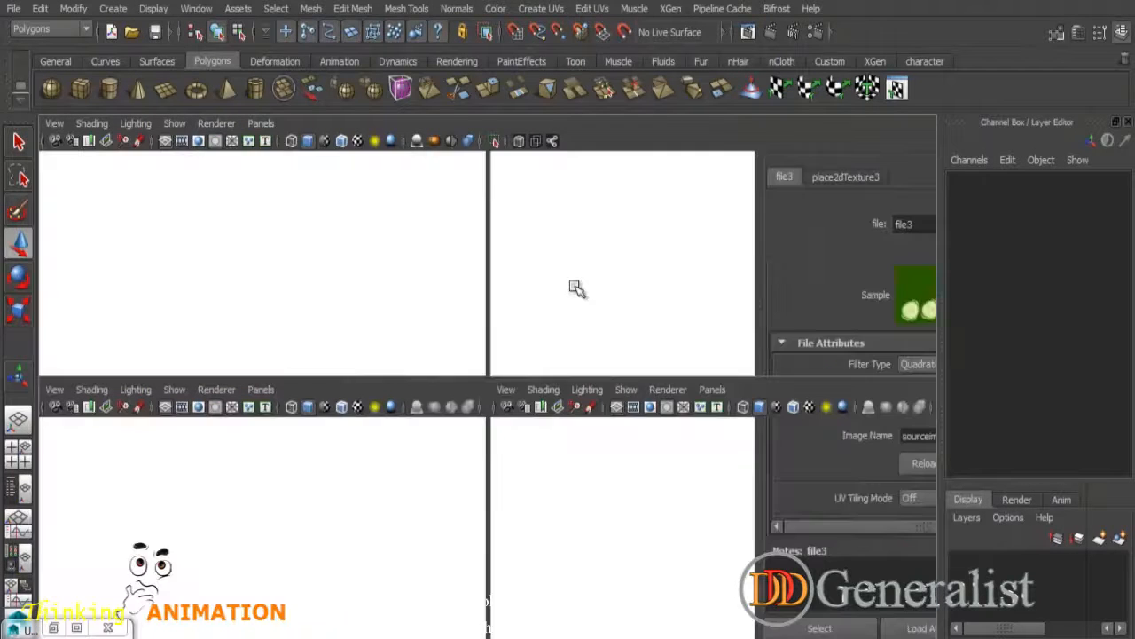
pyautogui.press('space')
pyautogui.moveTo(642, 437)
pyautogui.keyDown('alt'); pyautogui.mouseDown()
pyautogui.moveTo(680, 515)
pyautogui.moveTo(652, 439)
pyautogui.mouseUp(); pyautogui.keyUp('alt')
pyautogui.scroll(5, 661, 467)
pyautogui.moveTo(228, 236); pyautogui.dragTo(792, 558)
pyautogui.click(1121, 538)
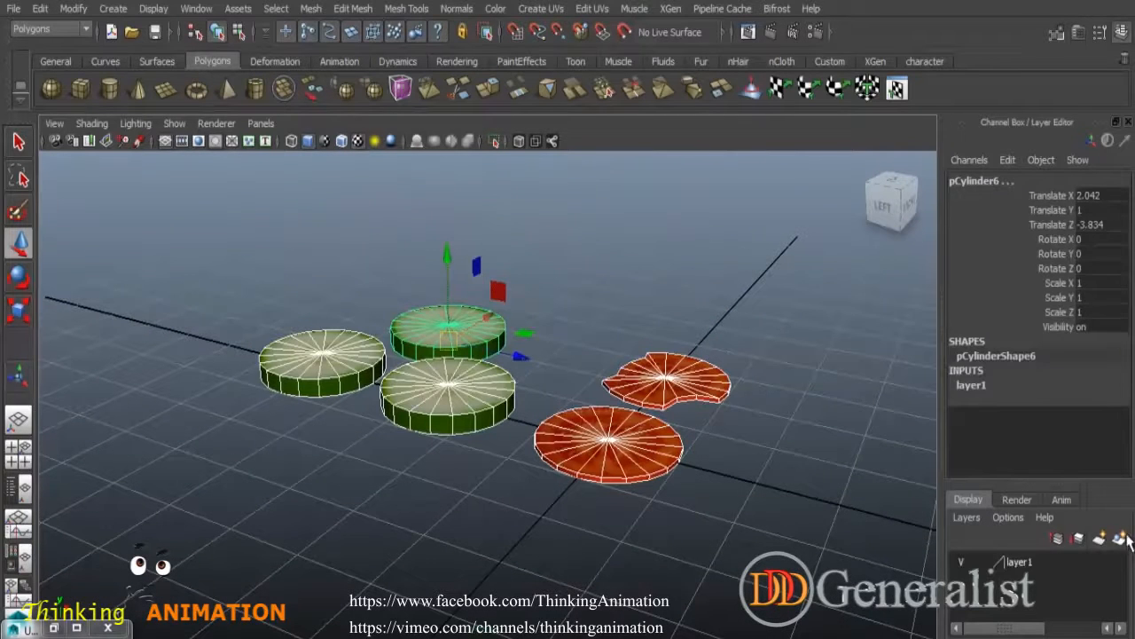
# Name the new display layer Veg_L, give it a blue color, and save the scene.
pyautogui.doubleClick(1020, 563)
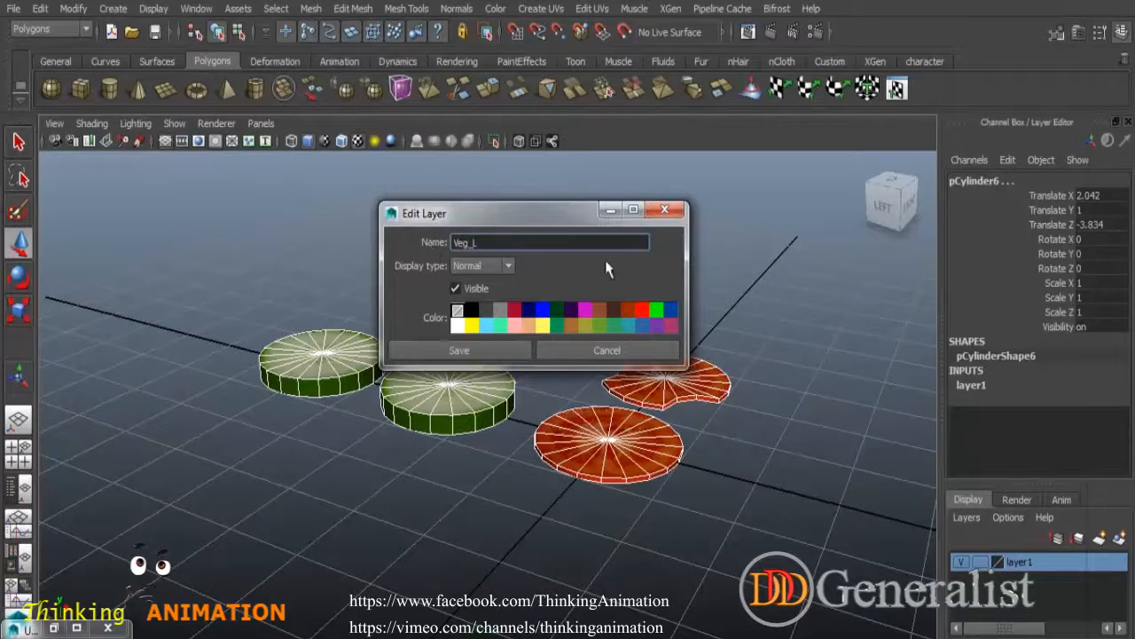
pyautogui.click(508, 344)
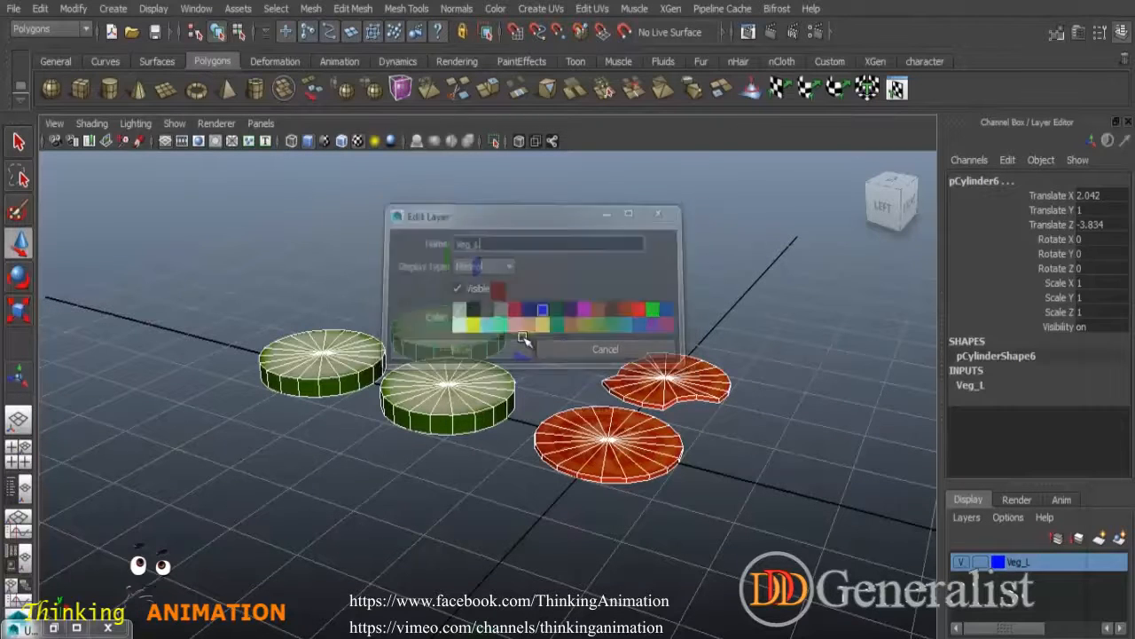
pyautogui.click(15, 10)
pyautogui.click(47, 76)
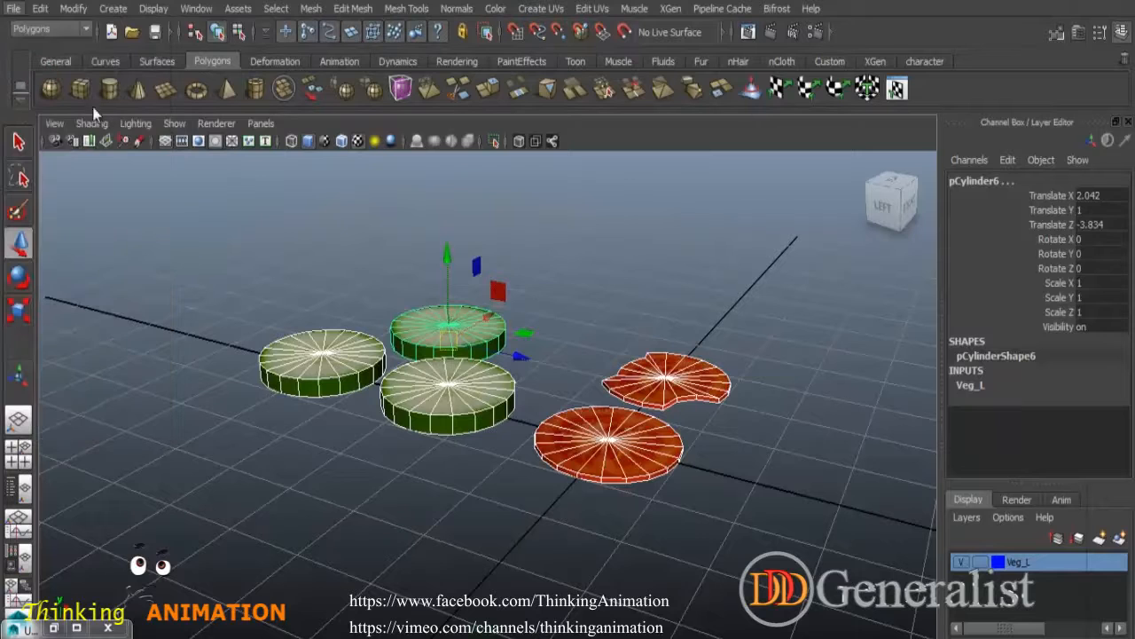
# Set the Veg_L display layer to Template and maximize the front view.
pyautogui.click(781, 484)
pyautogui.click(981, 562)
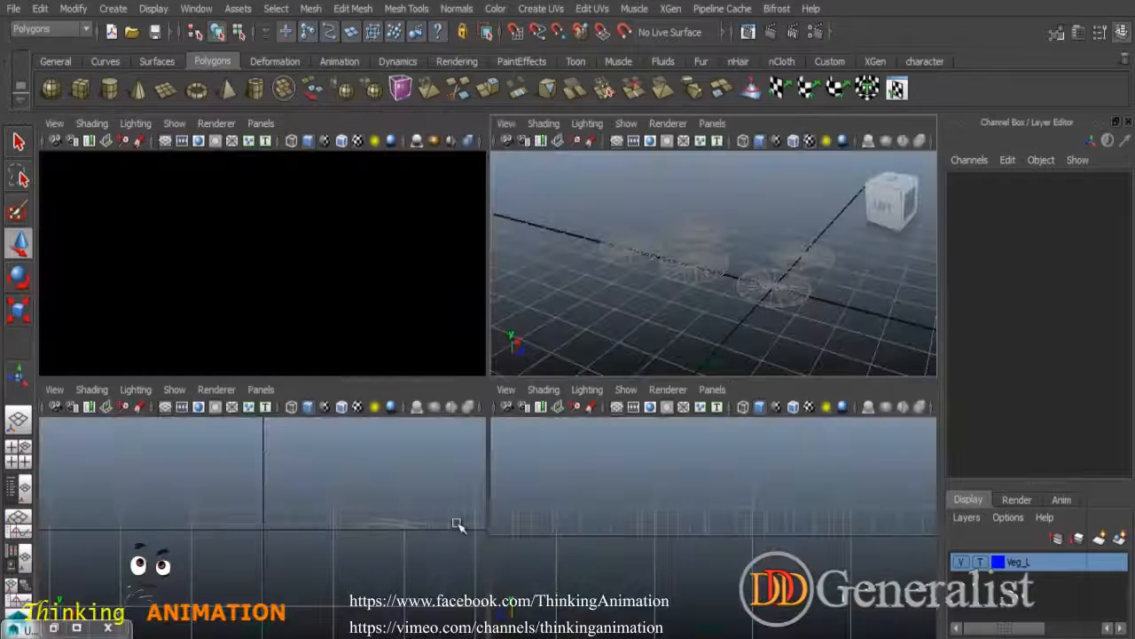
pyautogui.press('space')
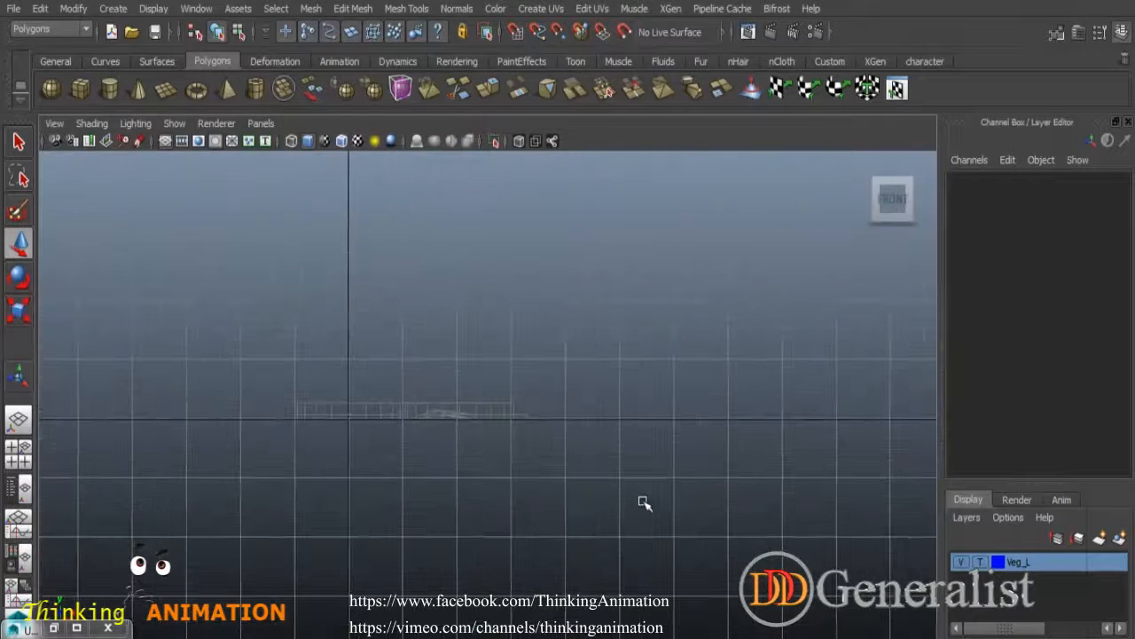
# Start a cubic CV curve in the front view with six grid-snapped points, one per grid unit, from the origin along the positive X axis.
pyautogui.click(113, 8)
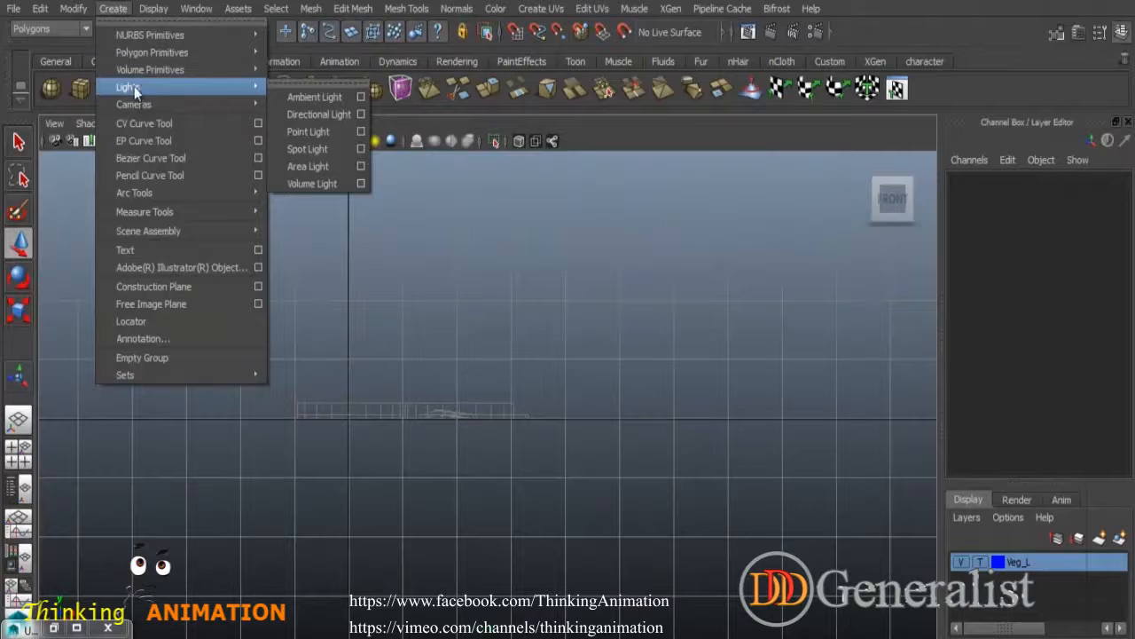
pyautogui.click(258, 123)
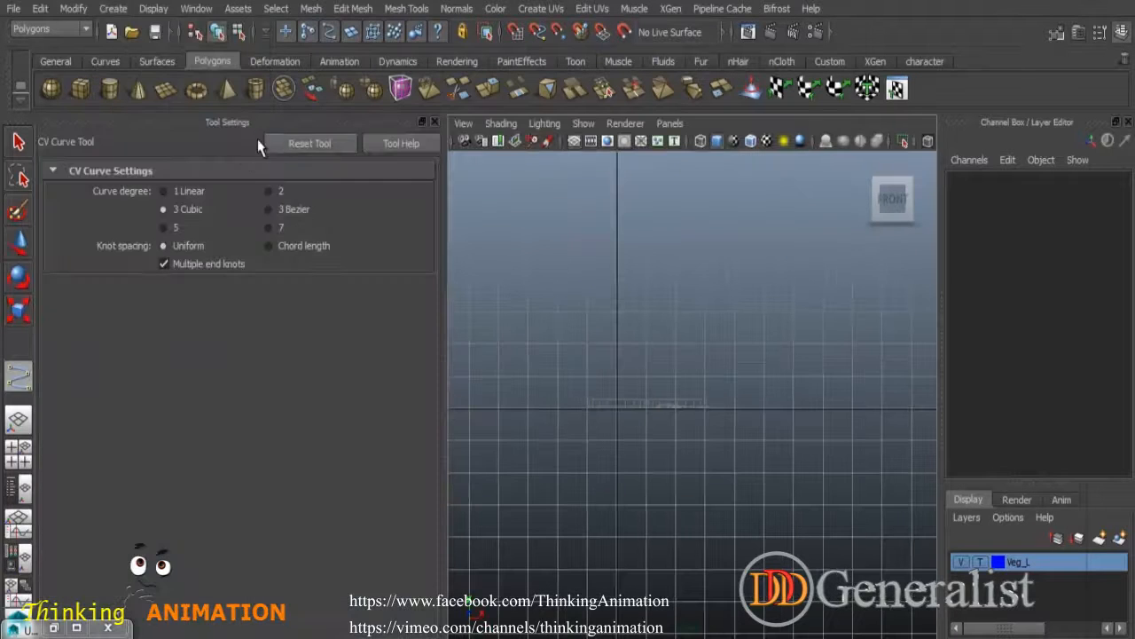
pyautogui.click(433, 123)
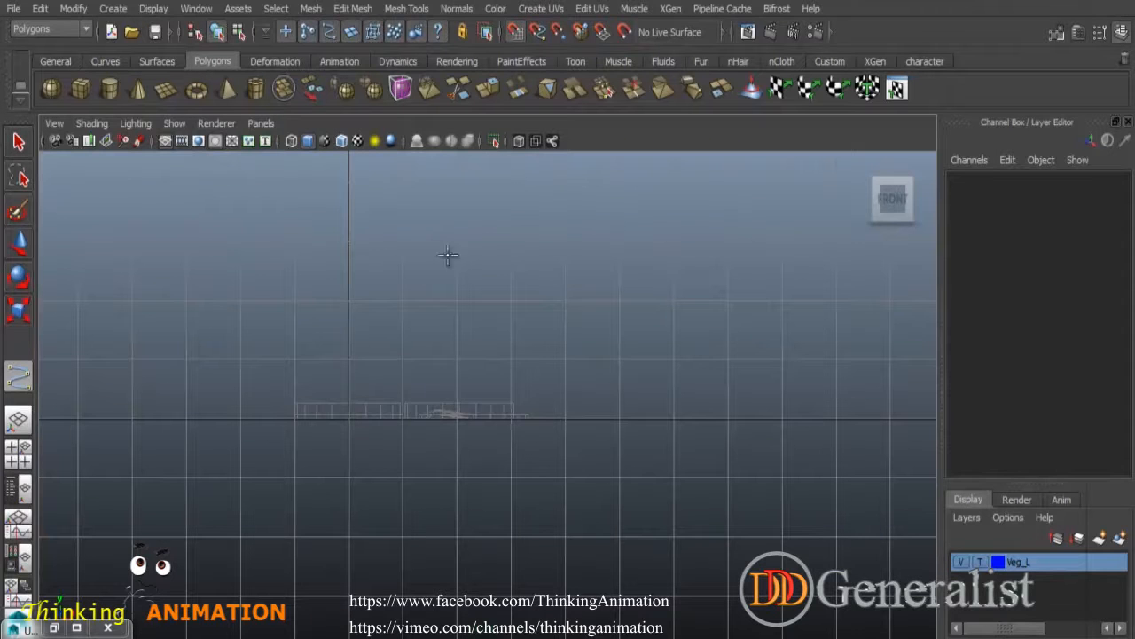
pyautogui.click(349, 420)
pyautogui.click(406, 420)
pyautogui.click(458, 423)
pyautogui.click(518, 421)
pyautogui.click(567, 423)
pyautogui.click(619, 417)
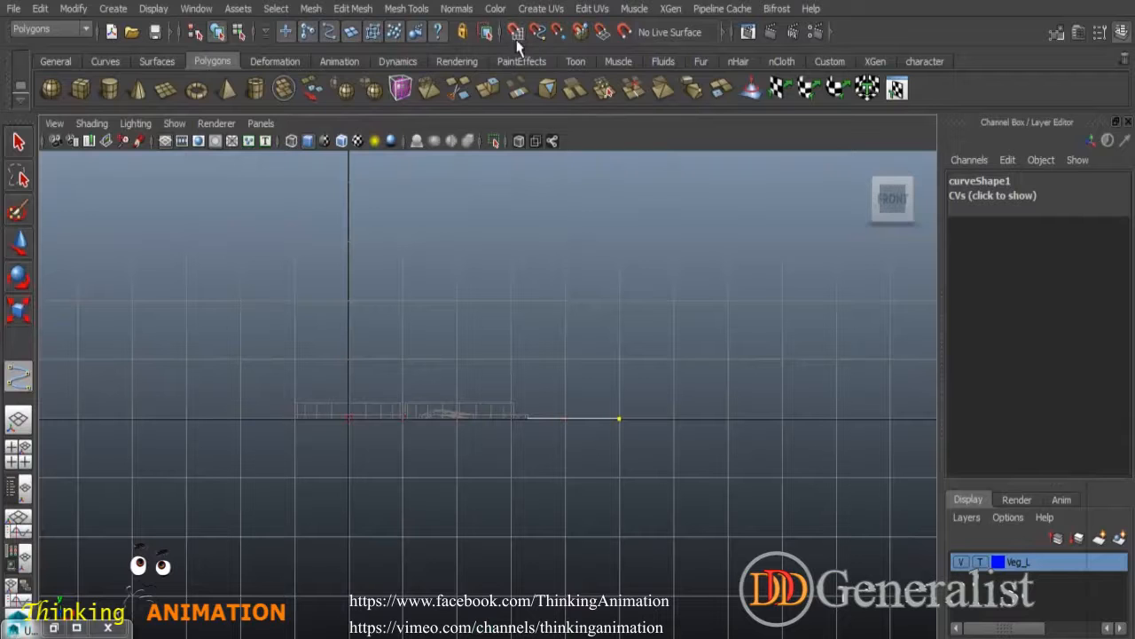
# Continue the profile curve up into a raised rim, back down and along the underside to the vertical axis, and finish it.
pyautogui.moveTo(627, 407)
pyautogui.mouseDown()
pyautogui.moveTo(645, 385)
pyautogui.moveTo(624, 424)
pyautogui.mouseUp()
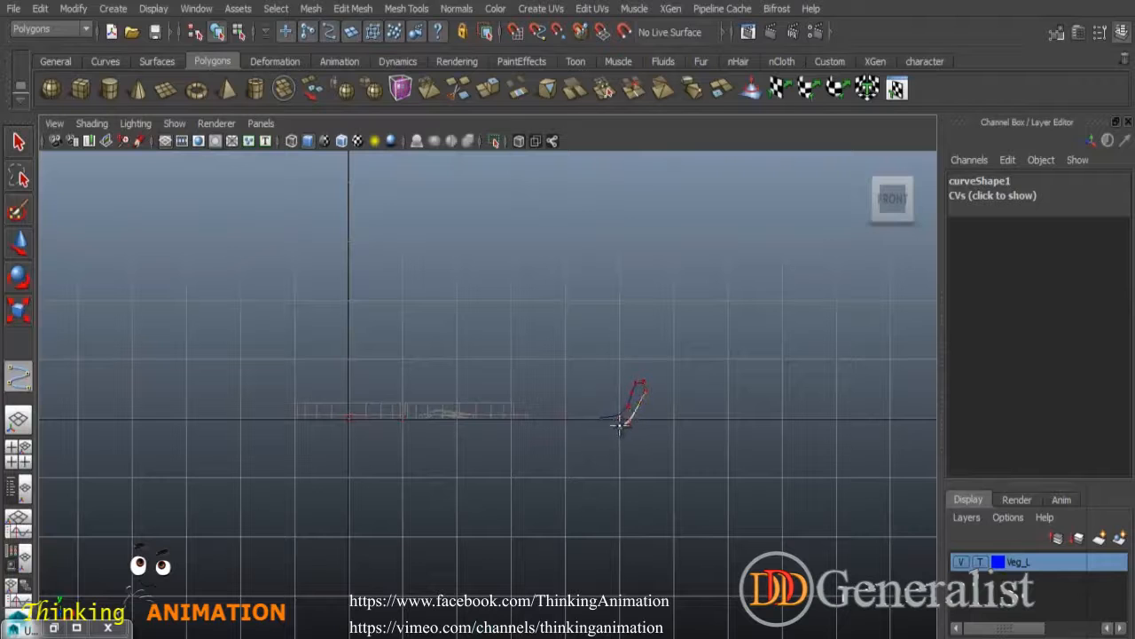
pyautogui.click(348, 429)
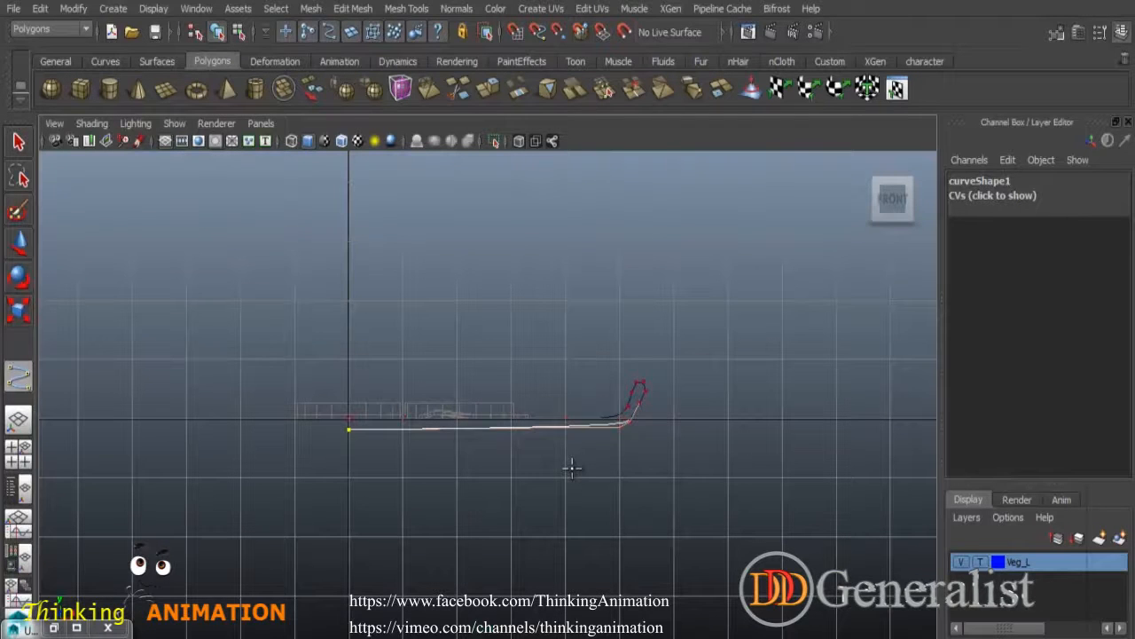
pyautogui.press('w')
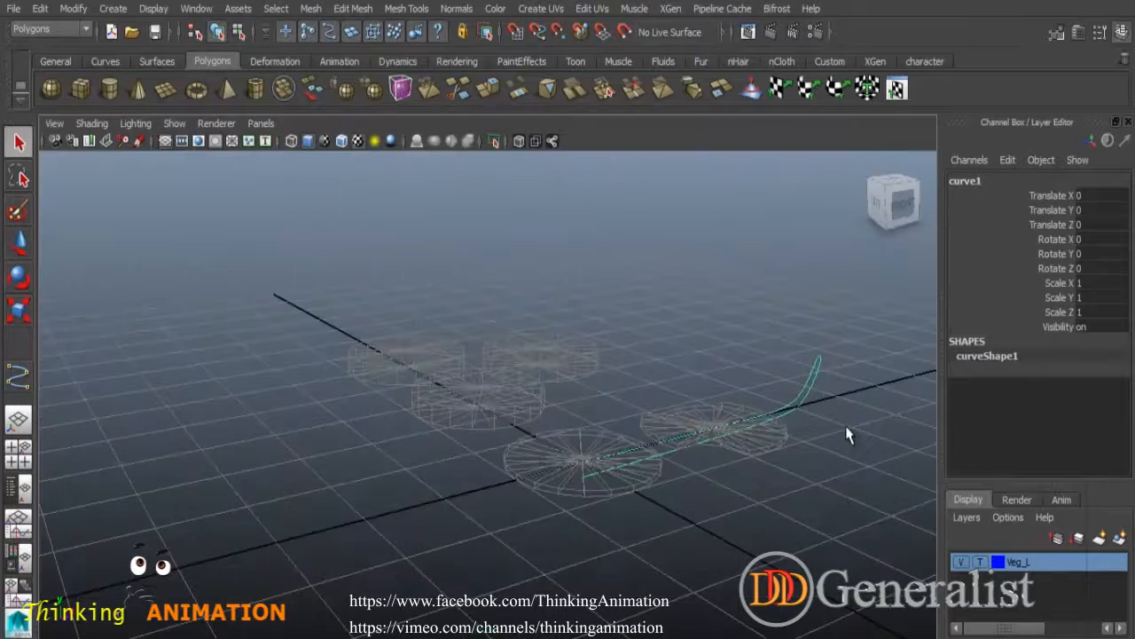
# Switch to the Surfaces menu set and Revolve the profile curve into a round dish.
pyautogui.keyDown('alt'); pyautogui.moveTo(849, 388); pyautogui.dragTo(692, 372, button='middle'); pyautogui.keyUp('alt')
pyautogui.click(71, 30)
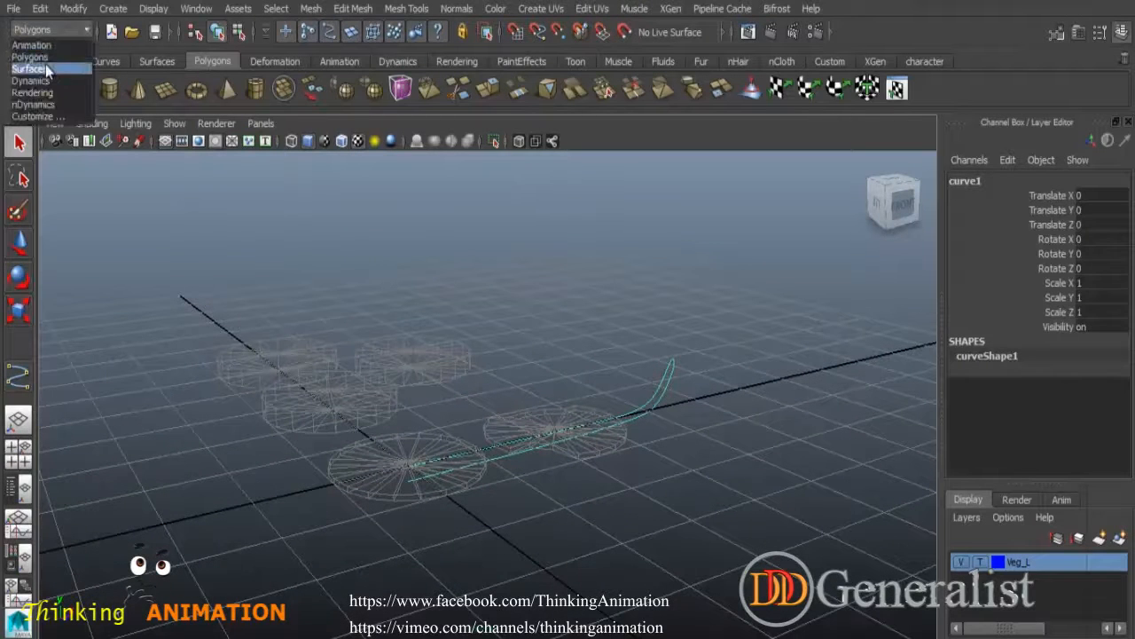
pyautogui.click(46, 68)
pyautogui.click(340, 9)
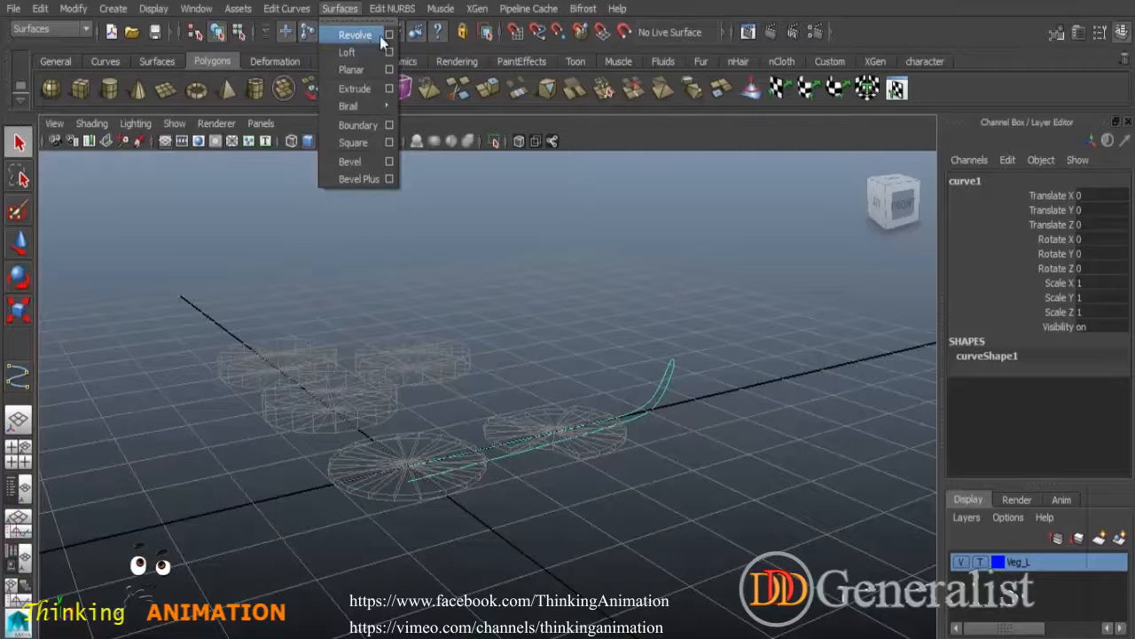
pyautogui.click(364, 36)
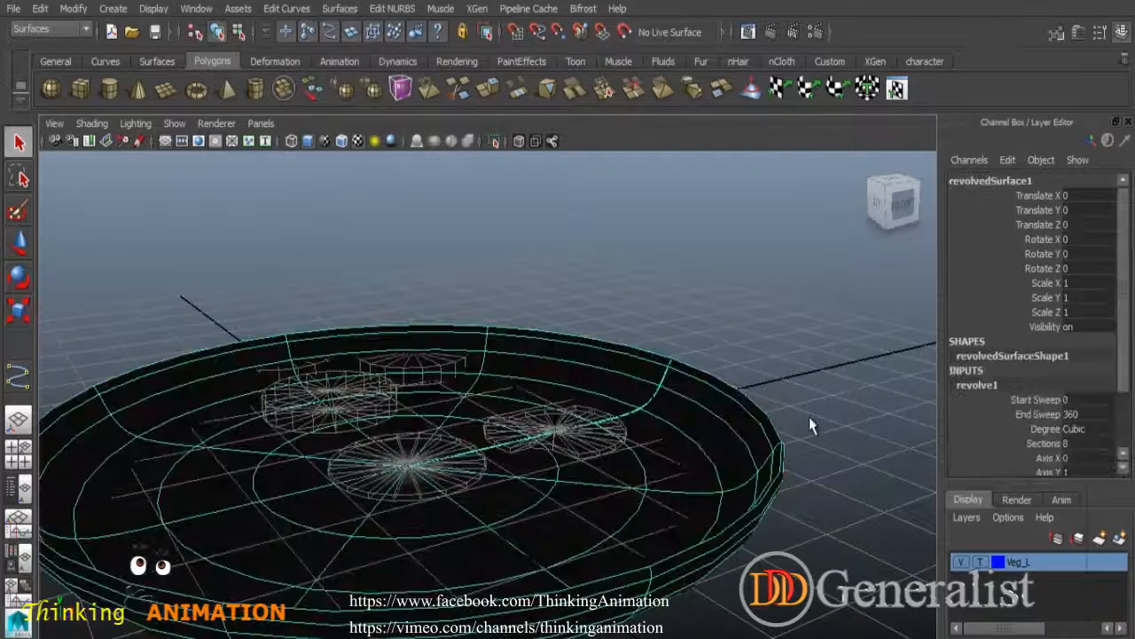
pyautogui.keyDown('alt'); pyautogui.moveTo(864, 418); pyautogui.dragTo(657, 397, button='right'); pyautogui.keyUp('alt')
pyautogui.keyDown('alt'); pyautogui.moveTo(656, 398); pyautogui.dragTo(618, 397); pyautogui.keyUp('alt')
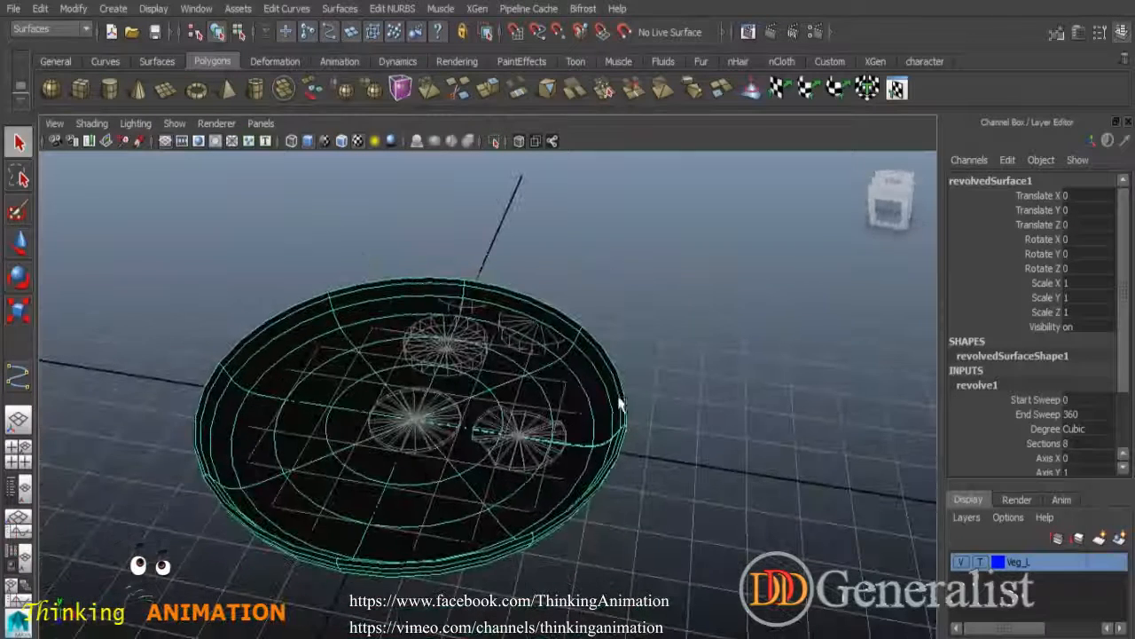
# Move the revolved dish to Translate Z -1.567 and scale it uniformly to 1.335.
pyautogui.click(605, 375)
pyautogui.press('w')
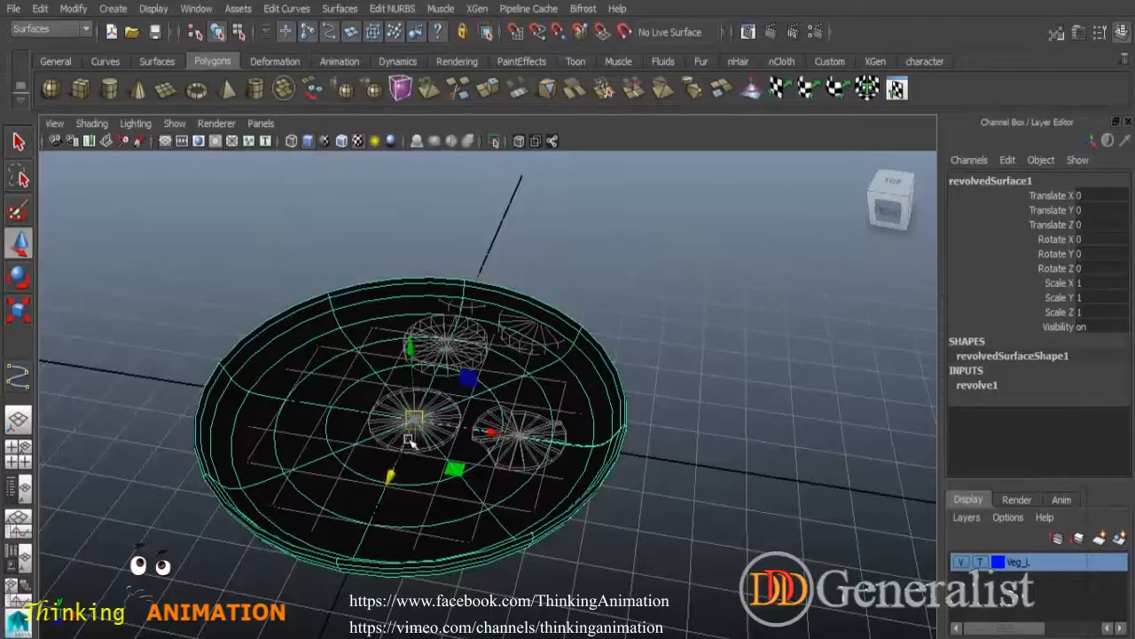
pyautogui.moveTo(393, 469); pyautogui.dragTo(536, 448)
pyautogui.click(19, 308)
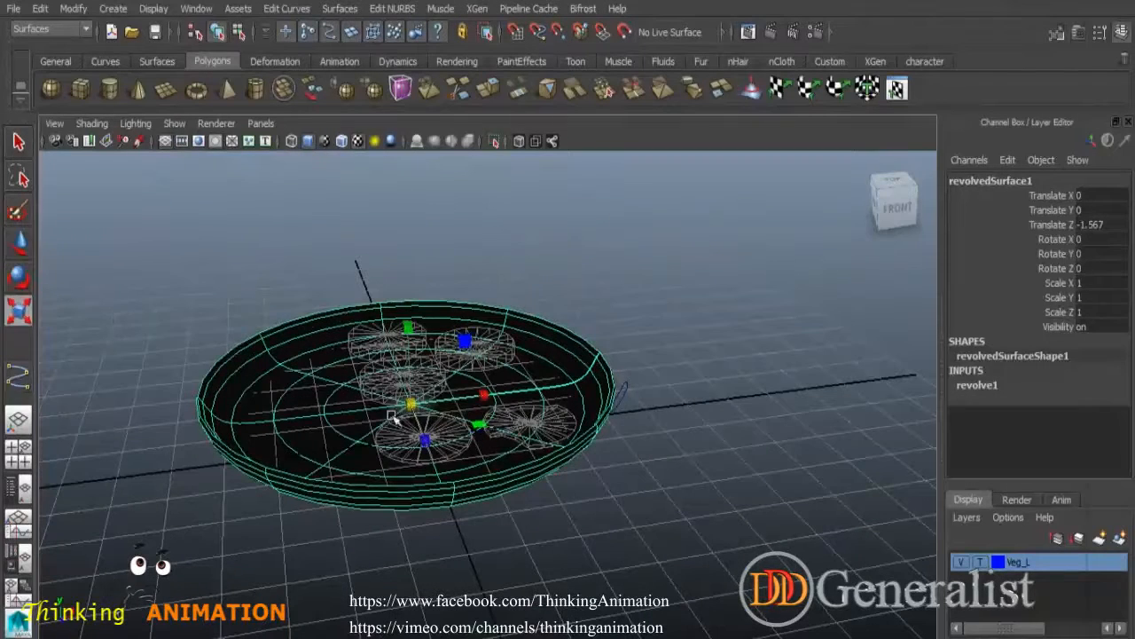
pyautogui.moveTo(411, 405); pyautogui.dragTo(498, 430)
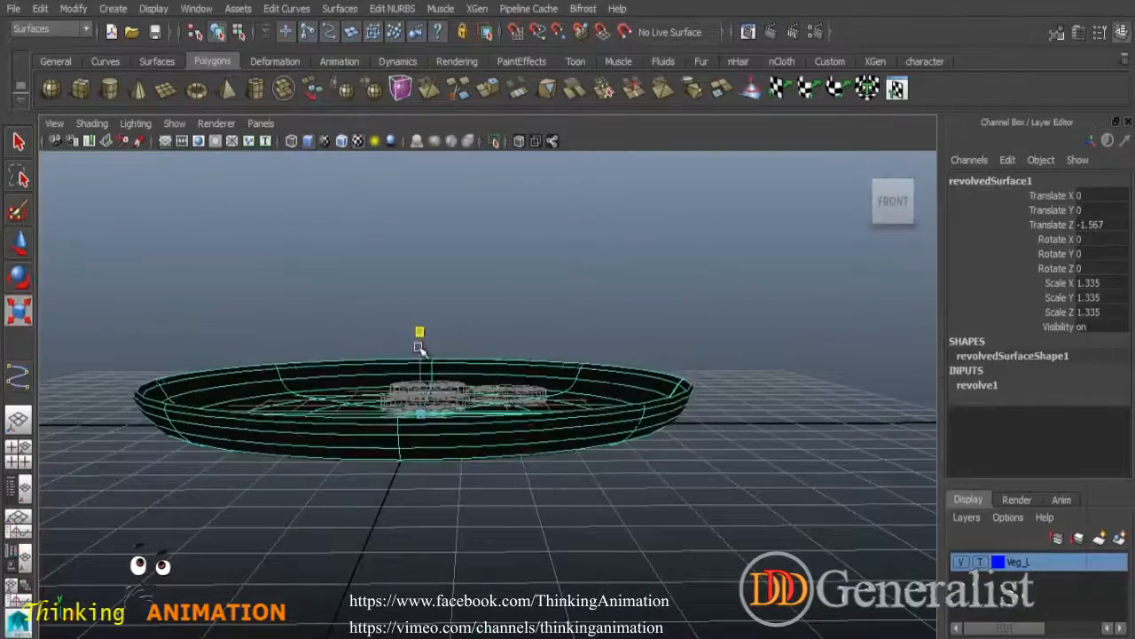
pyautogui.keyDown('alt'); pyautogui.moveTo(422, 334); pyautogui.dragTo(712, 497); pyautogui.keyUp('alt')
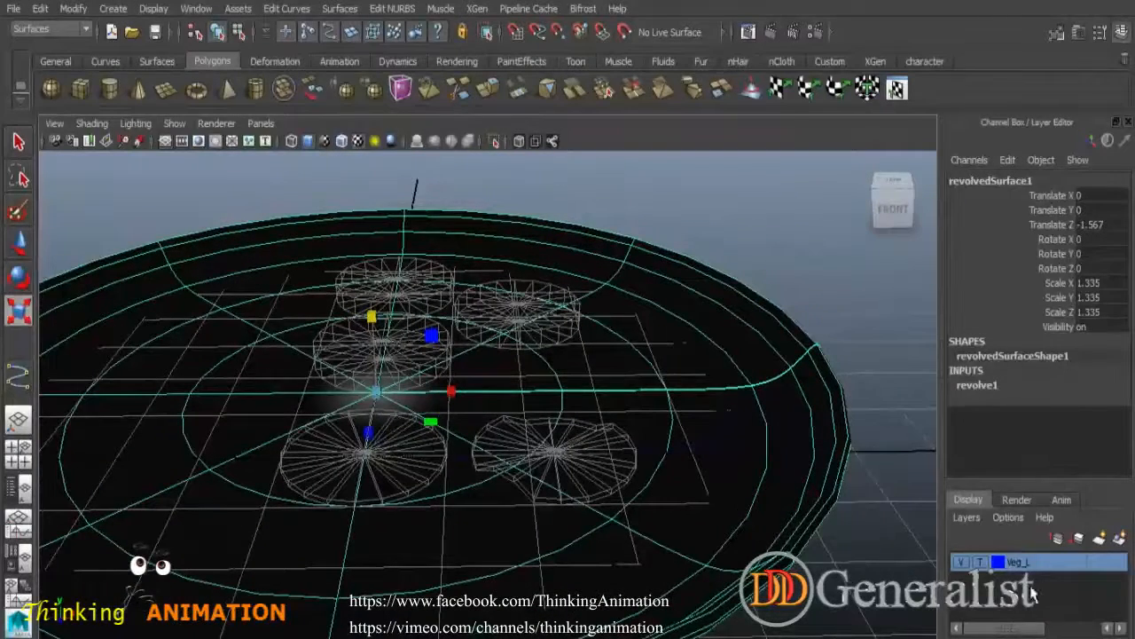
# Add a new display layer for the dish, name it Dish_L and give it a magenta color.
pyautogui.click(1100, 539)
pyautogui.doubleClick(1038, 562)
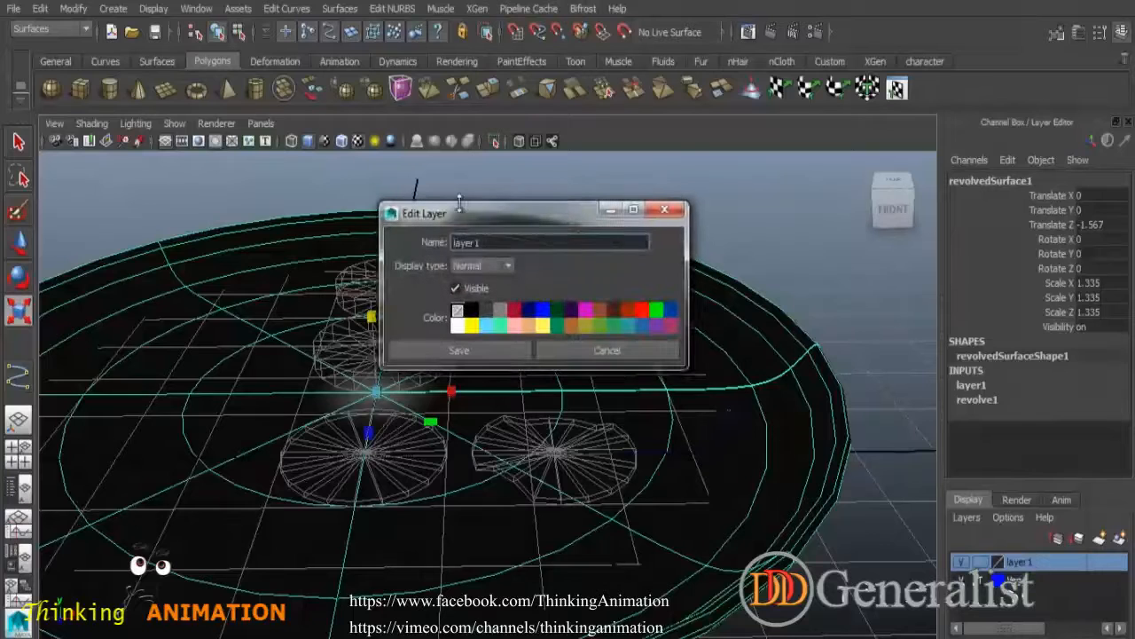
pyautogui.write('Dish_L')
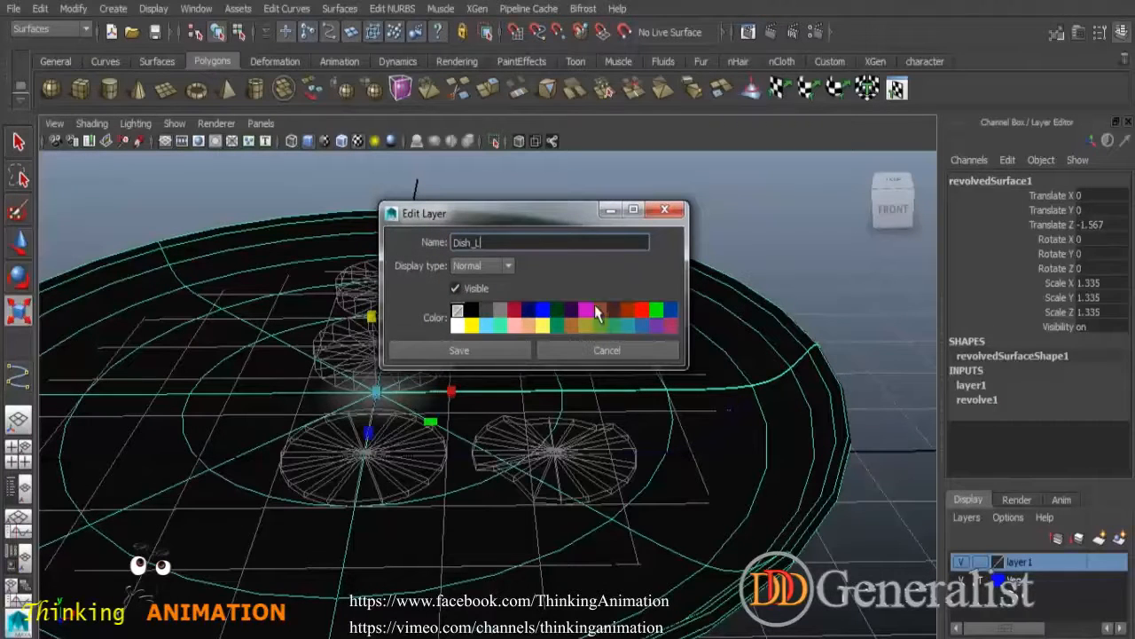
pyautogui.click(594, 306)
pyautogui.click(489, 351)
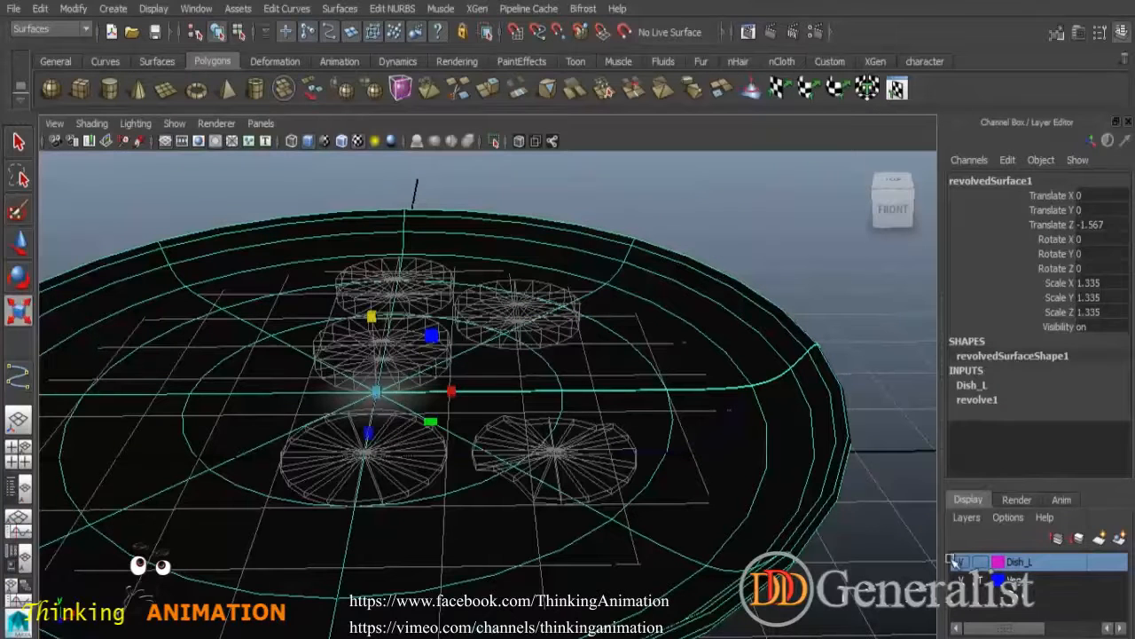
# Switch the Veg_L display layer from Template to Reference and deselect the dish.
pyautogui.click(981, 580)
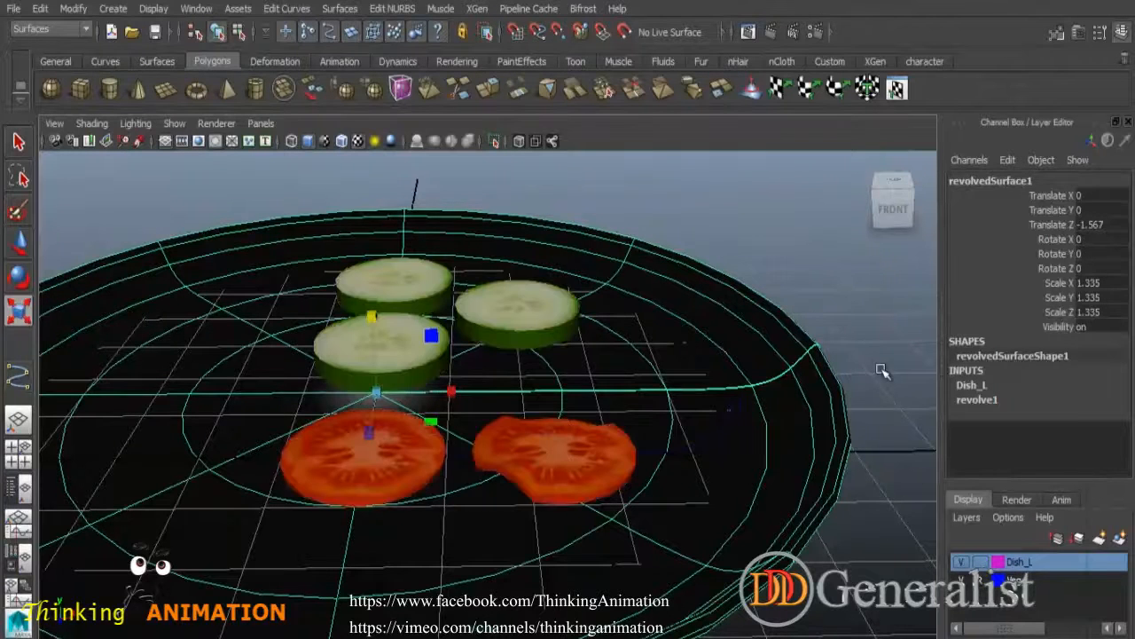
pyautogui.click(877, 365)
pyautogui.scroll(-3, 784, 350)
pyautogui.keyDown('alt'); pyautogui.moveTo(785, 351); pyautogui.dragTo(527, 426); pyautogui.keyUp('alt')
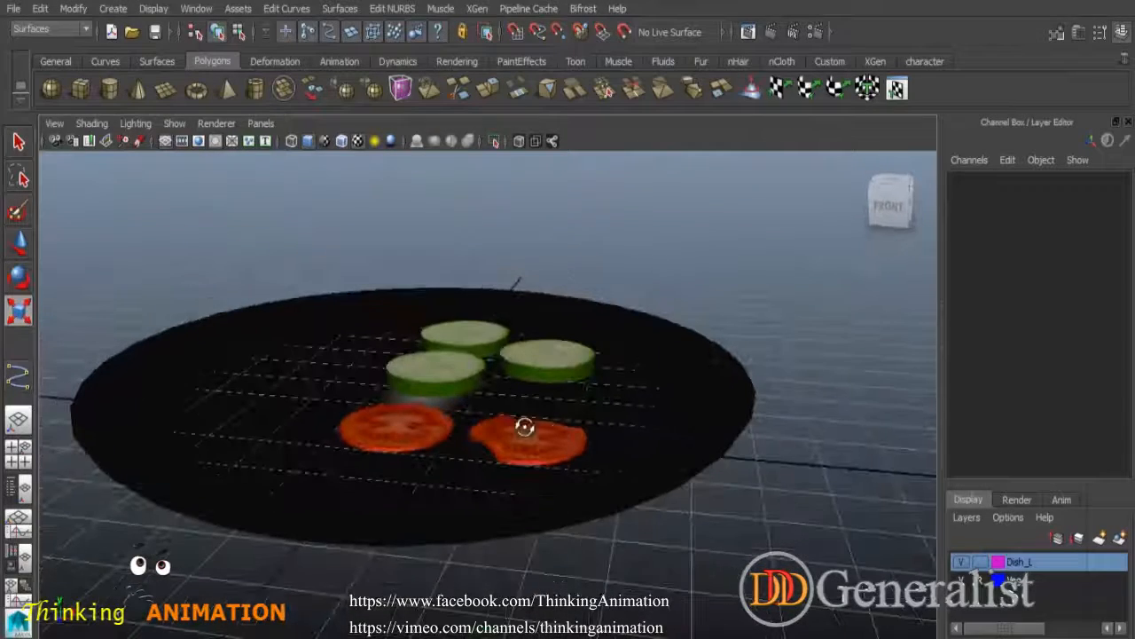
pyautogui.keyDown('alt'); pyautogui.moveTo(601, 423); pyautogui.dragTo(400, 280); pyautogui.keyUp('alt')
# Save the scene as 01_Veg_02.mb in the scenes\Practice folder, replacing the existing file.
pyautogui.click(13, 8)
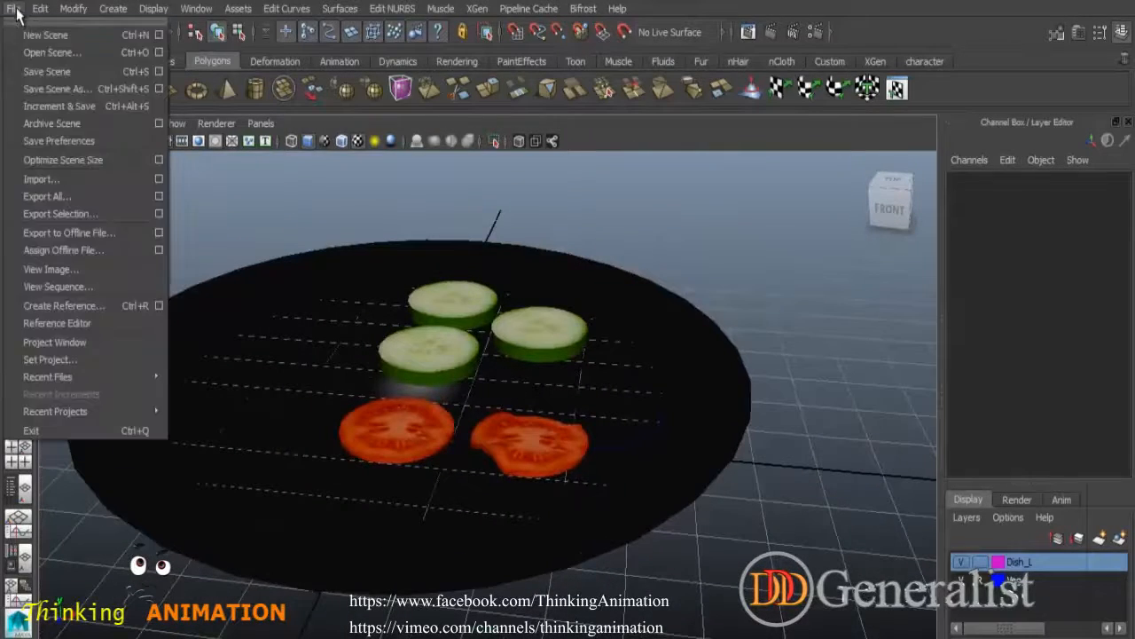
pyautogui.click(117, 99)
pyautogui.click(266, 120)
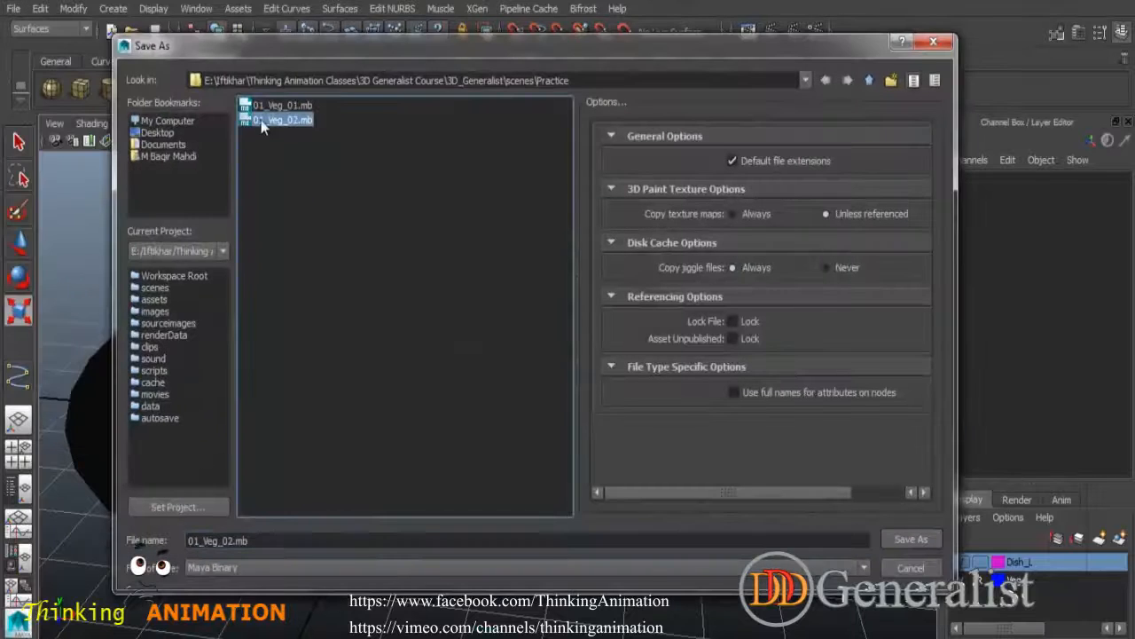
pyautogui.click(920, 535)
pyautogui.click(495, 344)
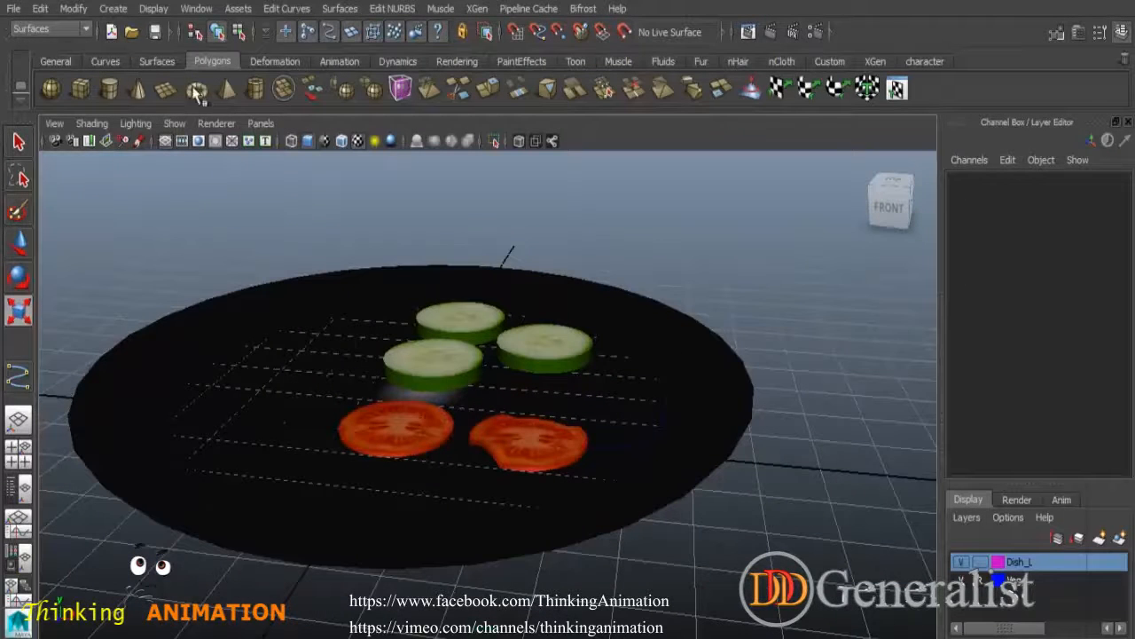
pyautogui.click(13, 9)
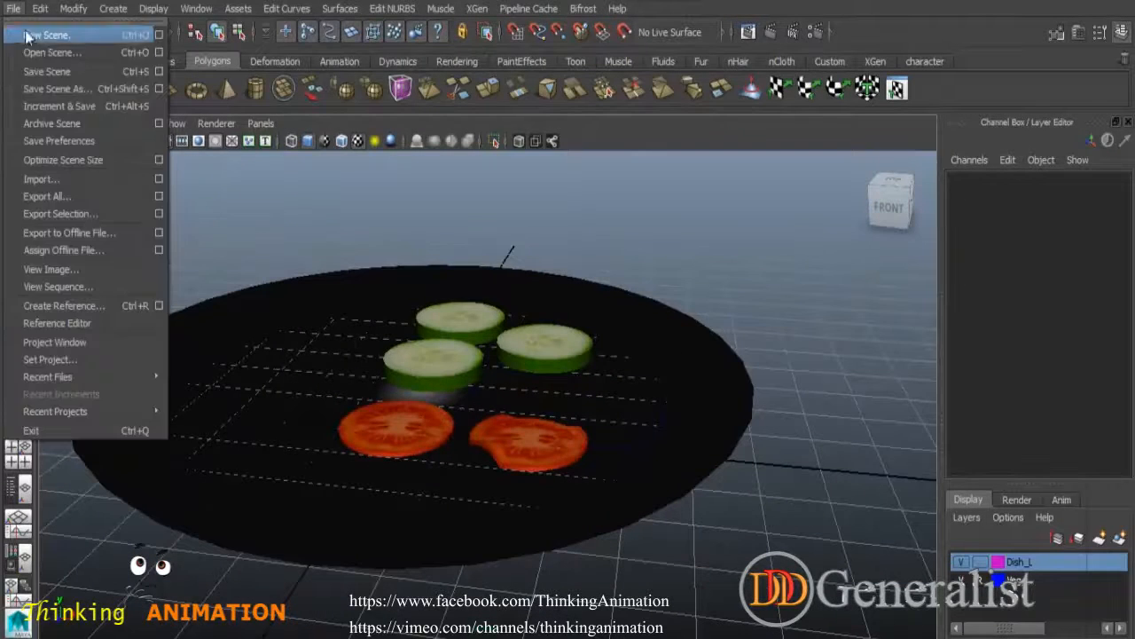
pyautogui.click(81, 92)
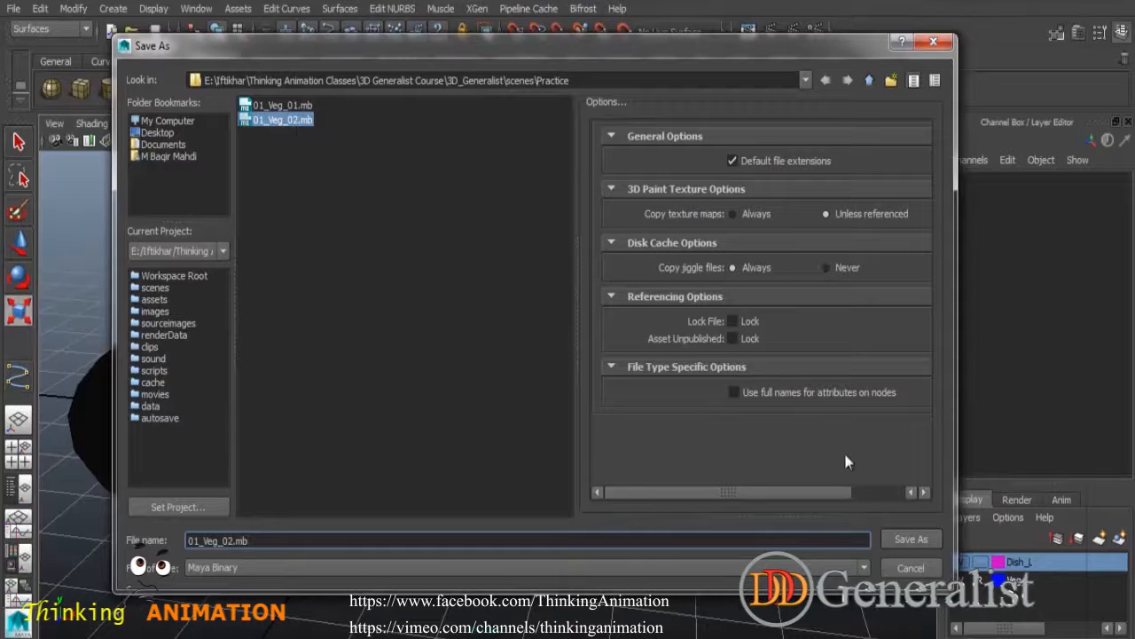
pyautogui.click(911, 540)
pyautogui.keyDown('alt'); pyautogui.moveTo(743, 443); pyautogui.dragTo(655, 395); pyautogui.keyUp('alt')
pyautogui.keyDown('alt'); pyautogui.moveTo(792, 451); pyautogui.dragTo(627, 373, button='right'); pyautogui.keyUp('alt')
pyautogui.keyDown('alt'); pyautogui.moveTo(627, 372); pyautogui.dragTo(508, 351); pyautogui.keyUp('alt')
pyautogui.keyDown('alt'); pyautogui.moveTo(508, 351); pyautogui.dragTo(624, 452, button='right'); pyautogui.keyUp('alt')
pyautogui.keyDown('alt'); pyautogui.moveTo(659, 387); pyautogui.dragTo(686, 423); pyautogui.keyUp('alt')
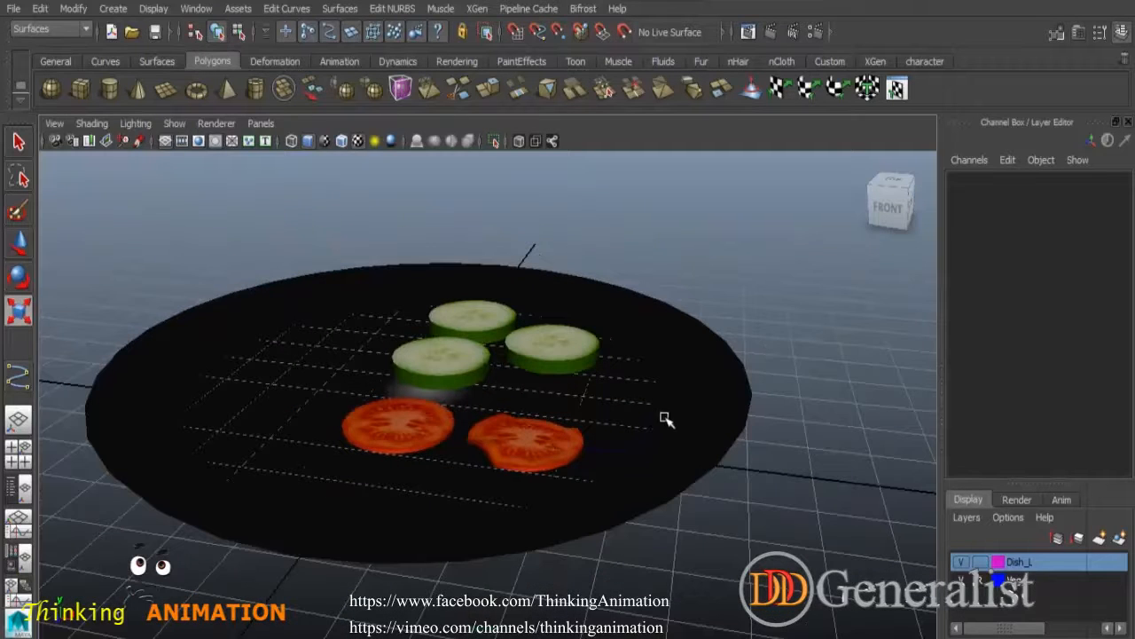
pyautogui.moveTo(569, 434)
pyautogui.keyDown('alt'); pyautogui.mouseDown()
pyautogui.moveTo(604, 421)
pyautogui.moveTo(590, 429)
pyautogui.mouseUp(); pyautogui.keyUp('alt')
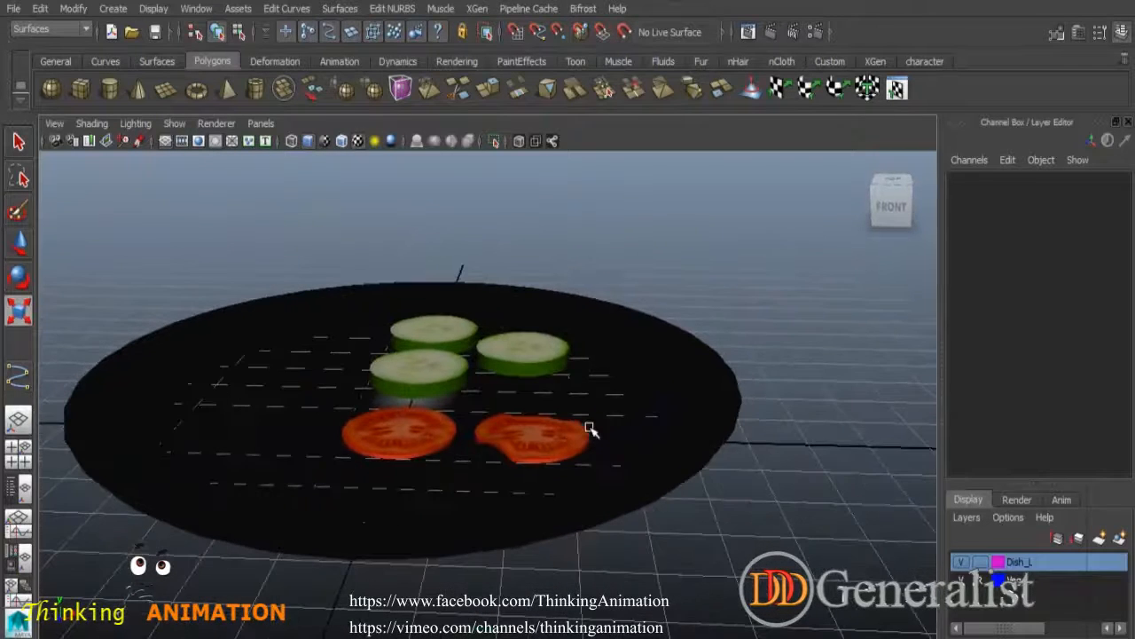
# Assign a new mental ray mia_material_x material to the dish.
pyautogui.click(618, 334)
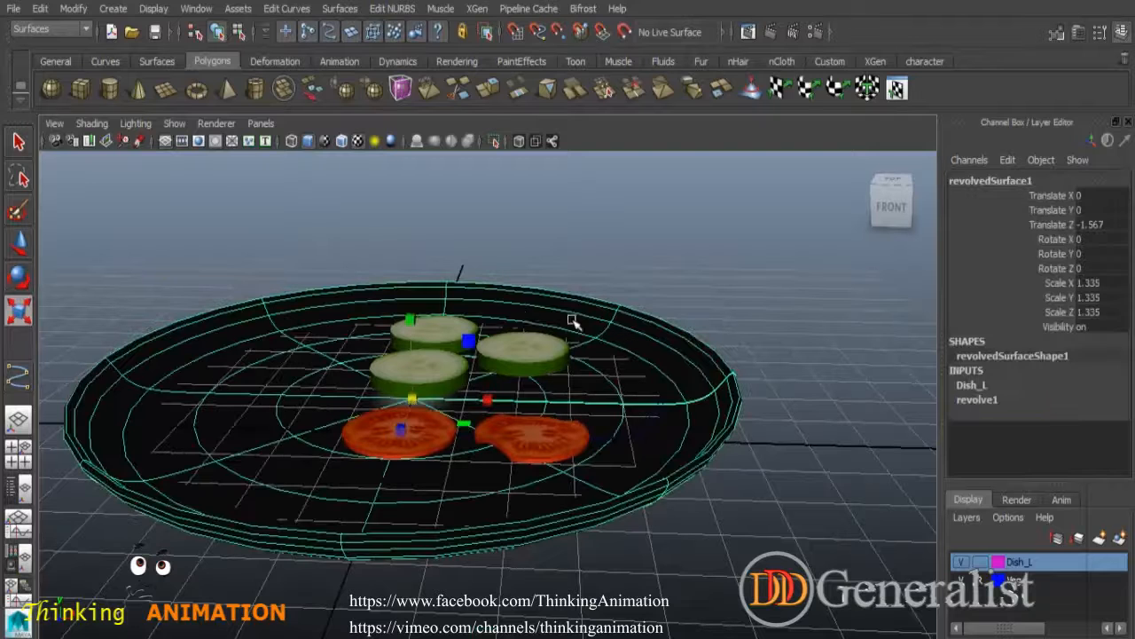
pyautogui.rightClick(546, 278)
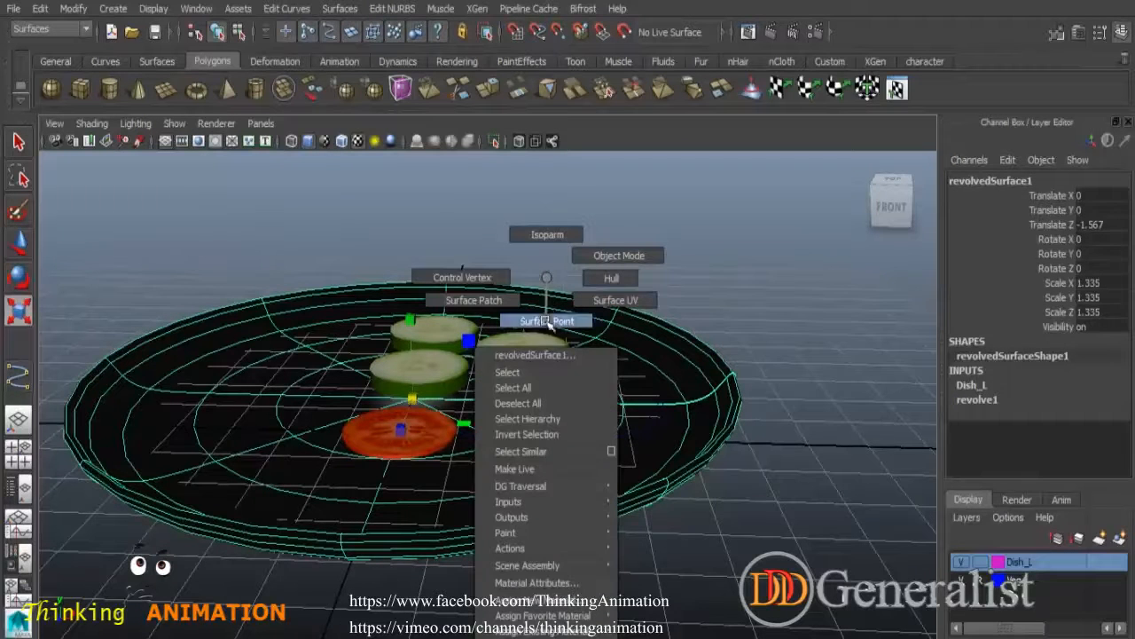
pyautogui.click(529, 604)
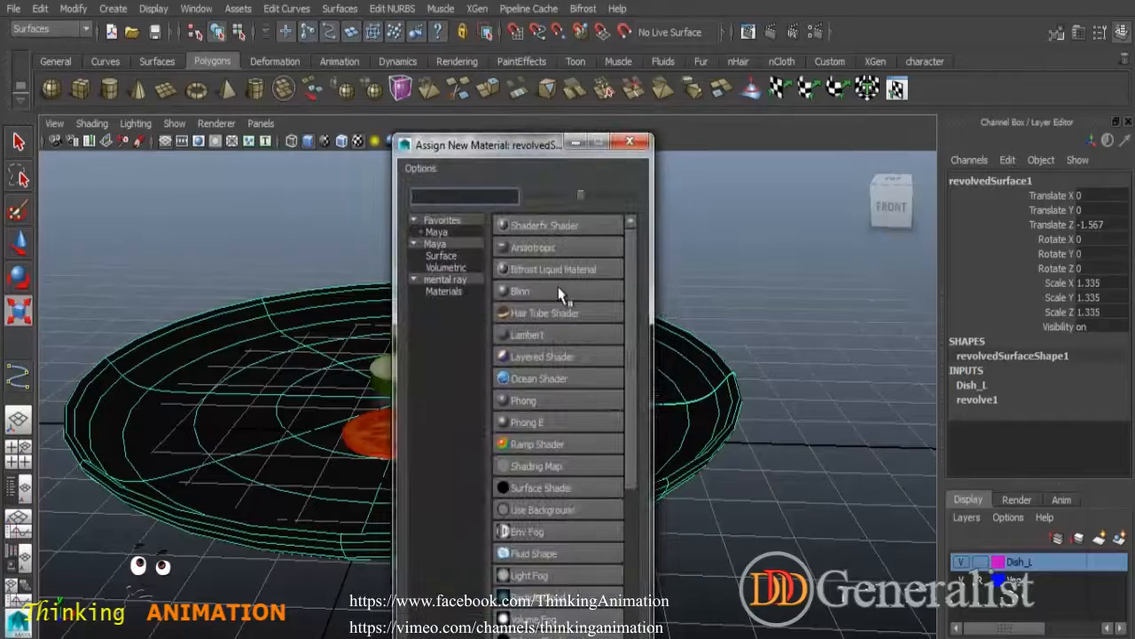
pyautogui.moveTo(502, 147); pyautogui.dragTo(422, 96)
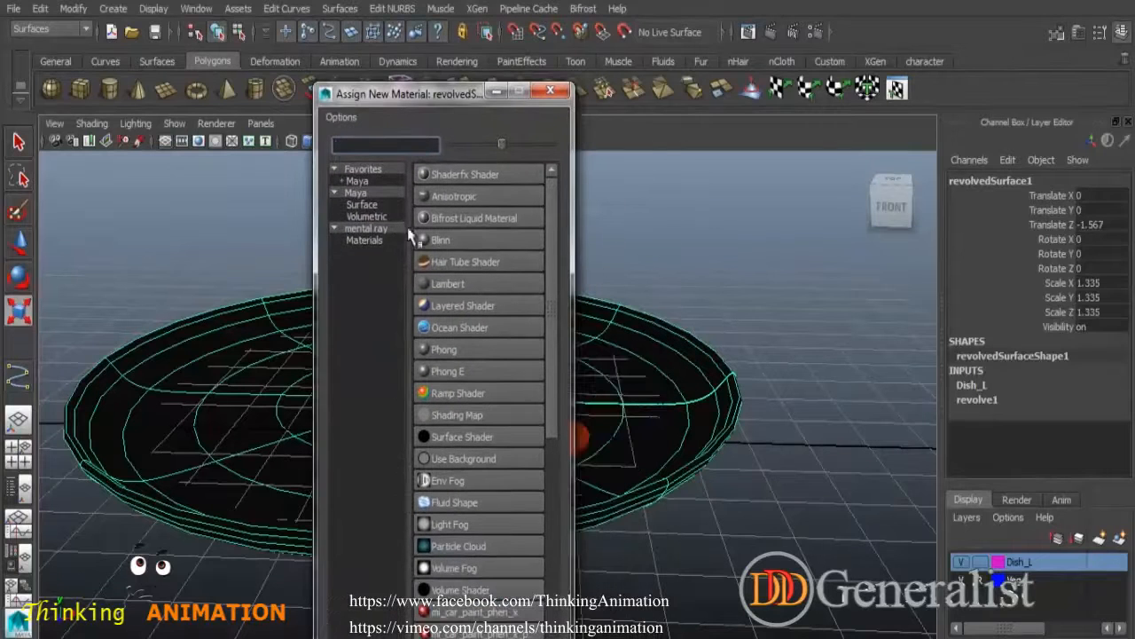
pyautogui.click(391, 243)
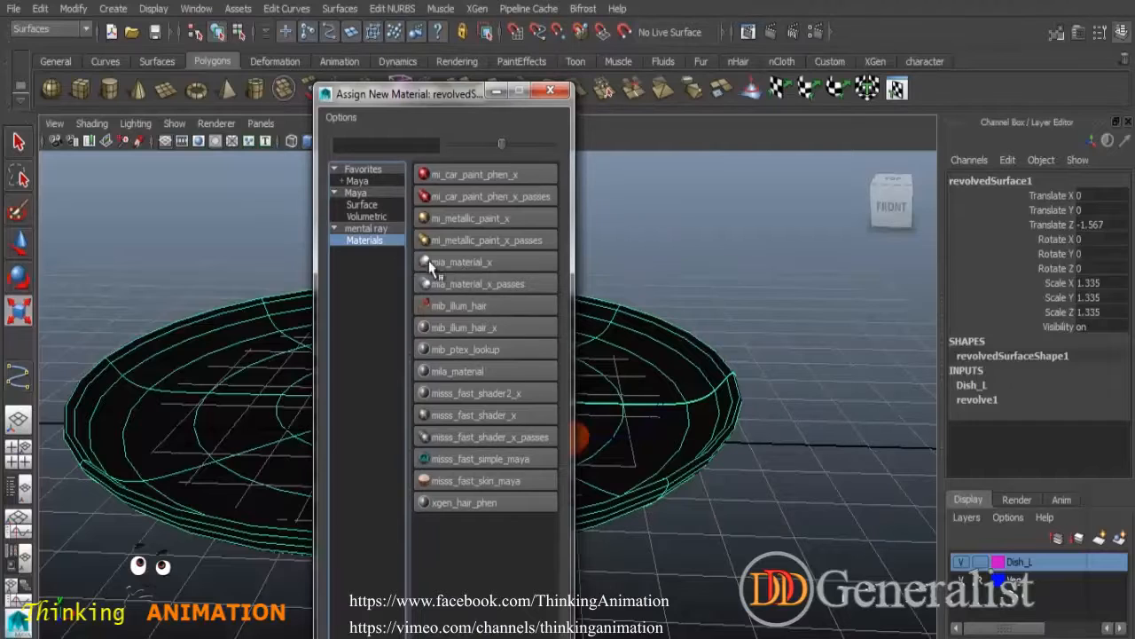
pyautogui.click(462, 267)
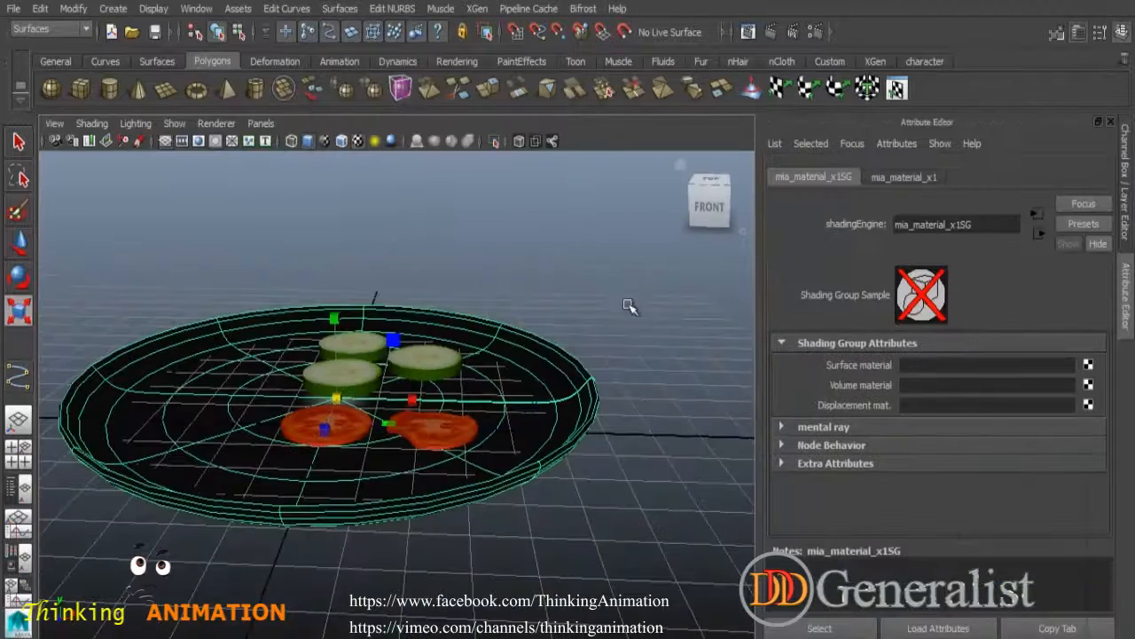
# Try to replace the dish's mia_material_x1 settings with the Chrome preset, and deselect the dish.
pyautogui.click(905, 179)
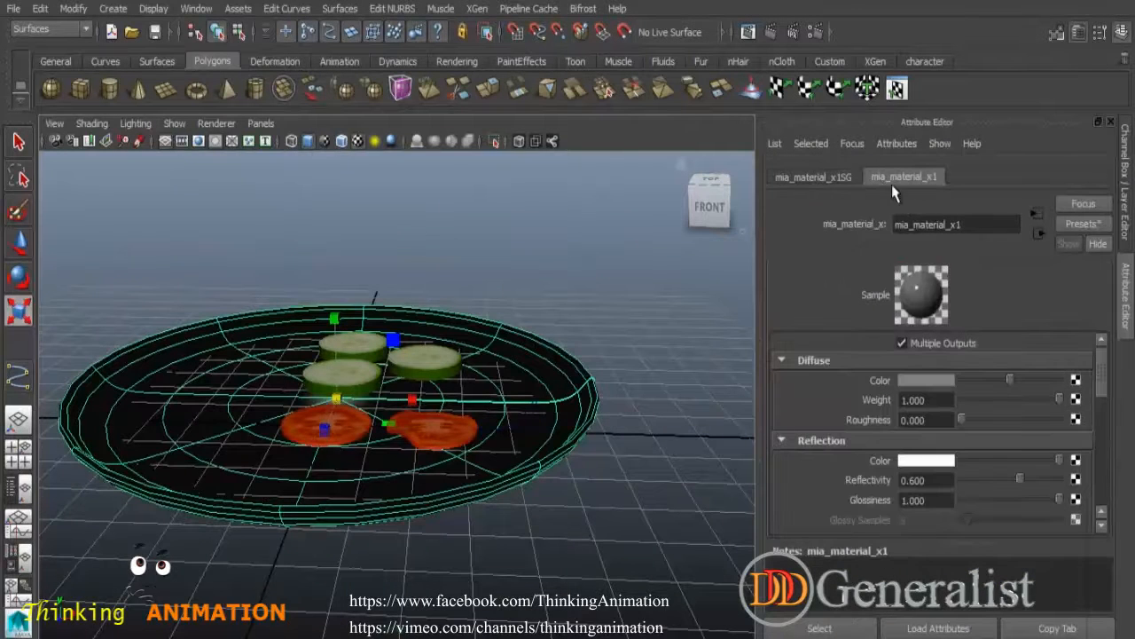
pyautogui.click(1080, 224)
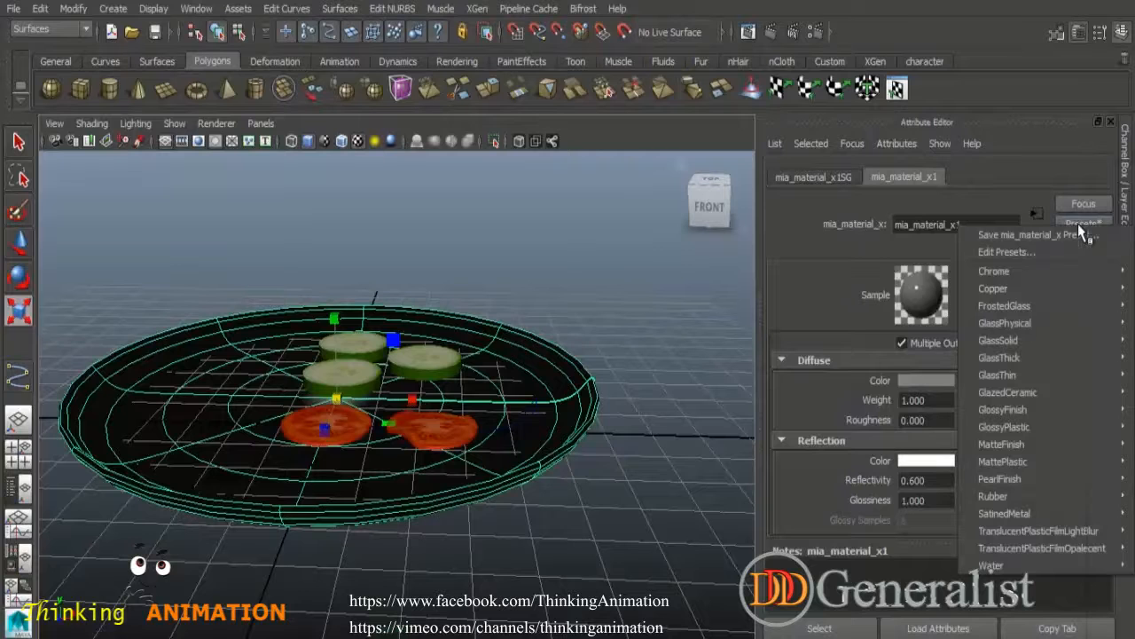
pyautogui.moveTo(1014, 275)
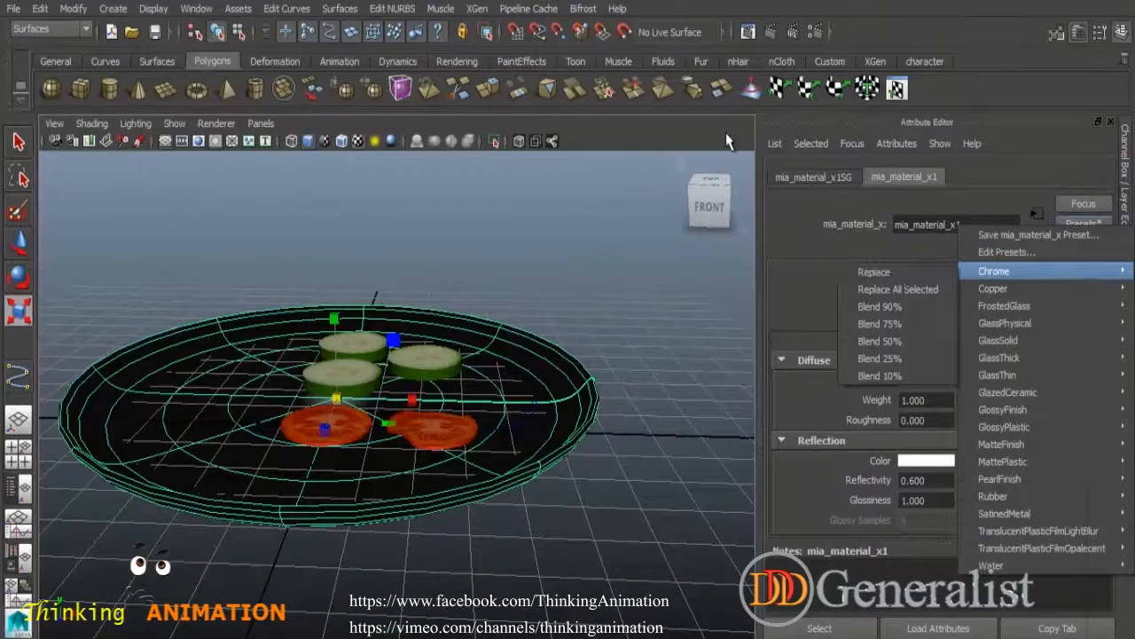
pyautogui.click(899, 272)
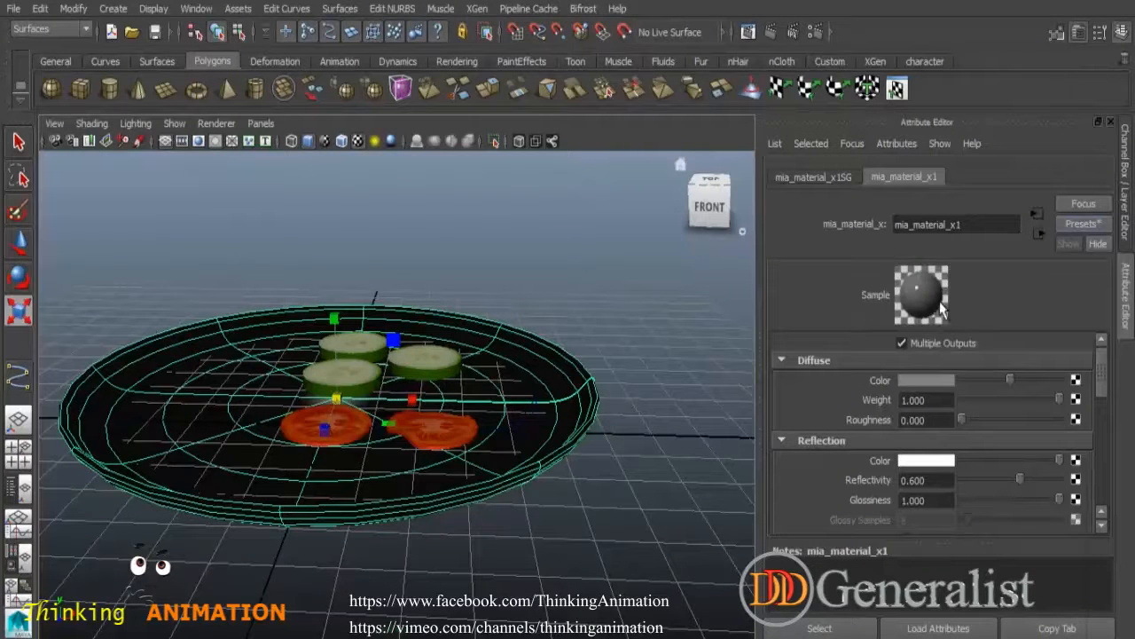
pyautogui.click(1108, 124)
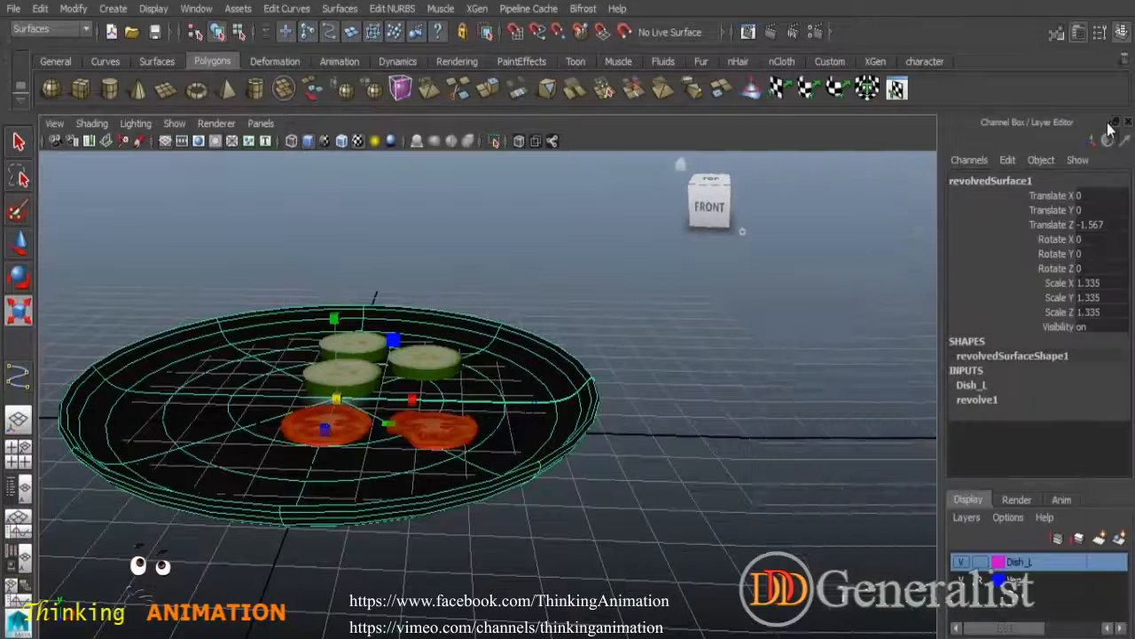
pyautogui.click(826, 221)
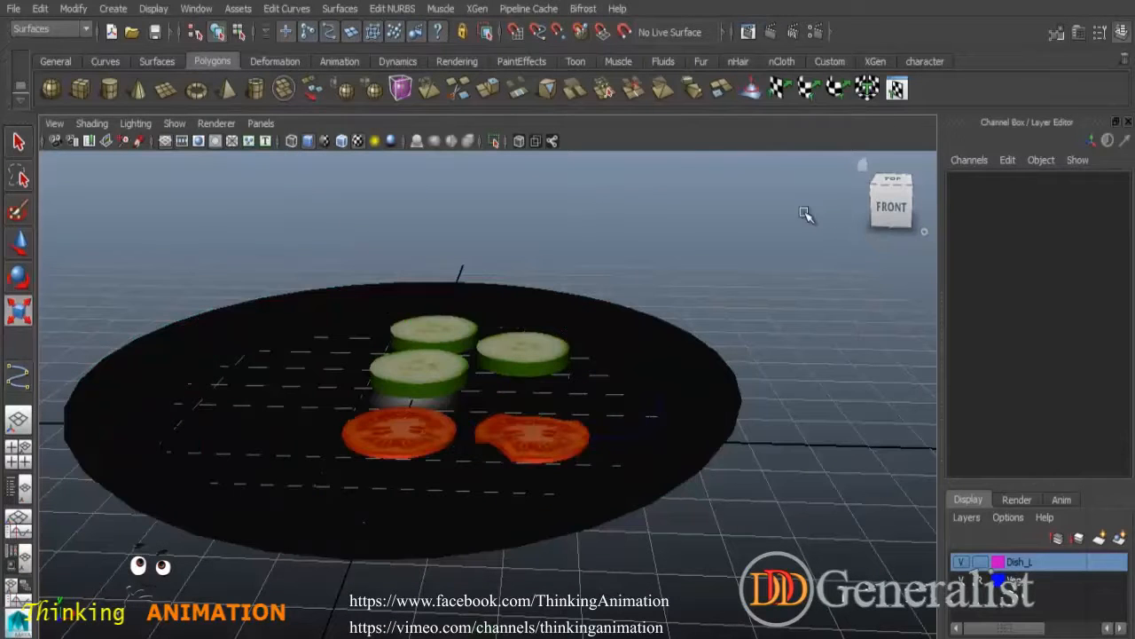
# Set the scene's renderer to mental ray in the render settings.
pyautogui.click(816, 34)
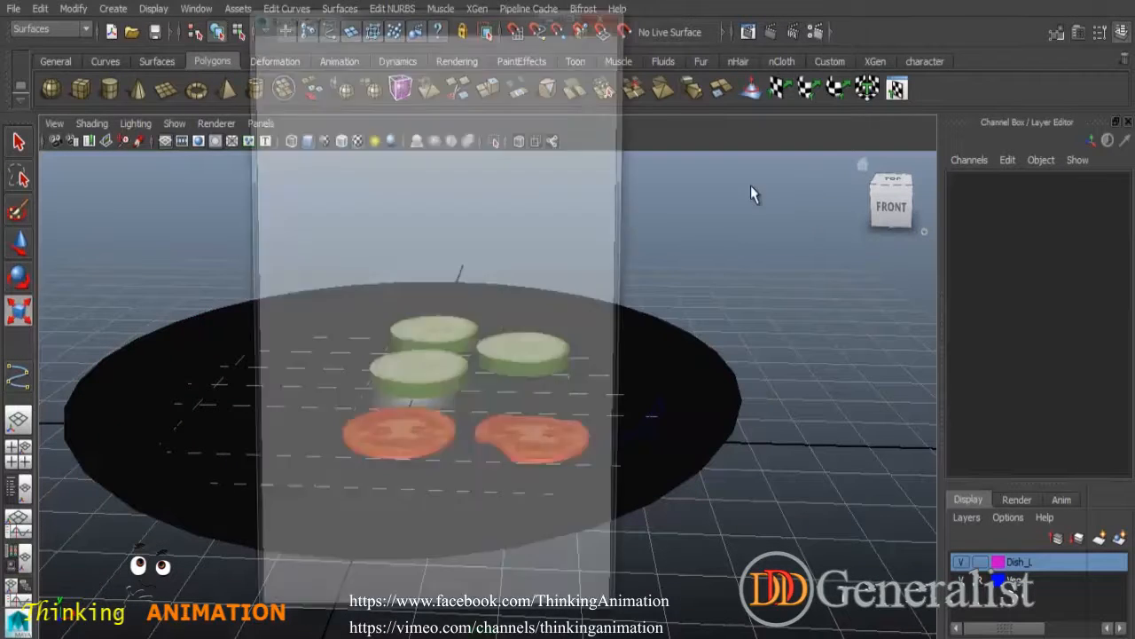
pyautogui.click(400, 89)
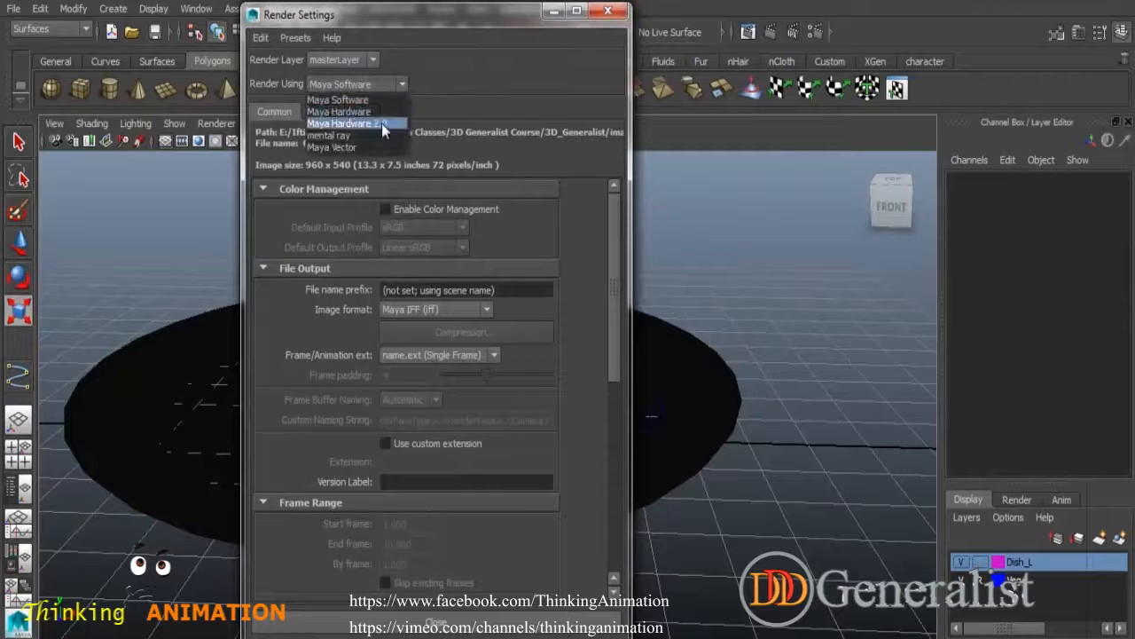
pyautogui.click(333, 133)
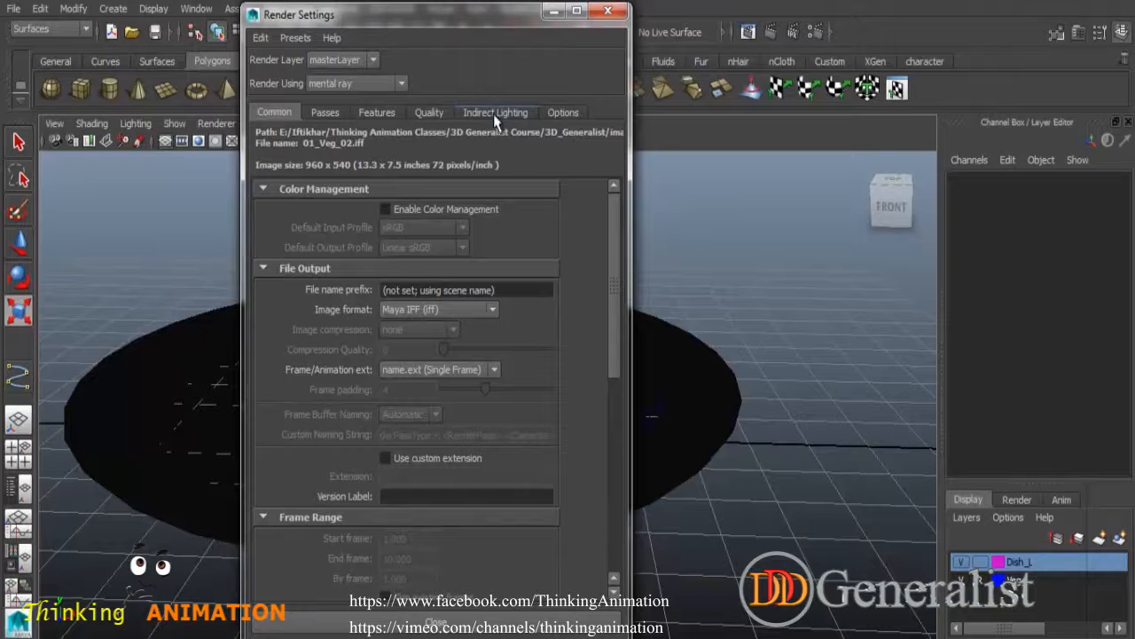
# Create image-based lighting for the mental ray environment using sky.jpg from the sourceimages folder.
pyautogui.click(494, 112)
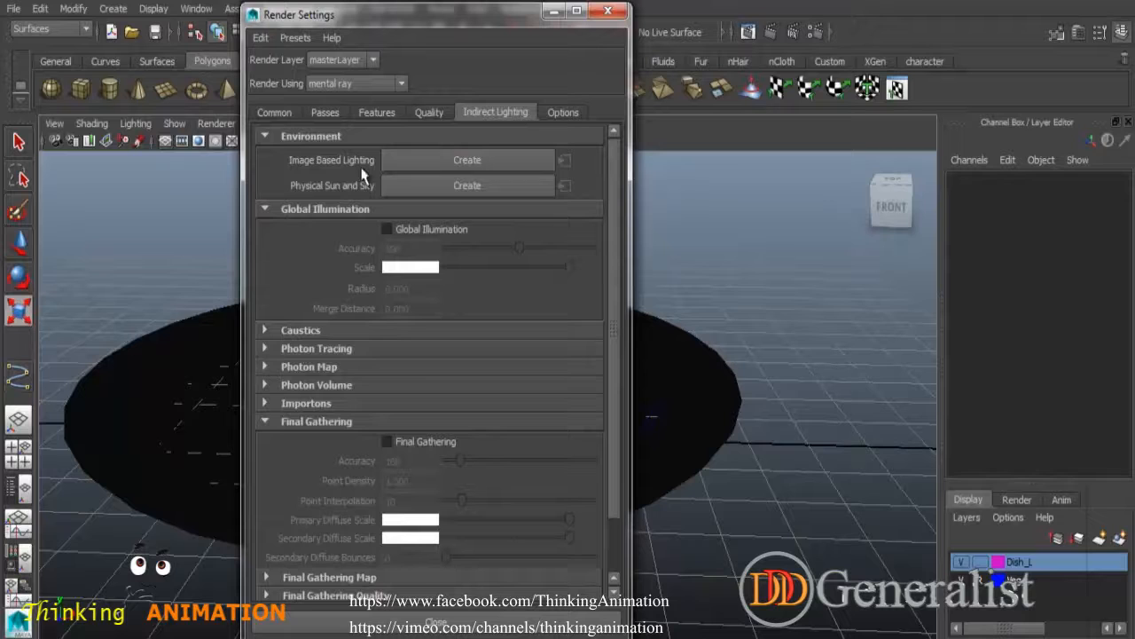
pyautogui.click(489, 162)
pyautogui.click(1081, 343)
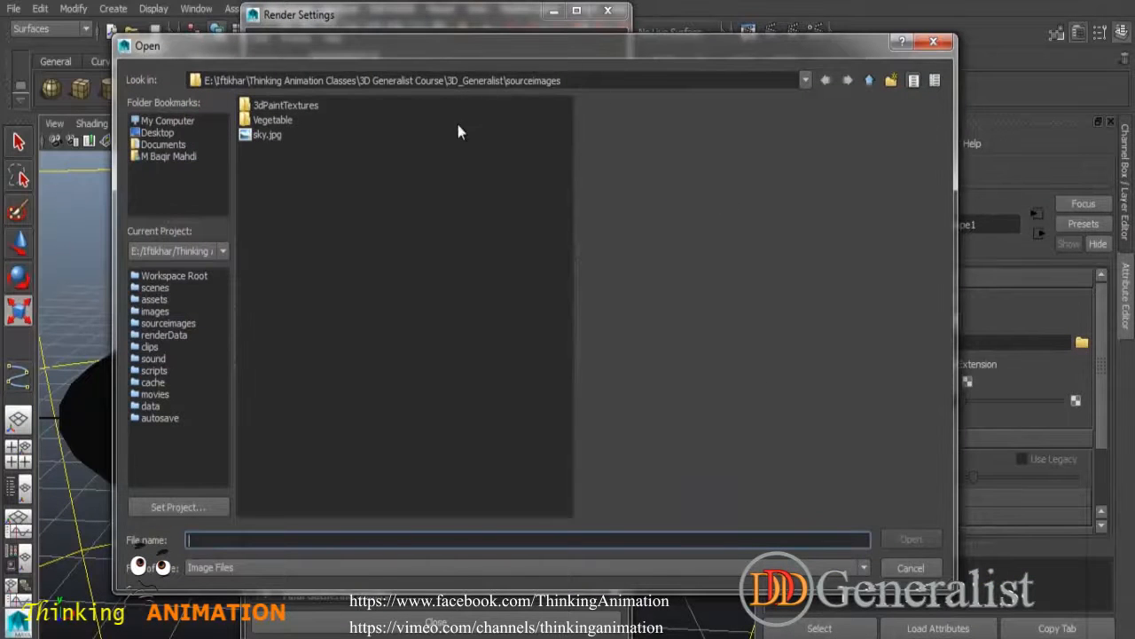
pyautogui.click(266, 134)
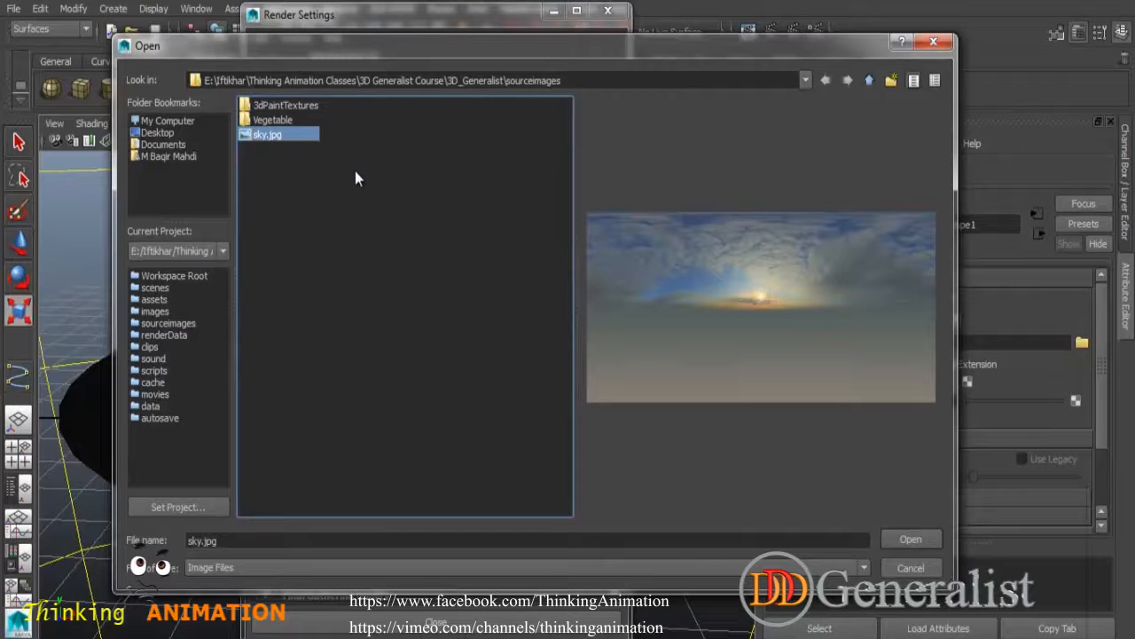
pyautogui.click(922, 540)
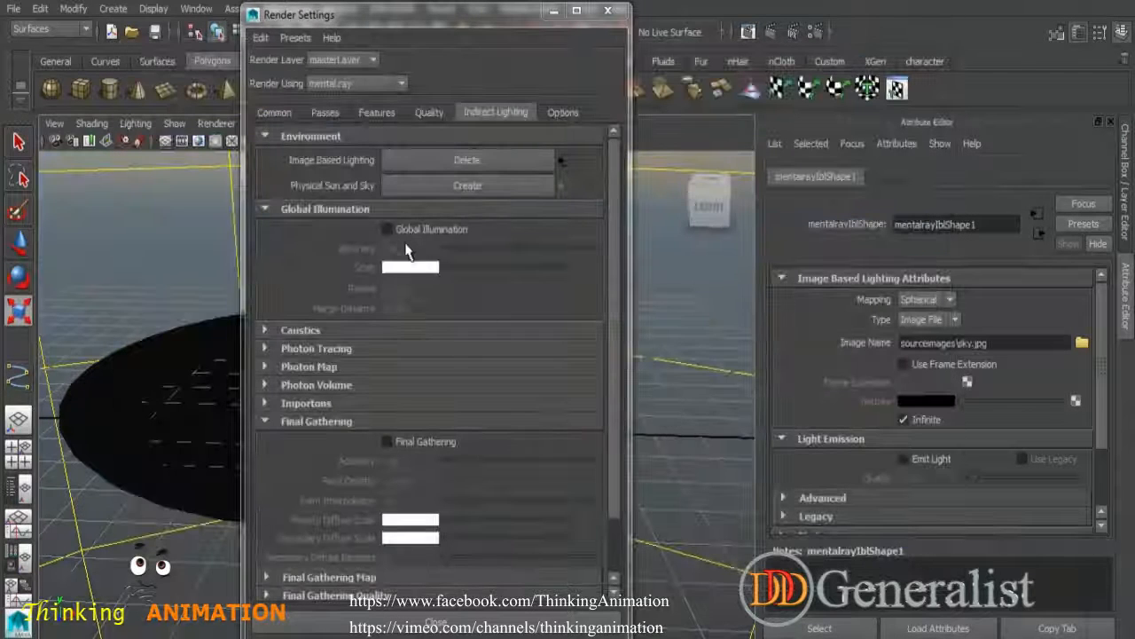
# Enable Global Illumination and switch the sampling to Legacy Sampling Mode with a max sample level of 2.
pyautogui.click(390, 232)
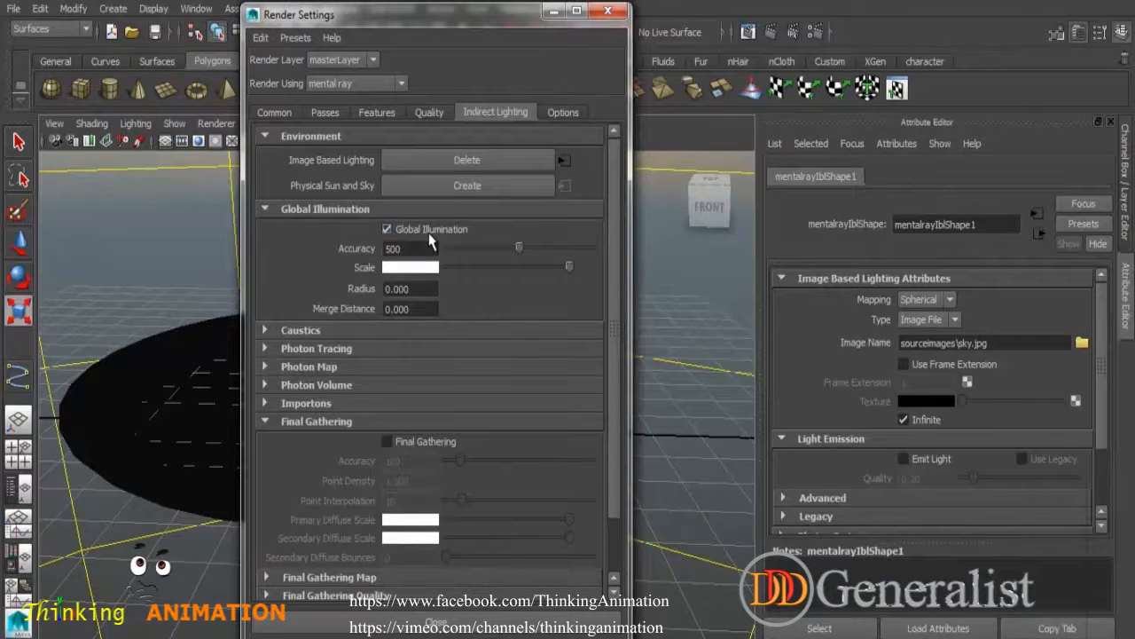
pyautogui.click(430, 113)
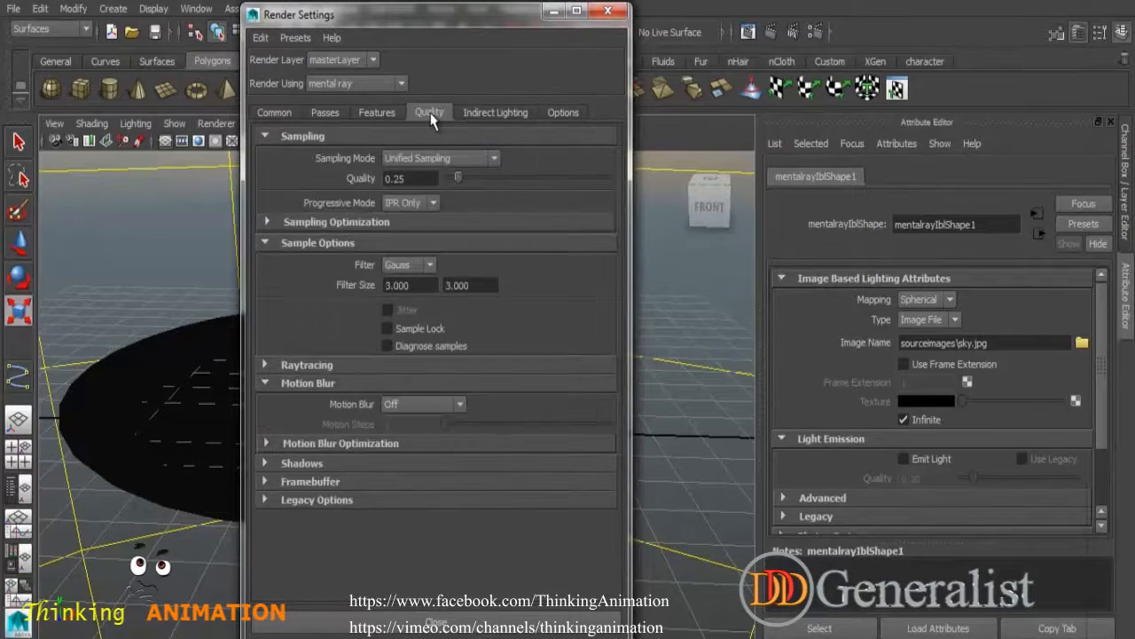
pyautogui.click(481, 160)
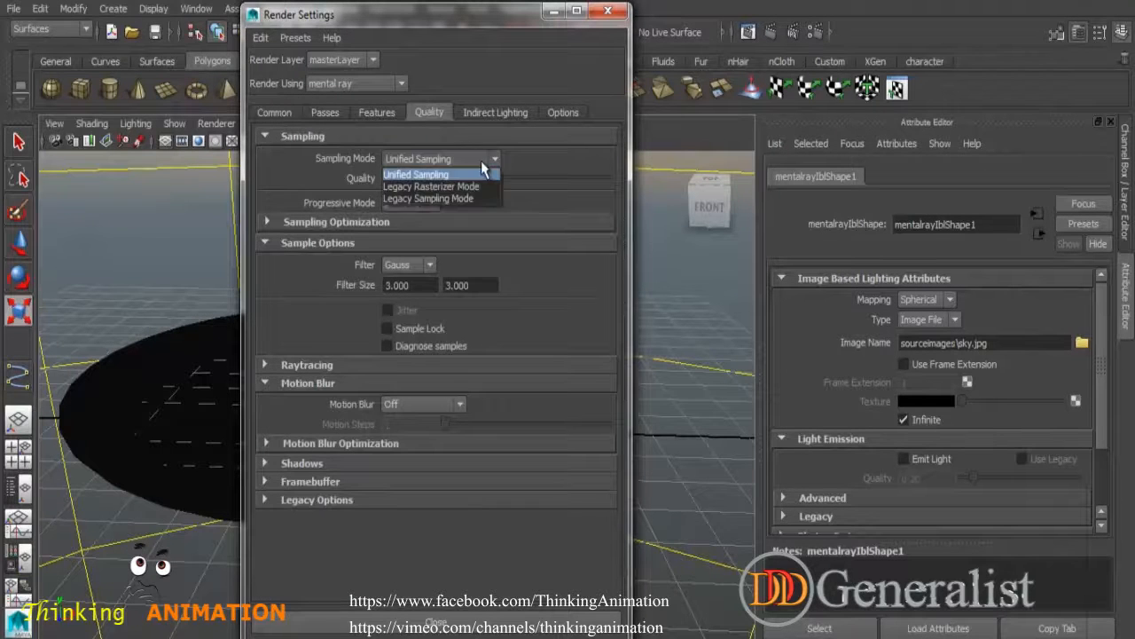
pyautogui.click(420, 200)
pyautogui.doubleClick(404, 224)
pyautogui.press('Return')
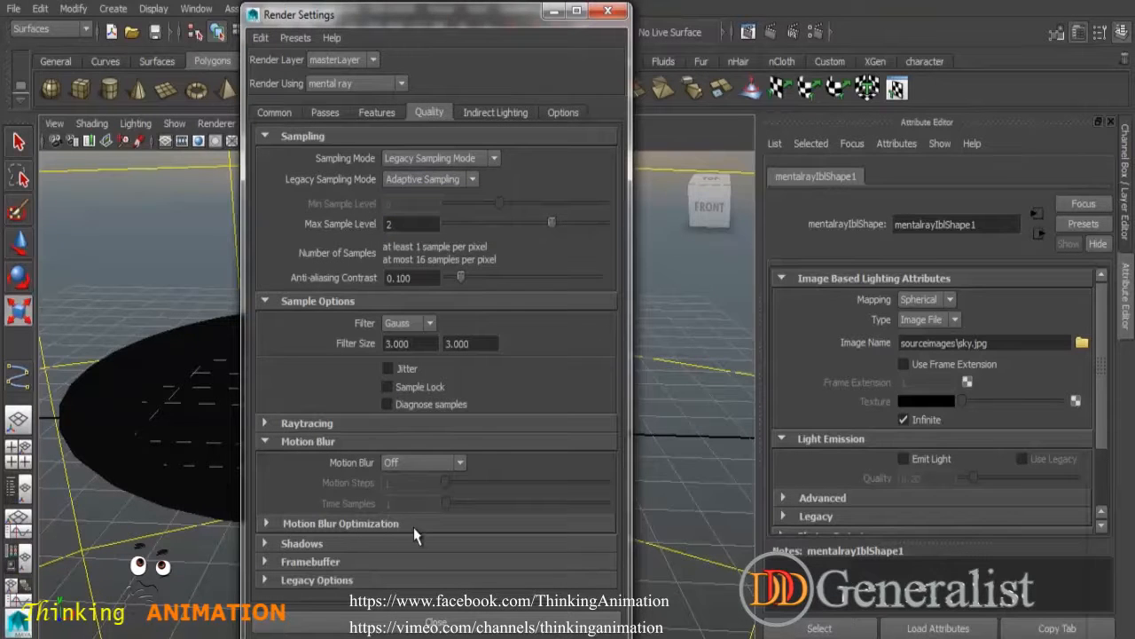
pyautogui.click(608, 11)
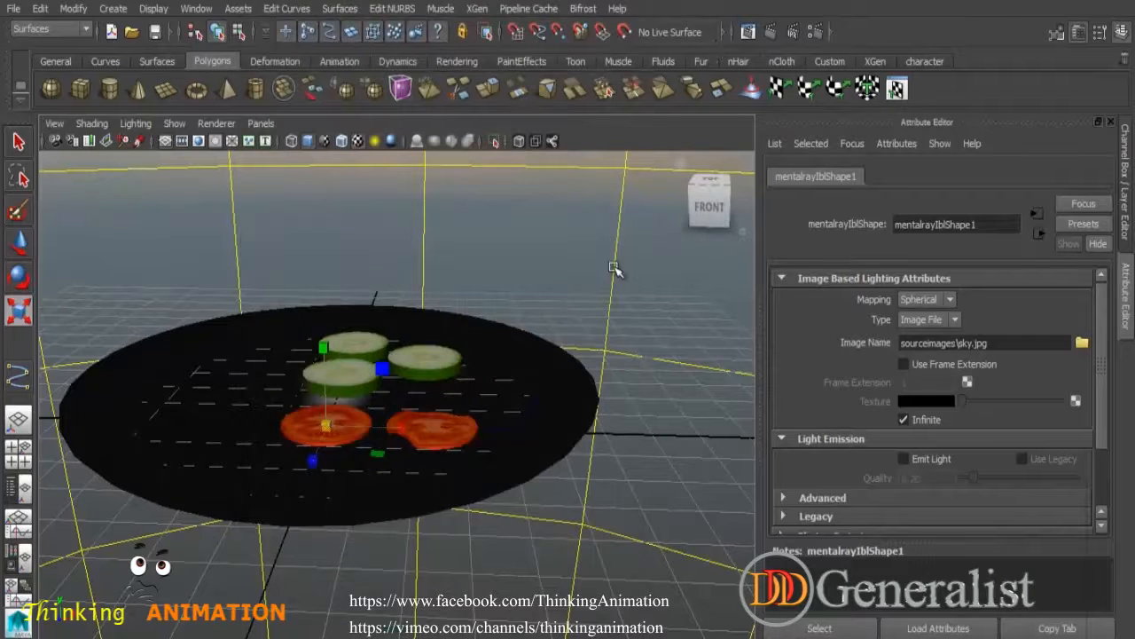
# Render the current perspective view with mental ray to check the lighting on the dish and vegetables.
pyautogui.click(771, 32)
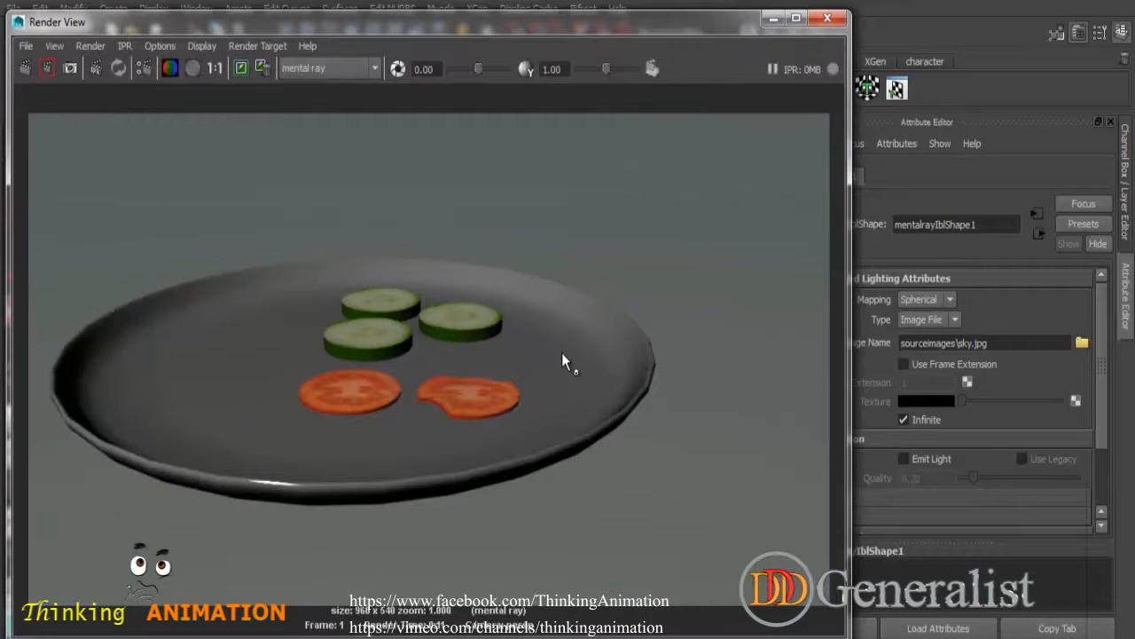
pyautogui.click(827, 18)
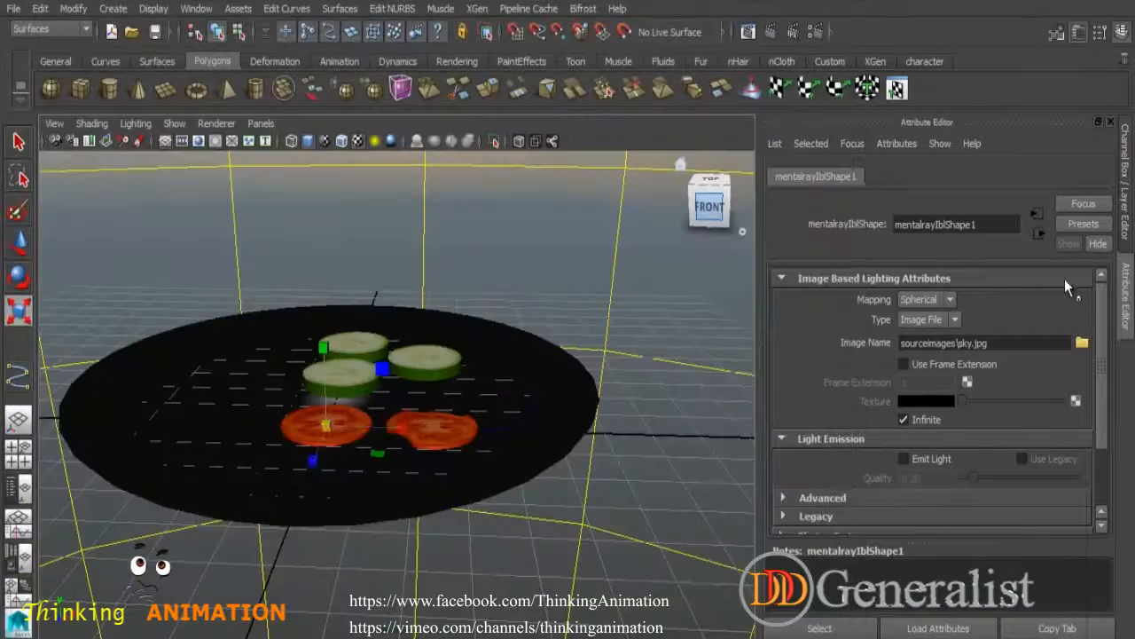
# Select the dish and replace its mia_material_x1 settings with the Chrome preset.
pyautogui.click(568, 364)
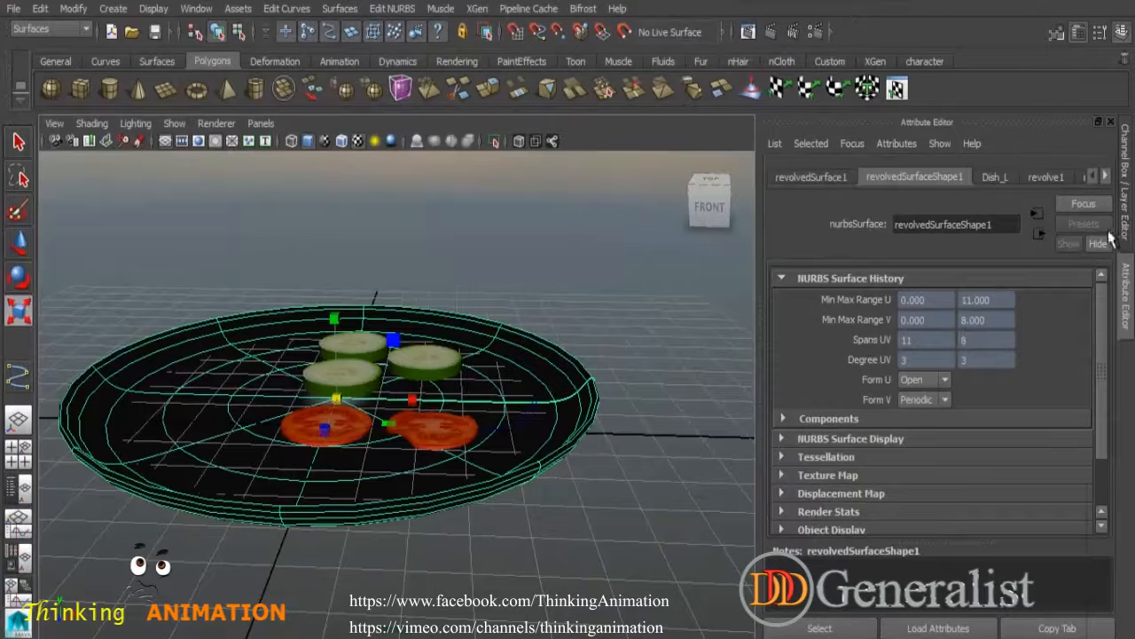
pyautogui.click(1106, 176)
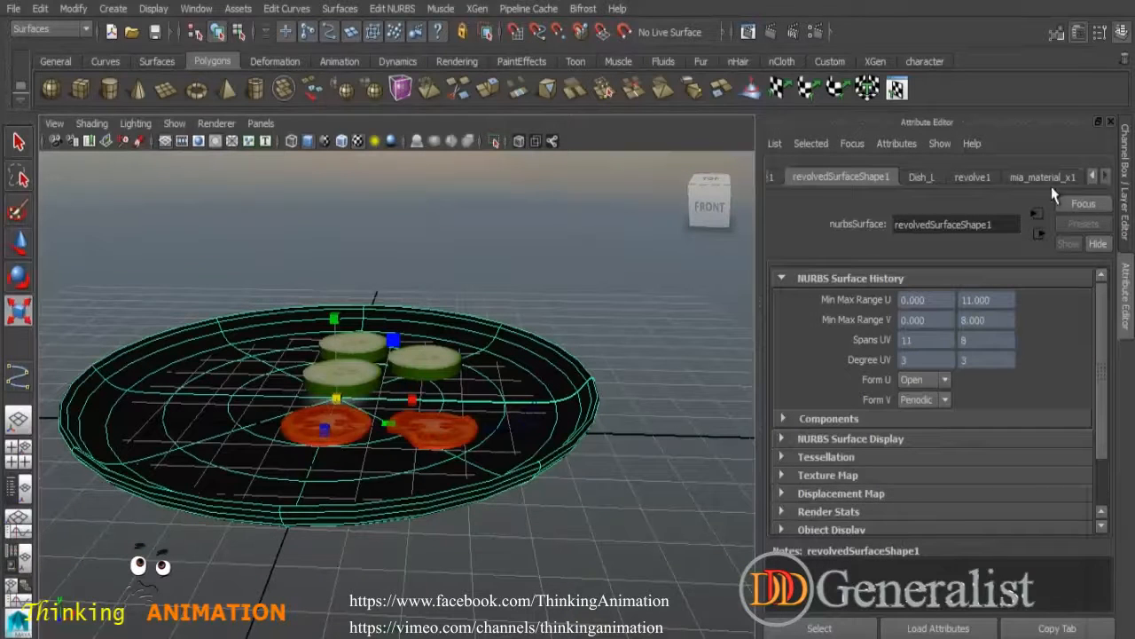
pyautogui.click(1048, 177)
pyautogui.click(1081, 223)
pyautogui.moveTo(1004, 270)
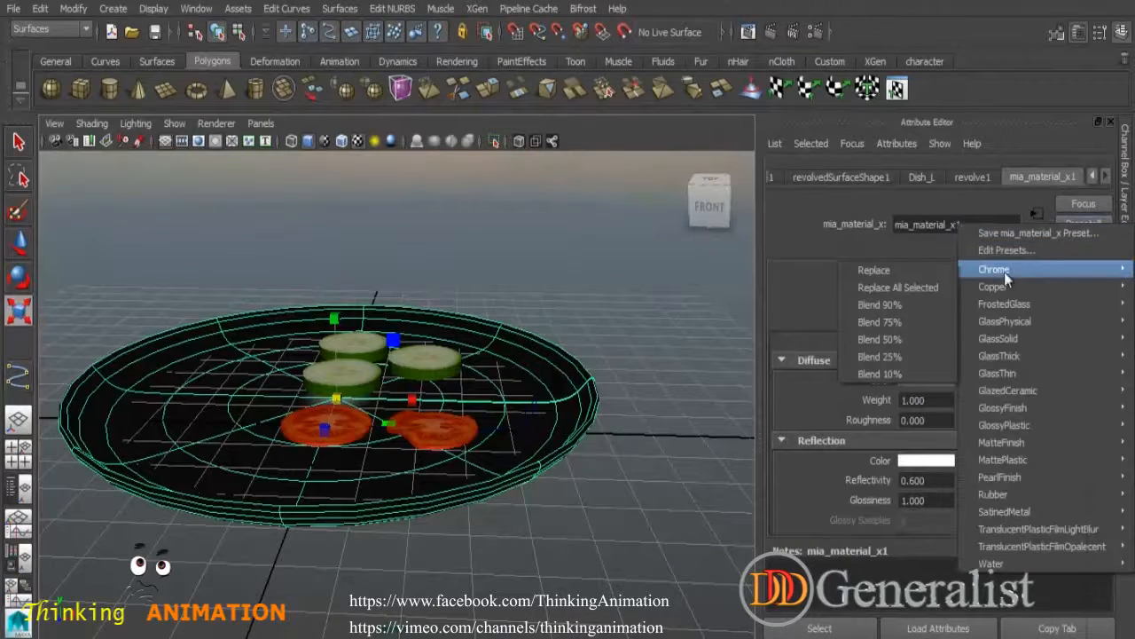
pyautogui.click(880, 271)
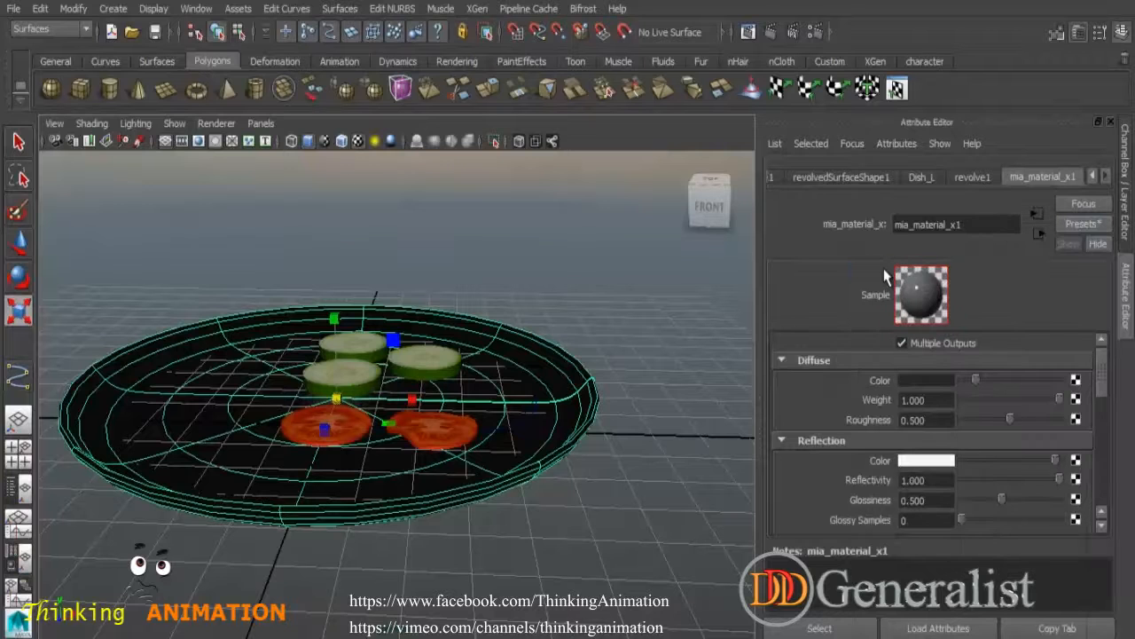
pyautogui.click(1123, 140)
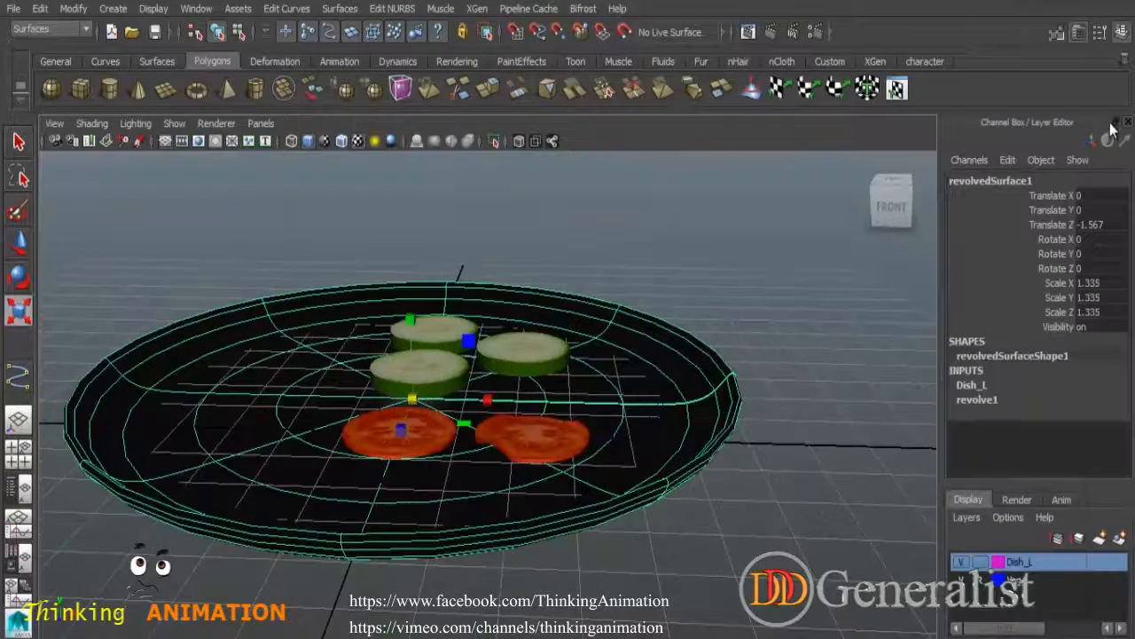
# Save the scene as 01_Veg_02.mb in the scenes\Practice folder, overwriting the existing file.
pyautogui.click(14, 8)
pyautogui.click(60, 86)
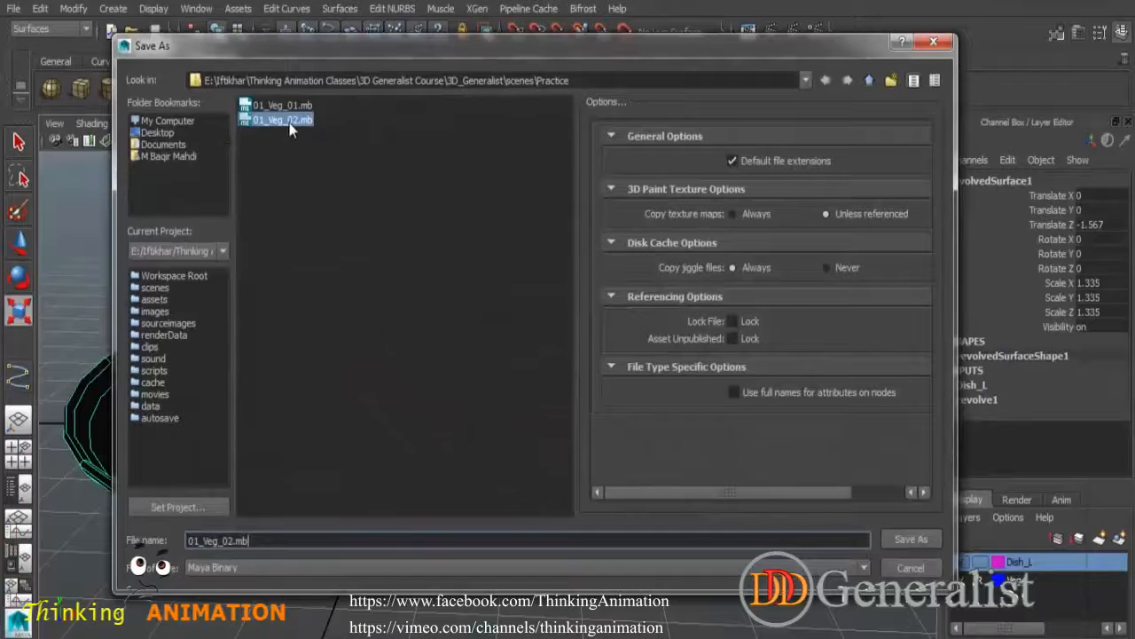
pyautogui.click(900, 544)
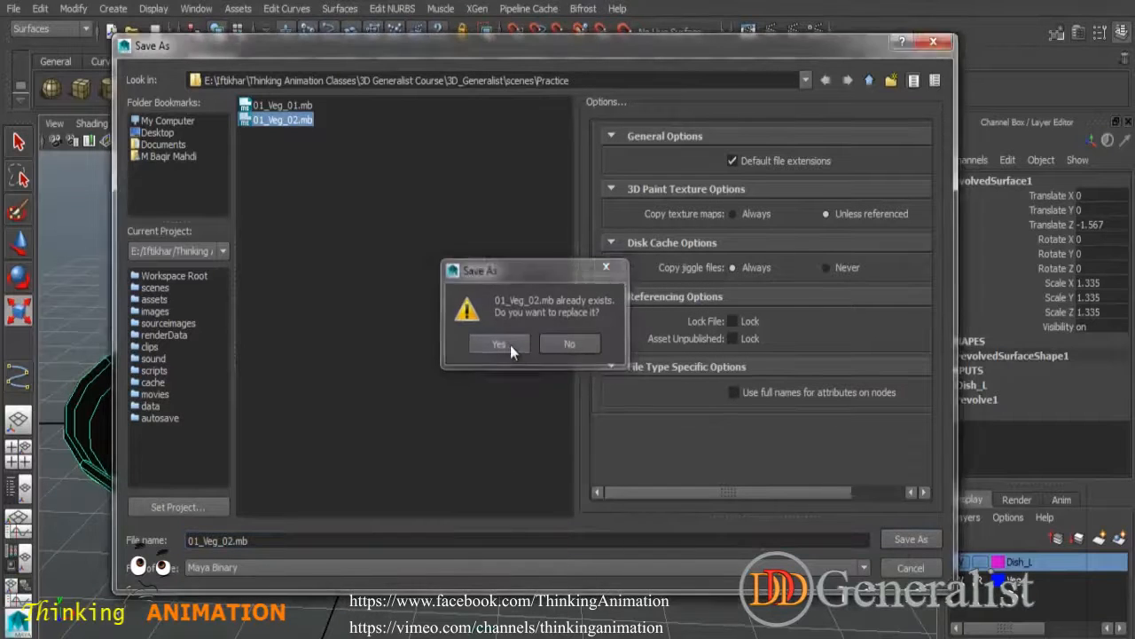
pyautogui.click(510, 344)
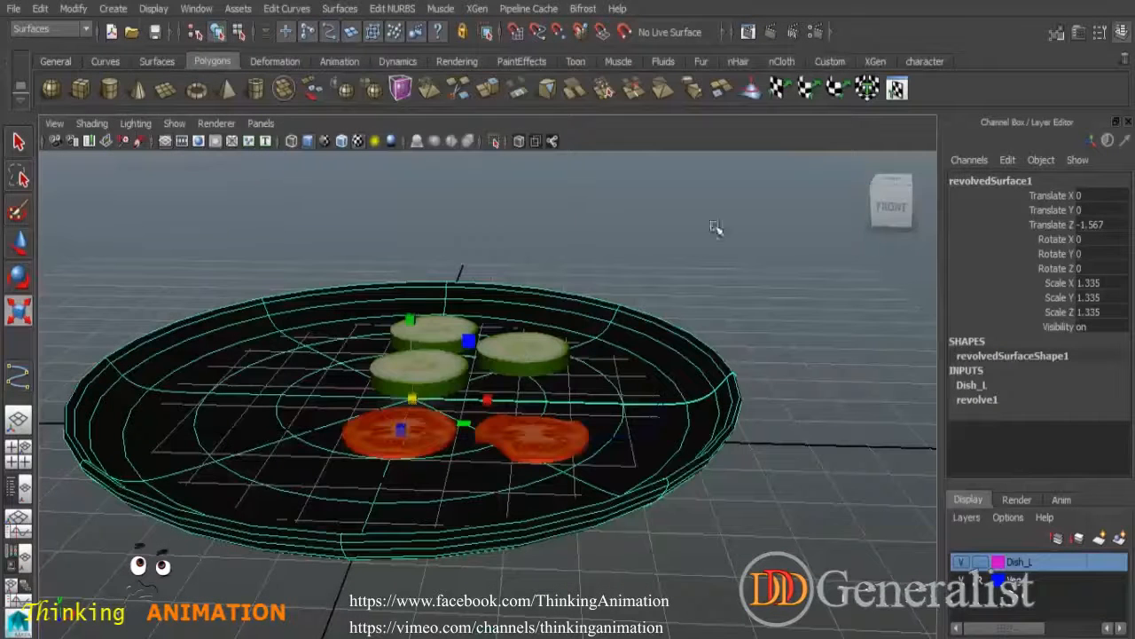
# Render the chrome dish from the current front view and again from the opposite side.
pyautogui.click(771, 32)
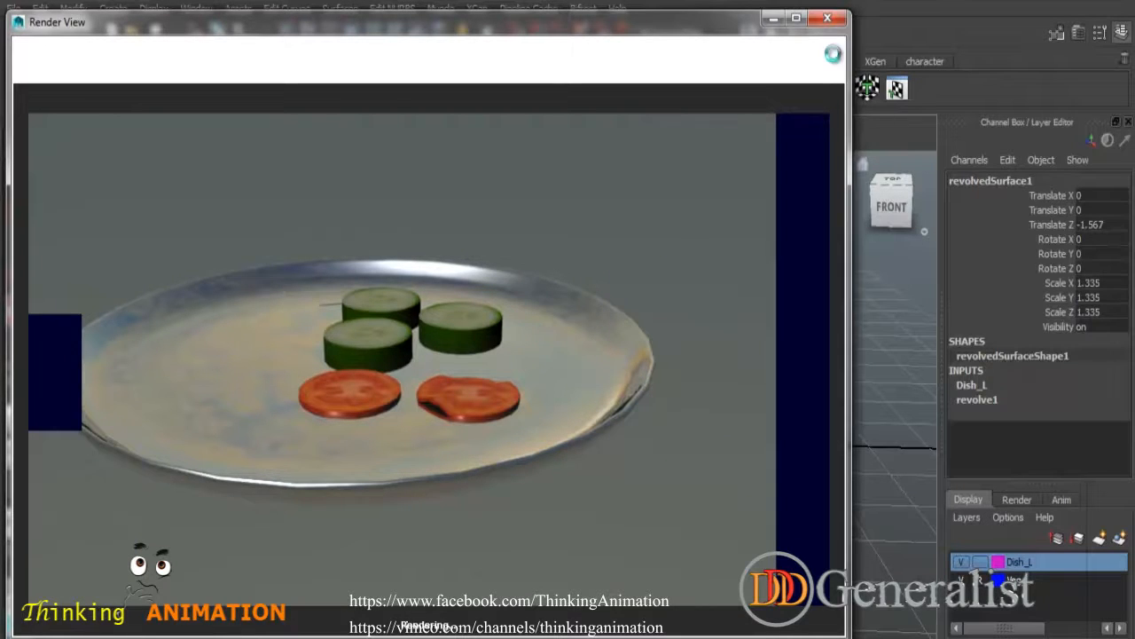
pyautogui.click(826, 18)
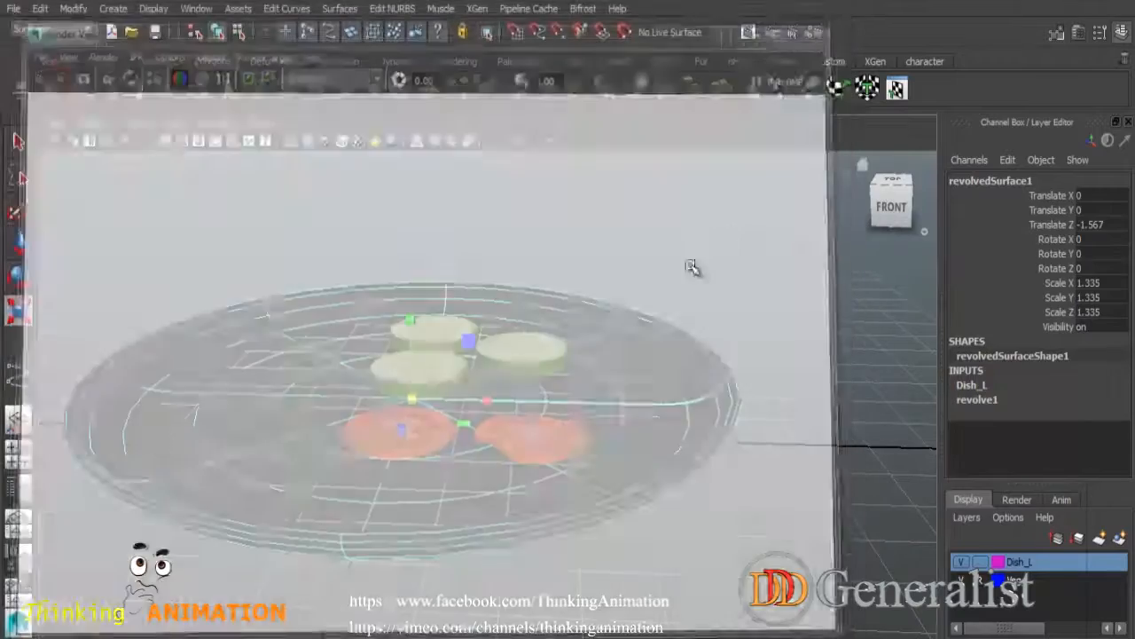
pyautogui.keyDown('alt'); pyautogui.moveTo(514, 467); pyautogui.dragTo(682, 420); pyautogui.keyUp('alt')
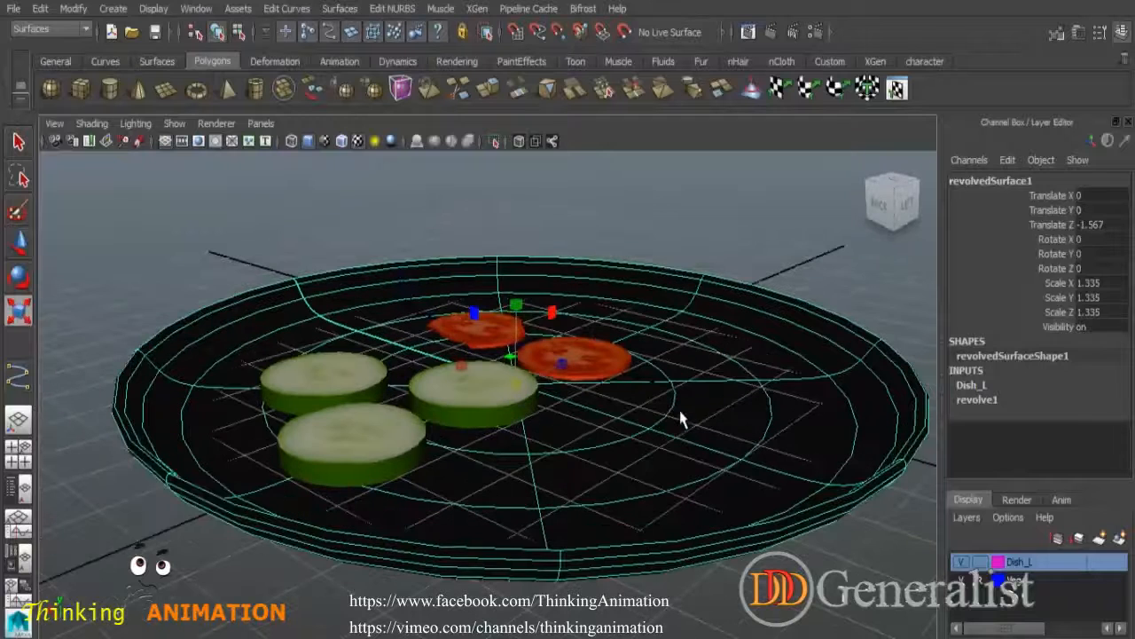
pyautogui.click(771, 33)
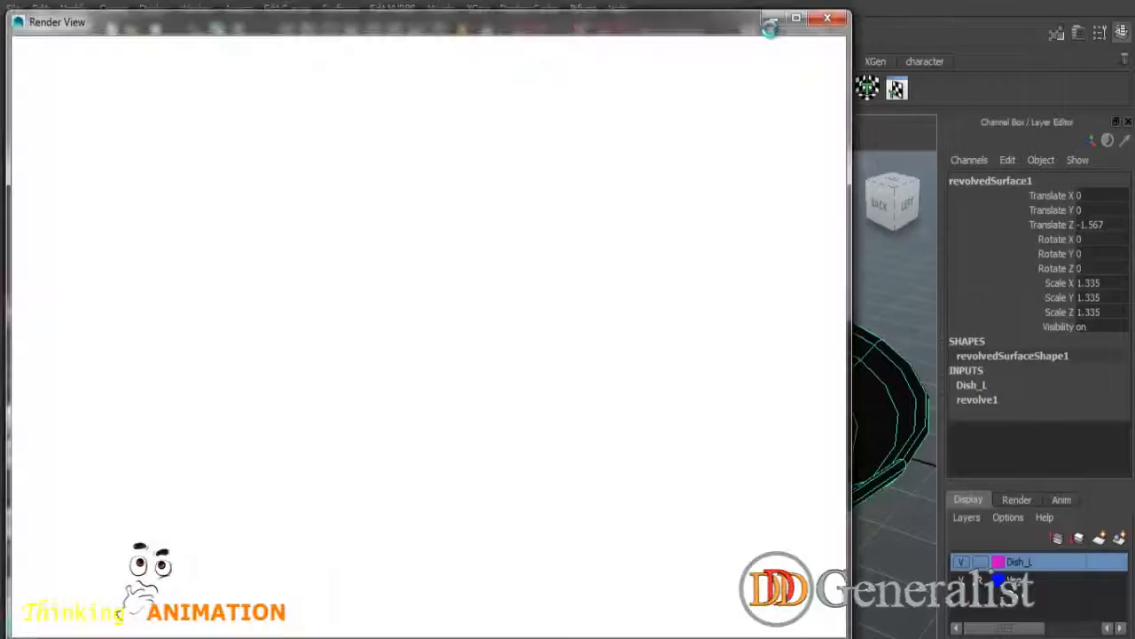